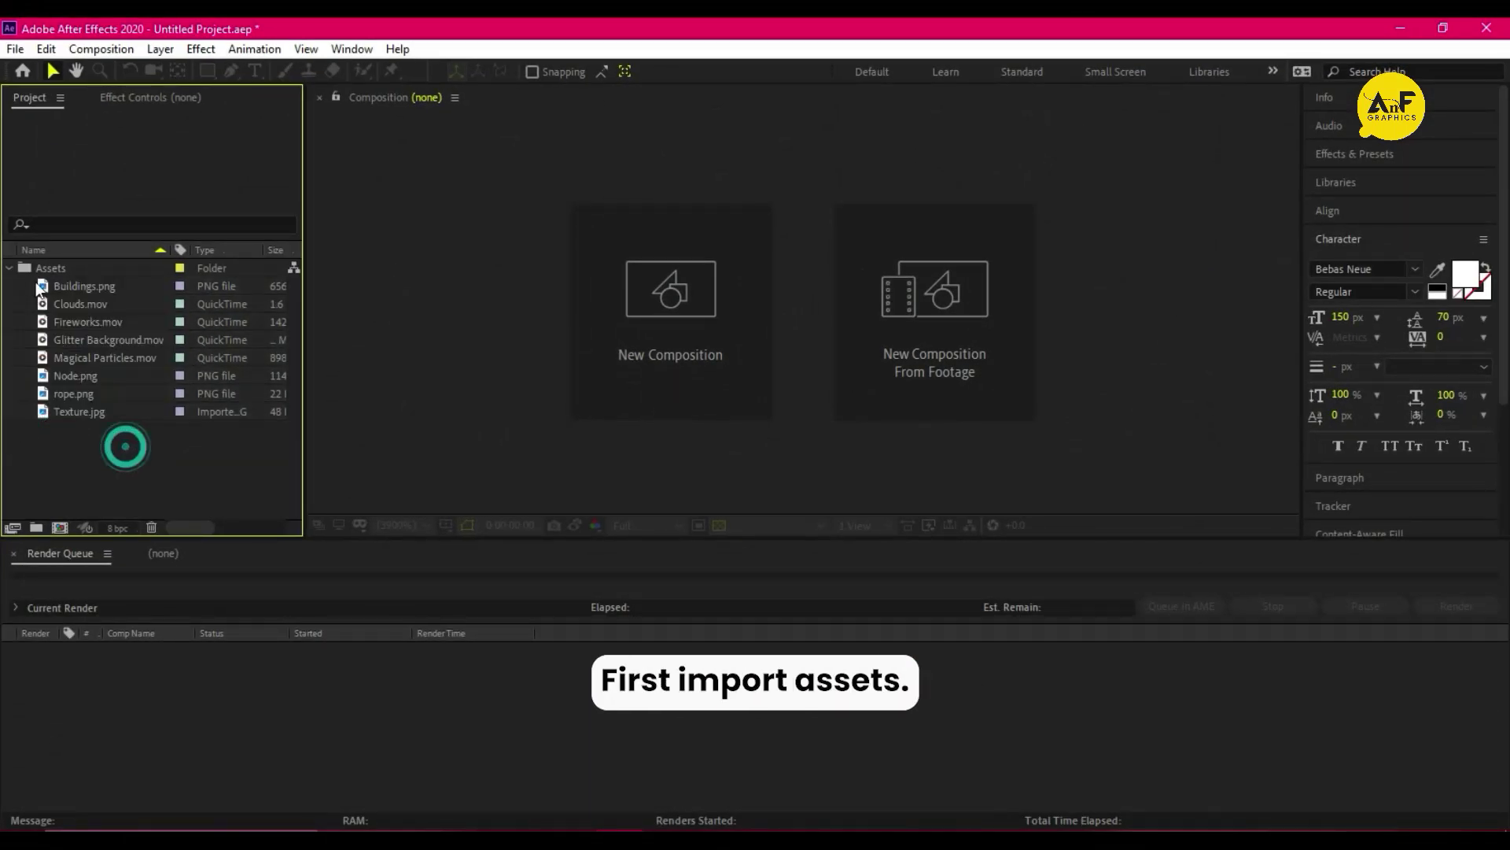
- Create a 3840×2120 composition with the transparency grid turned off
{"action": "left_click", "coordinate": [15, 269]}
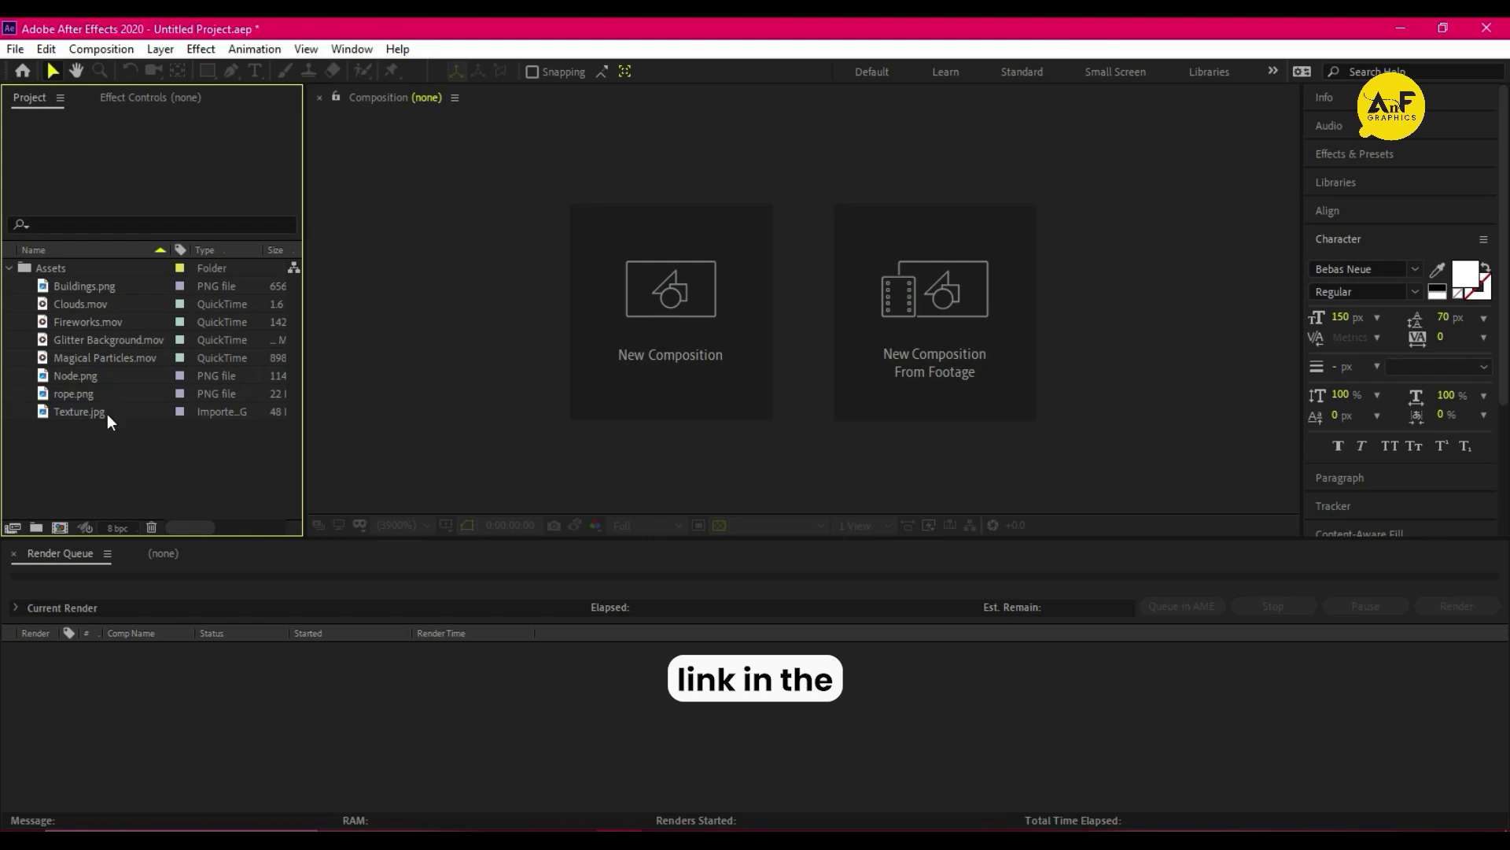
{"action": "left_click", "coordinate": [649, 306]}
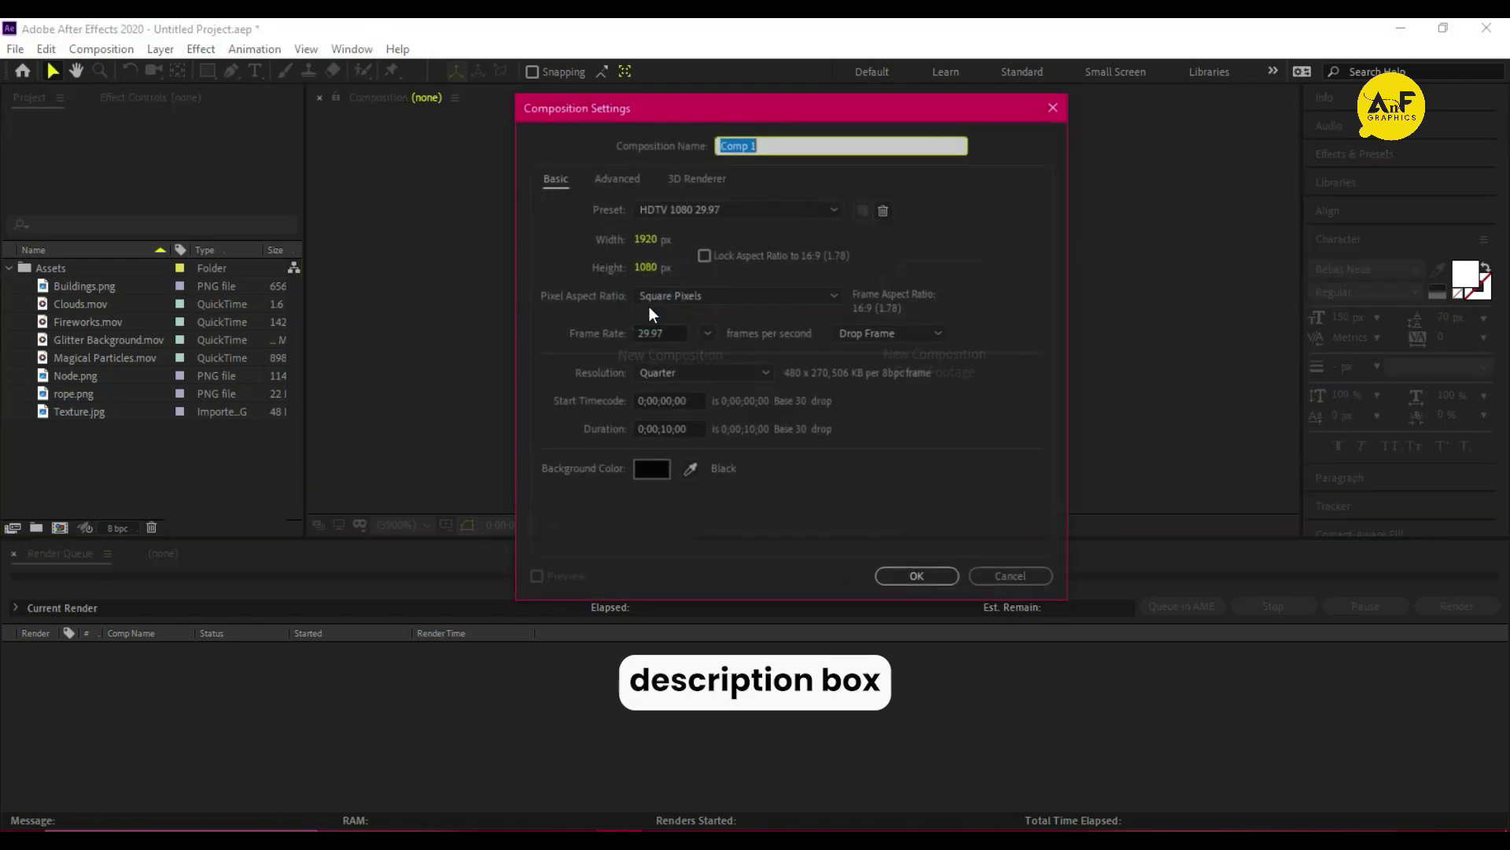
{"action": "left_click", "coordinate": [647, 239]}
{"action": "type", "text": "38"}
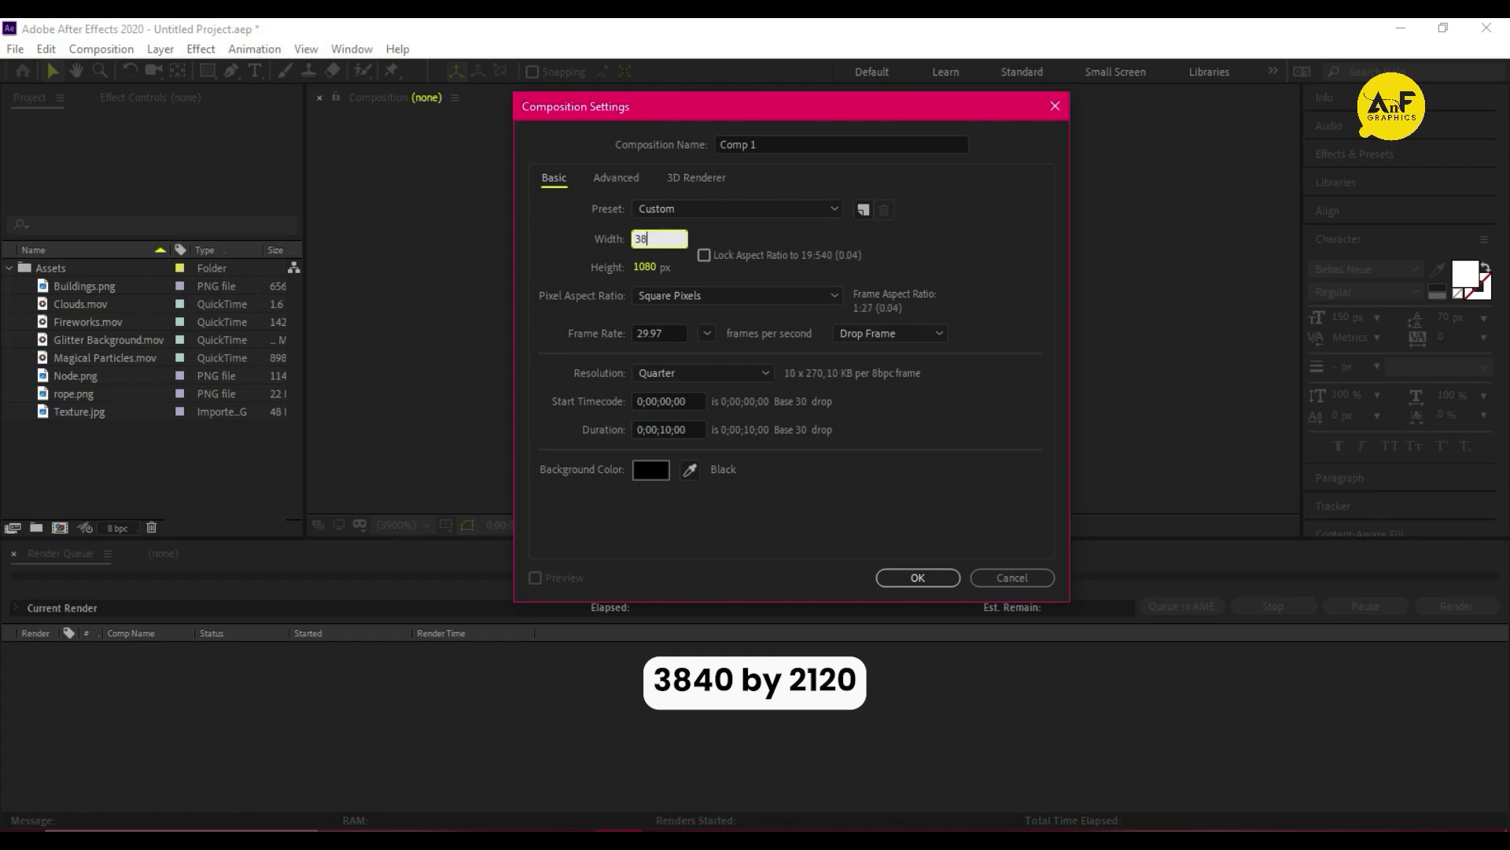
{"action": "type", "text": "40"}
{"action": "key", "text": "Tab"}
{"action": "type", "text": "2120"}
{"action": "key", "text": "Return"}
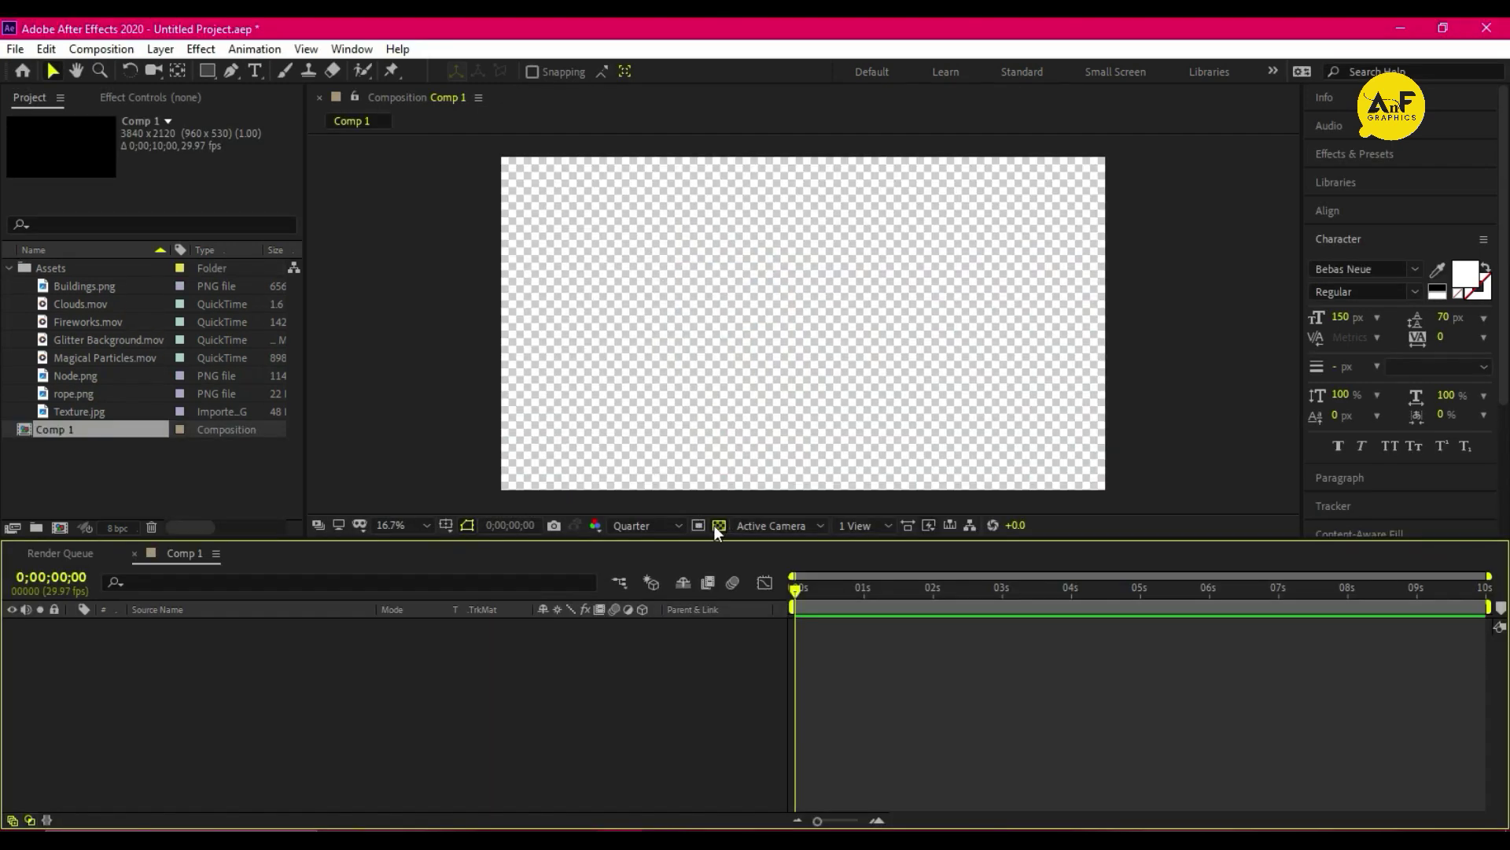
{"action": "left_click", "coordinate": [714, 526]}
- Add a solid layer with a magenta-to-blue 4-Color Gradient
{"action": "right_click", "coordinate": [309, 698]}
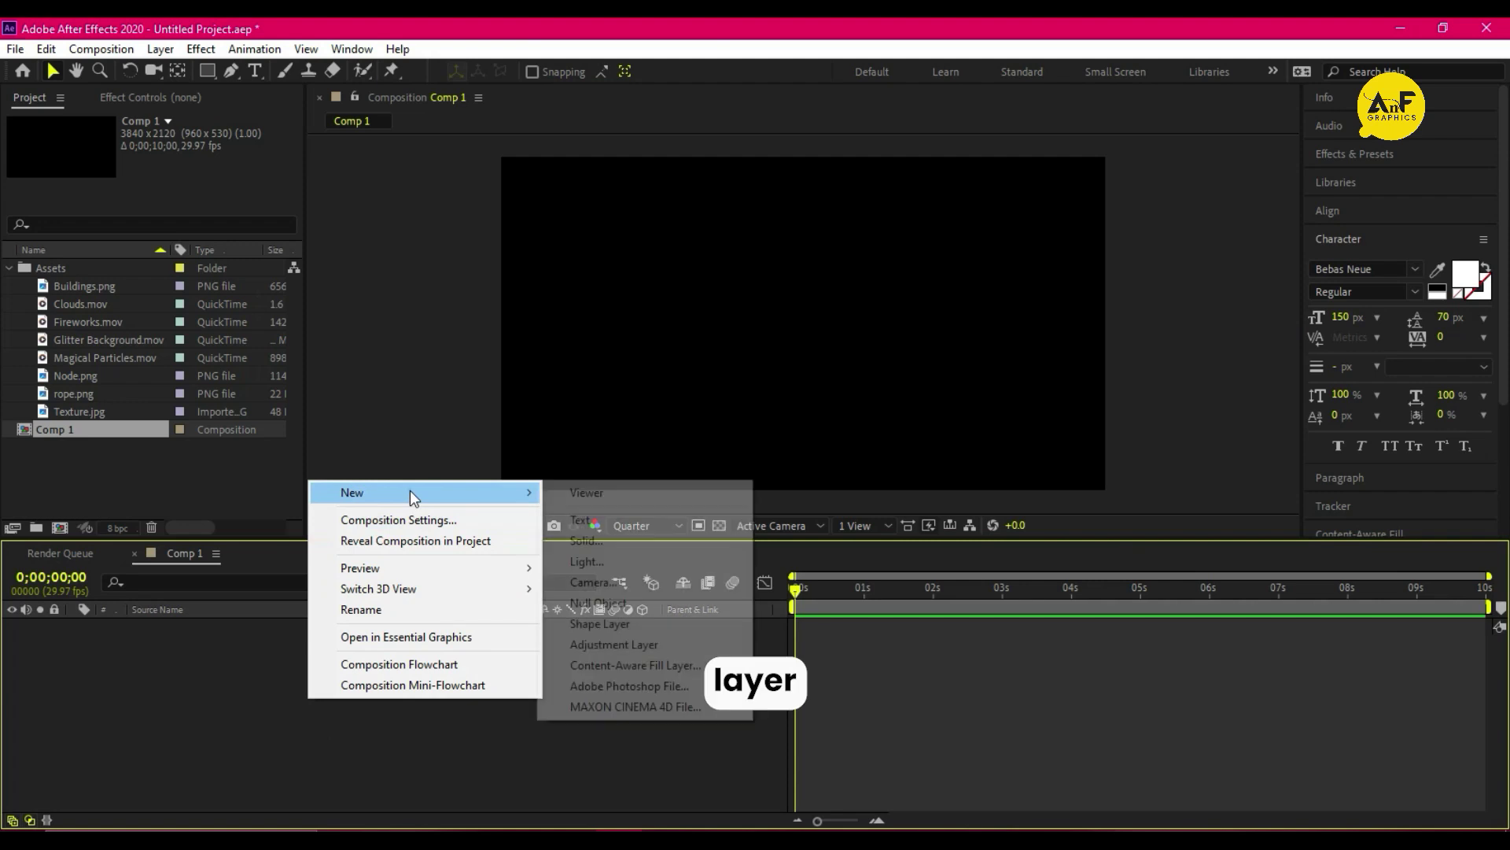
{"action": "left_click", "coordinate": [607, 539]}
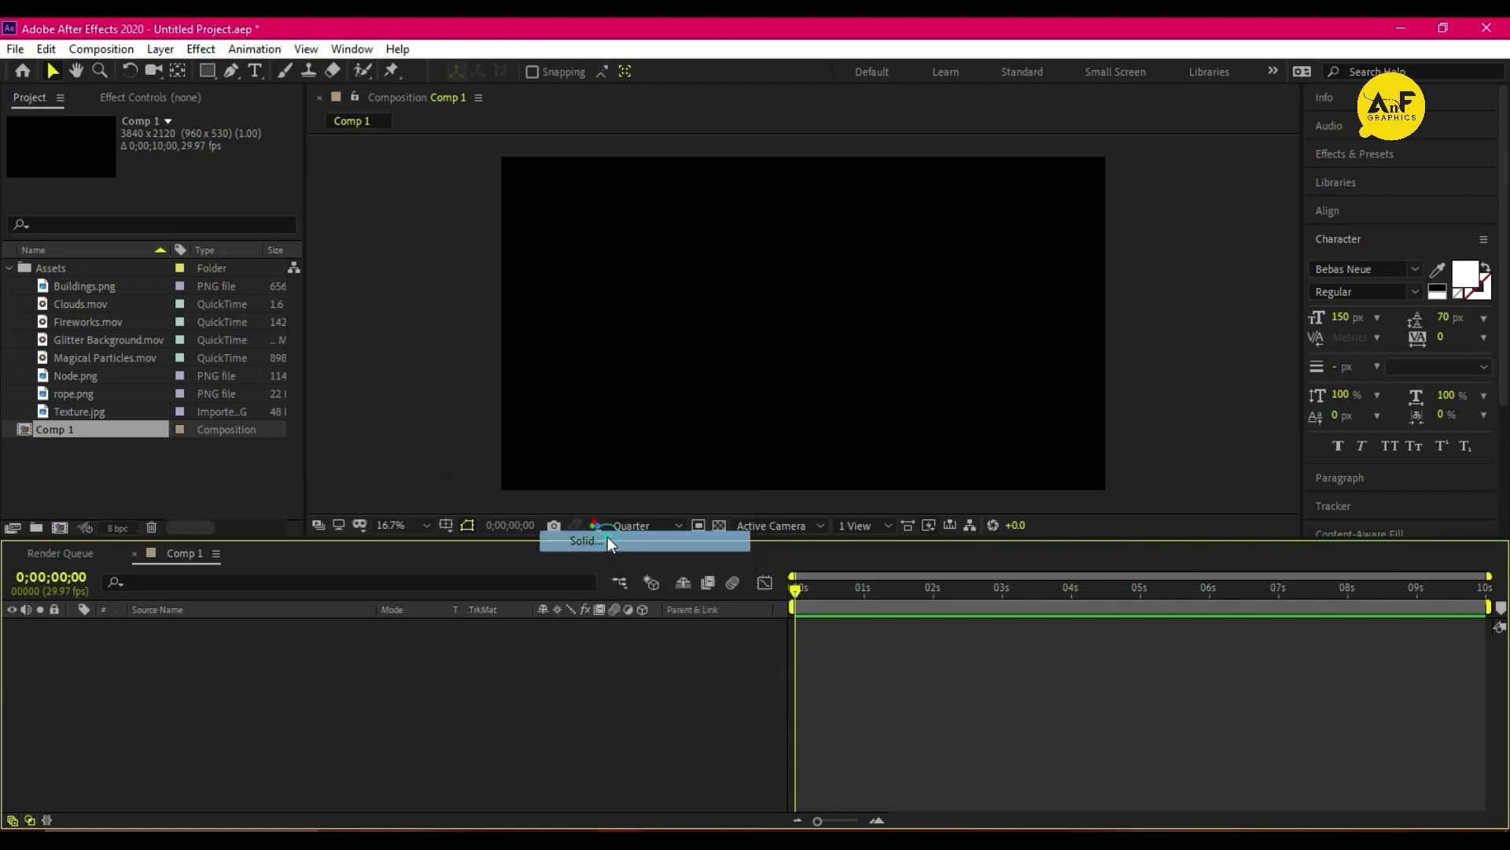
{"action": "left_click", "coordinate": [1085, 518]}
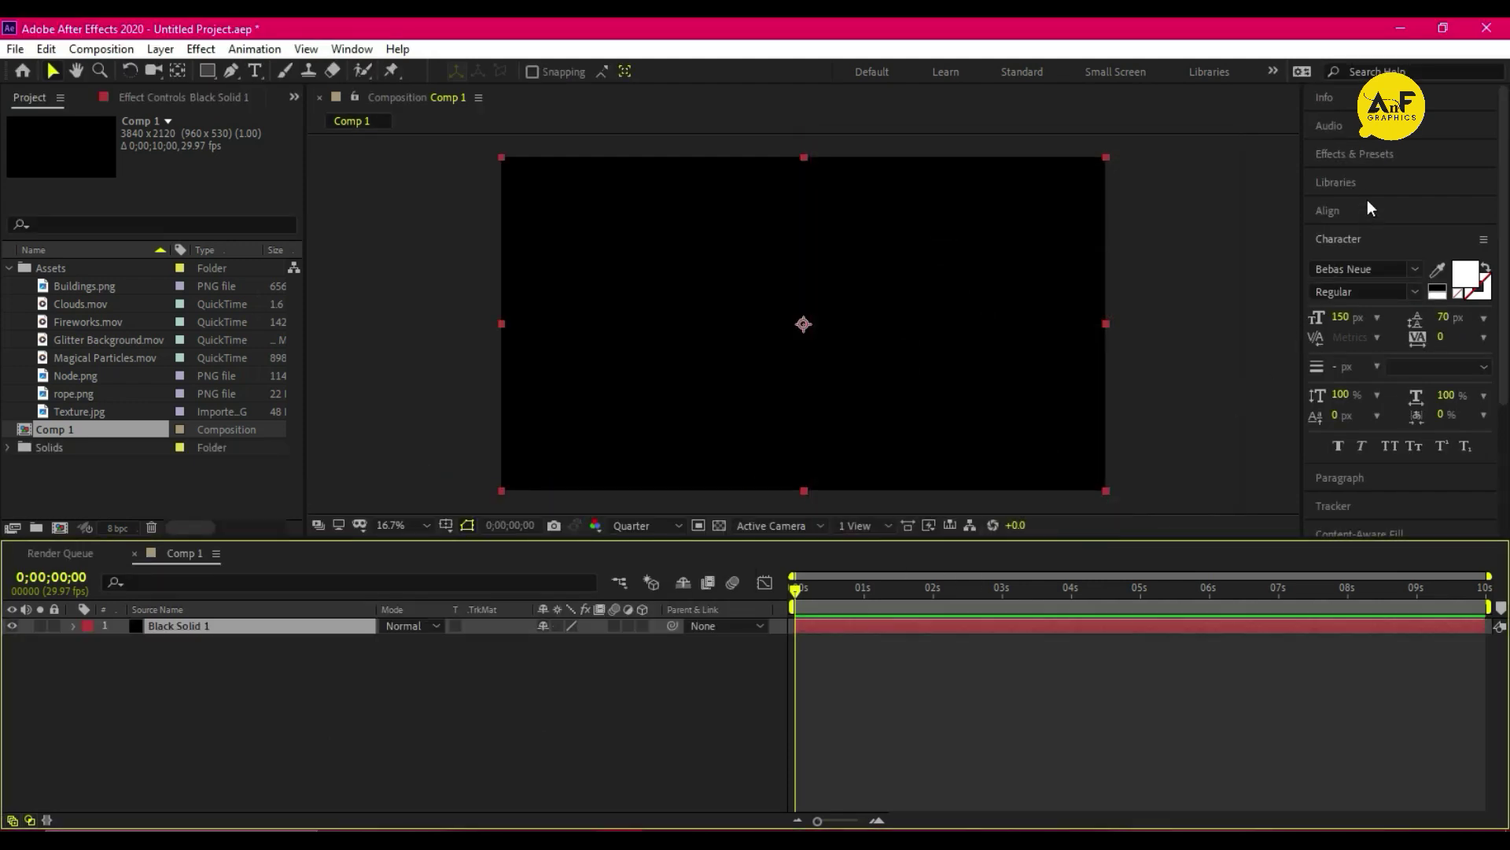
{"action": "left_click", "coordinate": [1368, 177]}
{"action": "type", "text": "4-"}
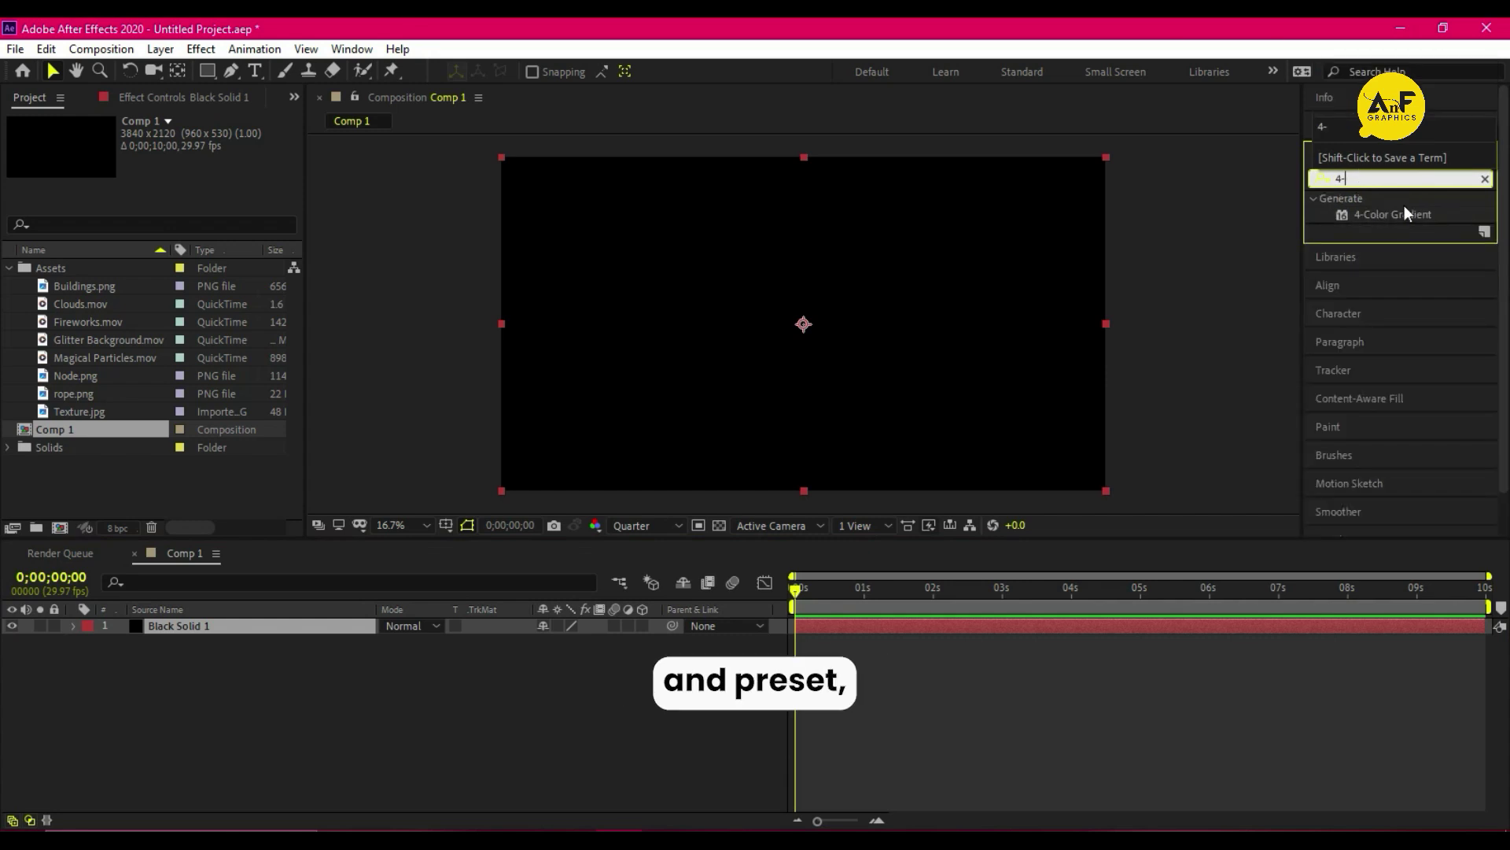
{"action": "left_click_drag", "start_coordinate": [1393, 214], "coordinate": [883, 317]}
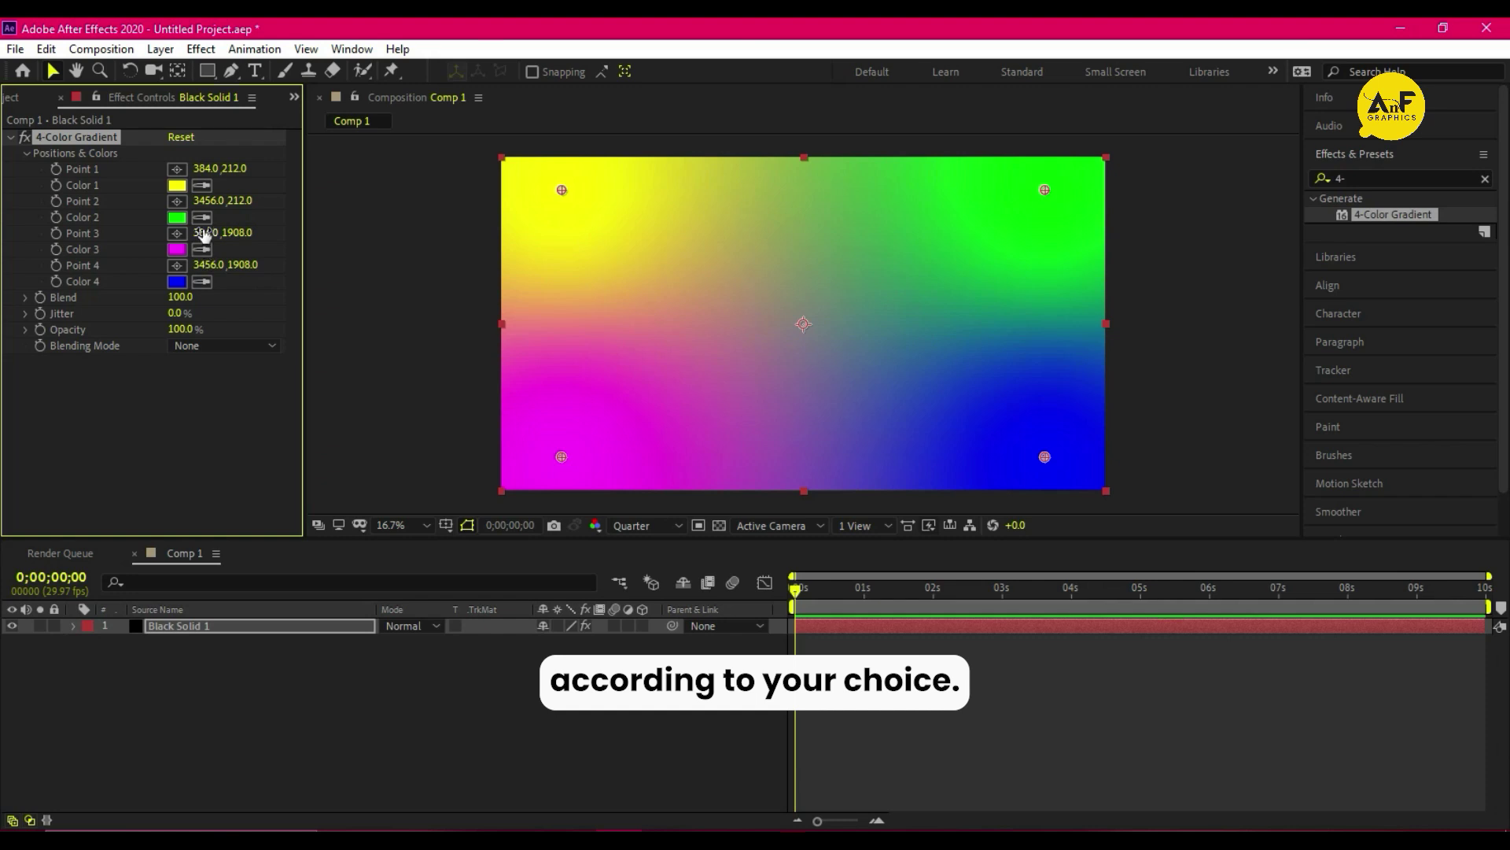
{"action": "left_click", "coordinate": [203, 184]}
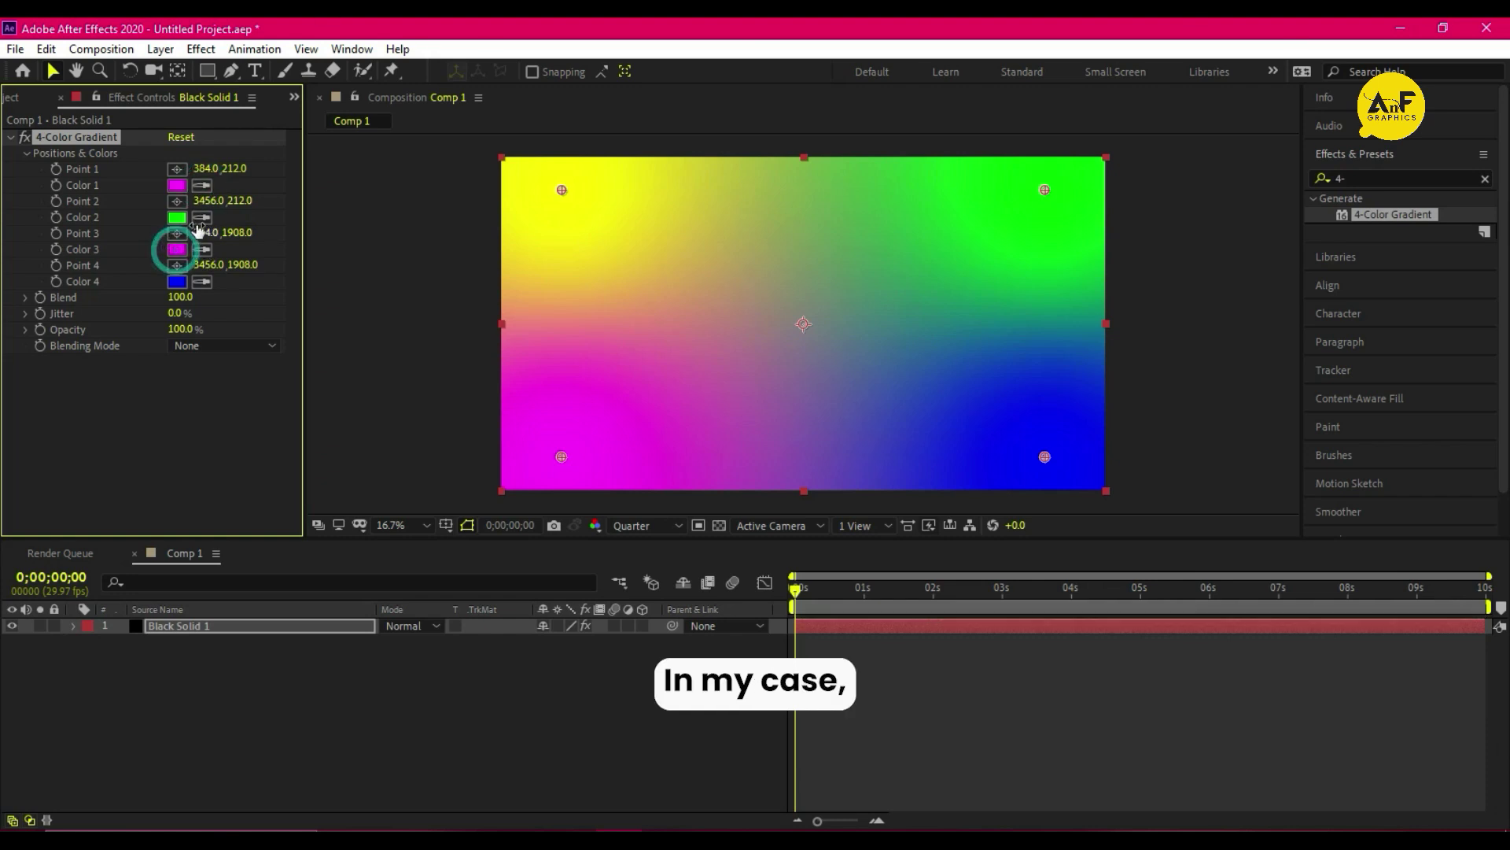
{"action": "left_click", "coordinate": [177, 250]}
{"action": "left_click", "coordinate": [177, 281]}
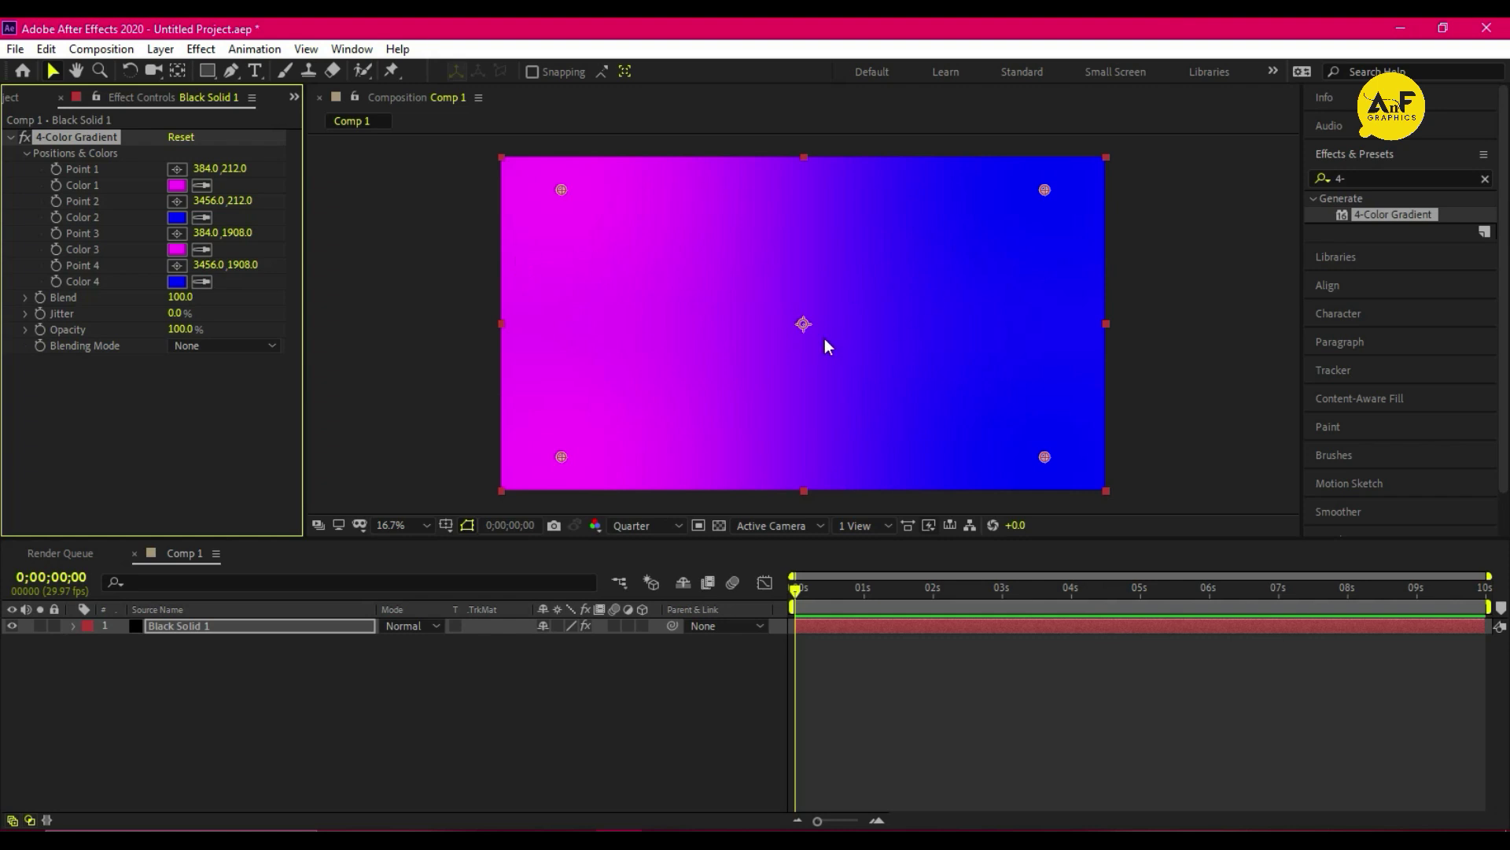
- Add Buildings.png and scale the skyline up across the lower frame
{"action": "mouse_move", "coordinate": [93, 284]}
{"action": "left_mouse_down"}
{"action": "mouse_move", "coordinate": [167, 573]}
{"action": "mouse_move", "coordinate": [144, 616]}
{"action": "left_mouse_up"}
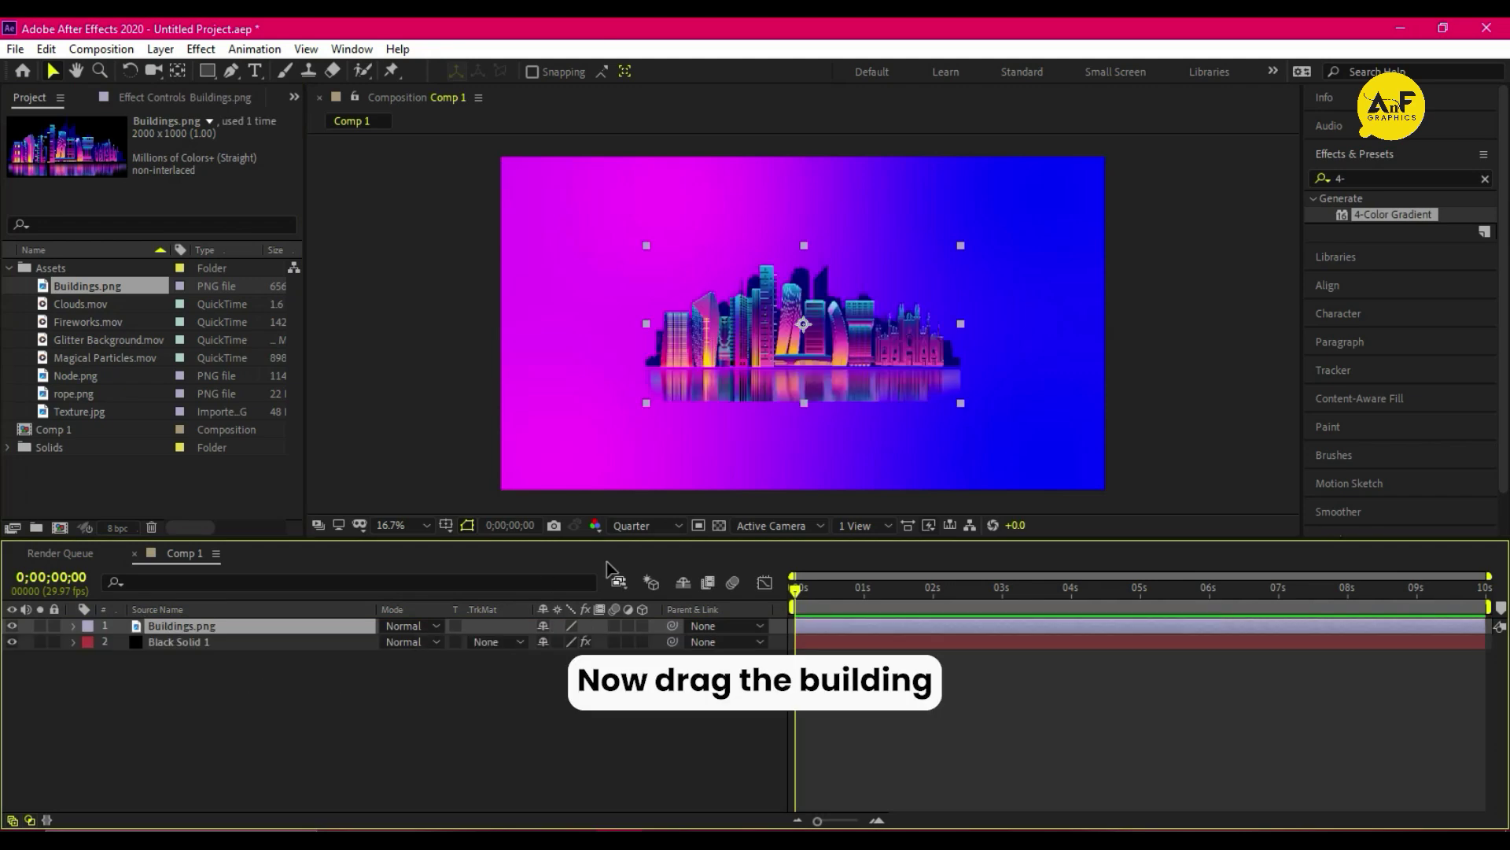
{"action": "left_click_drag", "start_coordinate": [961, 324], "coordinate": [1055, 347]}
{"action": "left_click_drag", "start_coordinate": [947, 366], "coordinate": [973, 400]}
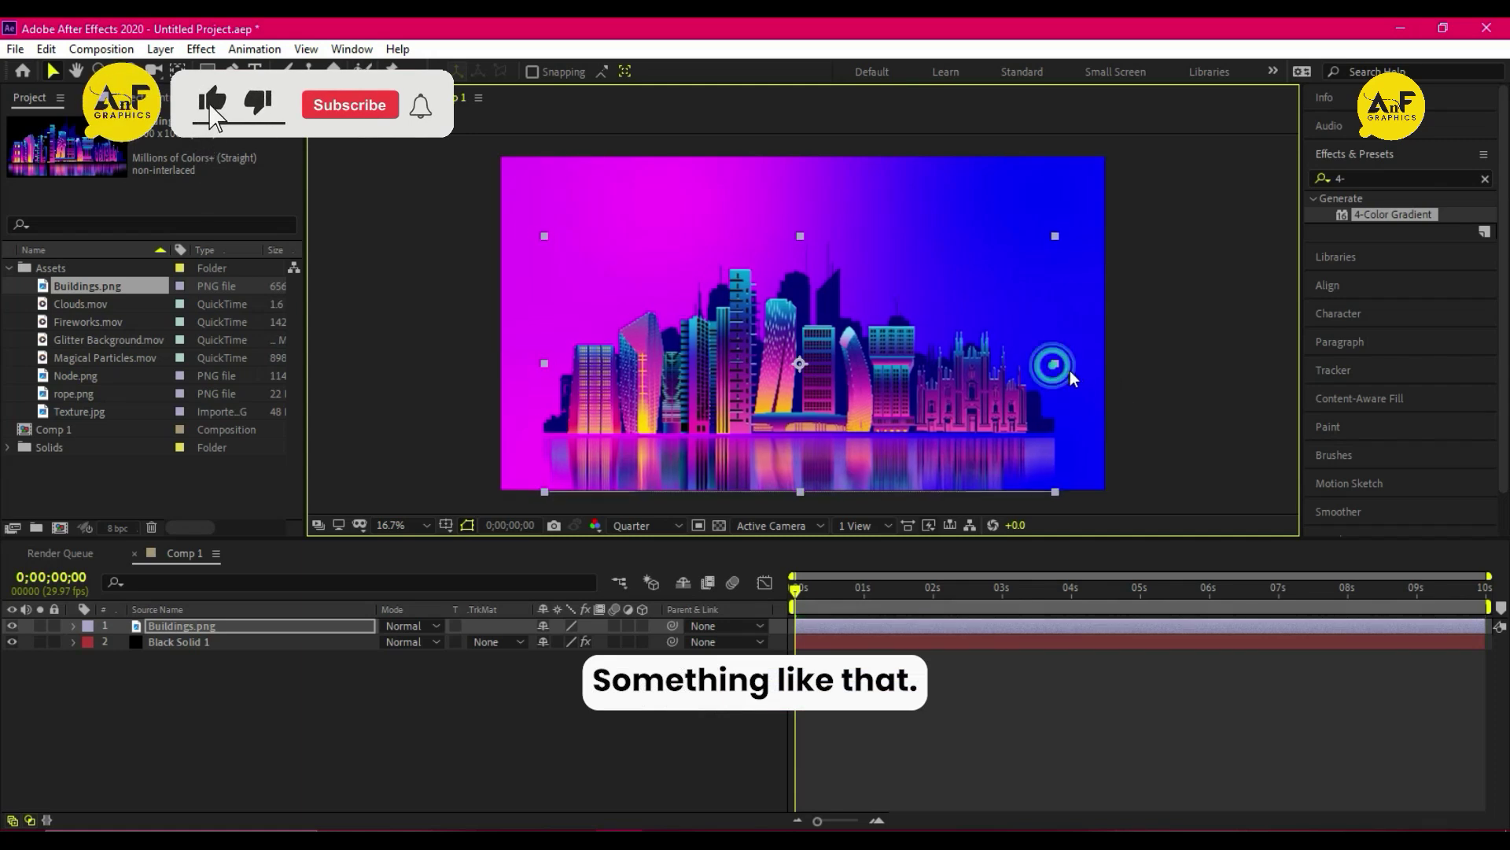
{"action": "left_click_drag", "start_coordinate": [1050, 363], "coordinate": [1104, 382]}
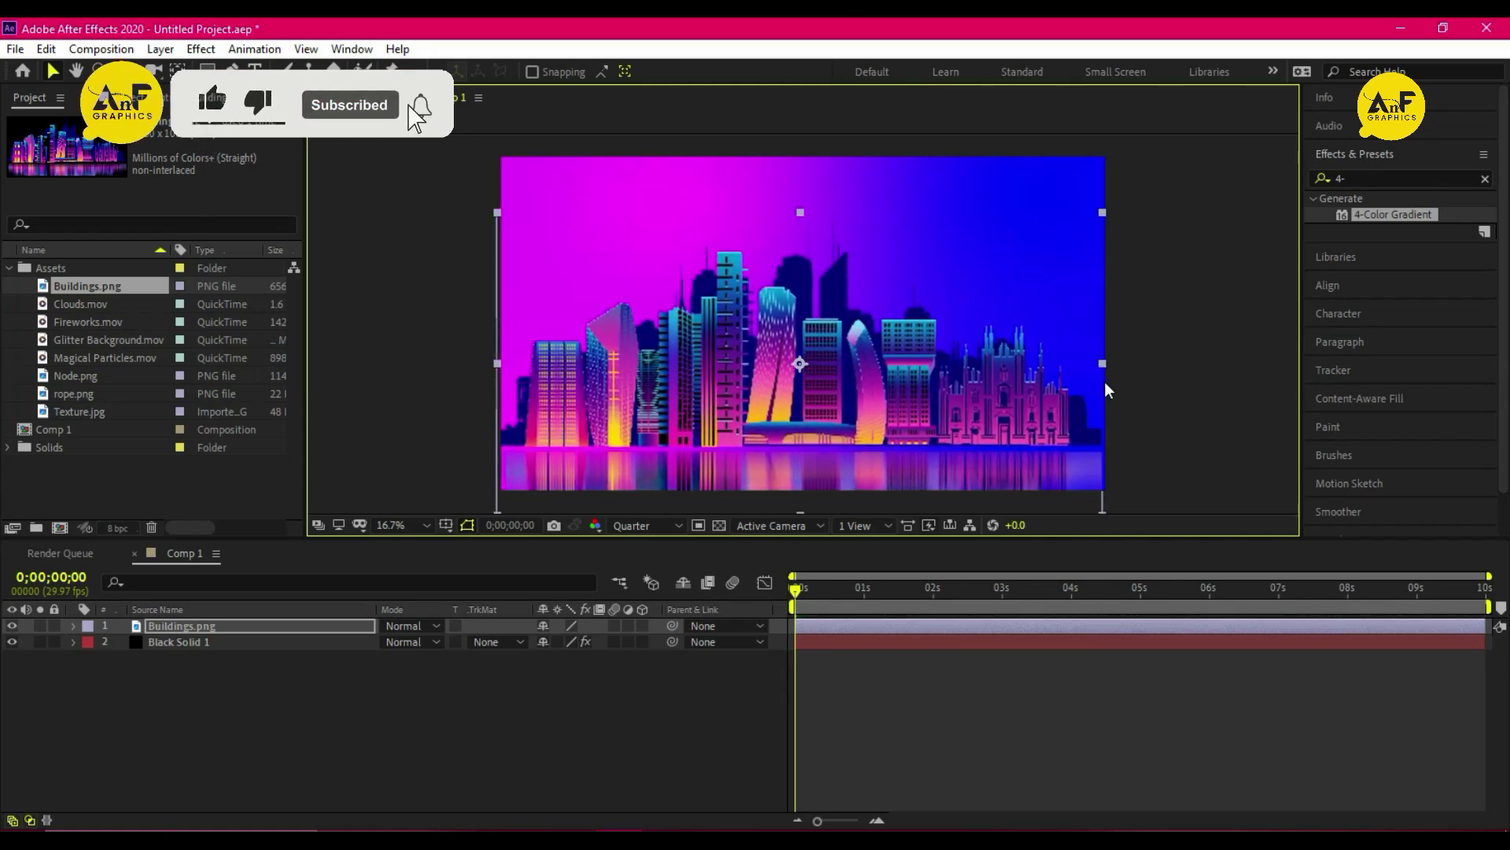
{"action": "key", "text": "ctrl+n"}
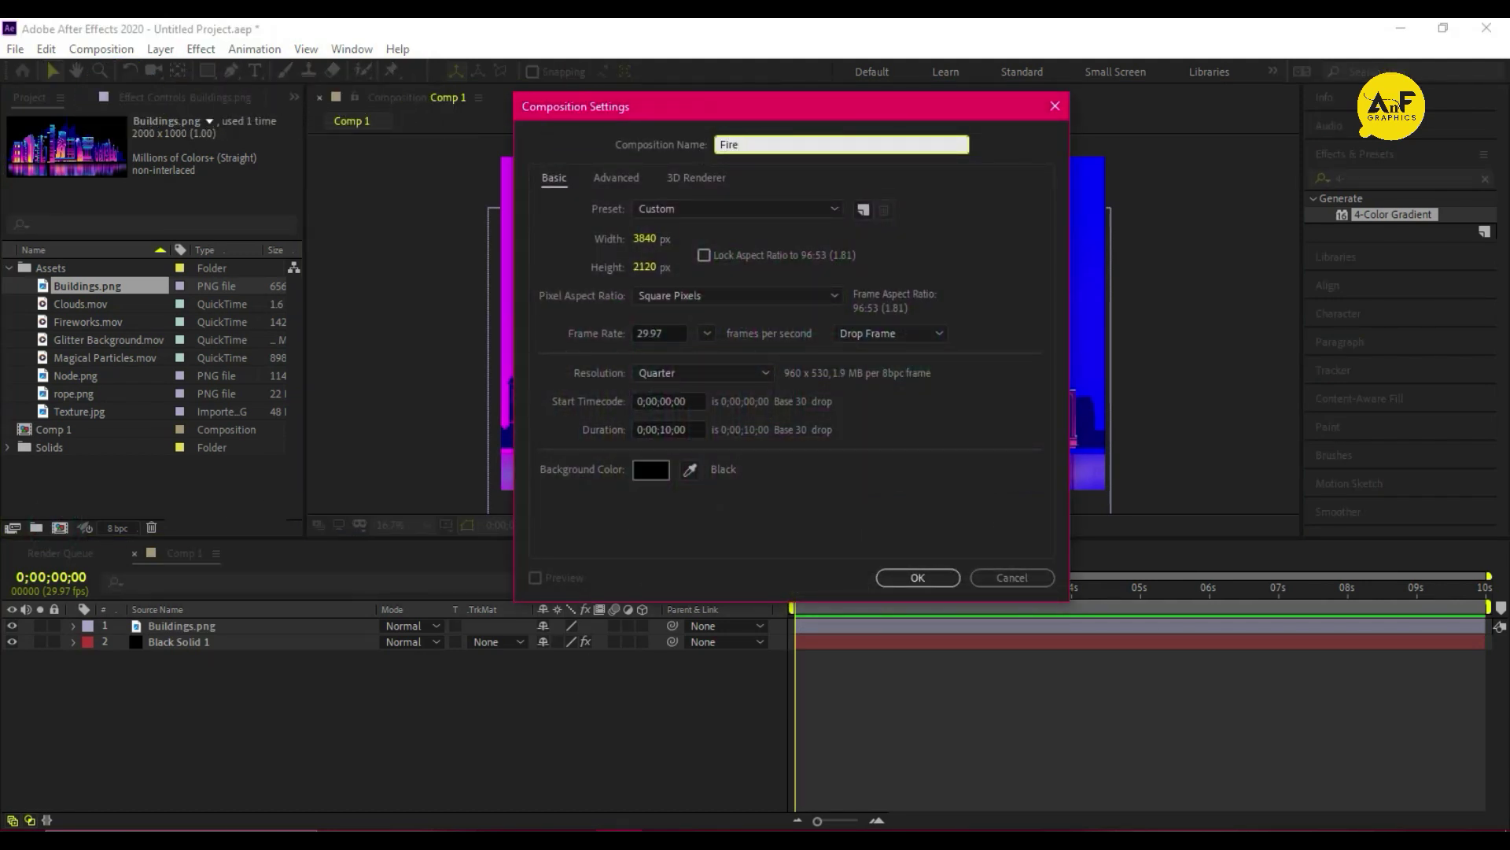
- Create the 1920×1080 Fireworks comp with a shrunken, duplicated Fireworks.mov clip
{"action": "left_click", "coordinate": [645, 236]}
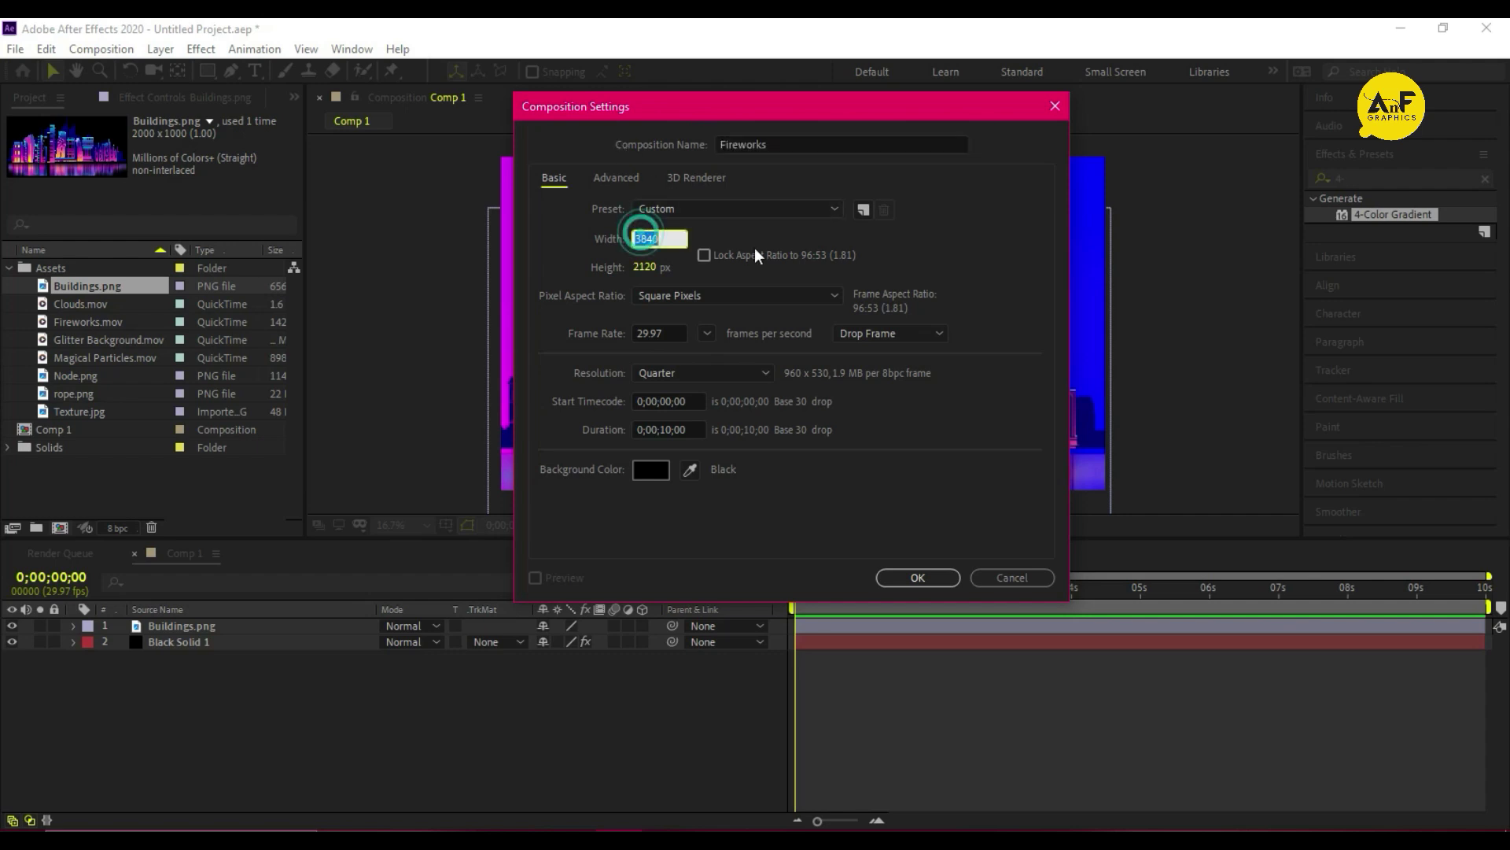
{"action": "type", "text": "1920"}
{"action": "key", "text": "Tab"}
{"action": "type", "text": "1080"}
{"action": "key", "text": "Return"}
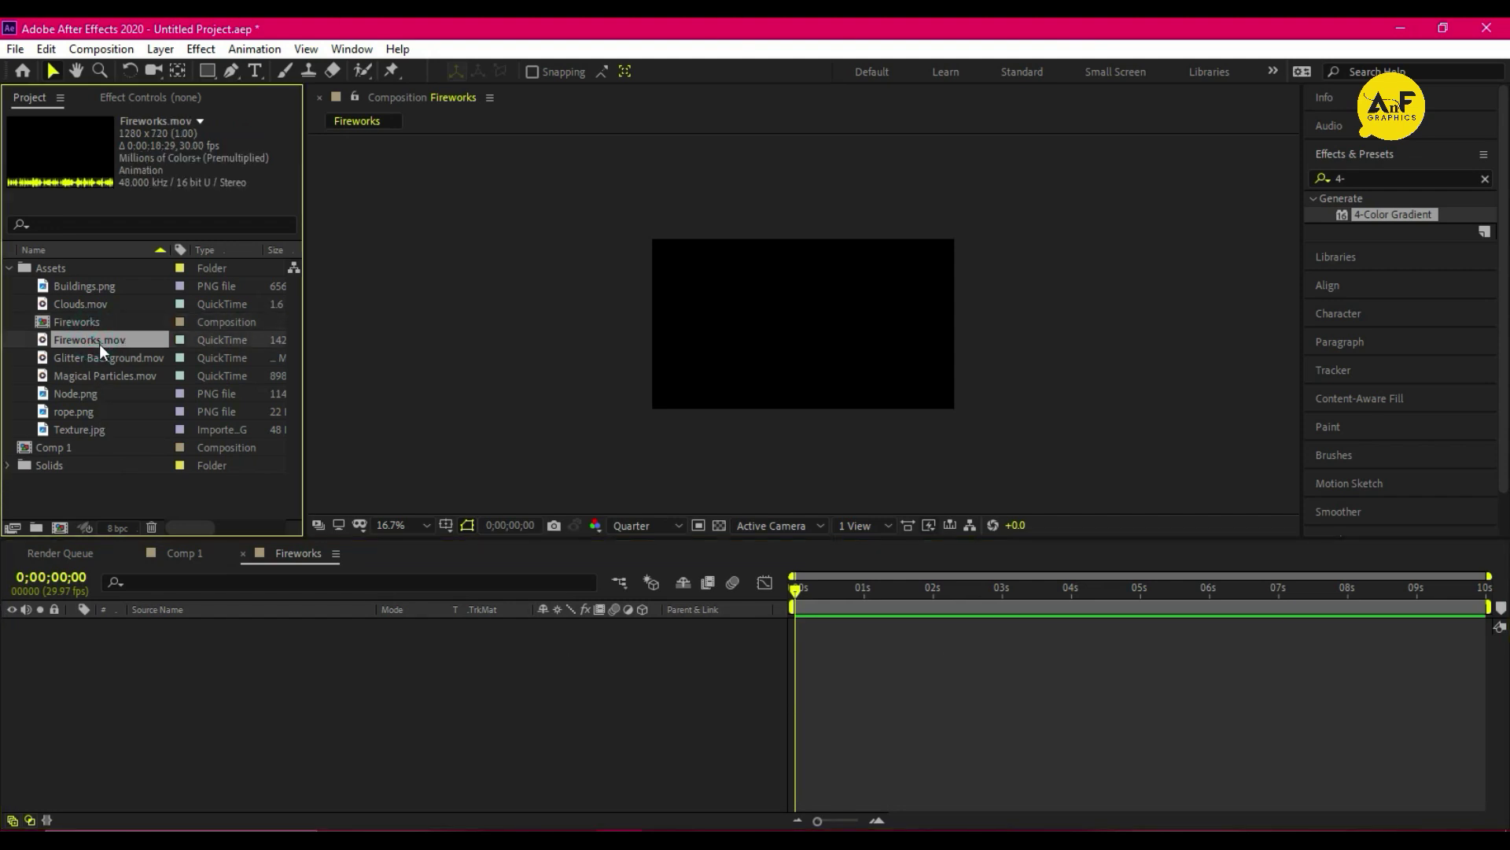
{"action": "left_click_drag", "start_coordinate": [90, 339], "coordinate": [152, 700]}
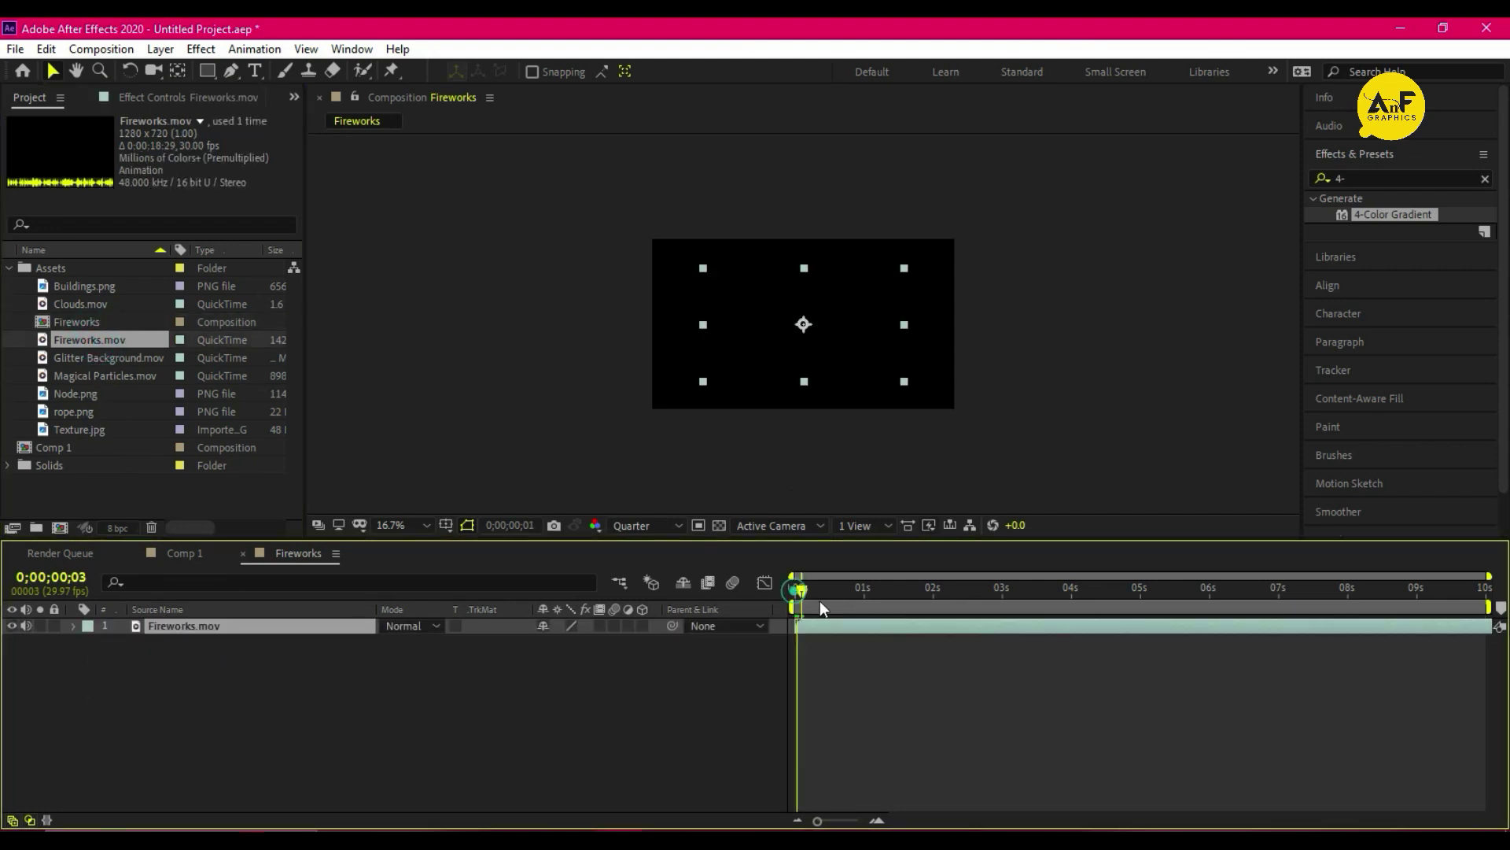
{"action": "left_click_drag", "start_coordinate": [821, 591], "coordinate": [972, 590]}
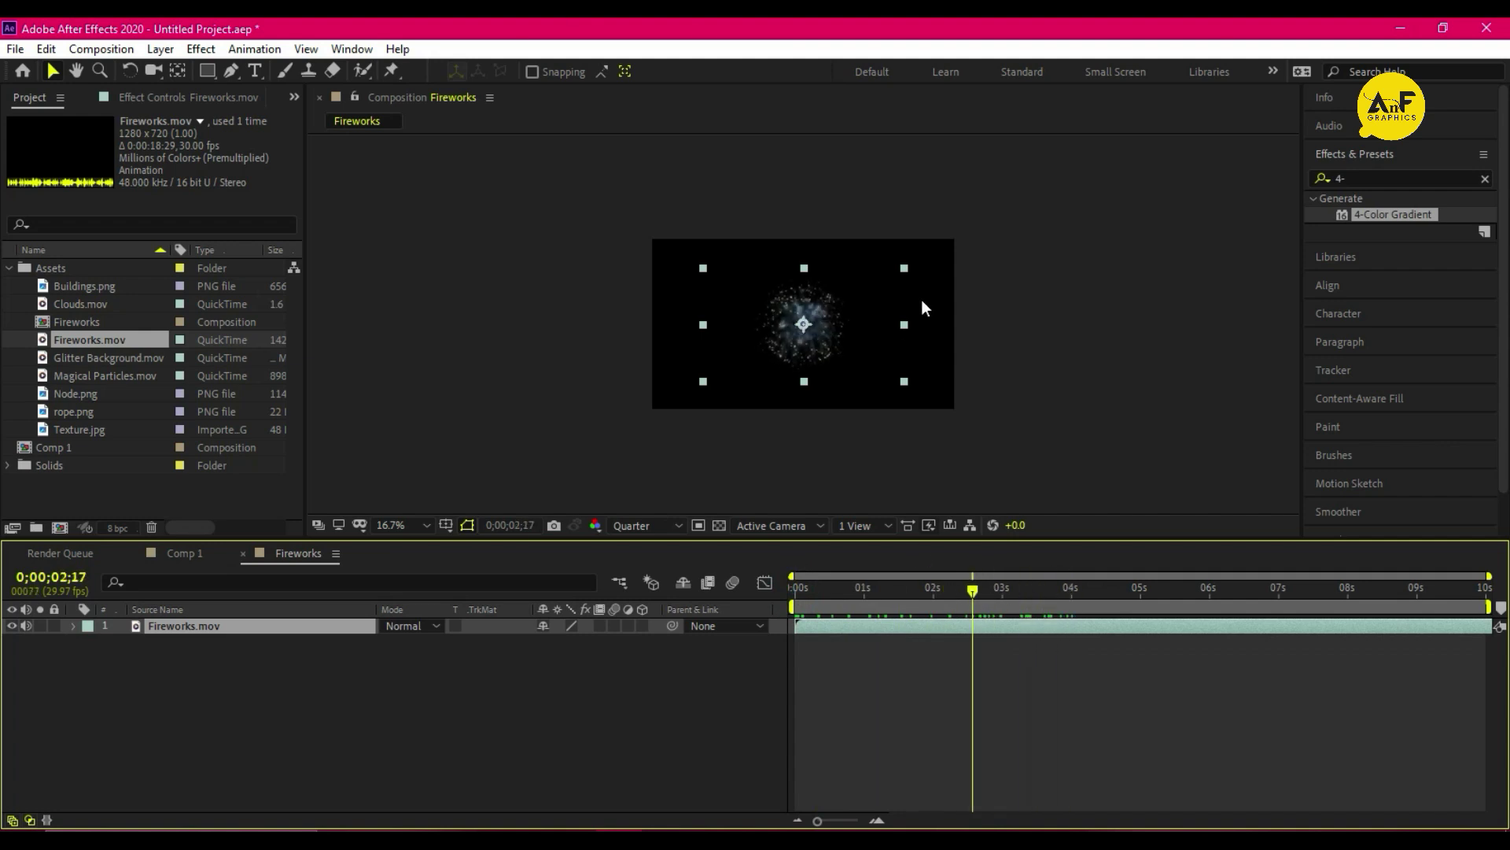
{"action": "mouse_move", "coordinate": [904, 325]}
{"action": "left_mouse_down"}
{"action": "mouse_move", "coordinate": [864, 326]}
{"action": "mouse_move", "coordinate": [903, 357]}
{"action": "mouse_move", "coordinate": [711, 362]}
{"action": "mouse_move", "coordinate": [746, 349]}
{"action": "left_mouse_up"}
{"action": "key", "text": "ctrl+d"}
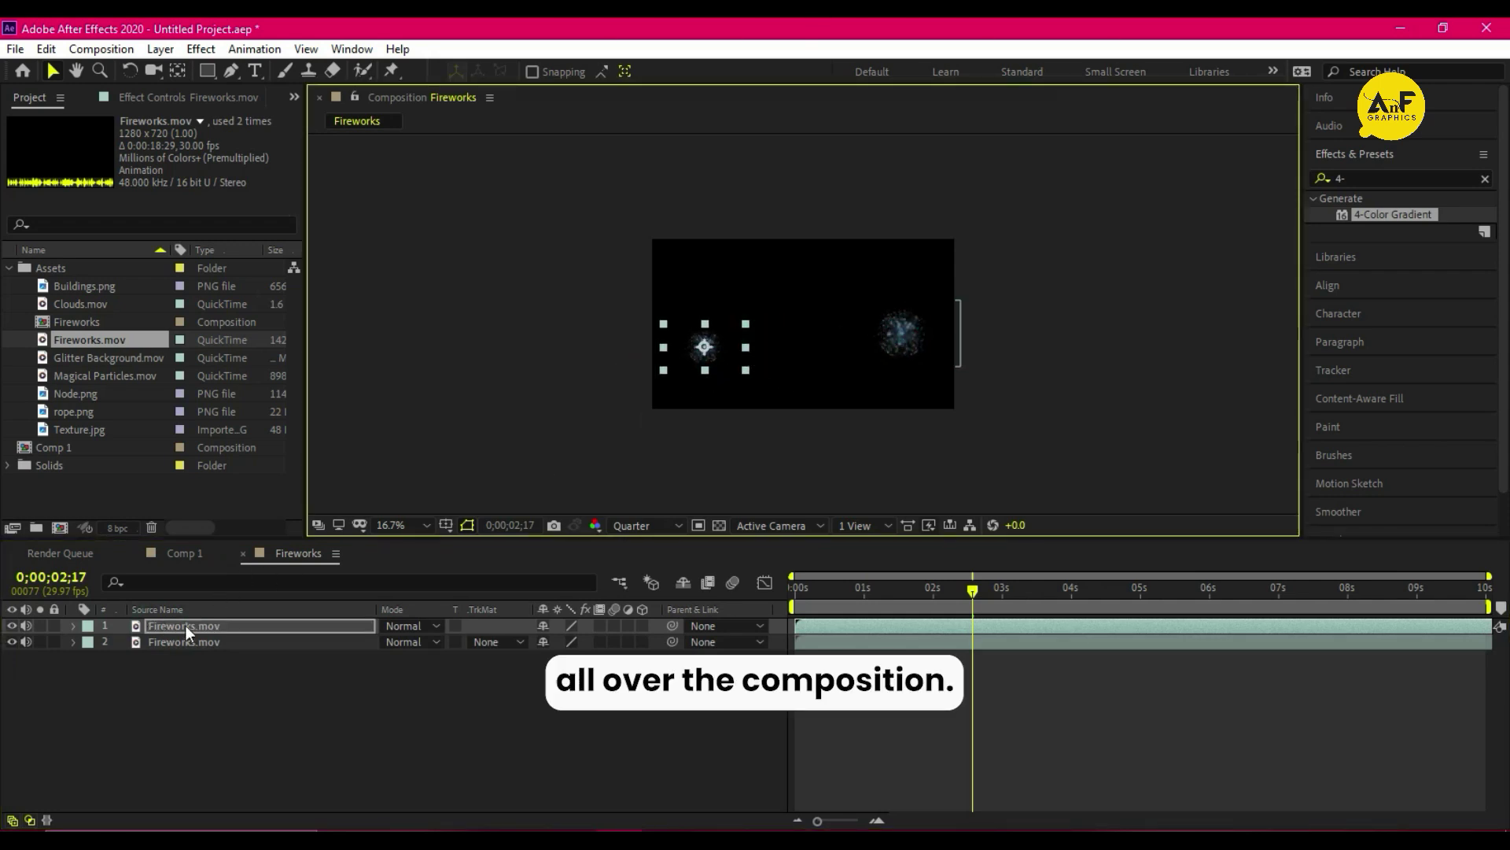
- Set both fireworks layers' blending mode to Screen
{"action": "left_click", "coordinate": [436, 642]}
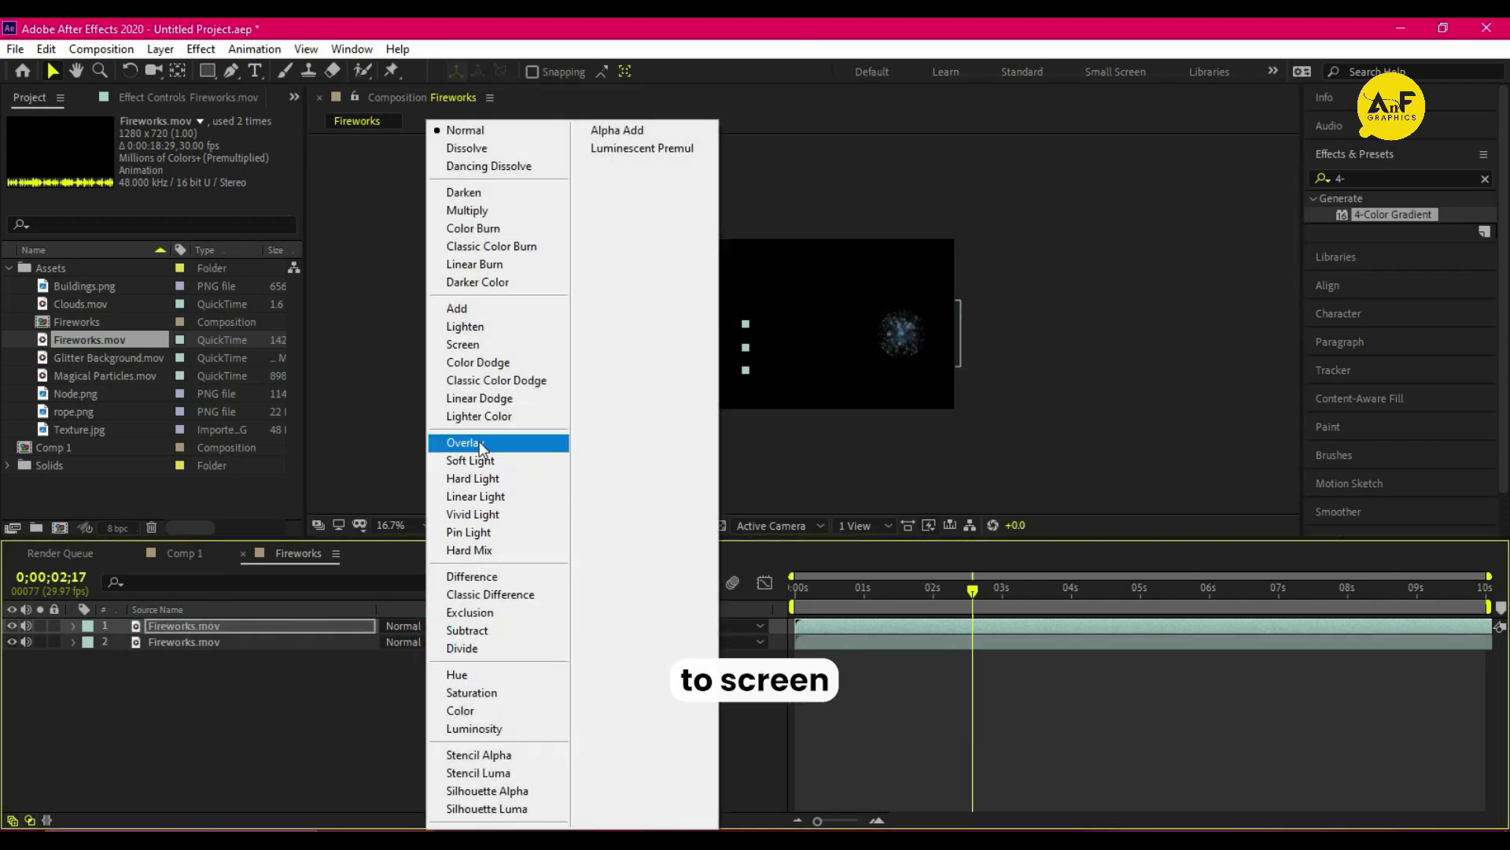
{"action": "left_click", "coordinate": [463, 345]}
{"action": "left_click", "coordinate": [413, 625]}
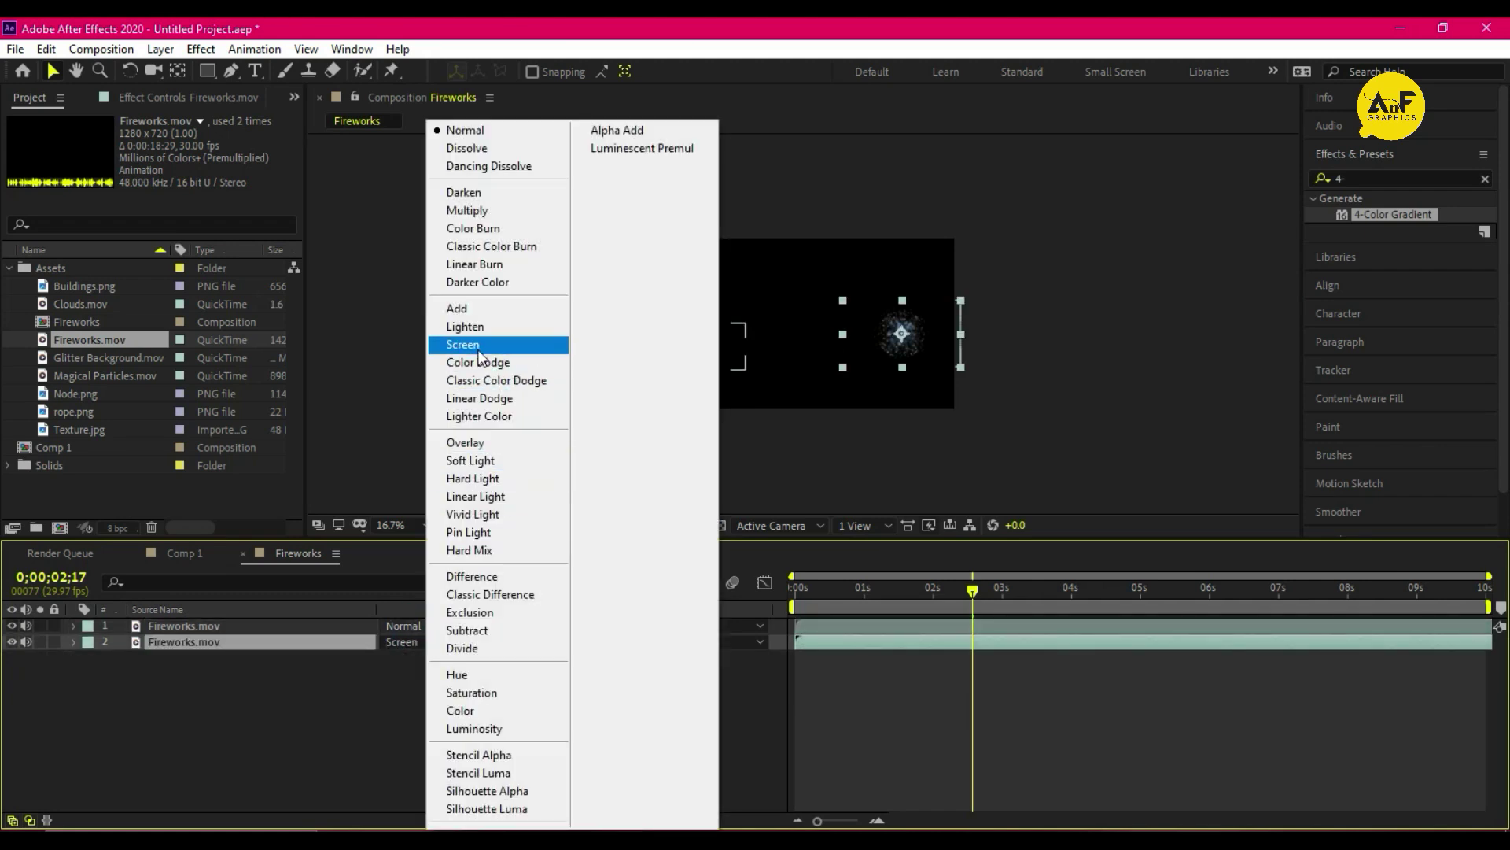
{"action": "left_click", "coordinate": [463, 344]}
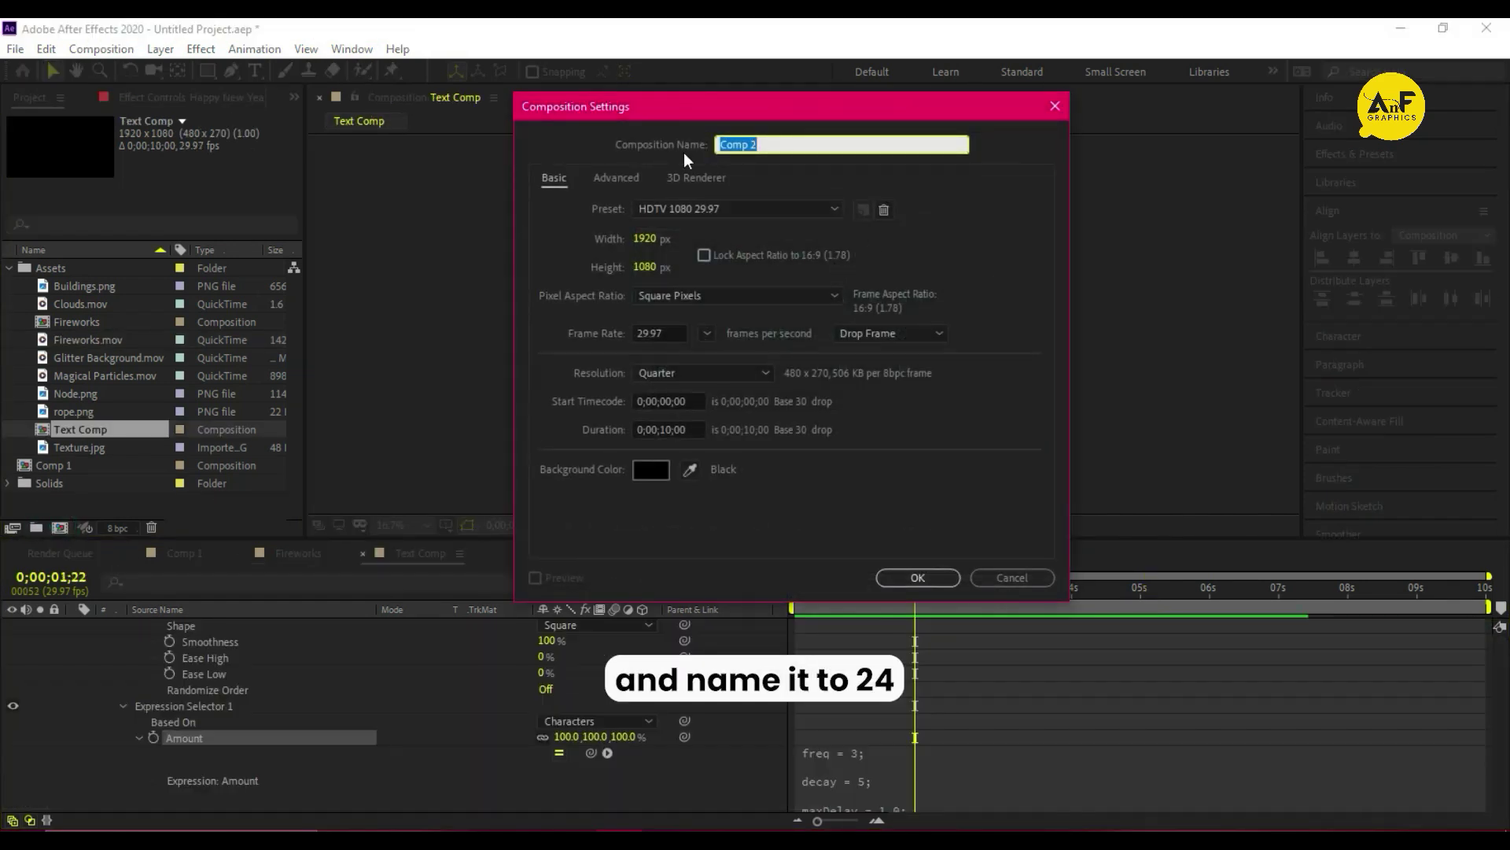
{"action": "type", "text": "24"}
- Create the 1000×2000 2024 comp containing rope.png and Node.png
{"action": "left_click", "coordinate": [646, 239]}
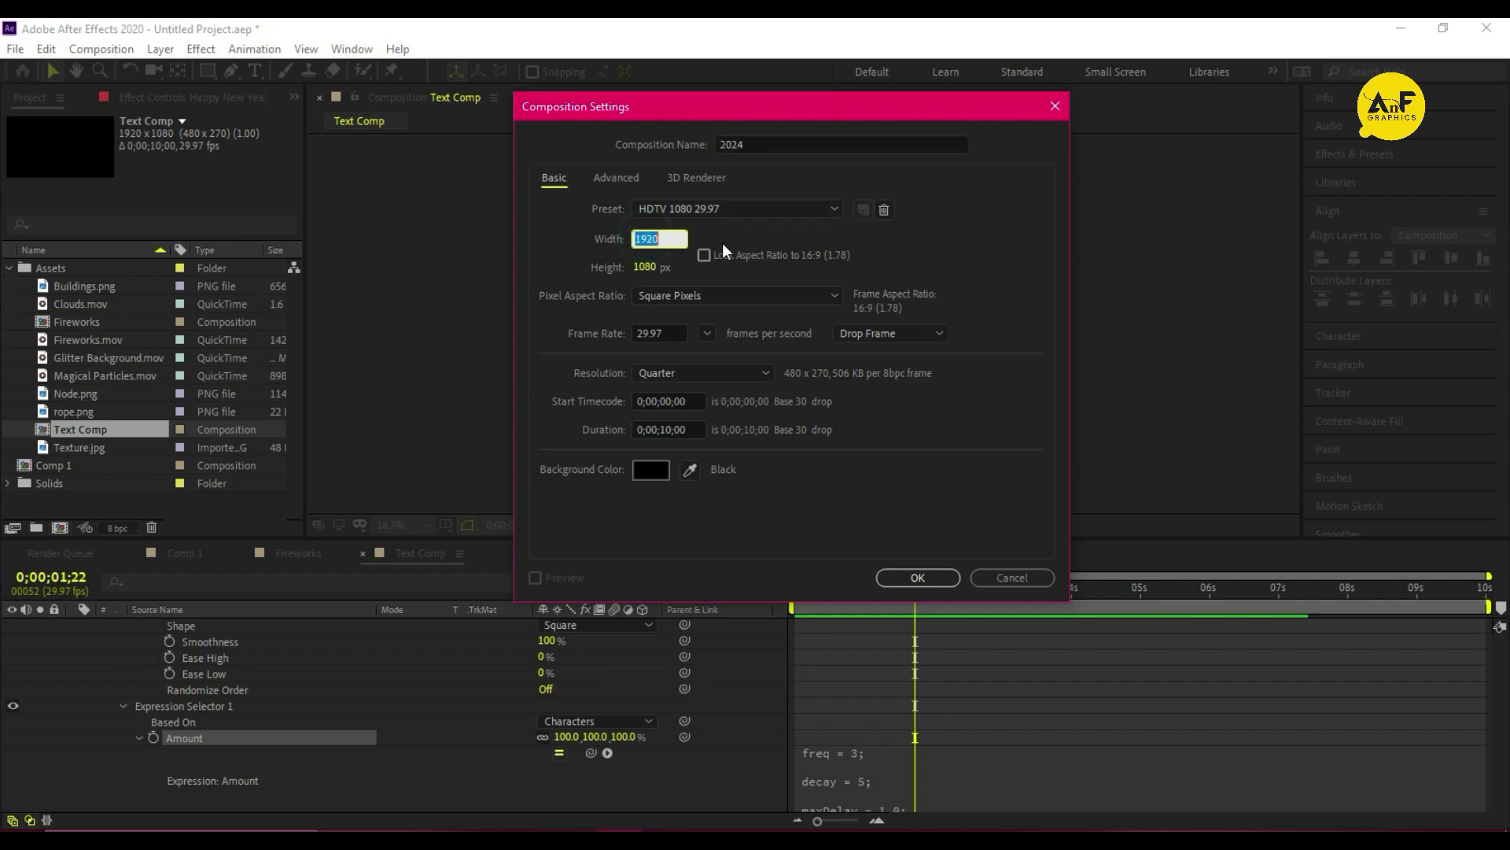
{"action": "type", "text": "1000"}
{"action": "key", "text": "Tab"}
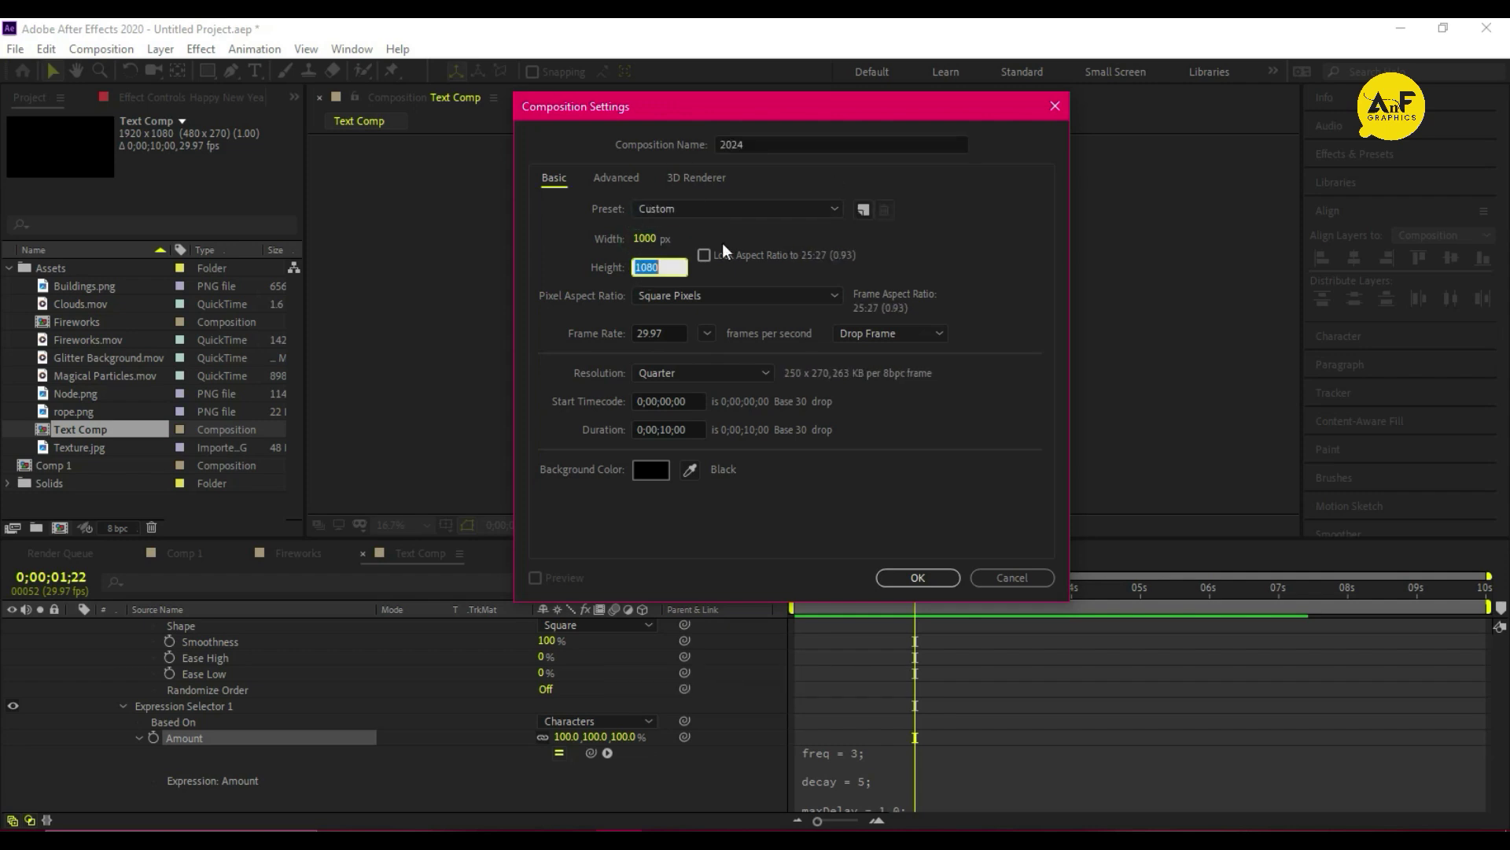
{"action": "type", "text": "2000"}
{"action": "key", "text": "Return"}
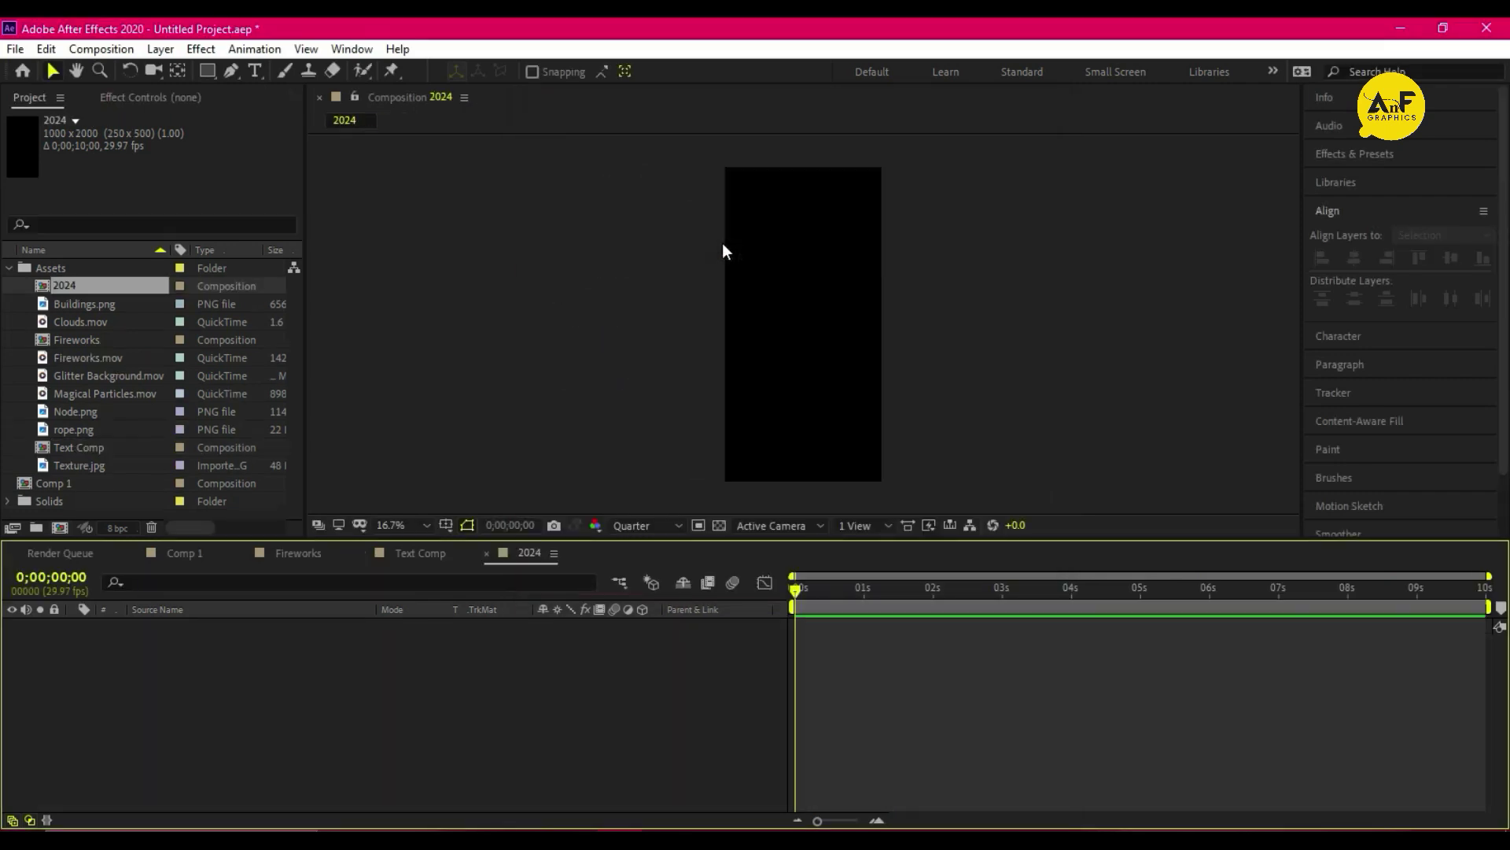
{"action": "left_click", "coordinate": [76, 429]}
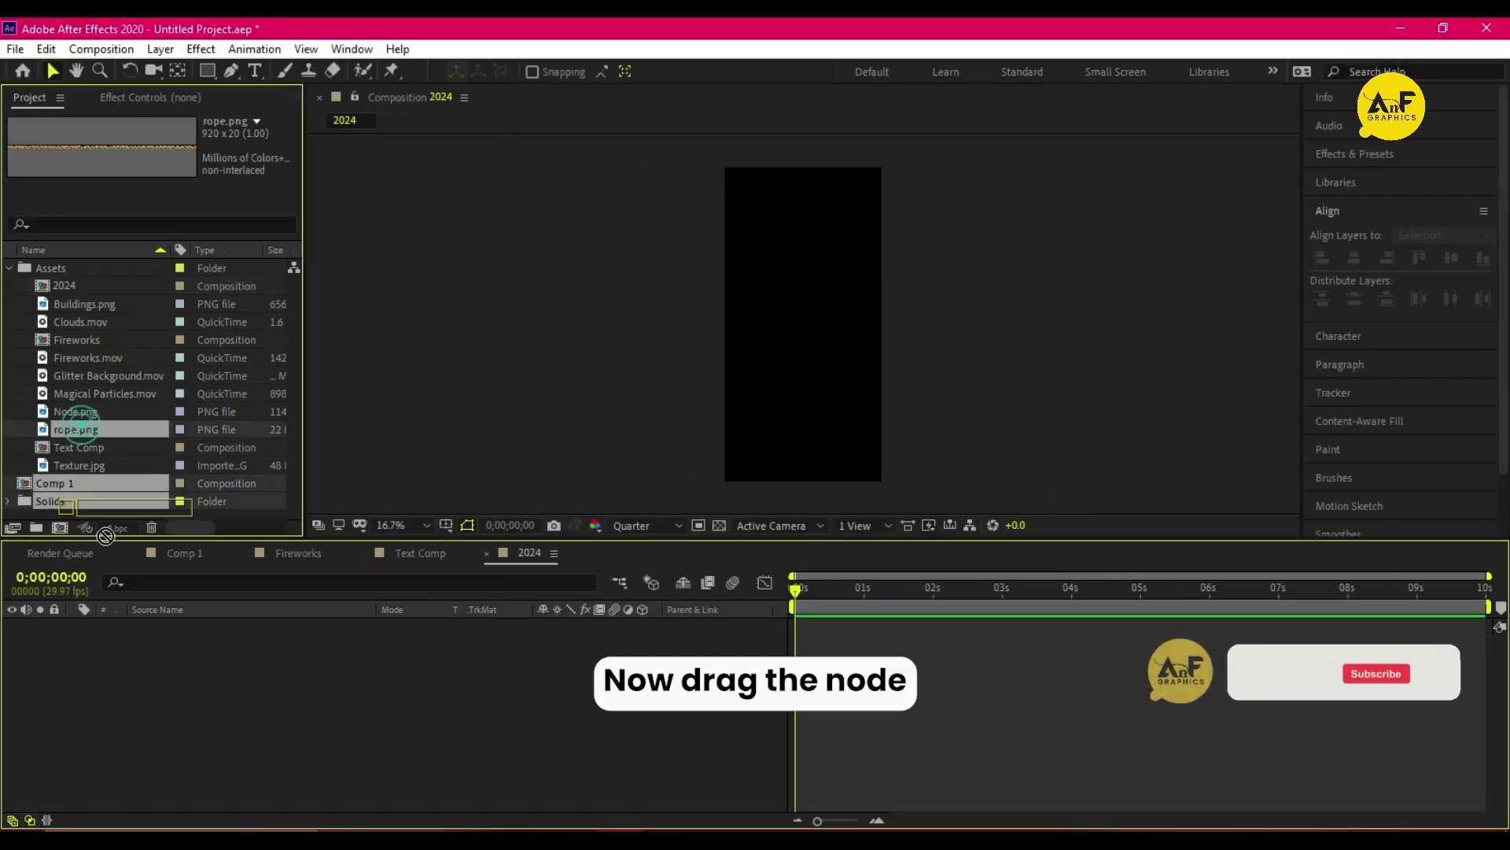
{"action": "left_click_drag", "start_coordinate": [76, 428], "coordinate": [236, 643]}
{"action": "left_click", "coordinate": [77, 411]}
{"action": "left_click_drag", "start_coordinate": [78, 411], "coordinate": [236, 648]}
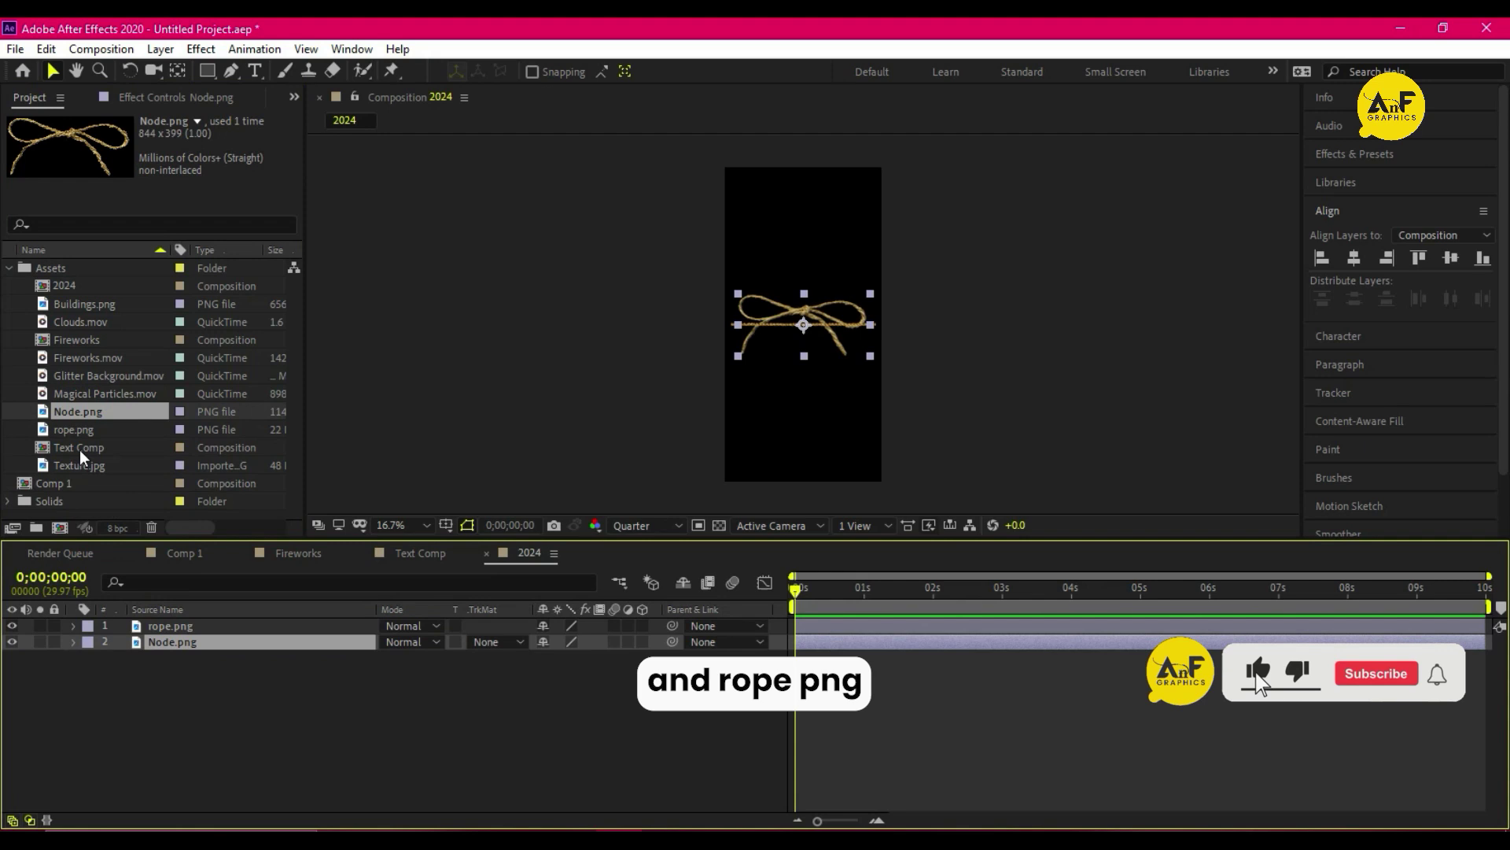
- Nudge the bow up, rotate the rope 90° and raise it above the bow
{"action": "left_click_drag", "start_coordinate": [787, 325], "coordinate": [788, 309]}
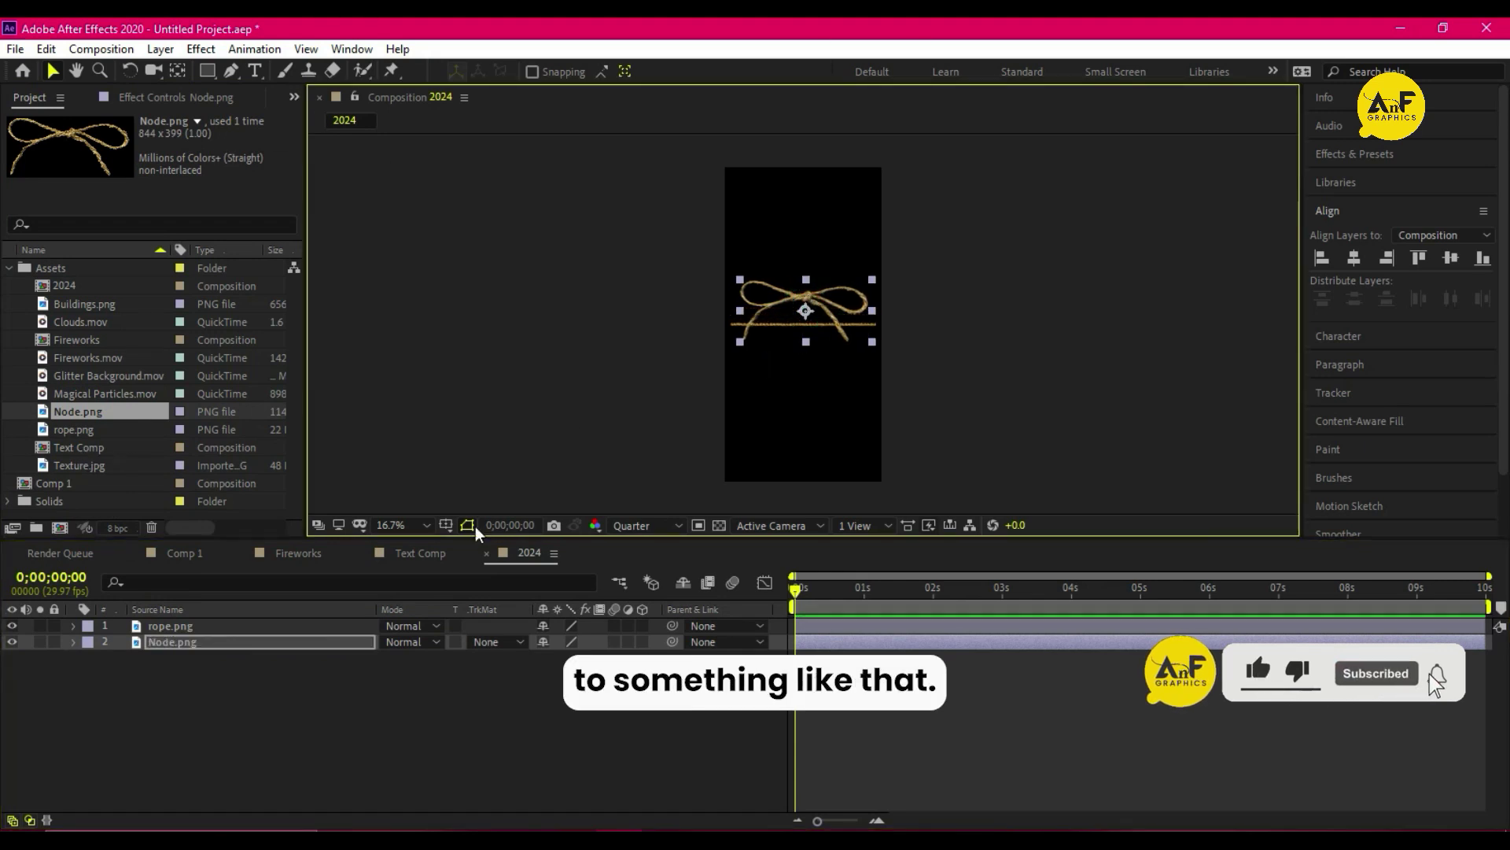
{"action": "left_click", "coordinate": [162, 626]}
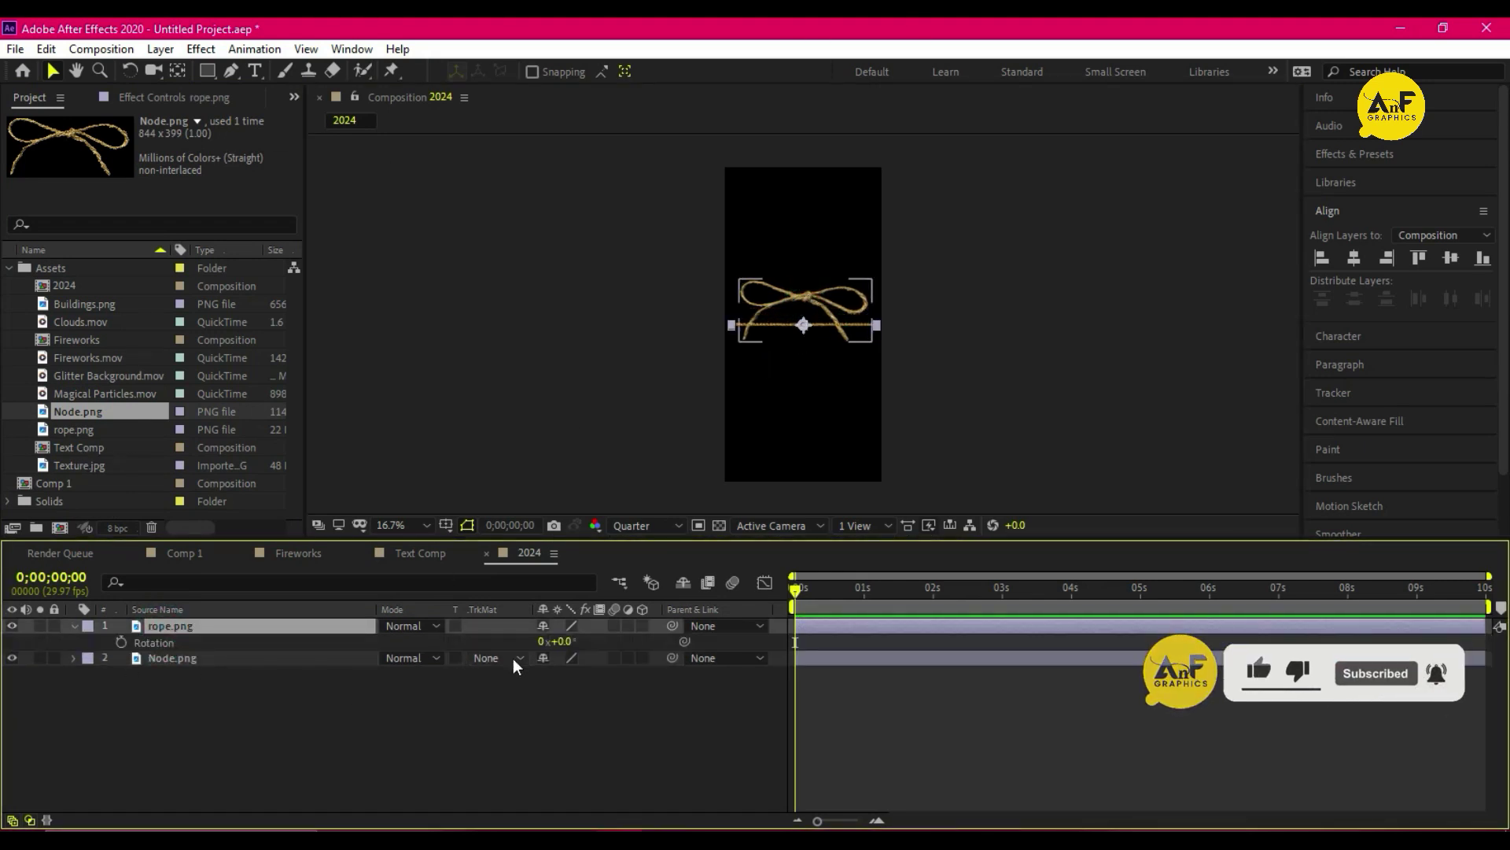
{"action": "key", "text": "r"}
{"action": "left_click_drag", "start_coordinate": [560, 642], "coordinate": [587, 646]}
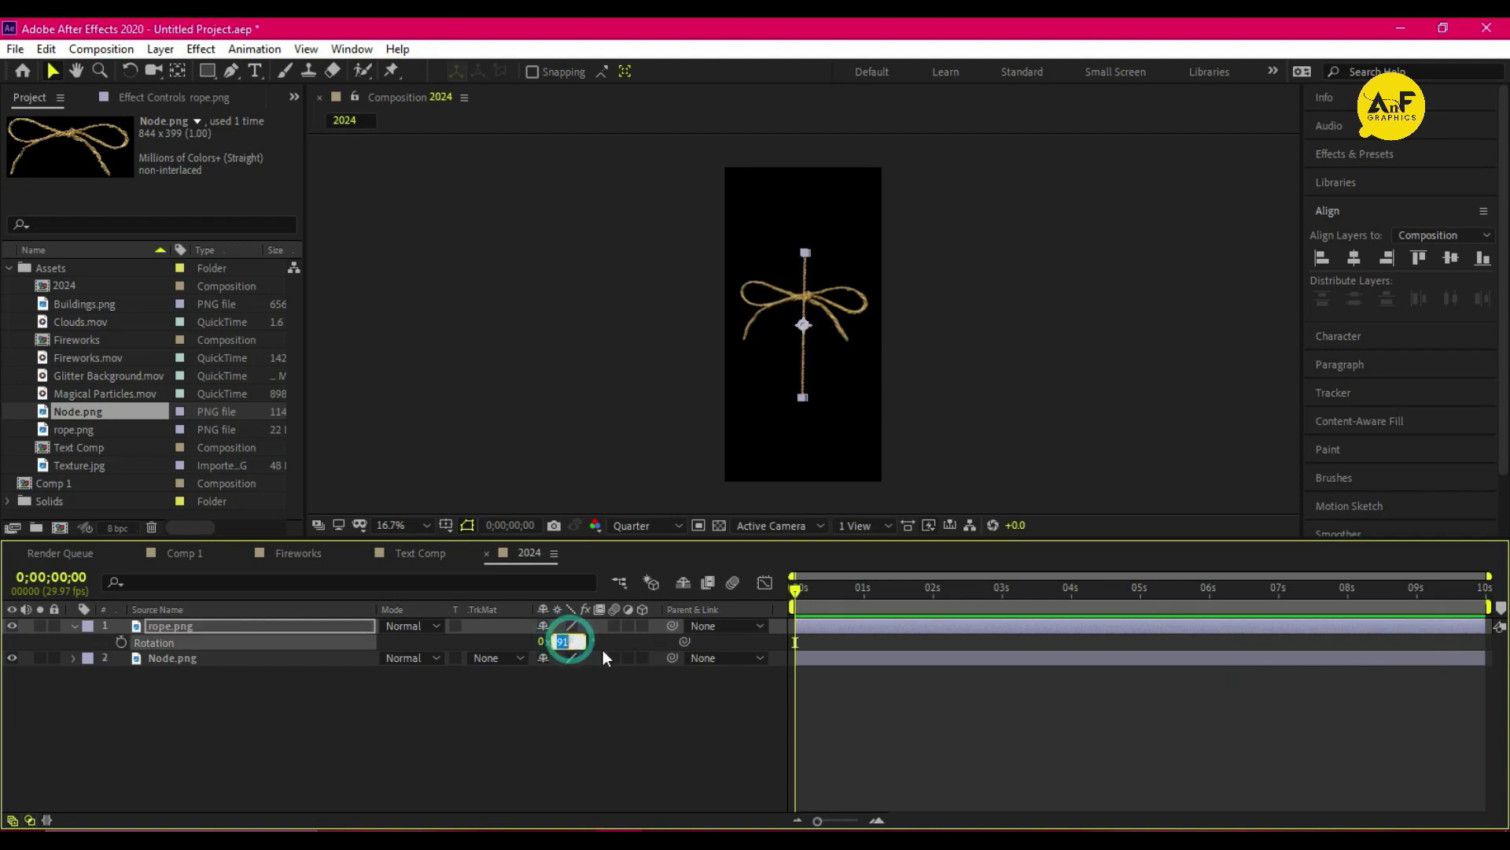
{"action": "type", "text": "90"}
{"action": "key", "text": "Return"}
{"action": "left_click_drag", "start_coordinate": [795, 331], "coordinate": [801, 220]}
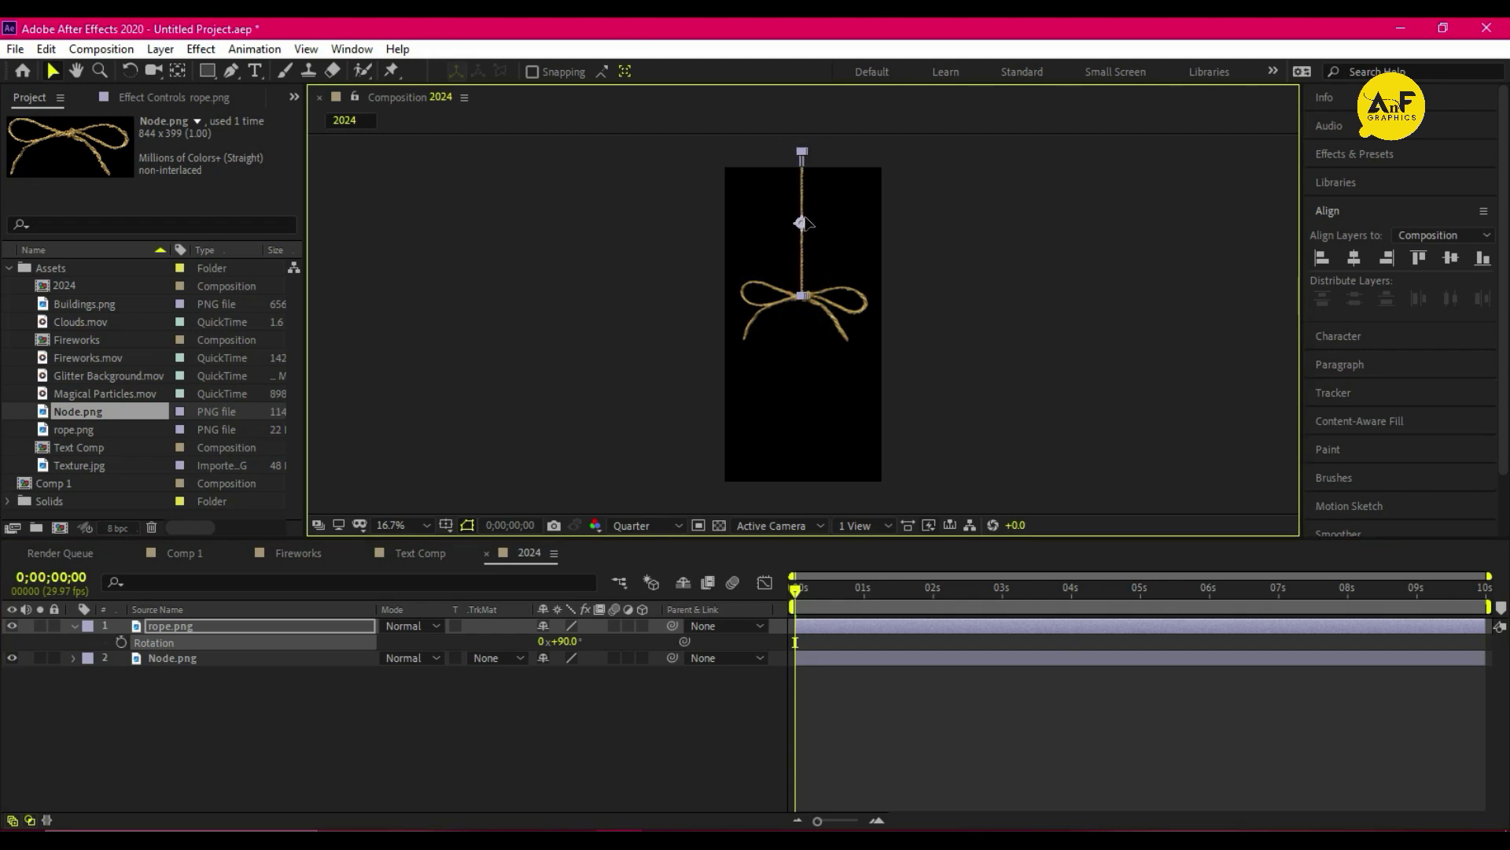
{"action": "left_click", "coordinate": [826, 336]}
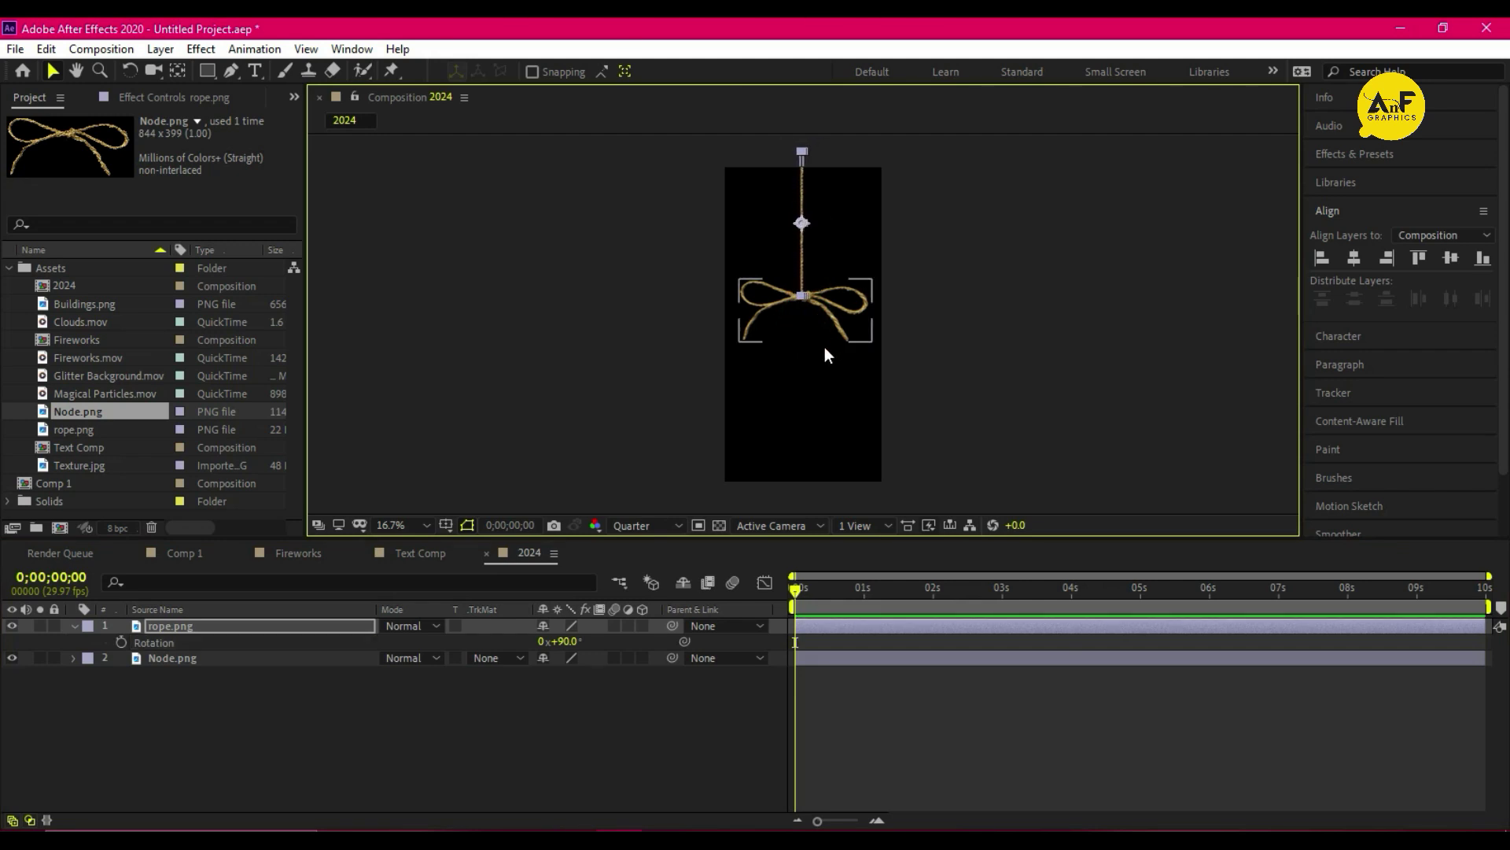
- Type a white numeral 2 below the bow and scale it to 462%
{"action": "left_click", "coordinate": [392, 216]}
{"action": "left_click", "coordinate": [256, 71]}
{"action": "left_click", "coordinate": [771, 391]}
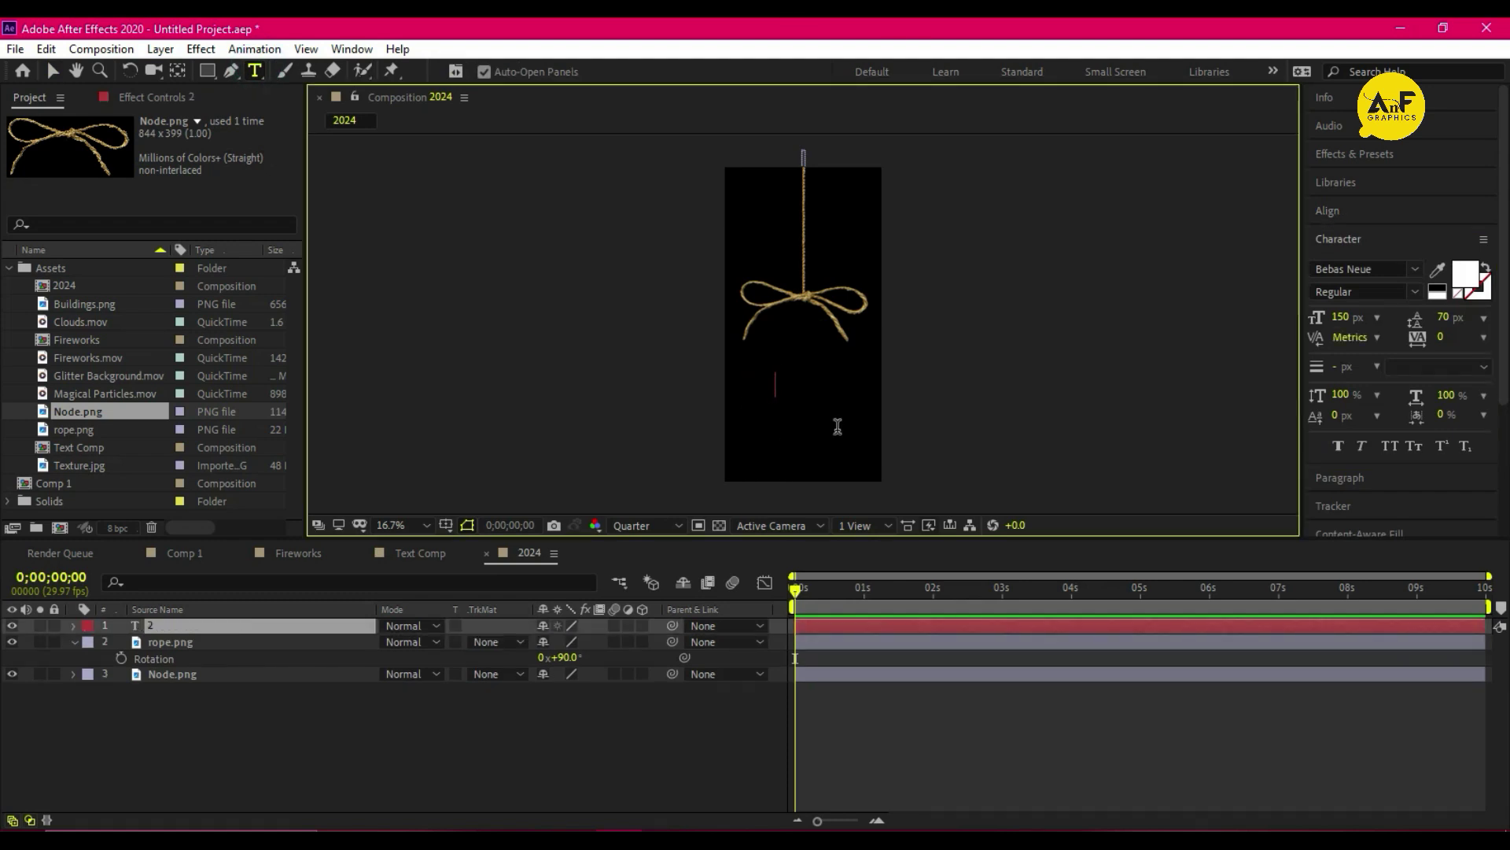
{"action": "type", "text": "2v"}
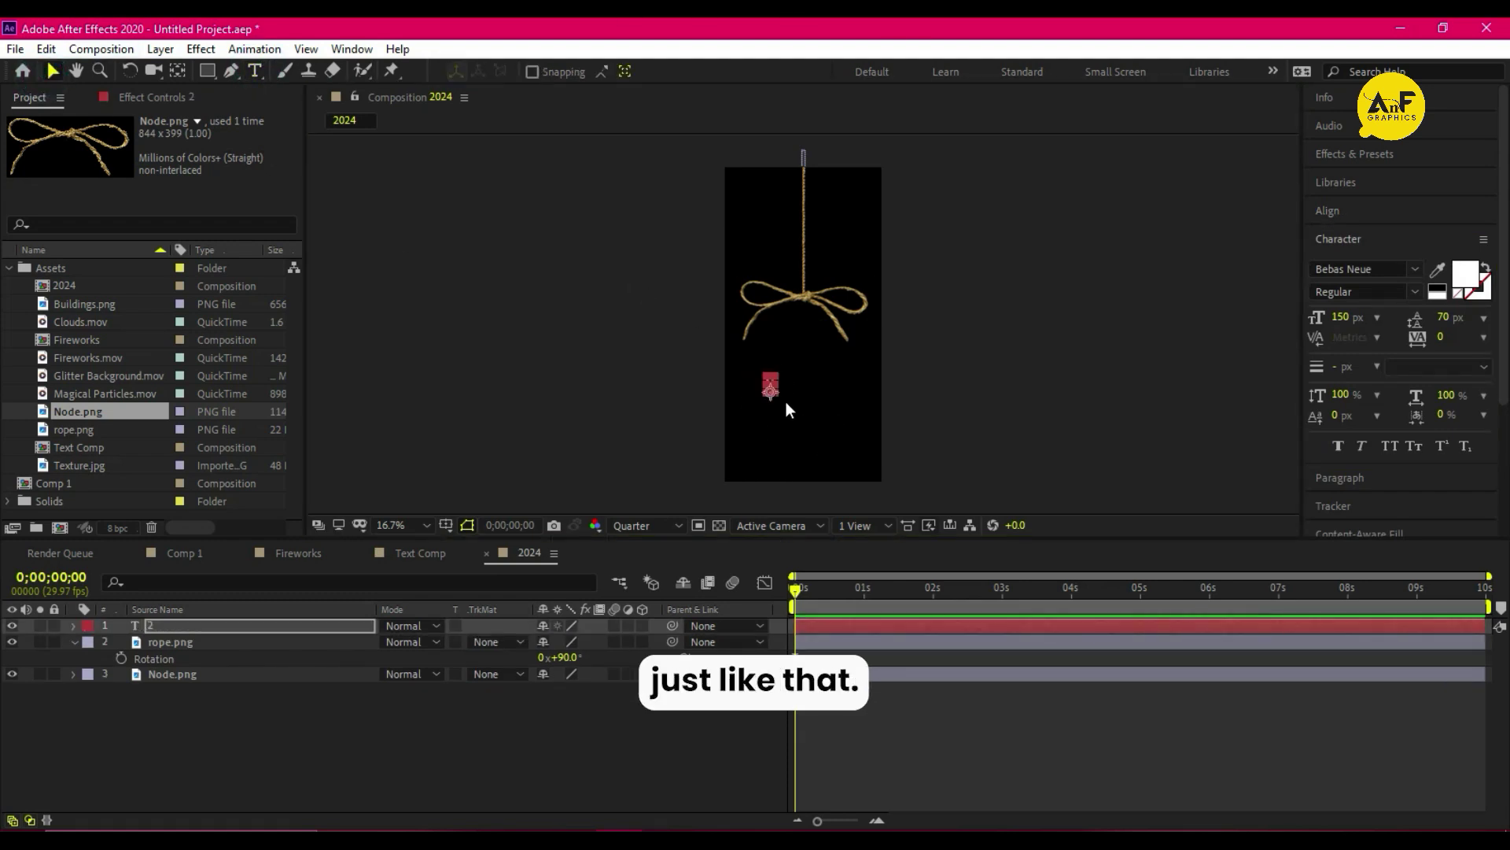
{"action": "type", "text": "s"}
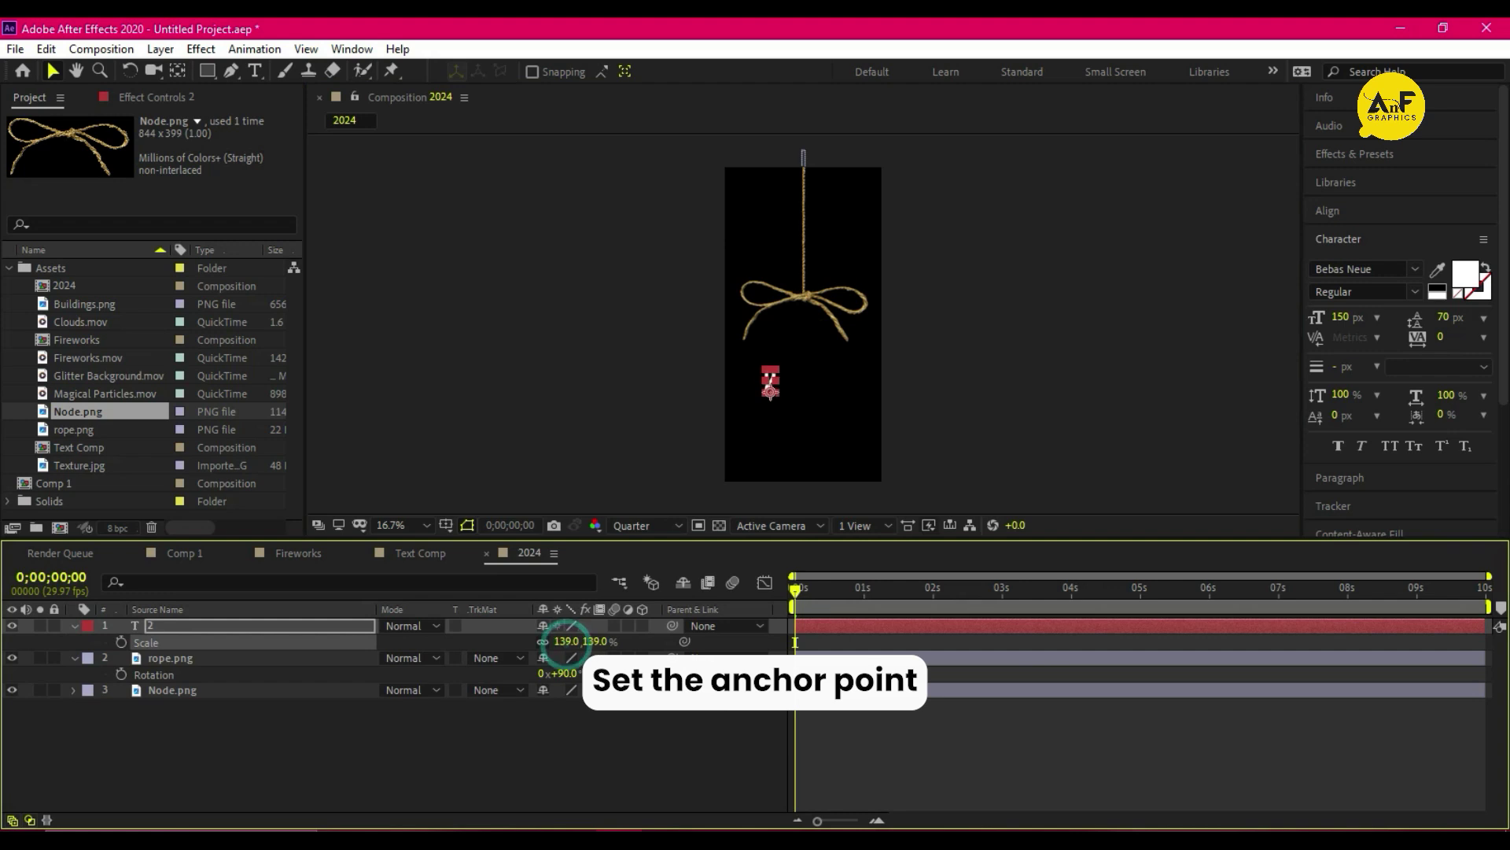
{"action": "left_click_drag", "start_coordinate": [567, 642], "coordinate": [712, 642]}
{"action": "key", "text": "v"}
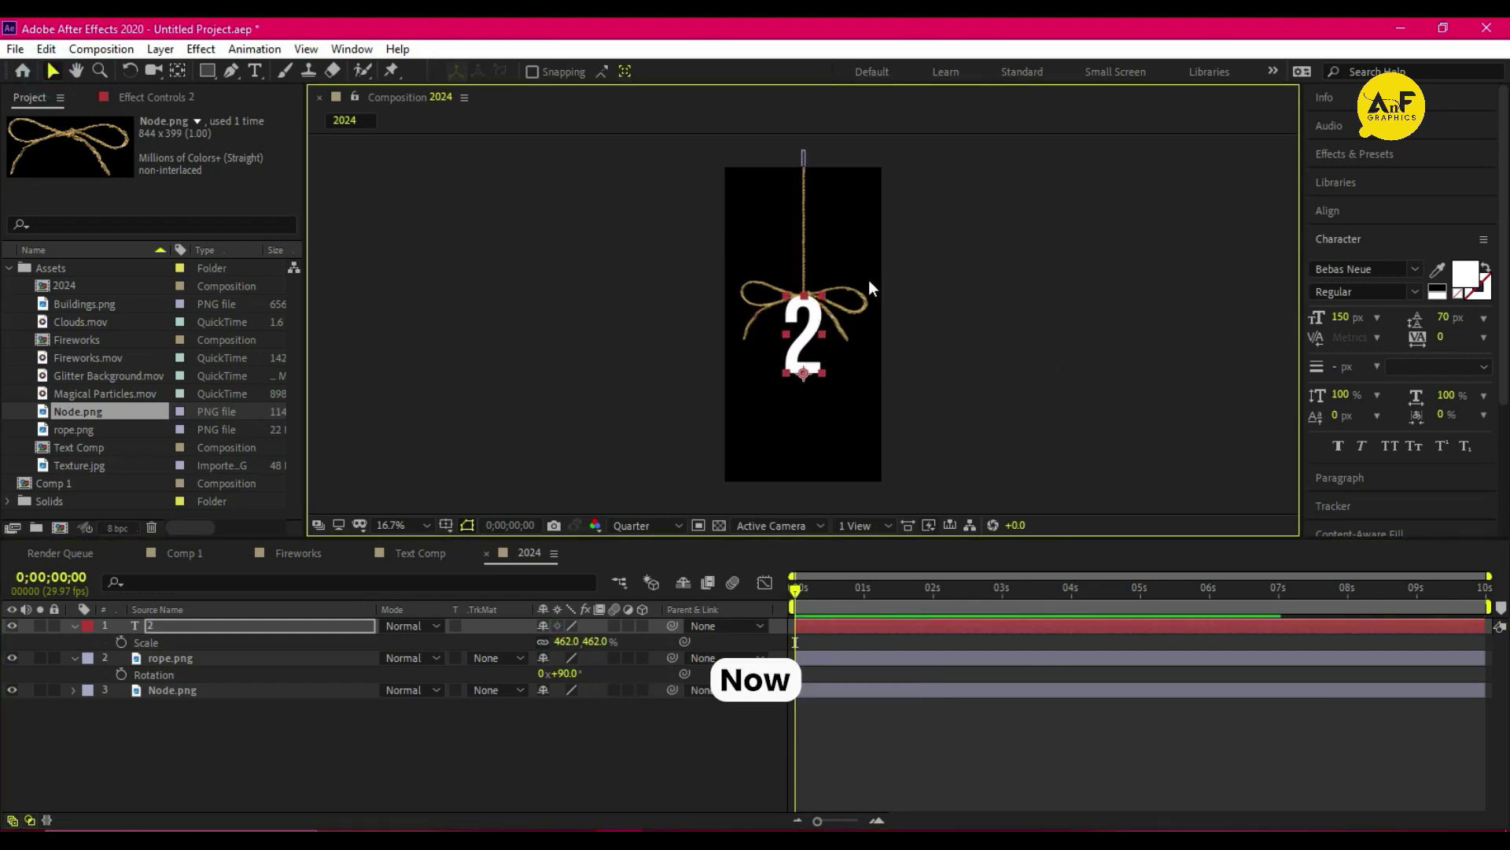
{"action": "scroll", "coordinate": [868, 280], "scroll_direction": "up", "scroll_amount": 4}
{"action": "scroll", "coordinate": [646, 334], "scroll_direction": "down", "scroll_amount": 1}
- Anchor the 2 at its top and send it beneath the rope and bow
{"action": "left_click", "coordinate": [165, 69]}
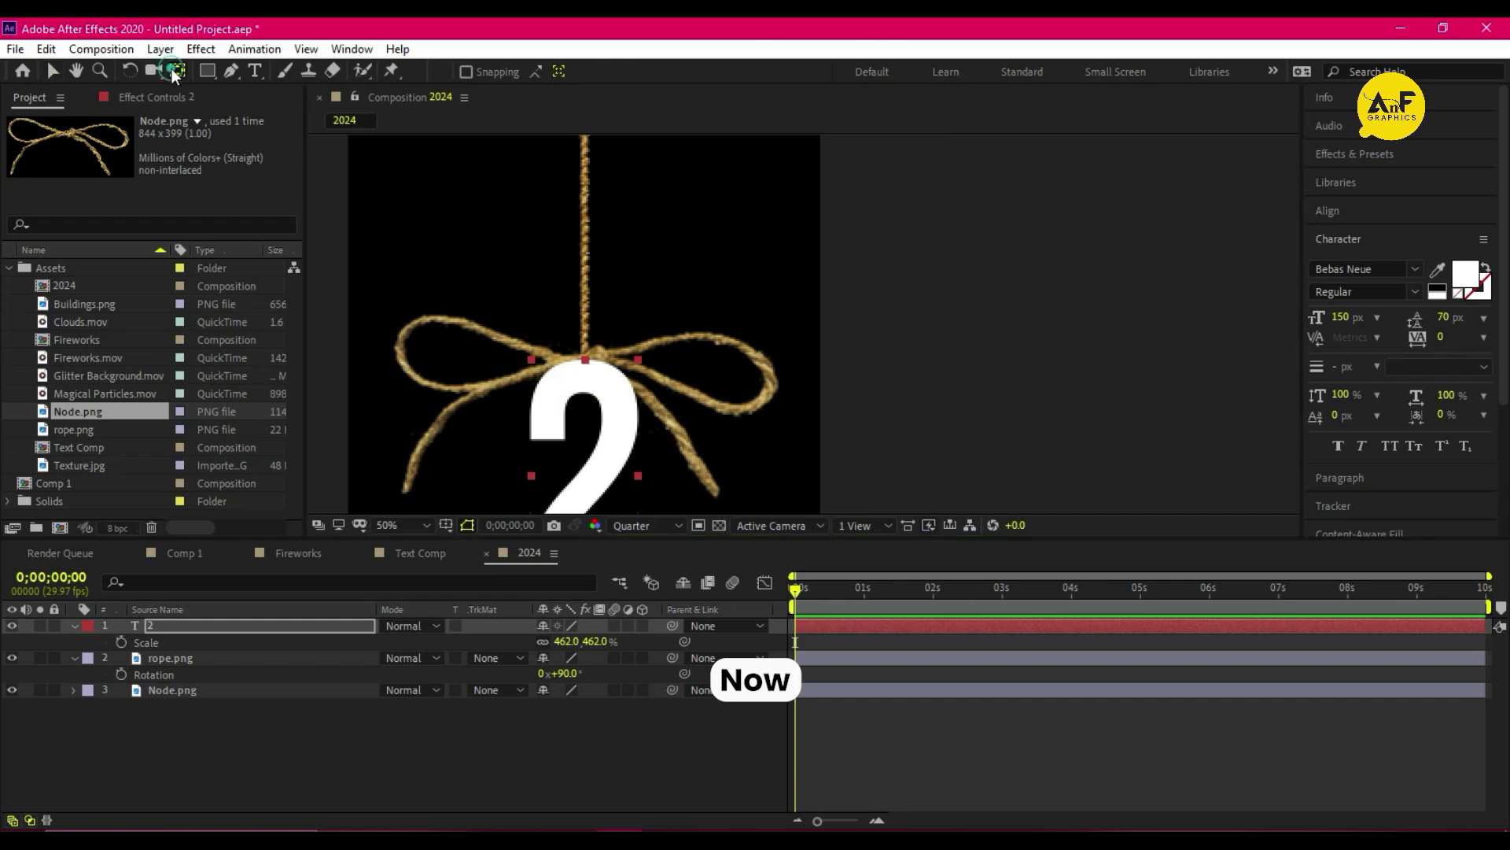
{"action": "scroll", "coordinate": [591, 375], "scroll_direction": "down", "scroll_amount": 1}
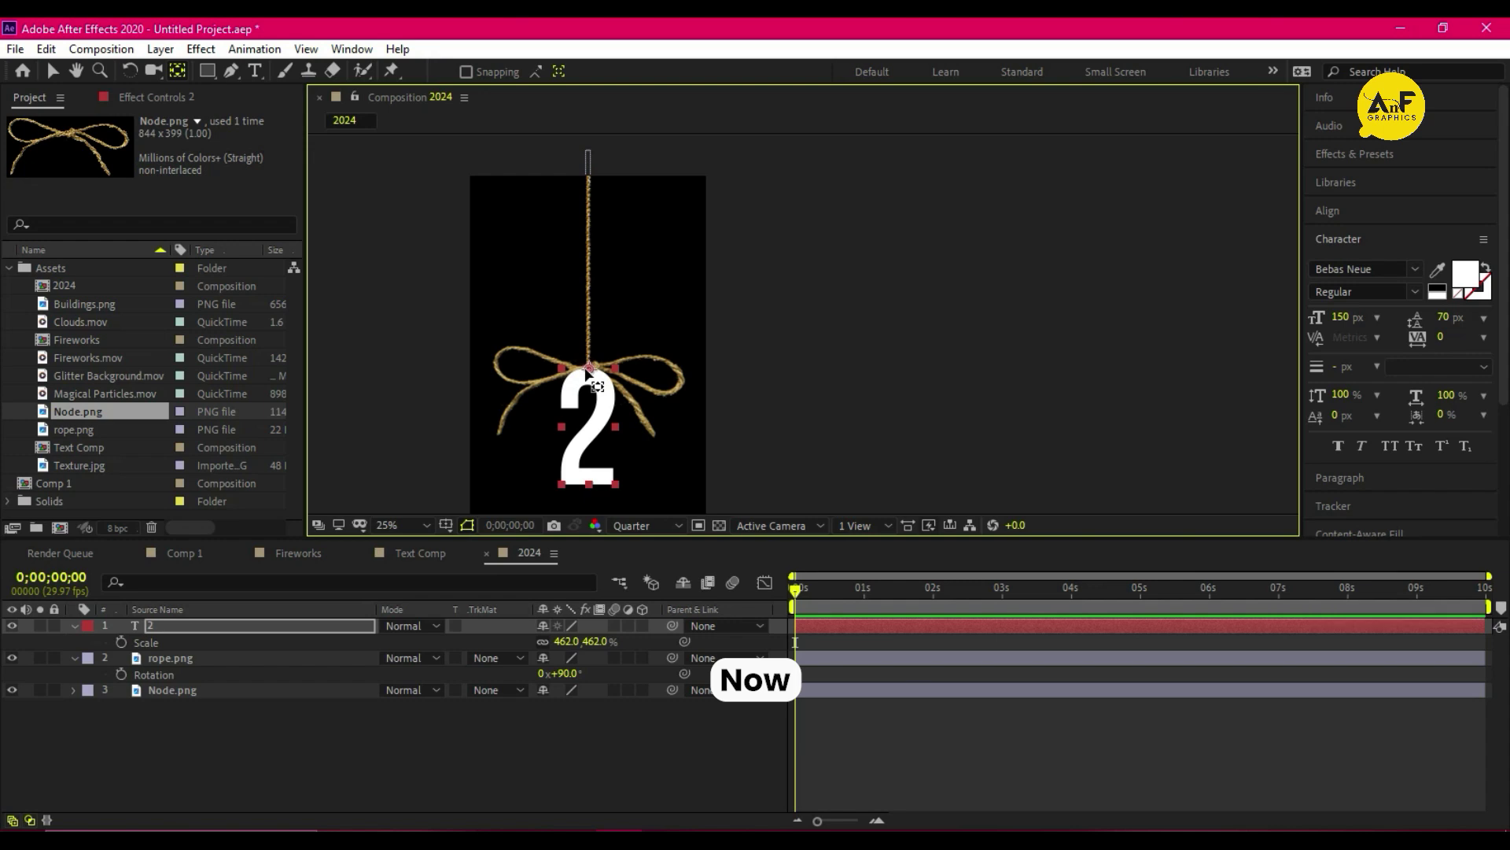
{"action": "left_click", "coordinate": [57, 71]}
{"action": "scroll", "coordinate": [595, 402], "scroll_direction": "up", "scroll_amount": 1}
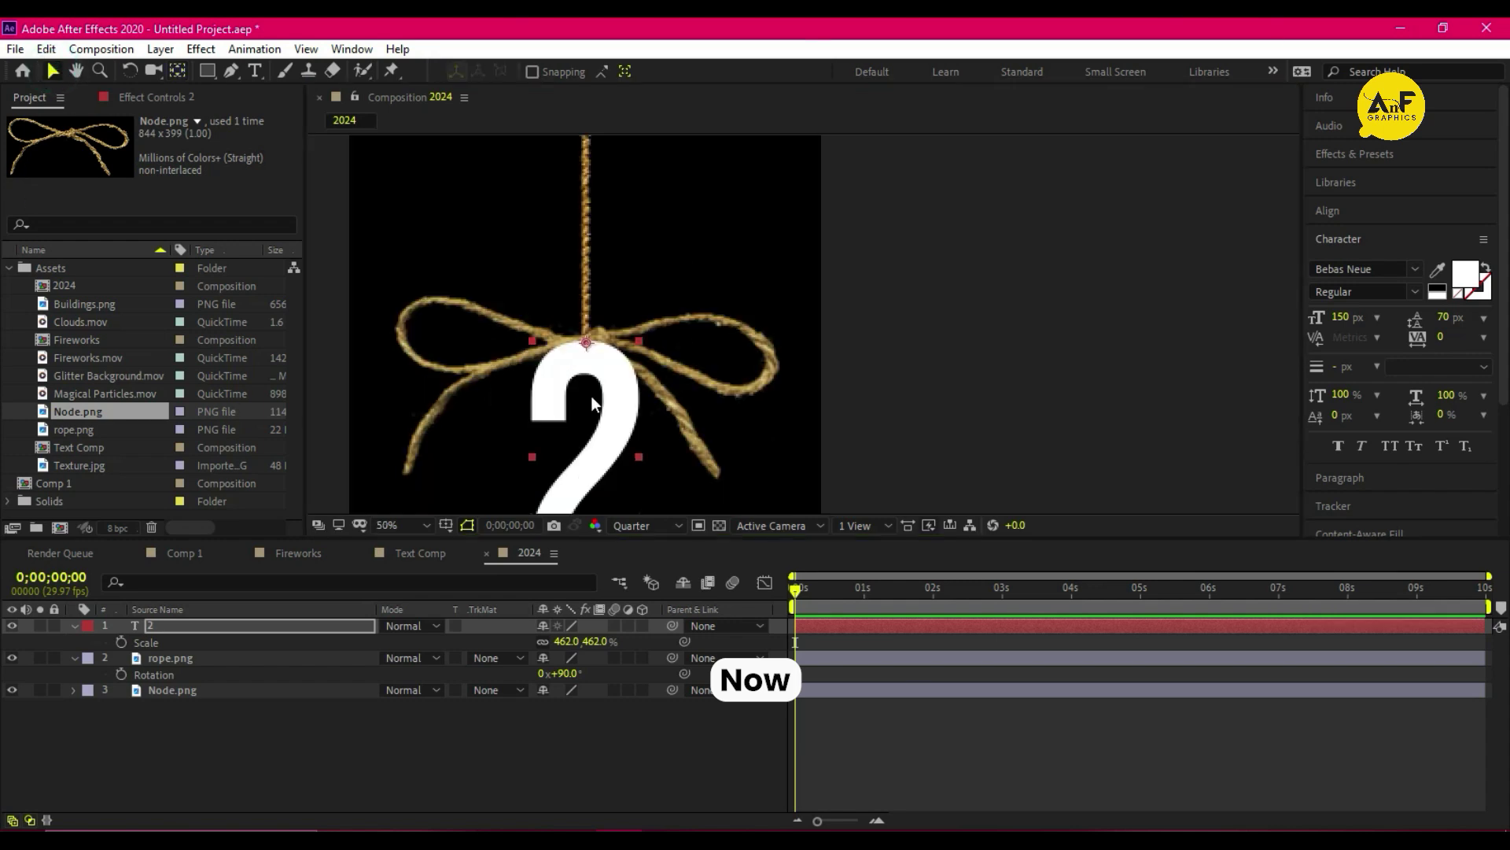
{"action": "key", "text": "Left"}
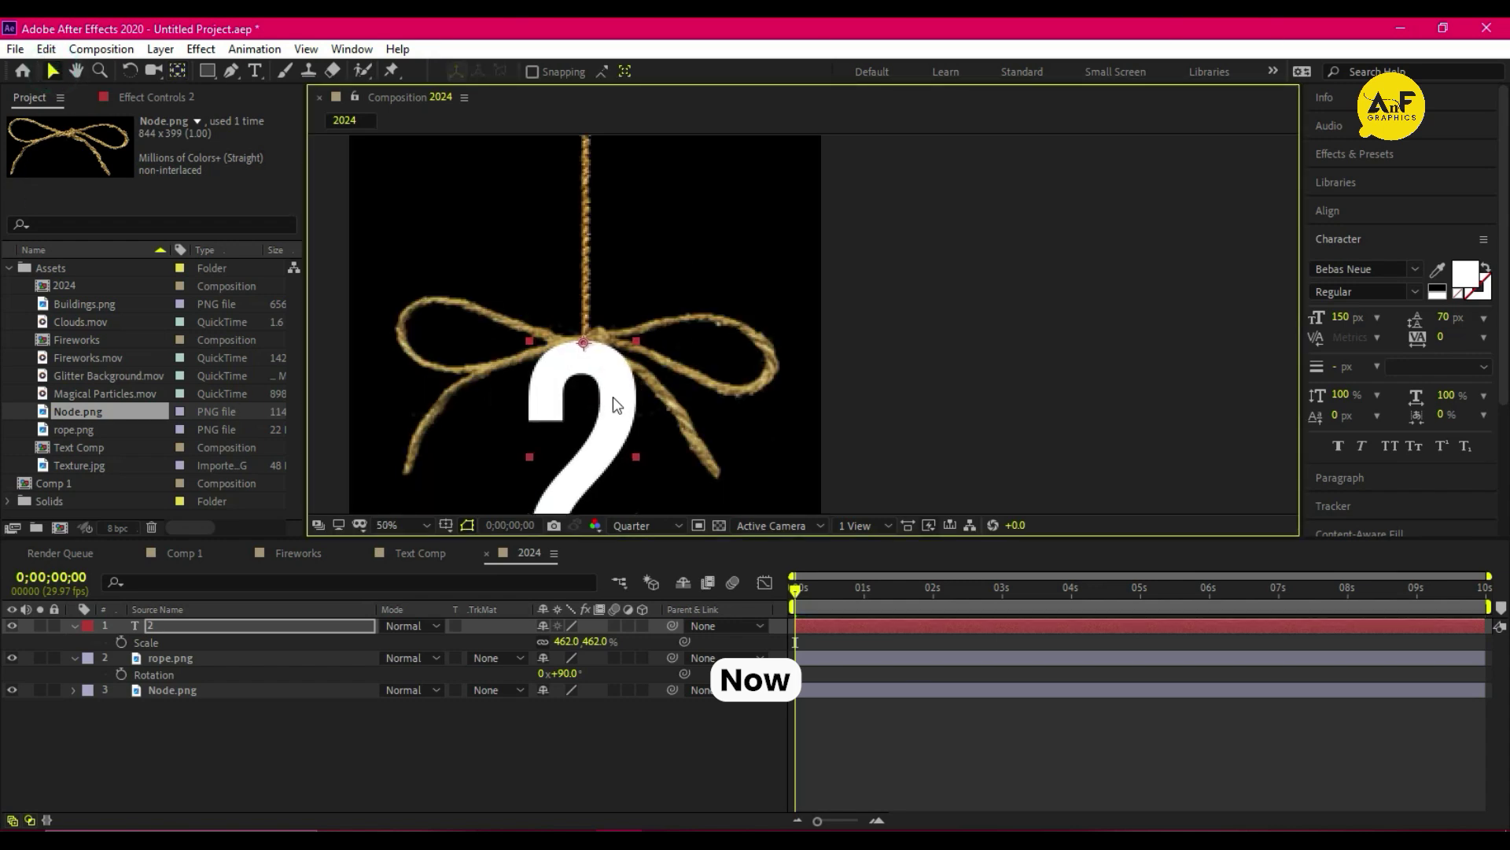
{"action": "key", "text": "ctrl+shift+bracketleft"}
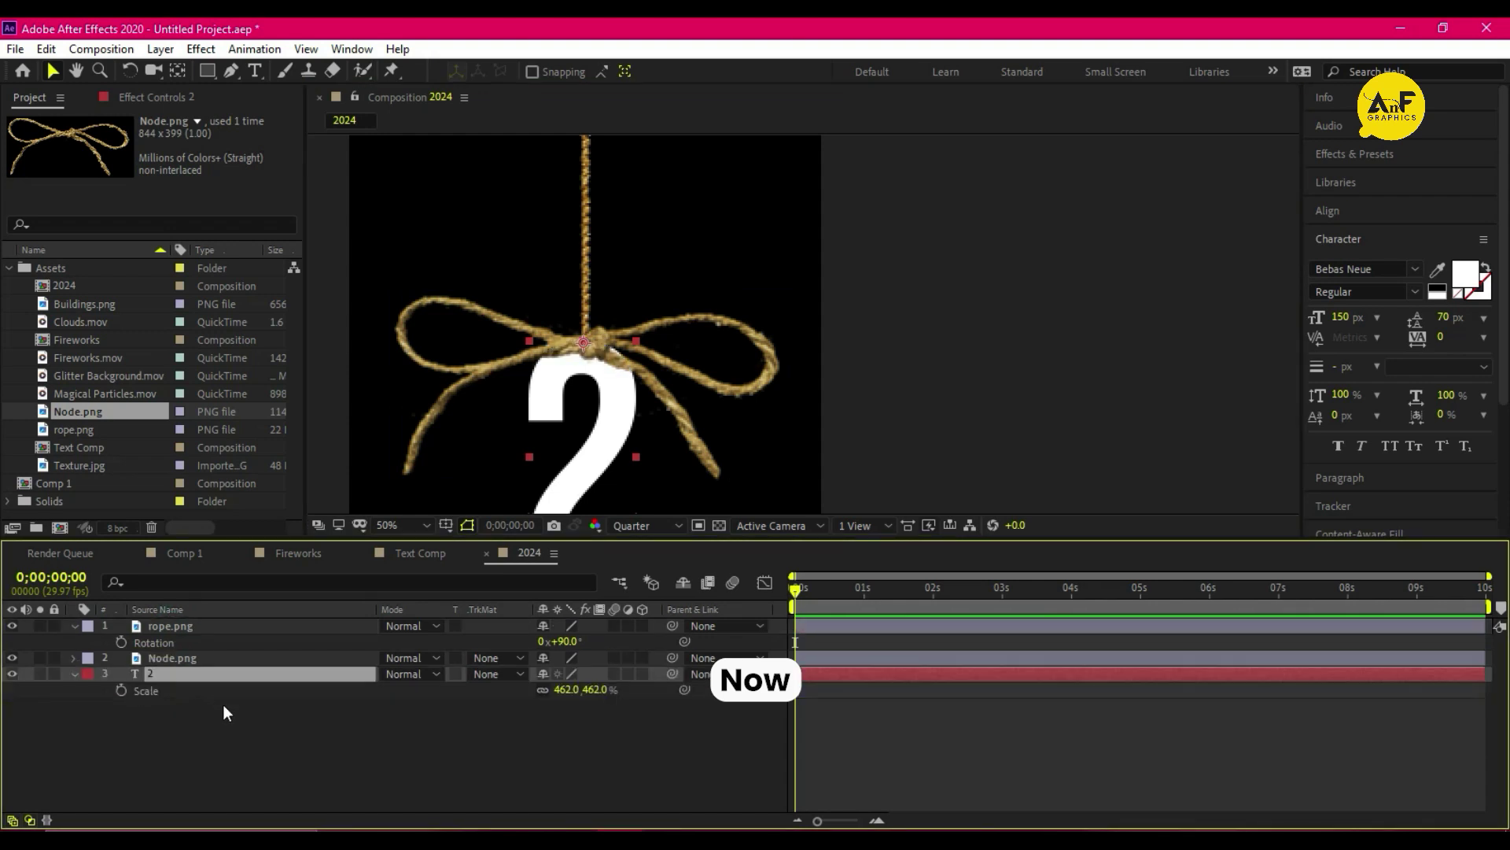
{"action": "left_click_drag", "start_coordinate": [602, 390], "coordinate": [612, 410]}
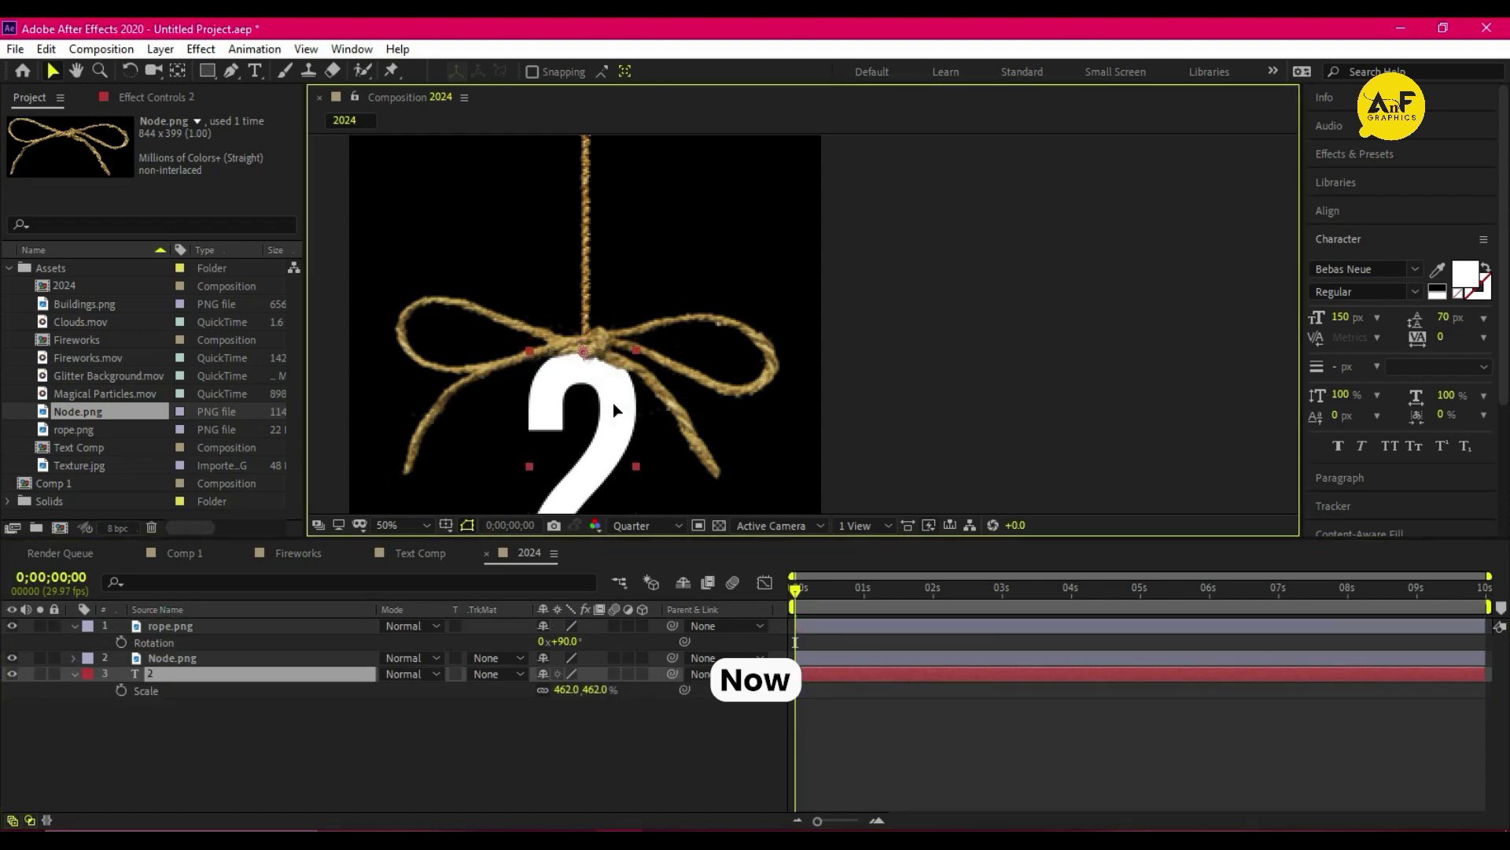
{"action": "scroll", "coordinate": [612, 403], "scroll_direction": "down", "scroll_amount": 1}
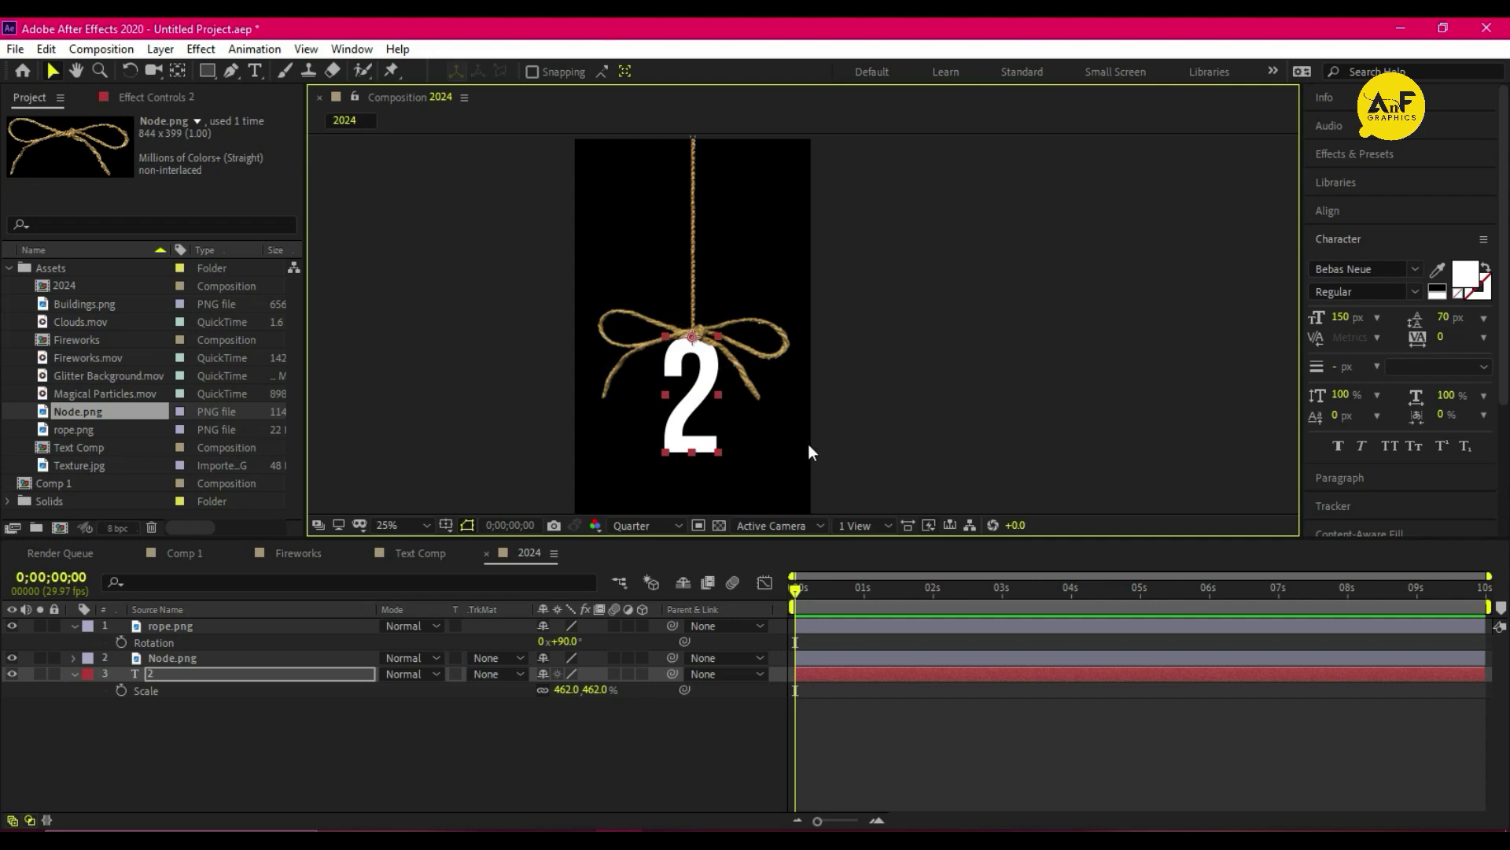
- Keyframe the 2's rotation at frames 0, 13 and 25, swinging to +7°
{"action": "left_click", "coordinate": [811, 626]}
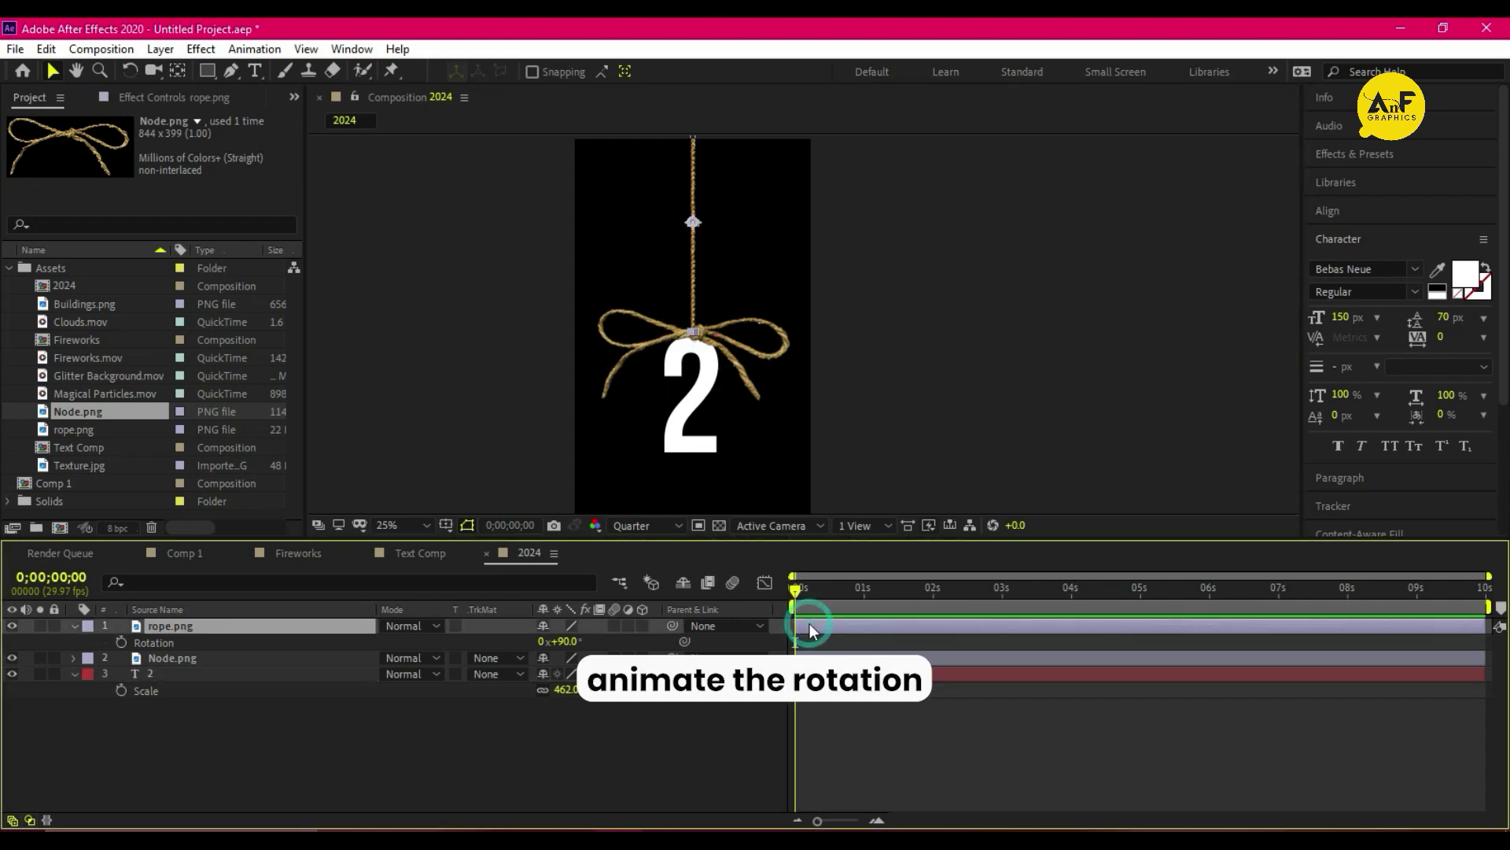
{"action": "left_click", "coordinate": [833, 673]}
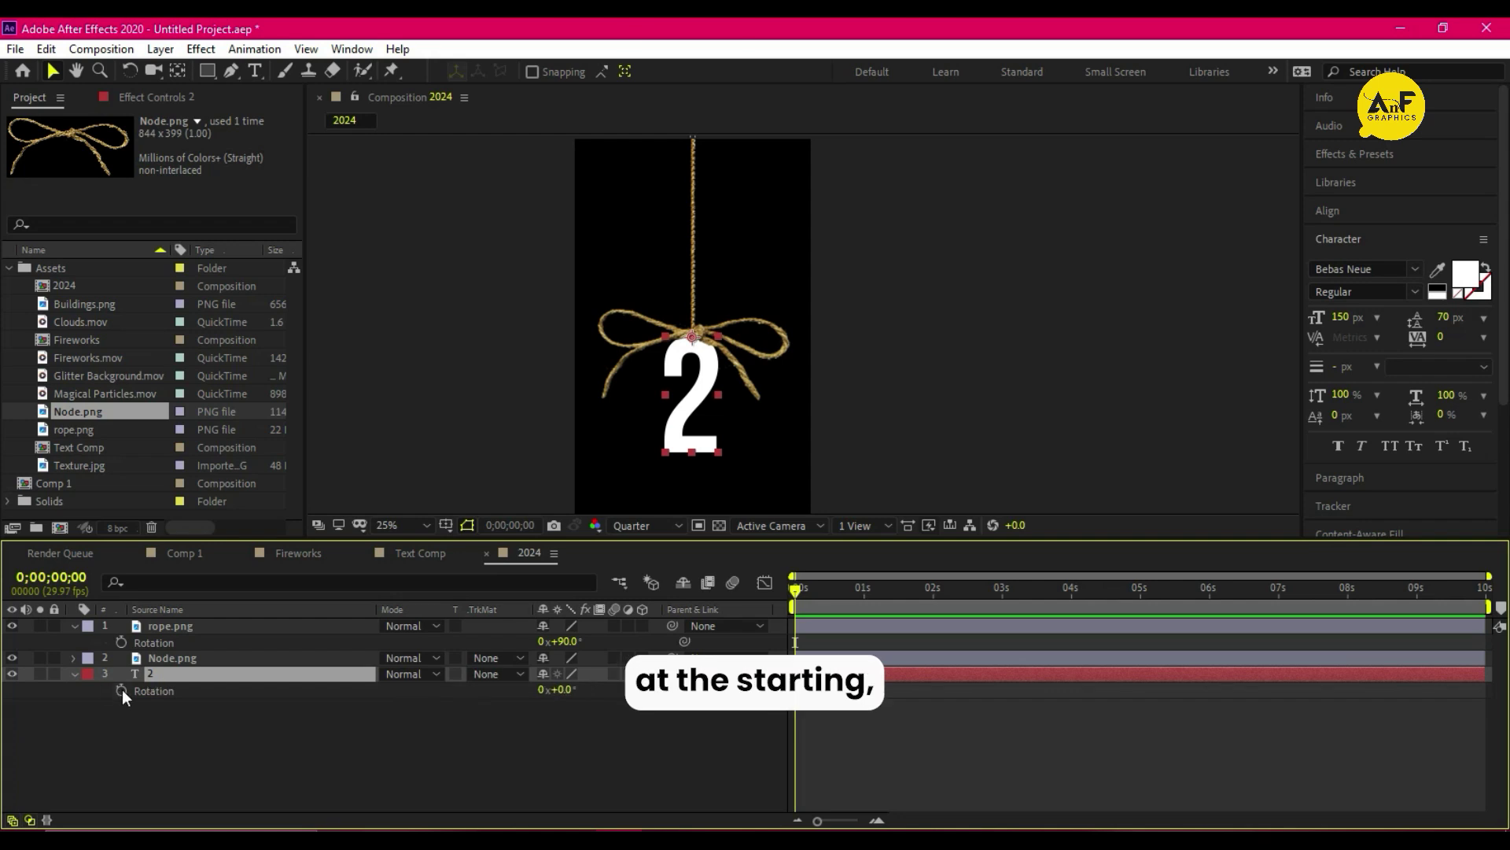
{"action": "left_click", "coordinate": [122, 690]}
{"action": "left_click", "coordinate": [828, 590]}
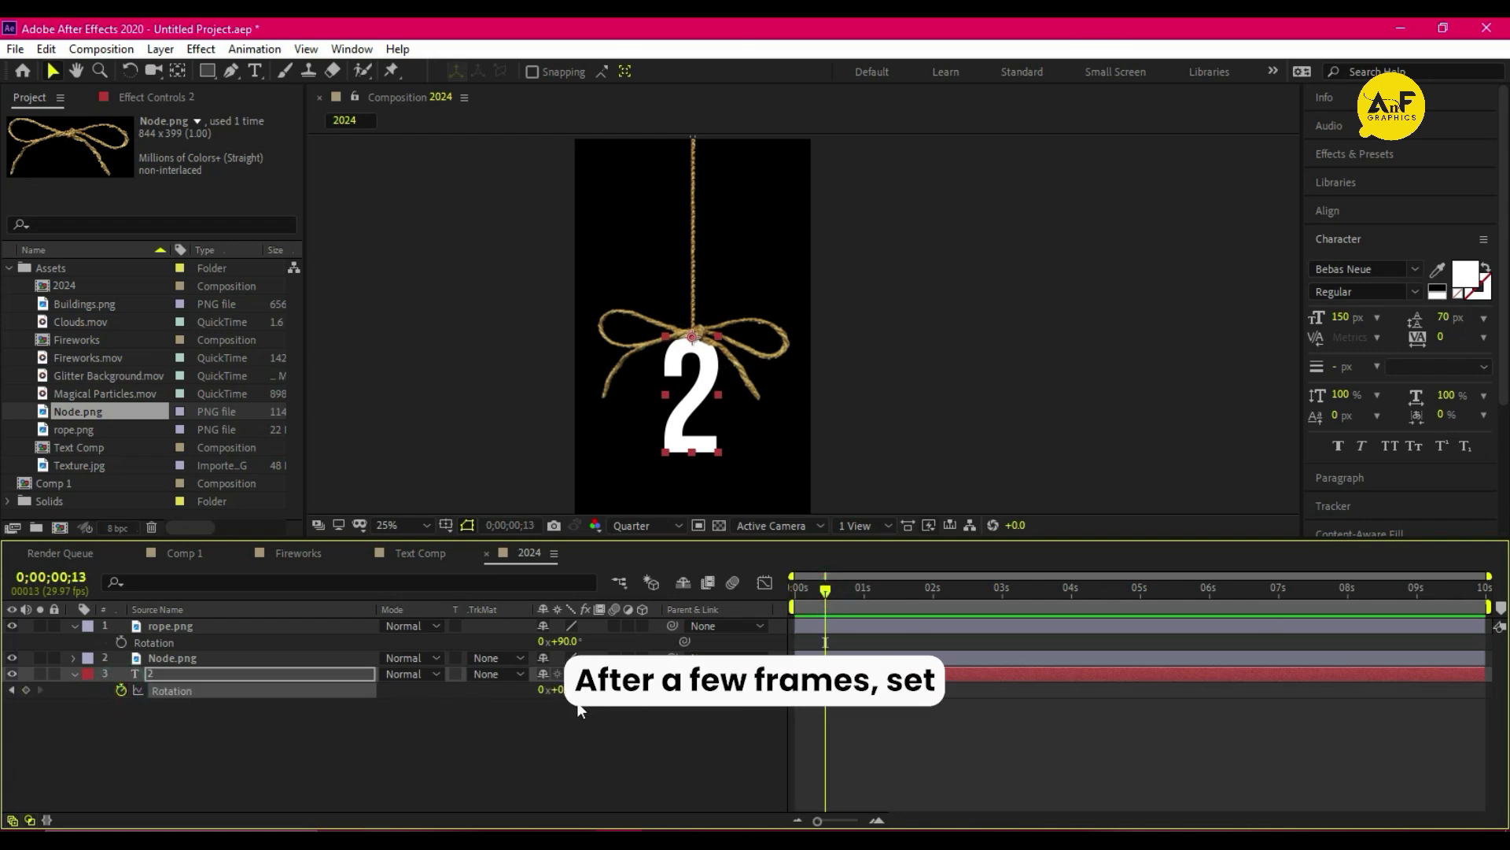
{"action": "left_click_drag", "start_coordinate": [545, 689], "coordinate": [564, 689]}
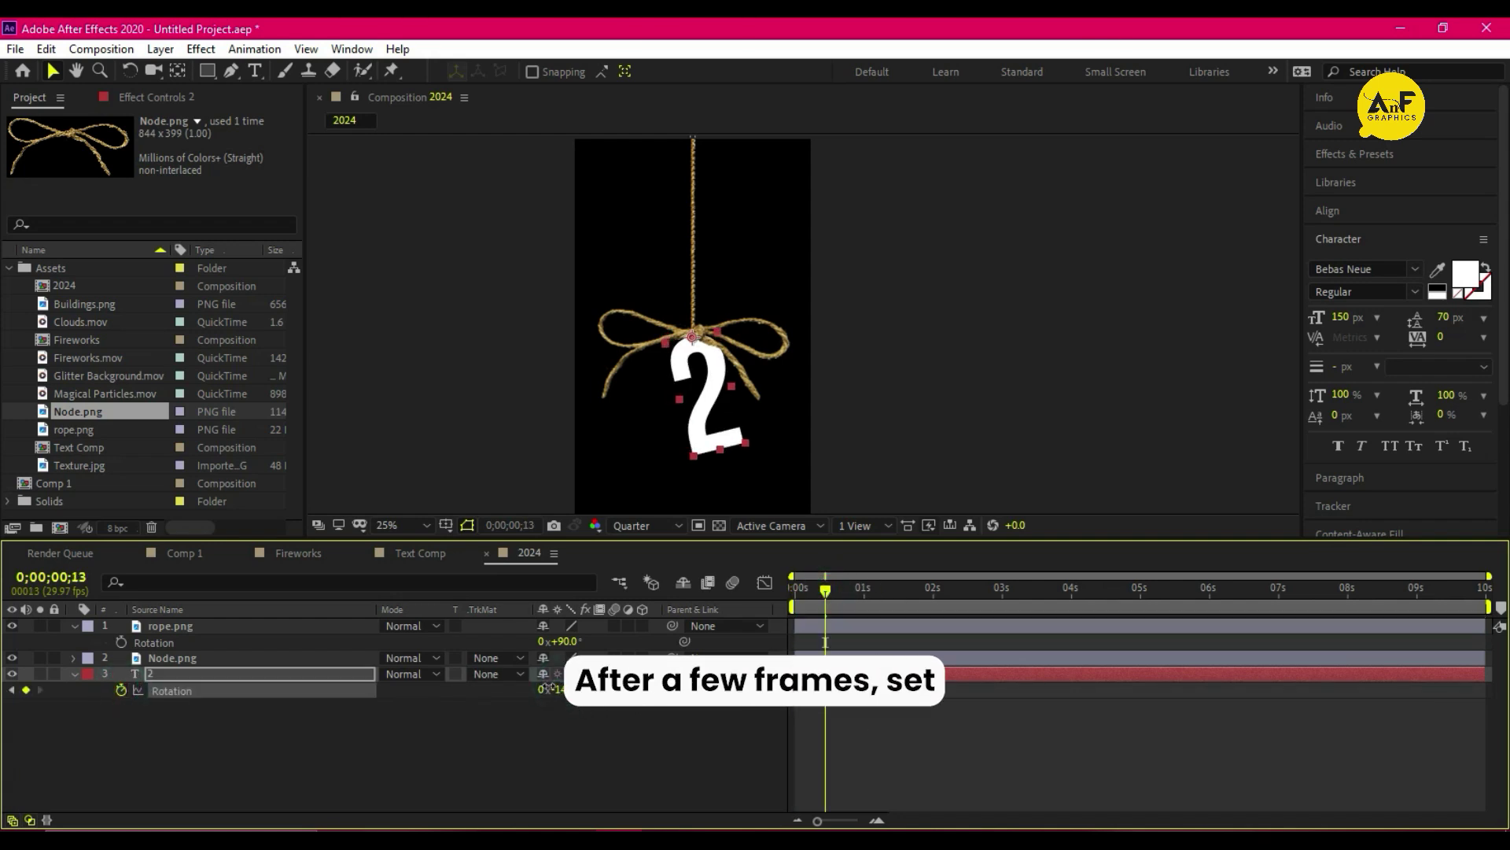
{"action": "left_click", "coordinate": [853, 590]}
{"action": "mouse_move", "coordinate": [564, 690]}
{"action": "left_mouse_down"}
{"action": "mouse_move", "coordinate": [594, 706]}
{"action": "mouse_move", "coordinate": [564, 692]}
{"action": "left_mouse_up"}
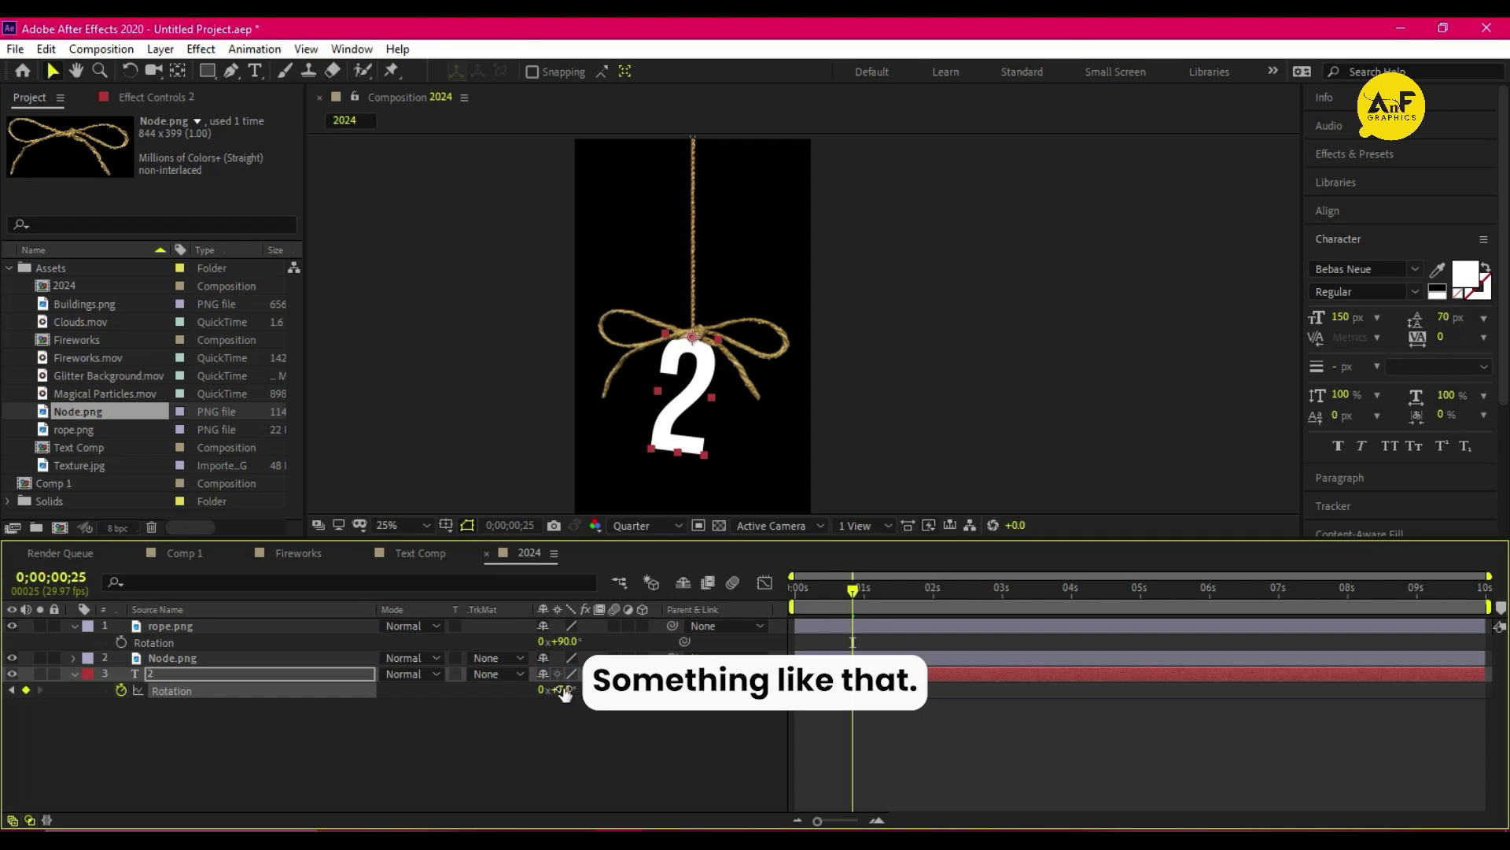
- Add a loopOut('pingpong') expression to the 2's rotation and preview the swing
{"action": "left_click", "coordinate": [120, 690], "text": "alt"}
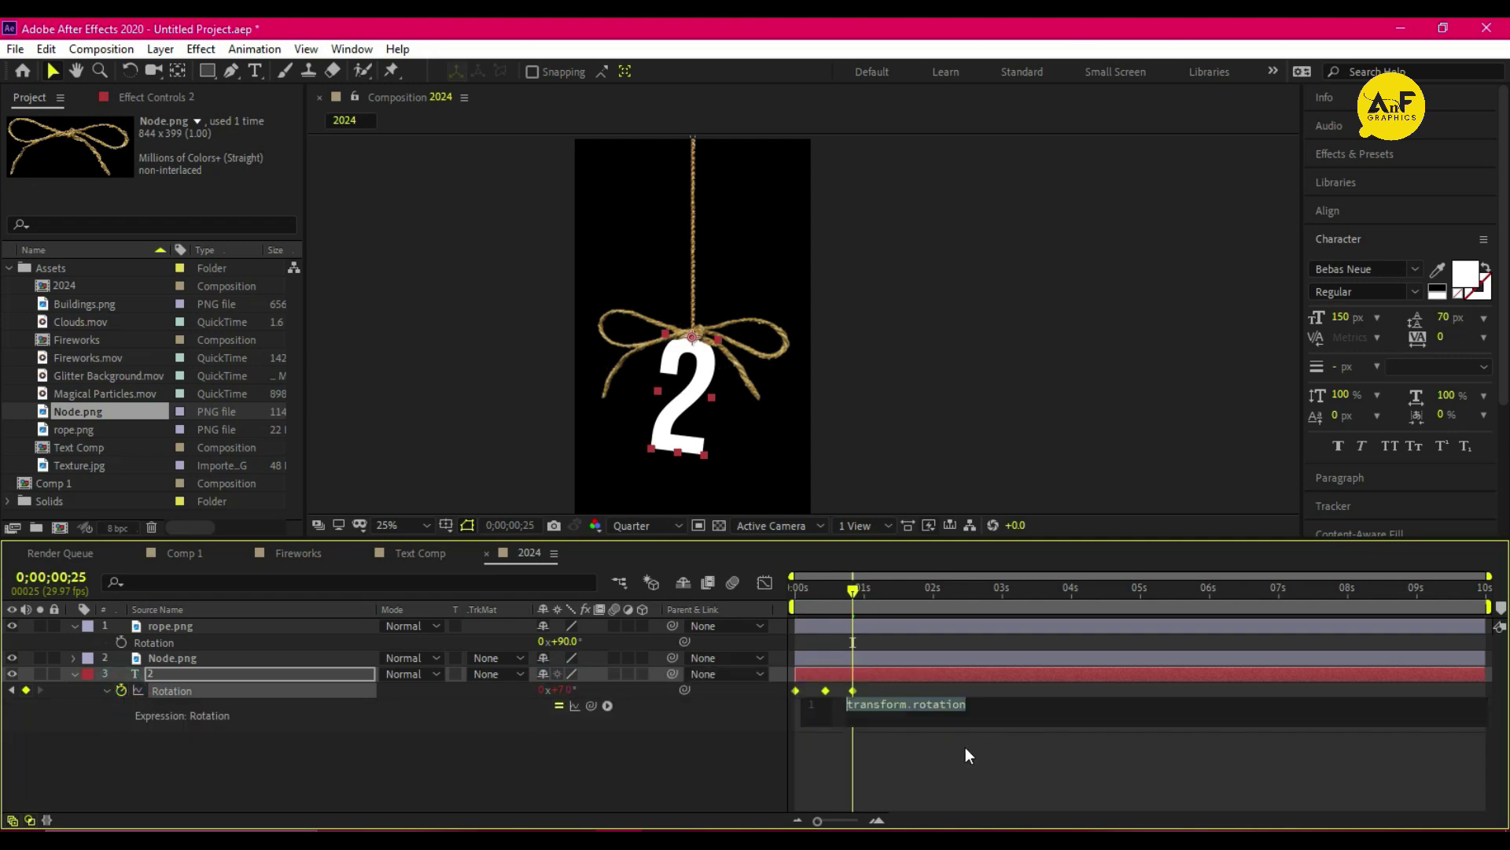
{"action": "type", "text": "loop"}
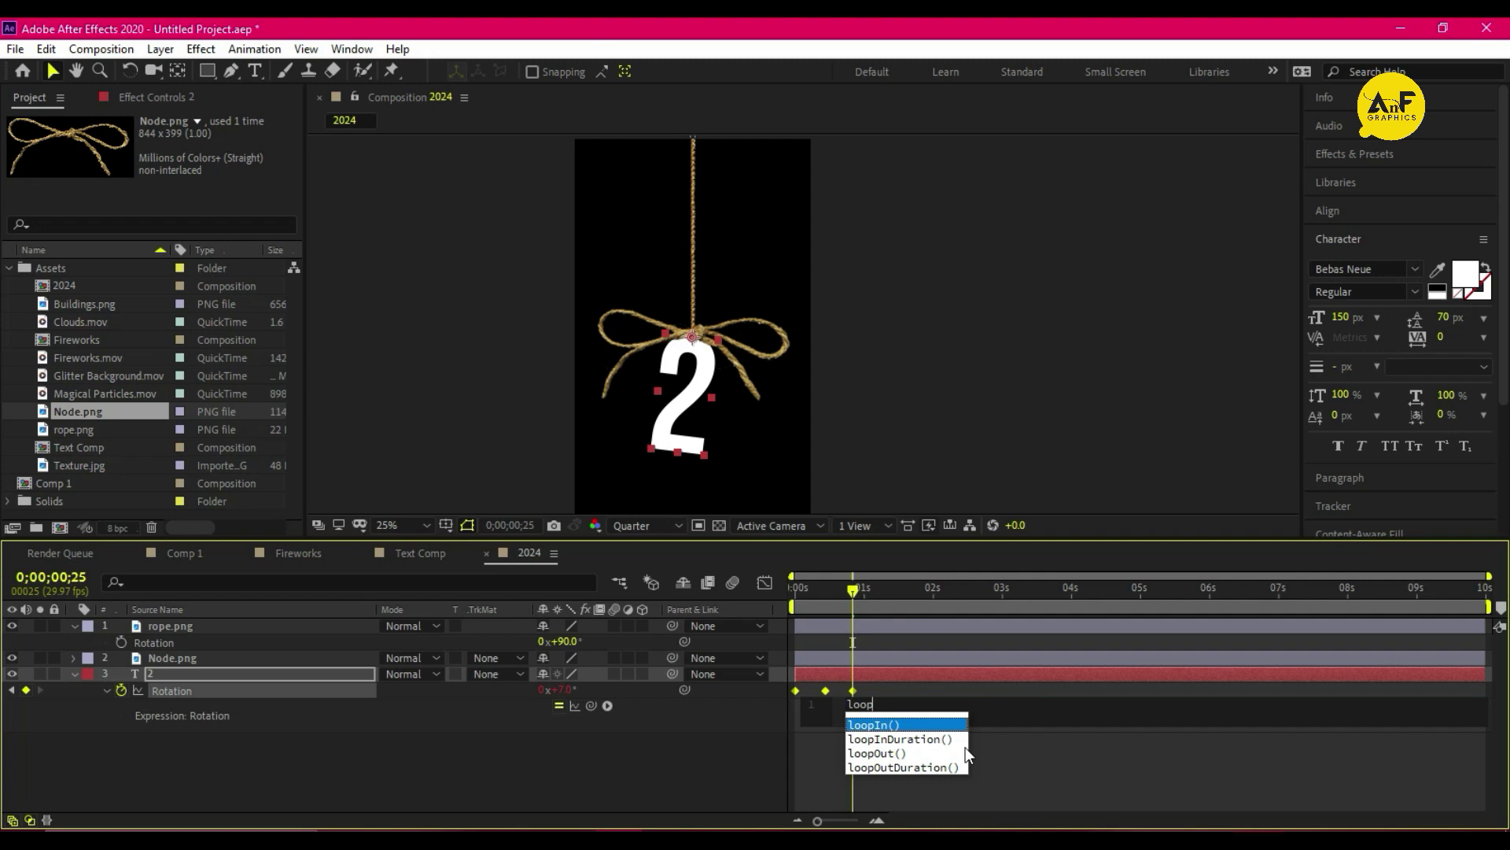
{"action": "key", "text": "Down"}
{"action": "key", "text": "Down"}
{"action": "key", "text": "Return"}
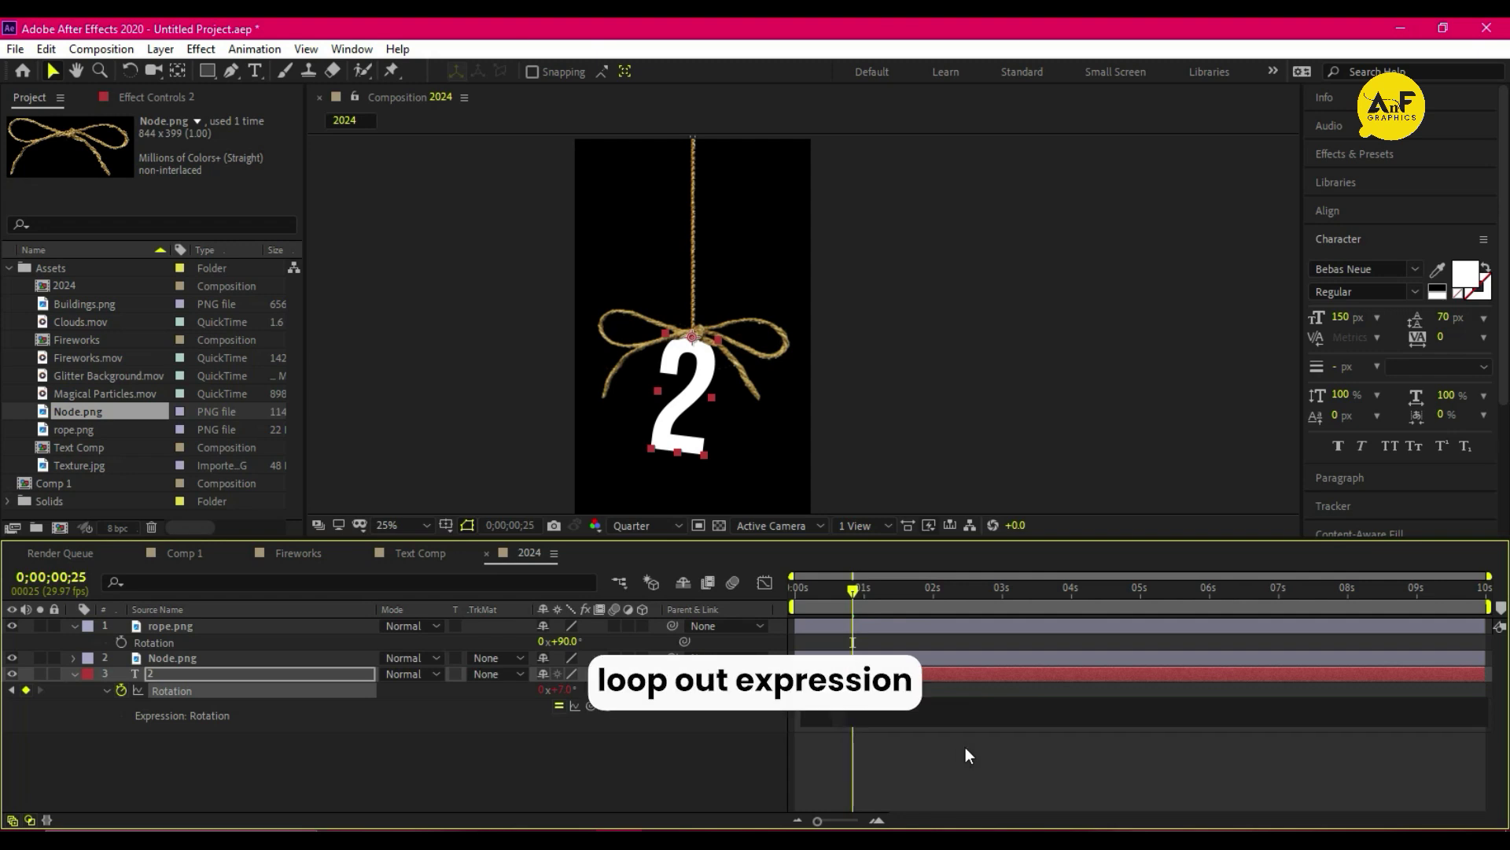
{"action": "type", "text": "'"}
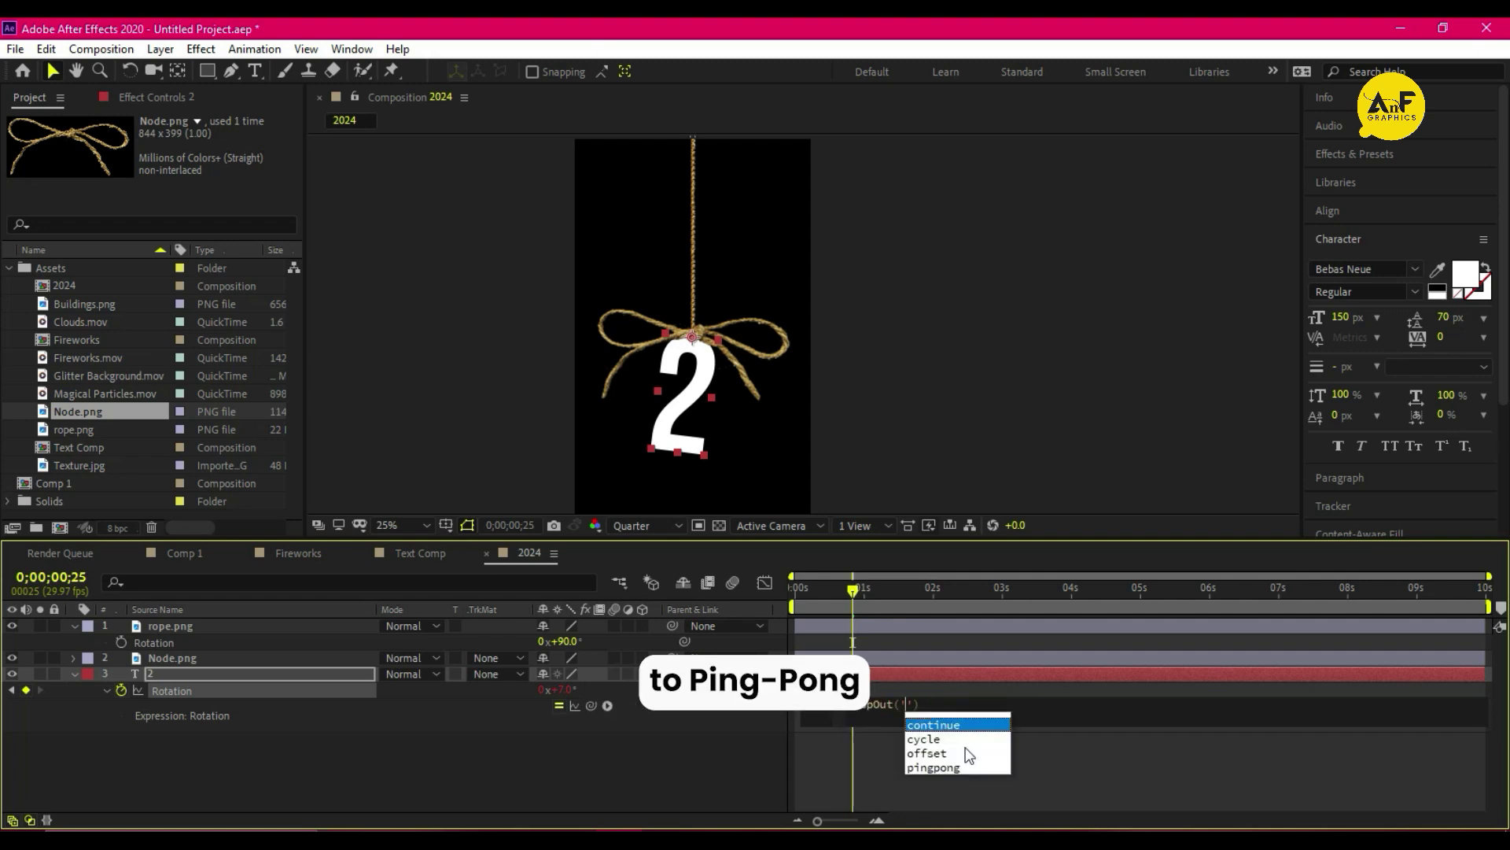
{"action": "left_click", "coordinate": [960, 767]}
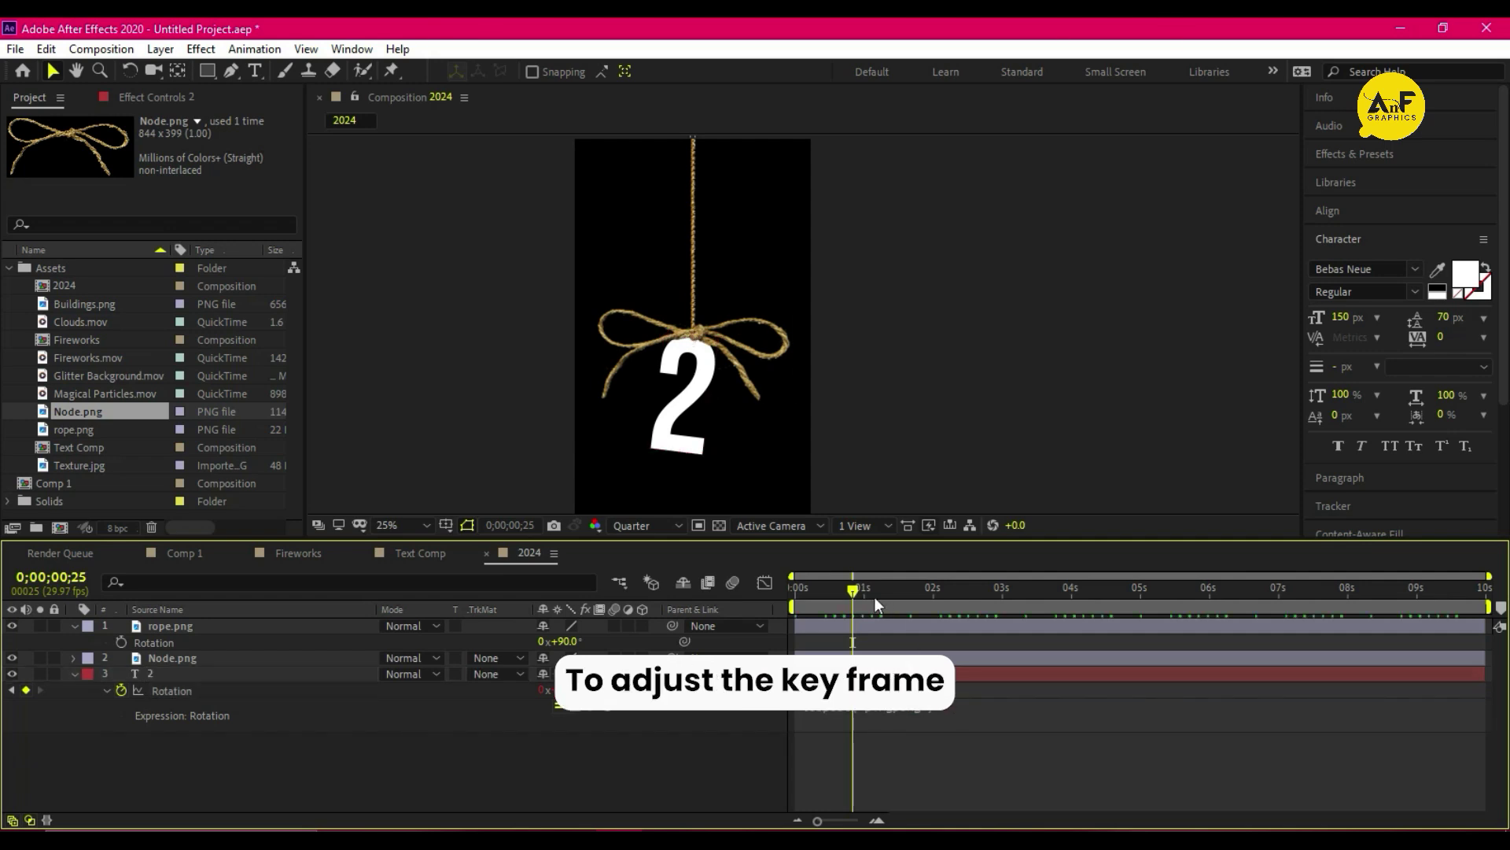
{"action": "key", "text": "space"}
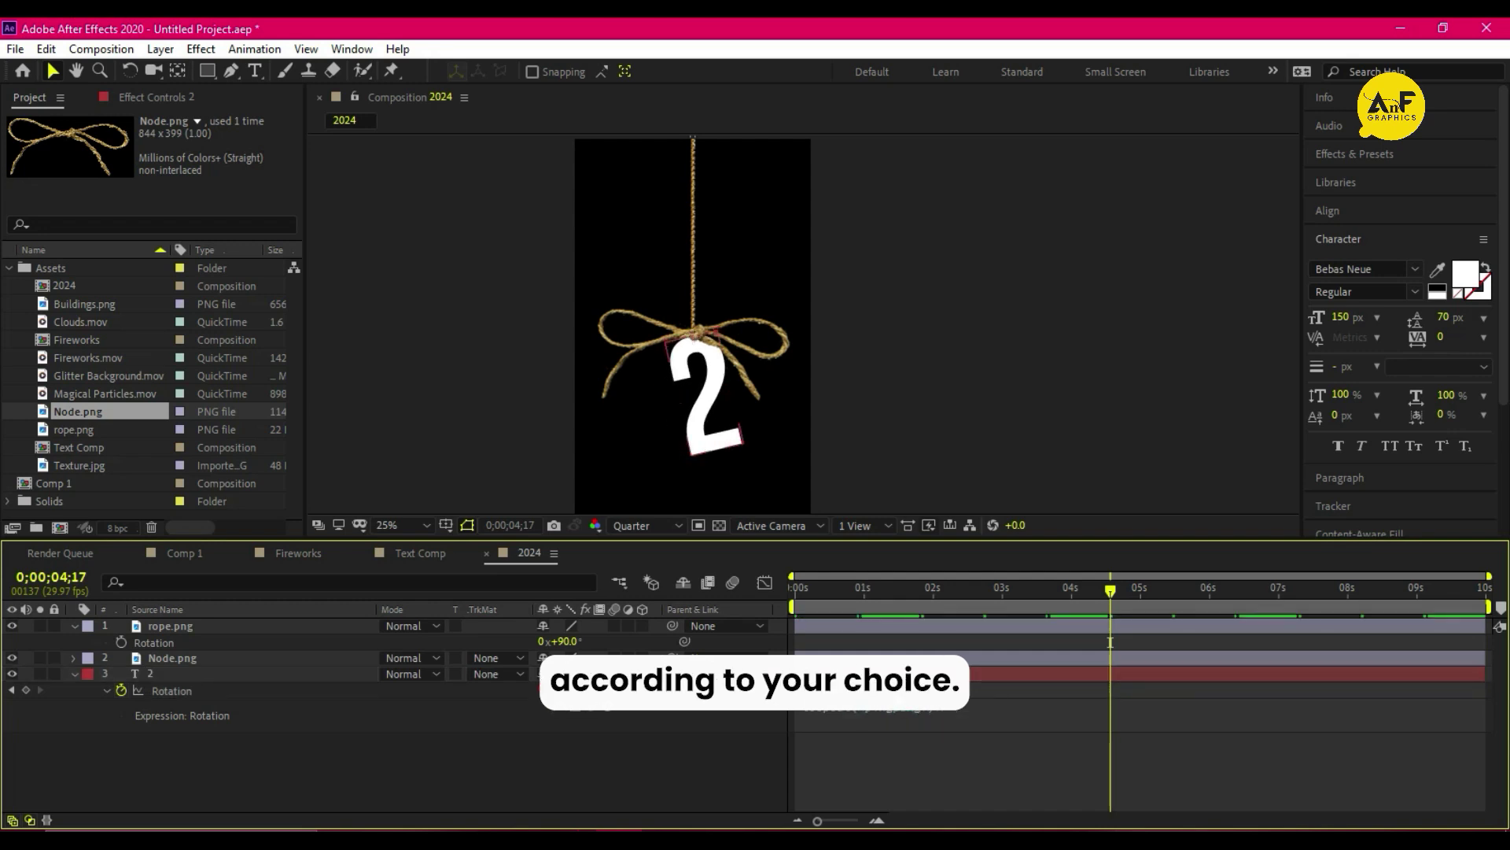
{"action": "key", "text": "Home"}
{"action": "key", "text": "space"}
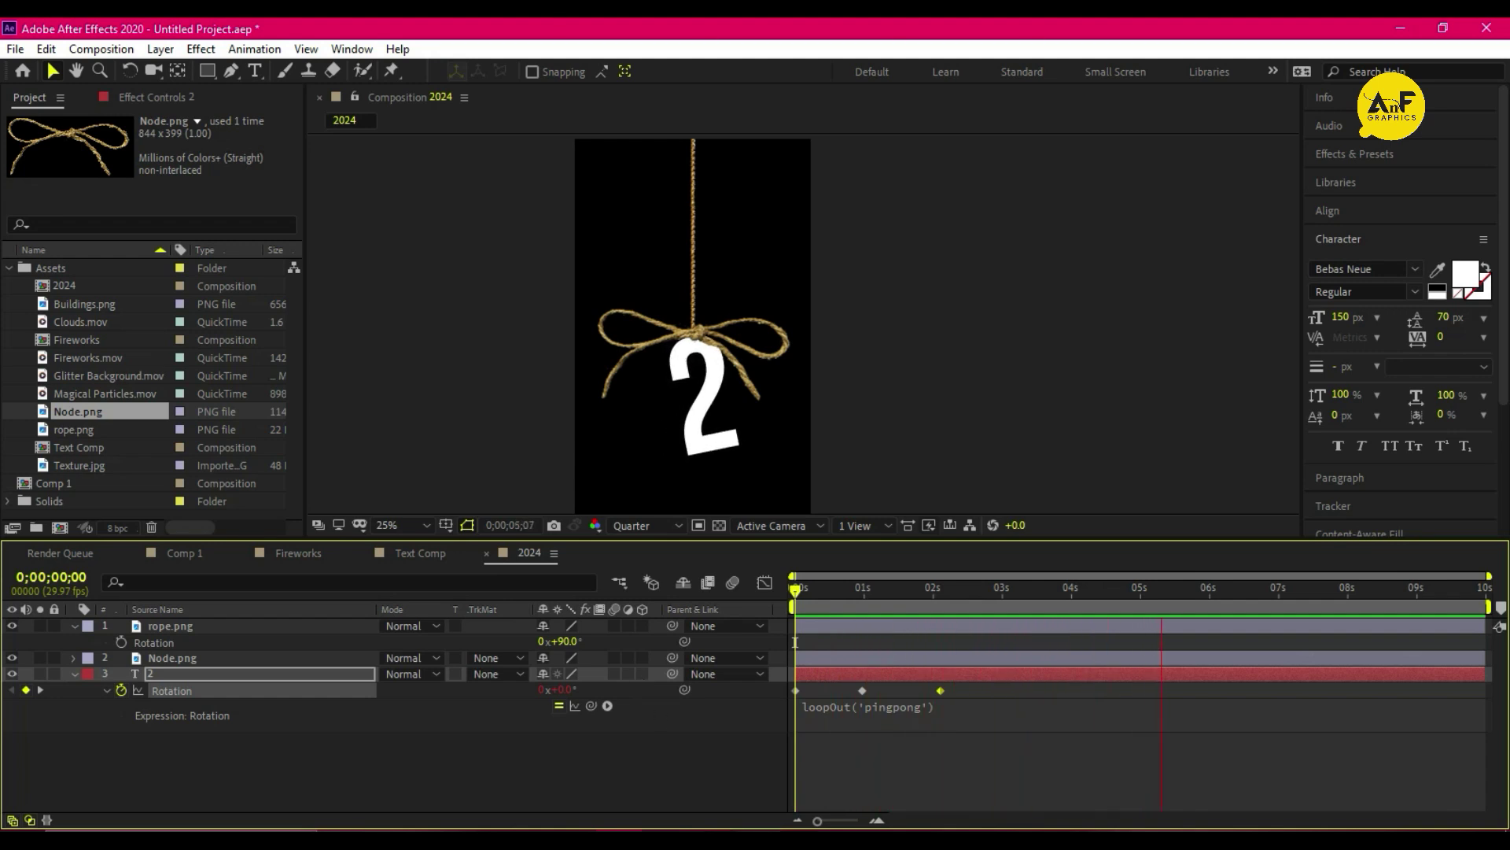
{"action": "key", "text": "space"}
- Select the Node.png and rope.png layers, then pick Texture.jpg
{"action": "left_click", "coordinate": [178, 660]}
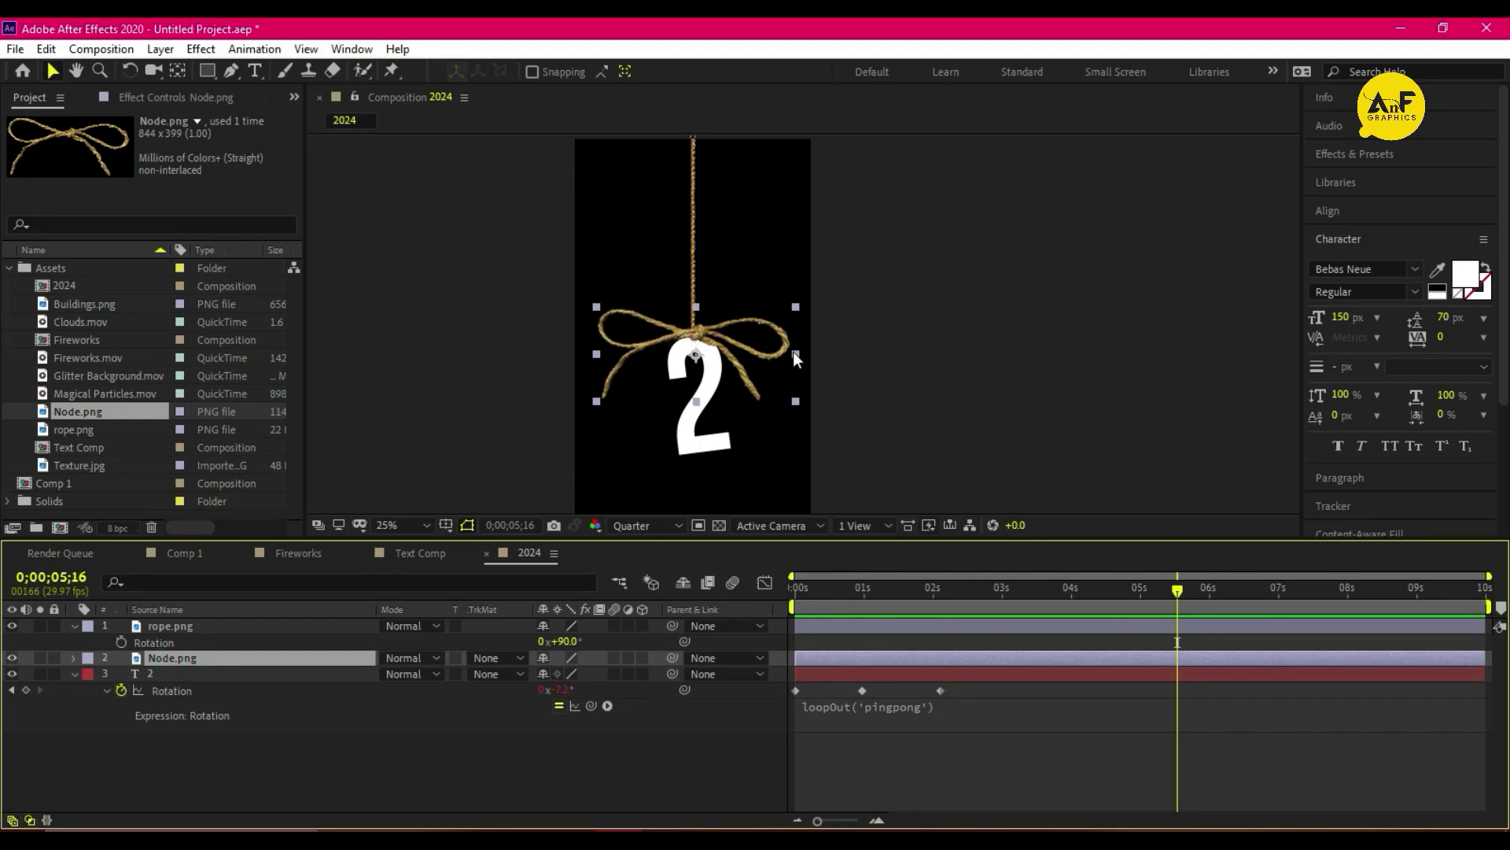
{"action": "scroll", "coordinate": [726, 364], "scroll_direction": "up", "scroll_amount": 4}
{"action": "scroll", "coordinate": [755, 331], "scroll_direction": "down", "scroll_amount": 2}
{"action": "left_click", "coordinate": [785, 252]}
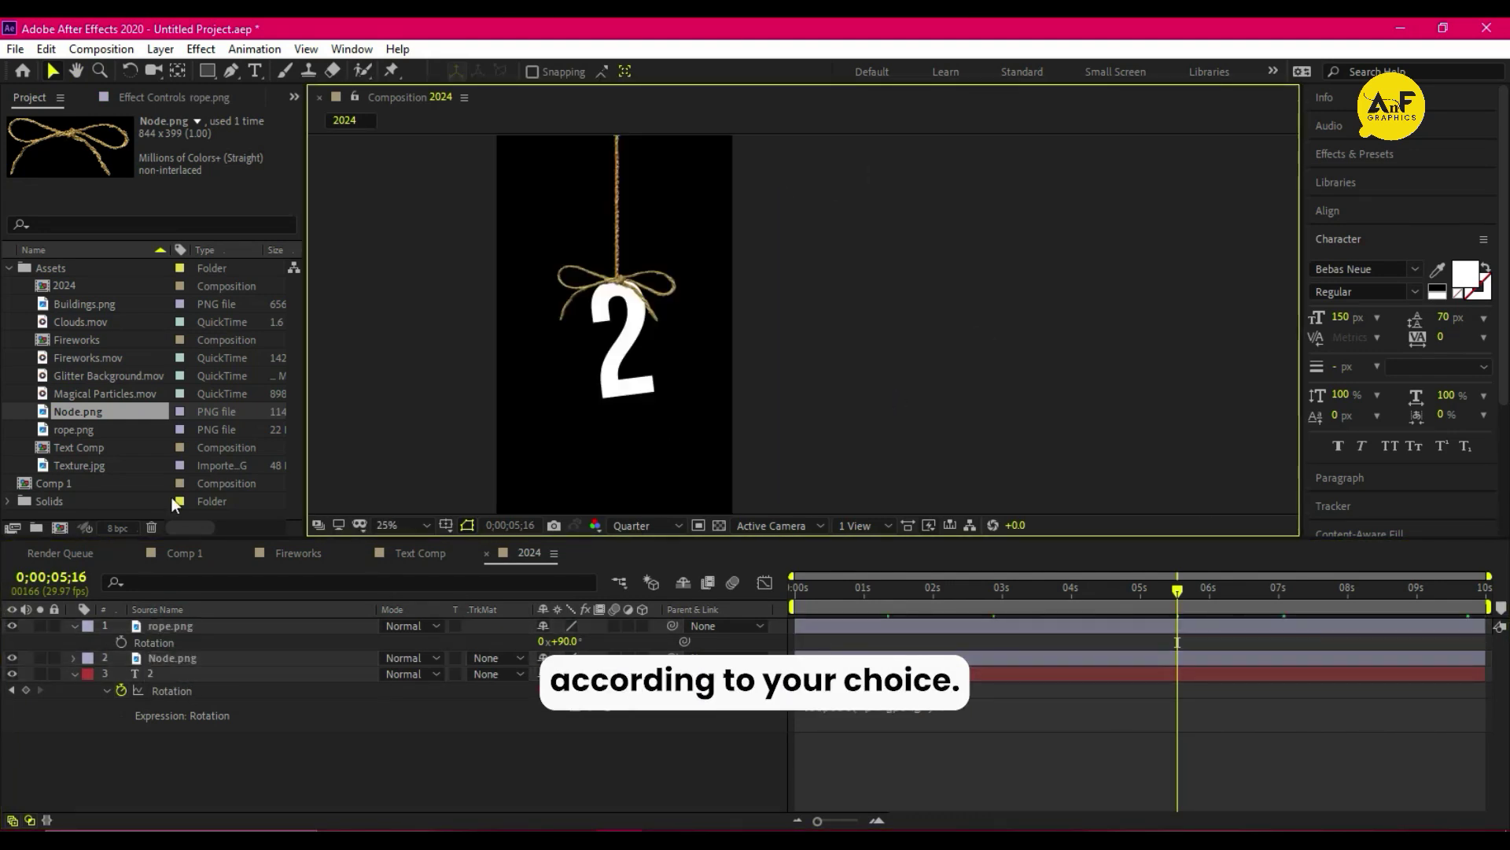
{"action": "left_click", "coordinate": [78, 465]}
- Place Texture.jpg below the 2, scale it over the numeral, and set Luma Matte
{"action": "left_click_drag", "start_coordinate": [77, 466], "coordinate": [208, 697]}
{"action": "left_click", "coordinate": [682, 307]}
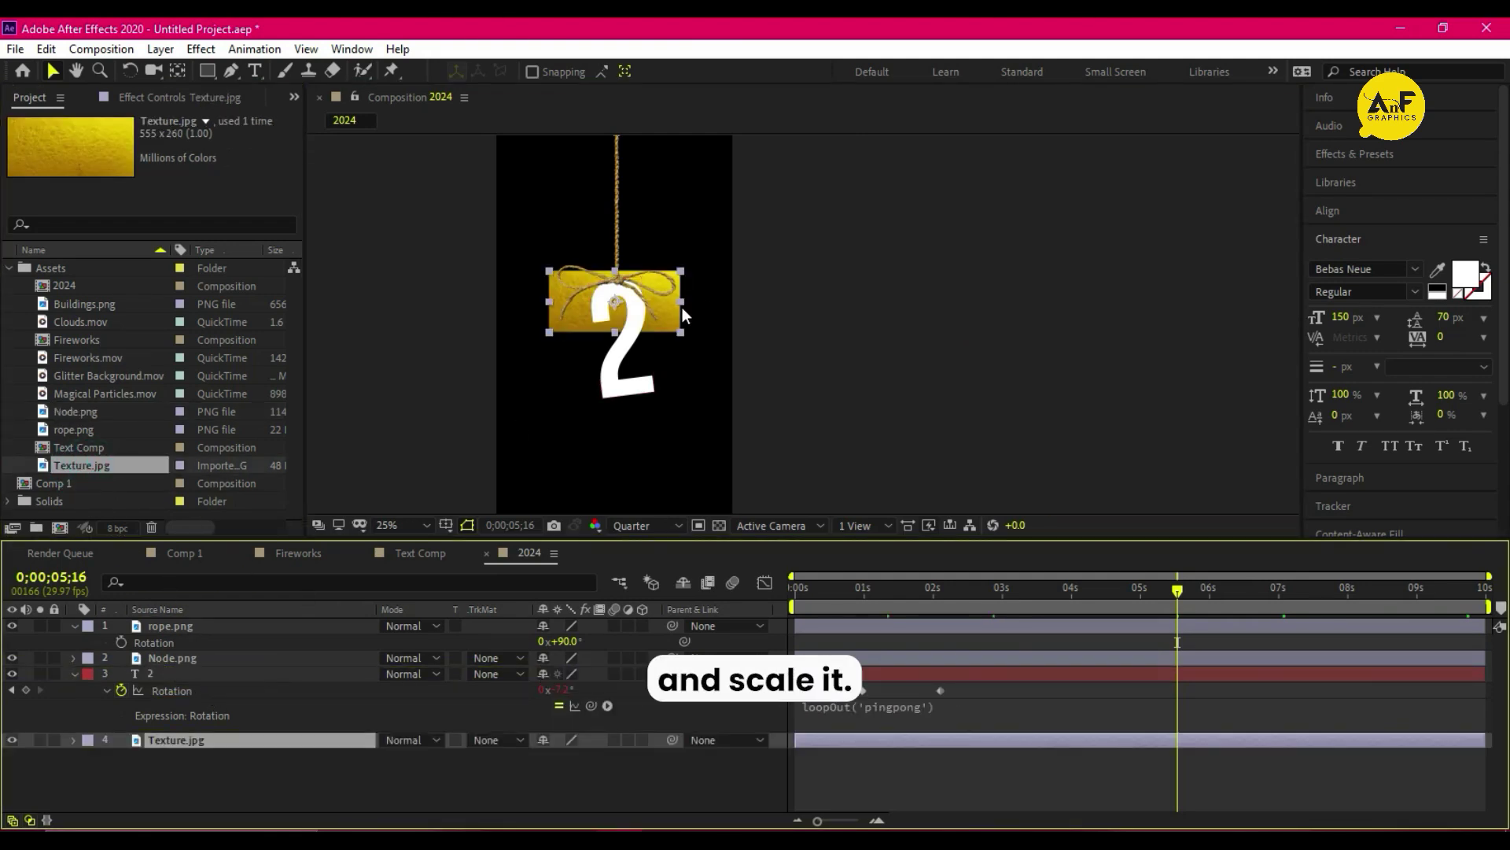
{"action": "mouse_move", "coordinate": [674, 312]}
{"action": "left_mouse_down"}
{"action": "mouse_move", "coordinate": [675, 374]}
{"action": "mouse_move", "coordinate": [776, 385]}
{"action": "mouse_move", "coordinate": [731, 399]}
{"action": "left_mouse_up"}
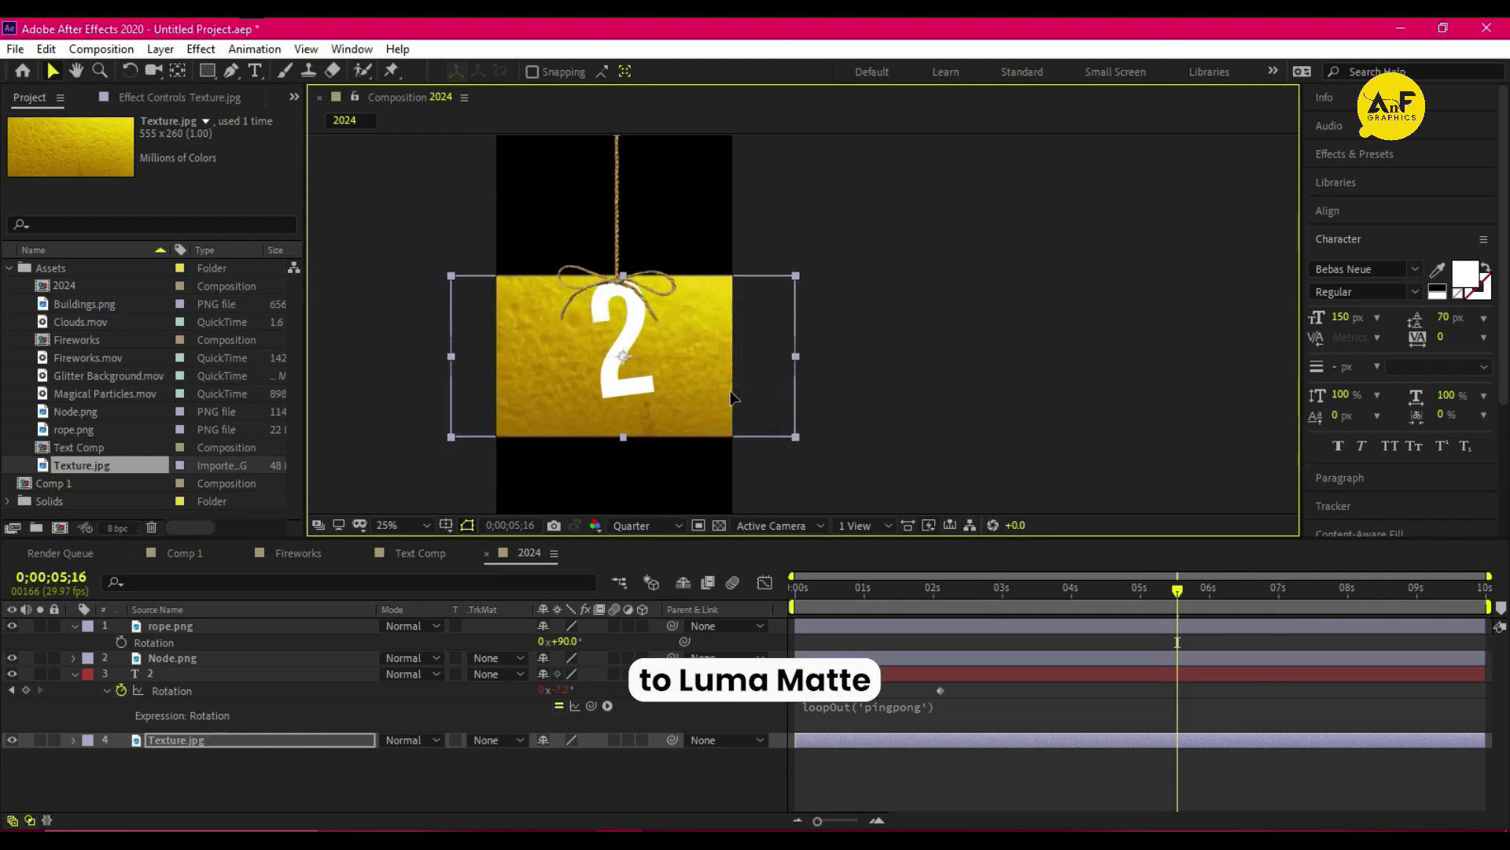
{"action": "left_click", "coordinate": [499, 739]}
{"action": "left_click", "coordinate": [518, 706]}
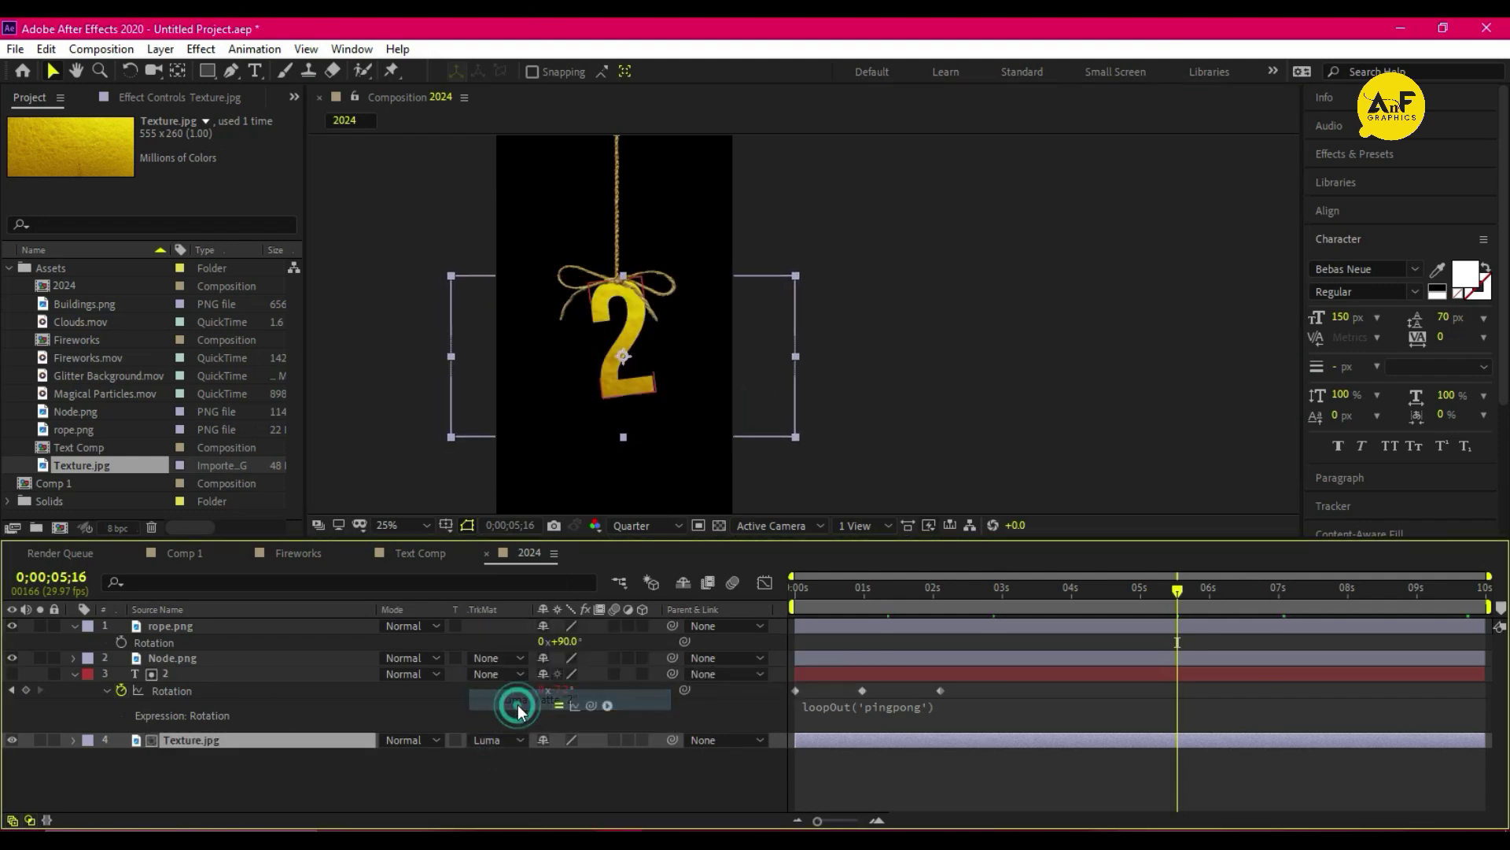
{"action": "key", "text": "Home"}
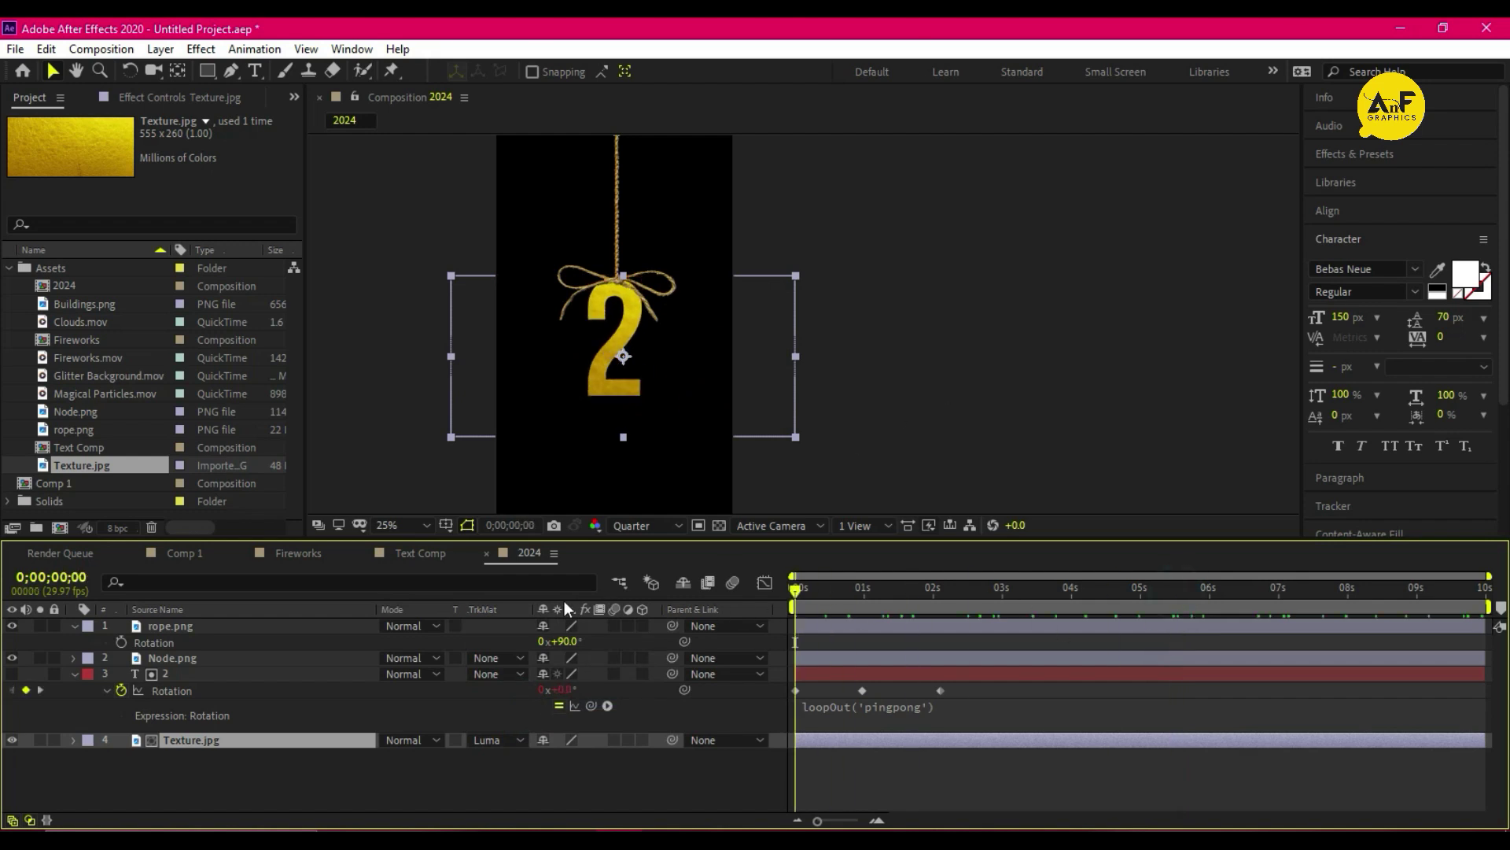
- Create the Render Comp composition at 1920 × 1080
{"action": "key", "text": "space"}
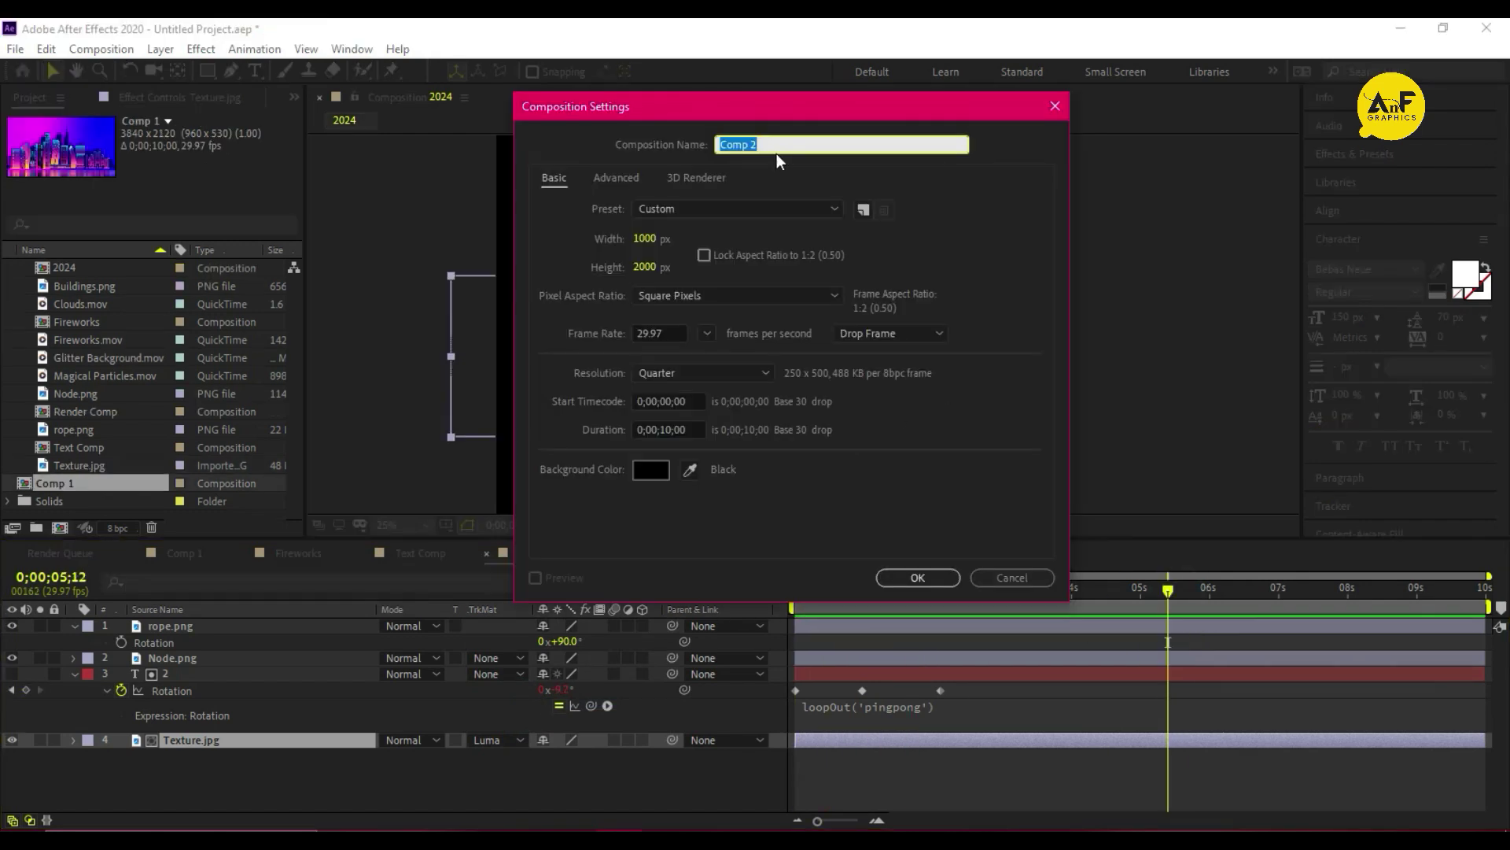
{"action": "type", "text": "Render"}
{"action": "left_click", "coordinate": [645, 239]}
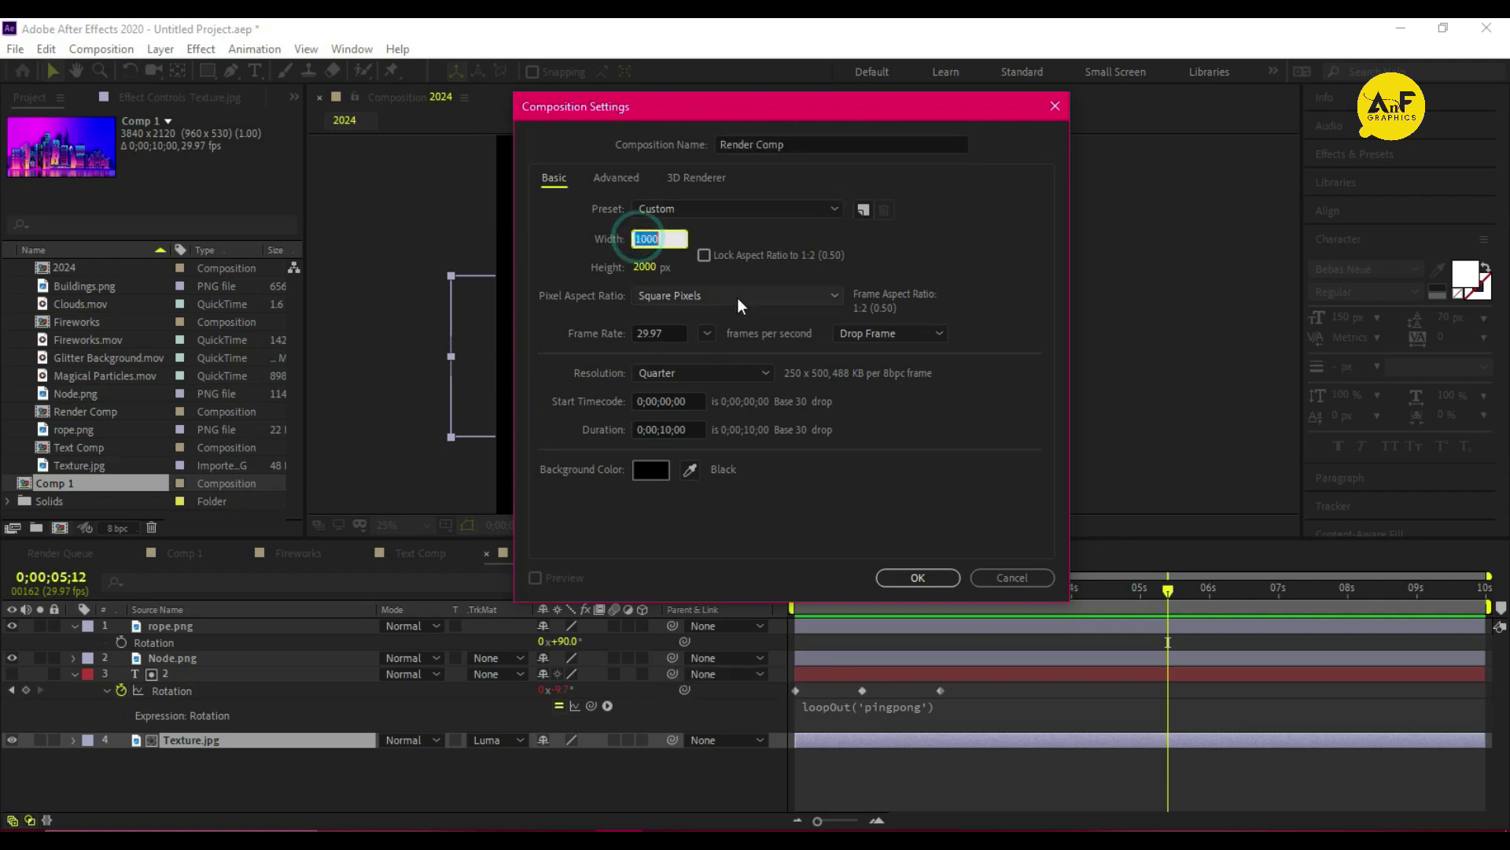
{"action": "type", "text": "1920"}
{"action": "key", "text": "Tab"}
{"action": "type", "text": "1"}
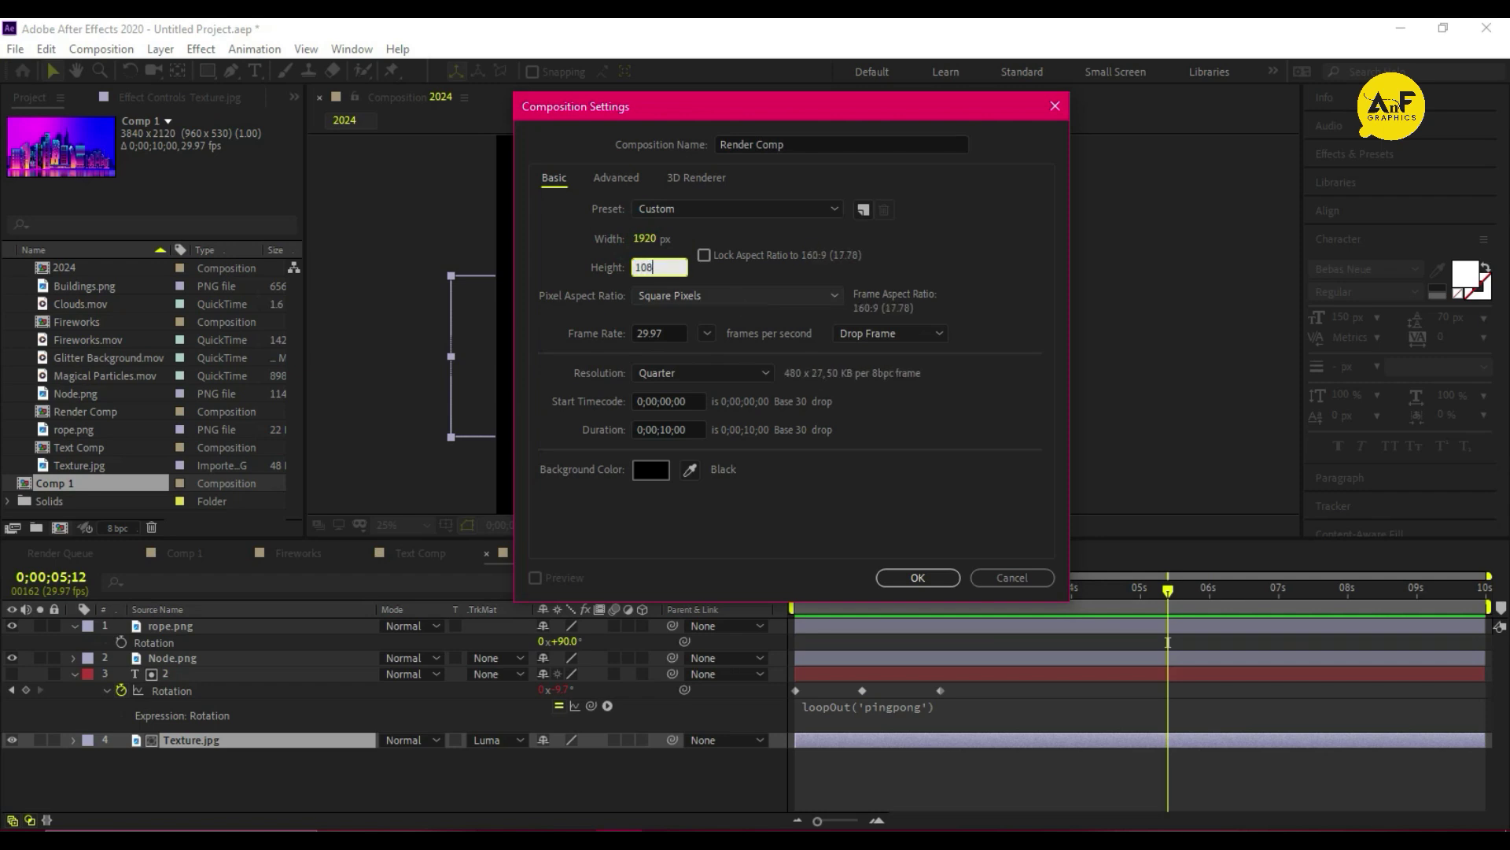
{"action": "type", "text": "0"}
{"action": "key", "text": "Return"}
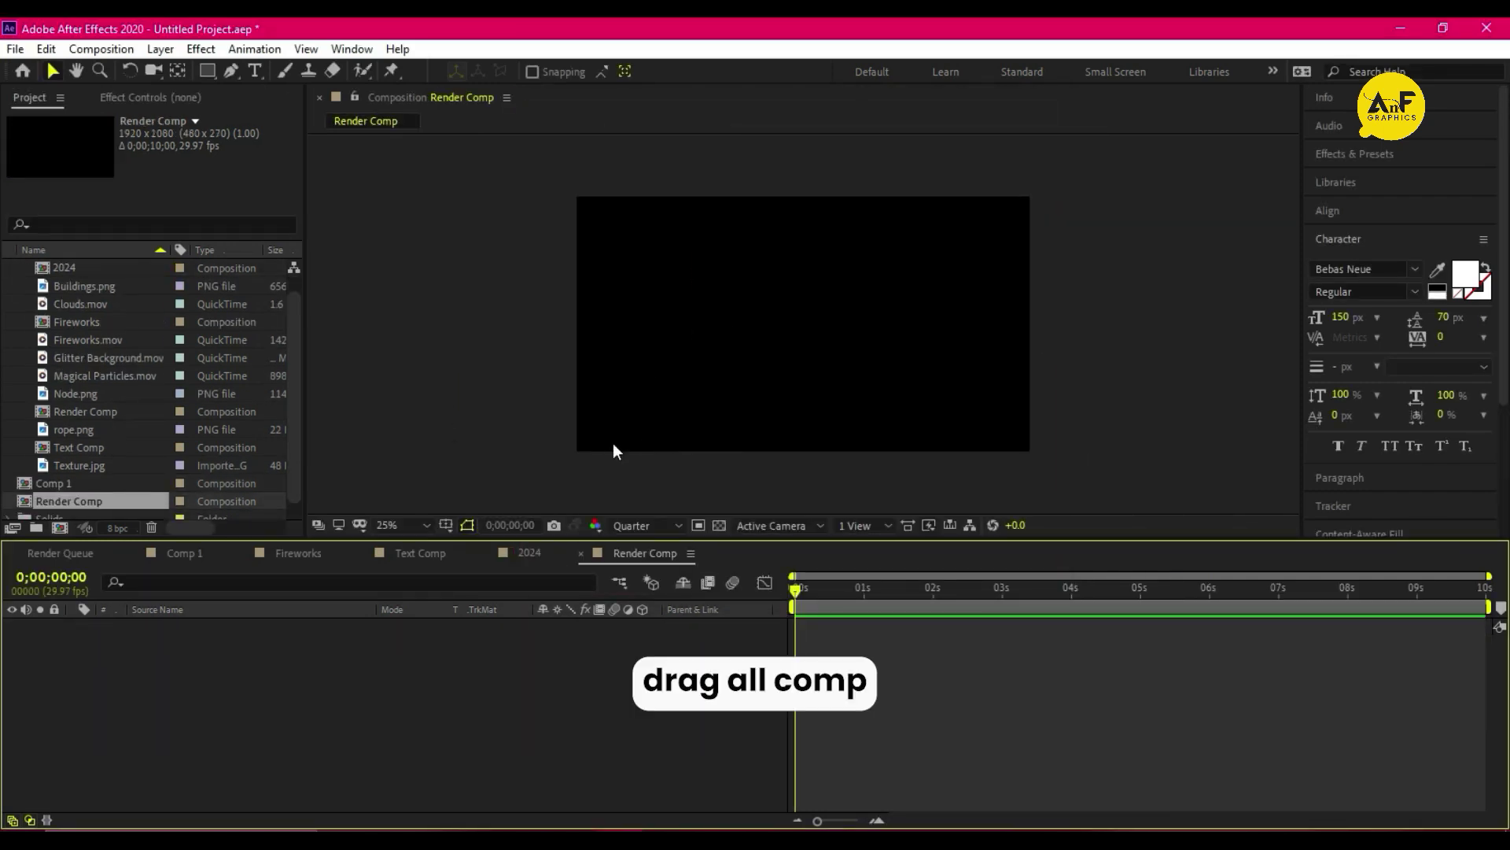
{"action": "scroll", "coordinate": [122, 463], "scroll_direction": "down", "scroll_amount": 1}
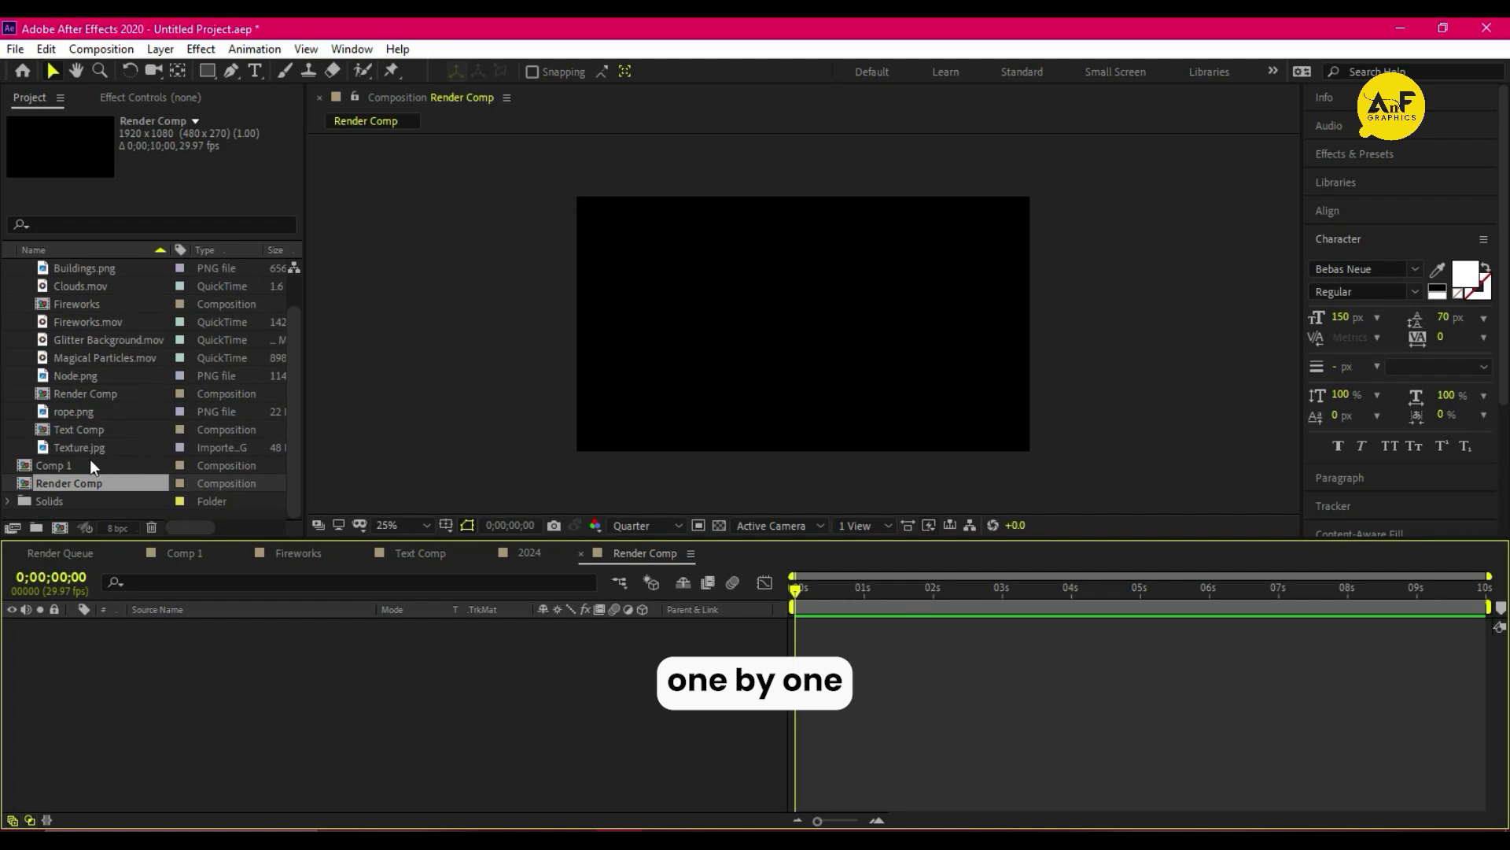
- Drag Comp 1 into Render Comp and resize the skyline to fit the frame
{"action": "left_click", "coordinate": [90, 463]}
{"action": "left_click_drag", "start_coordinate": [95, 467], "coordinate": [130, 647]}
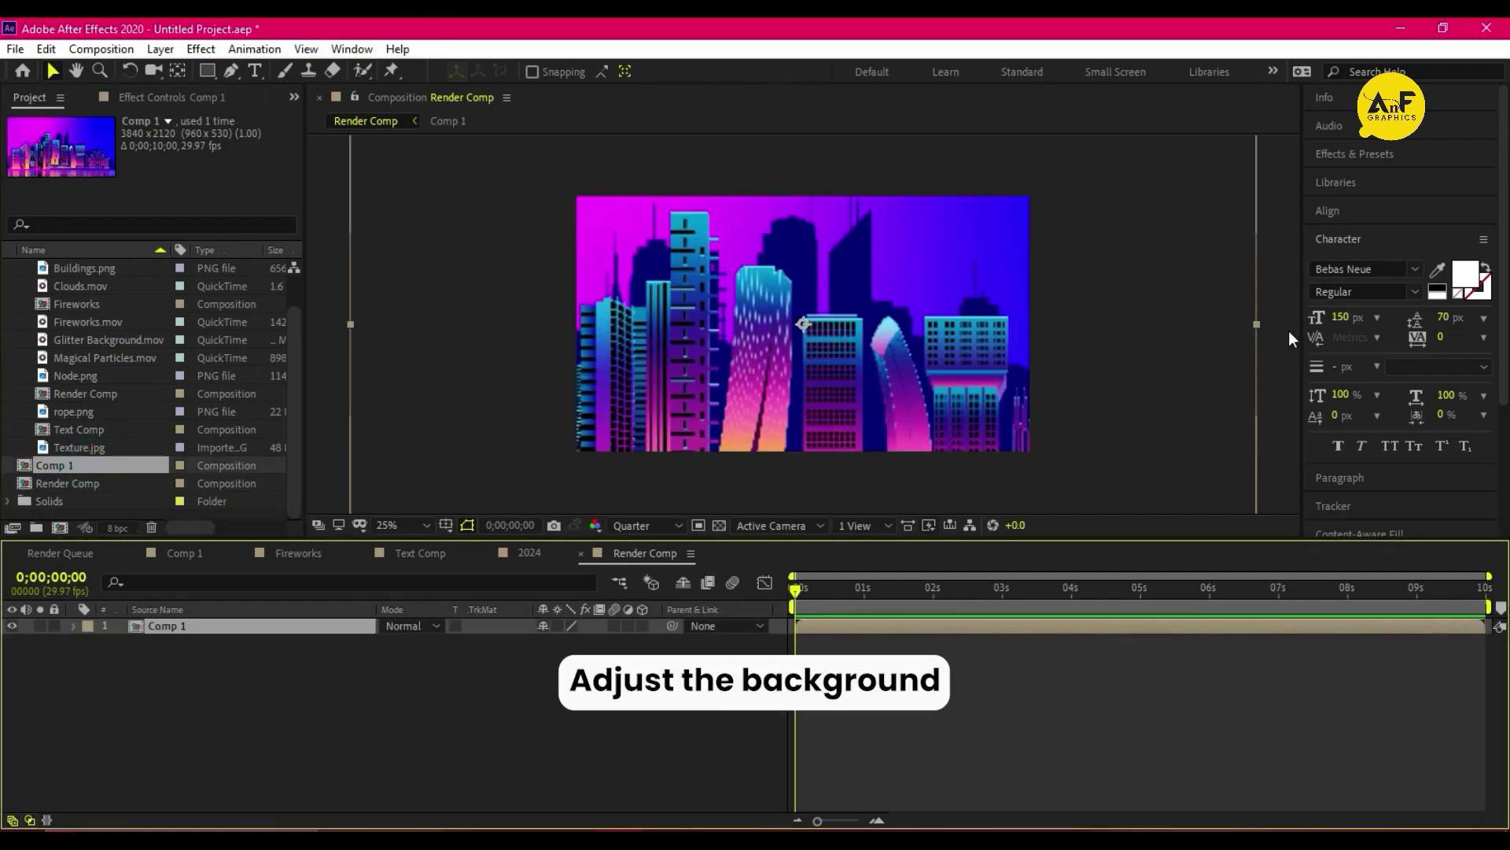
{"action": "mouse_move", "coordinate": [1255, 323]}
{"action": "left_mouse_down"}
{"action": "mouse_move", "coordinate": [1059, 335]}
{"action": "mouse_move", "coordinate": [1107, 341]}
{"action": "left_mouse_up"}
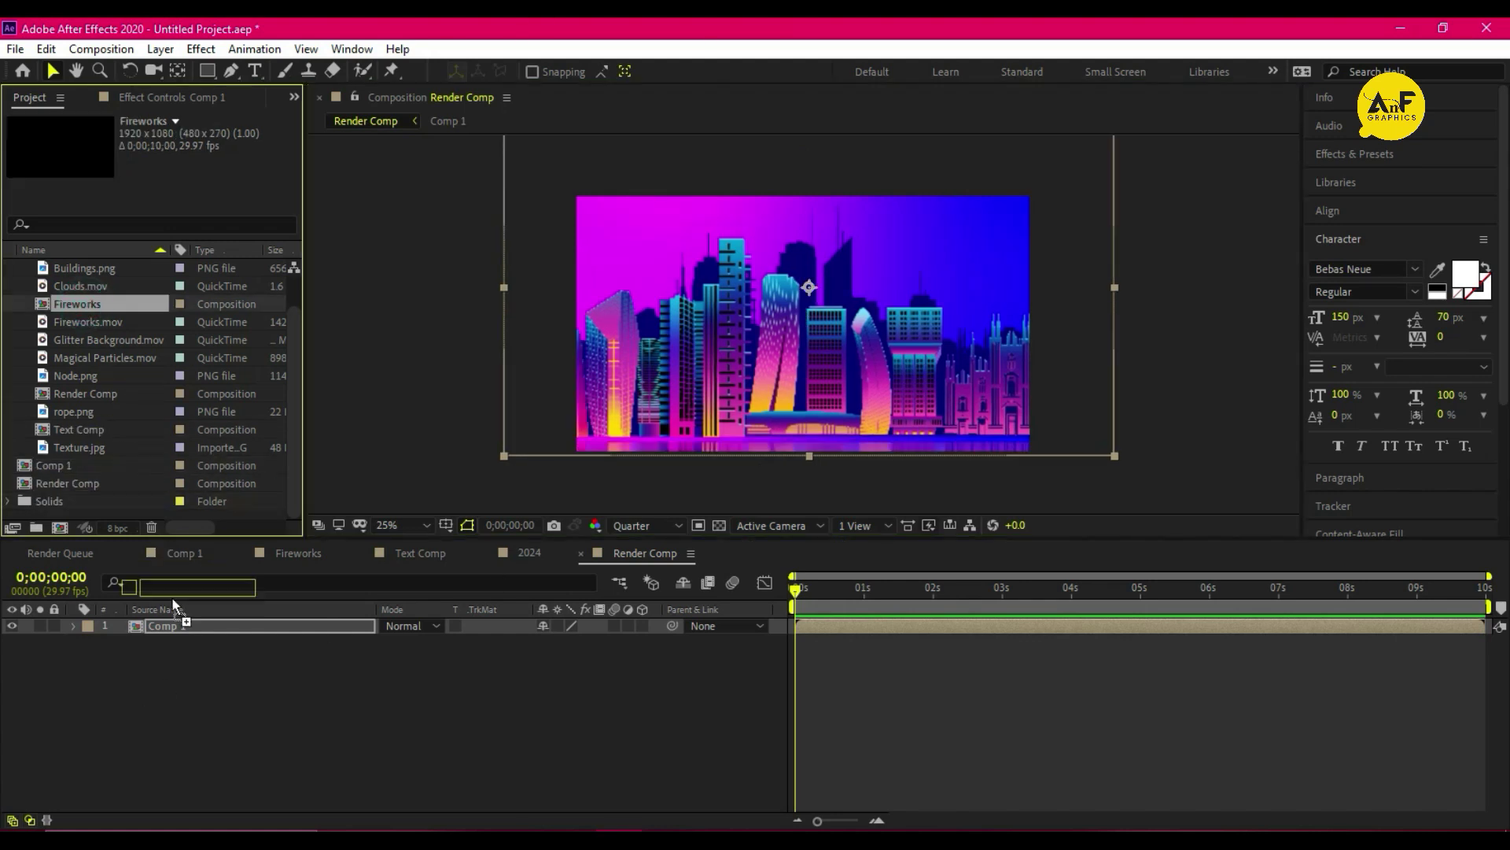
- Layer the Fireworks comp above Comp 1 and preview the bursts
{"action": "left_click_drag", "start_coordinate": [130, 429], "coordinate": [189, 616]}
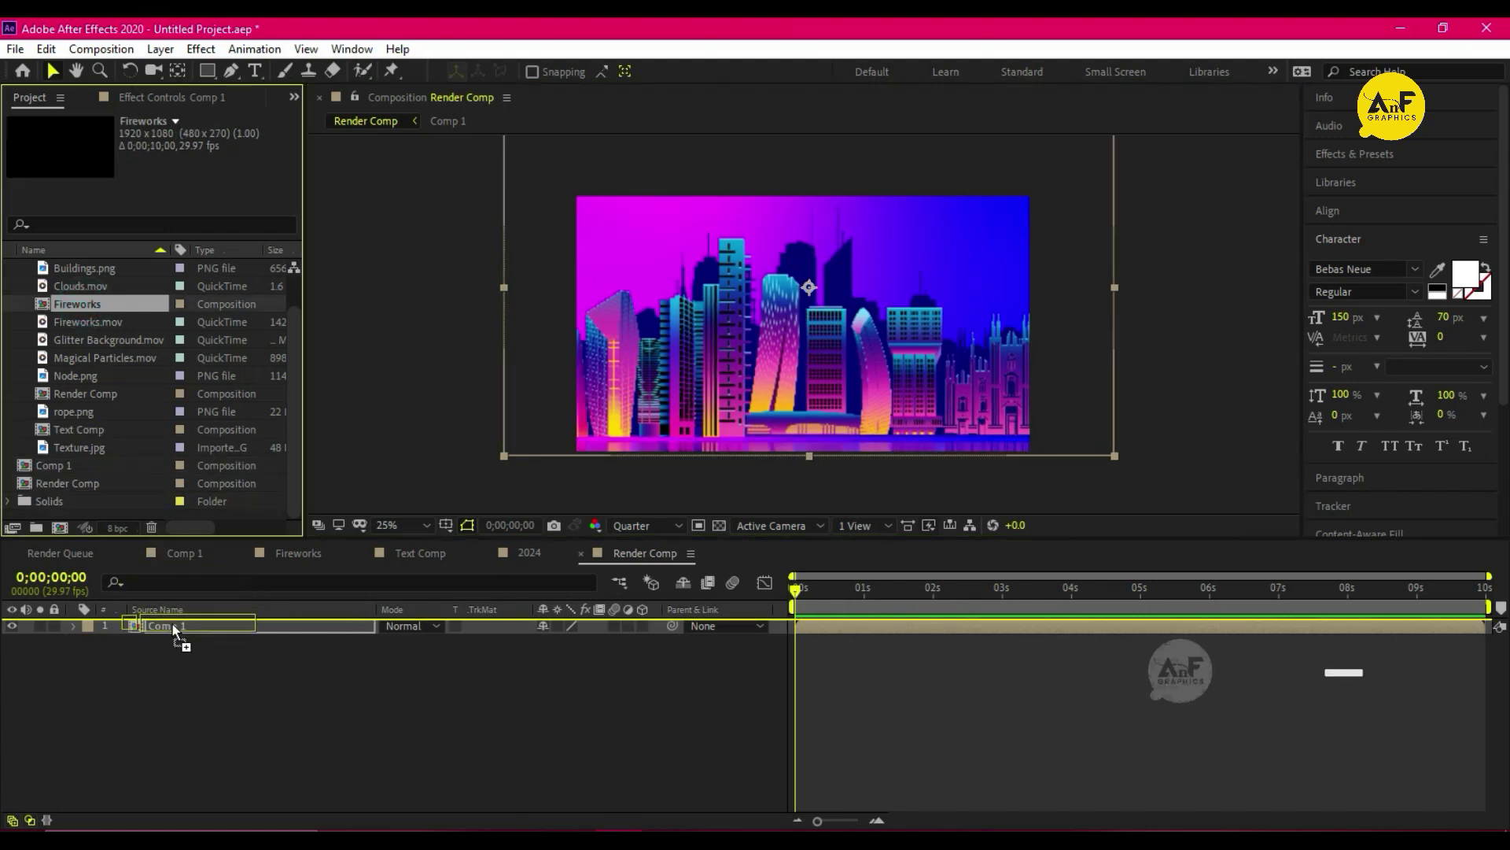
{"action": "key", "text": "space"}
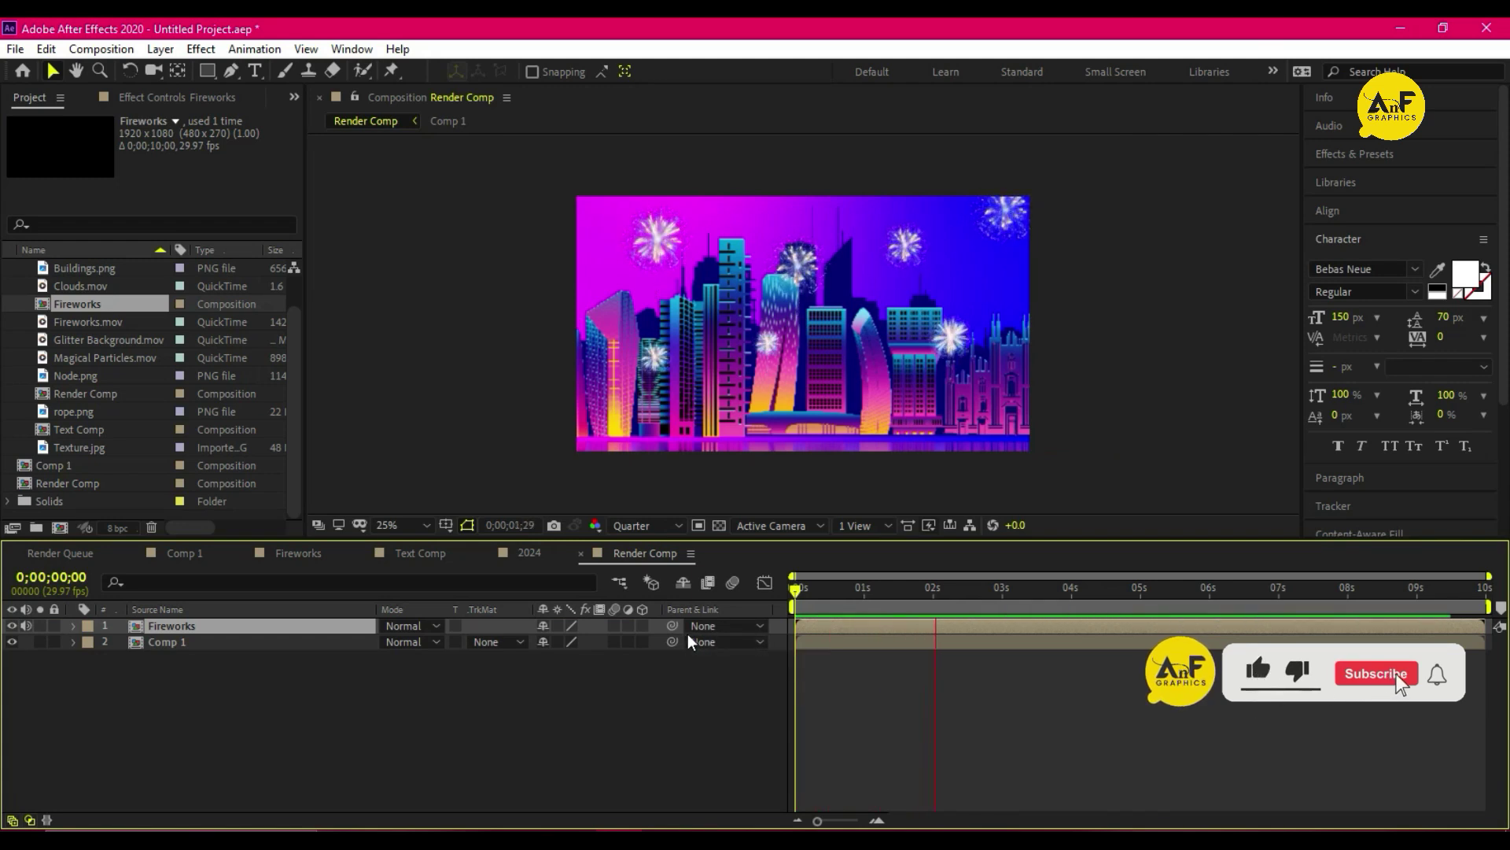
{"action": "key", "text": "space"}
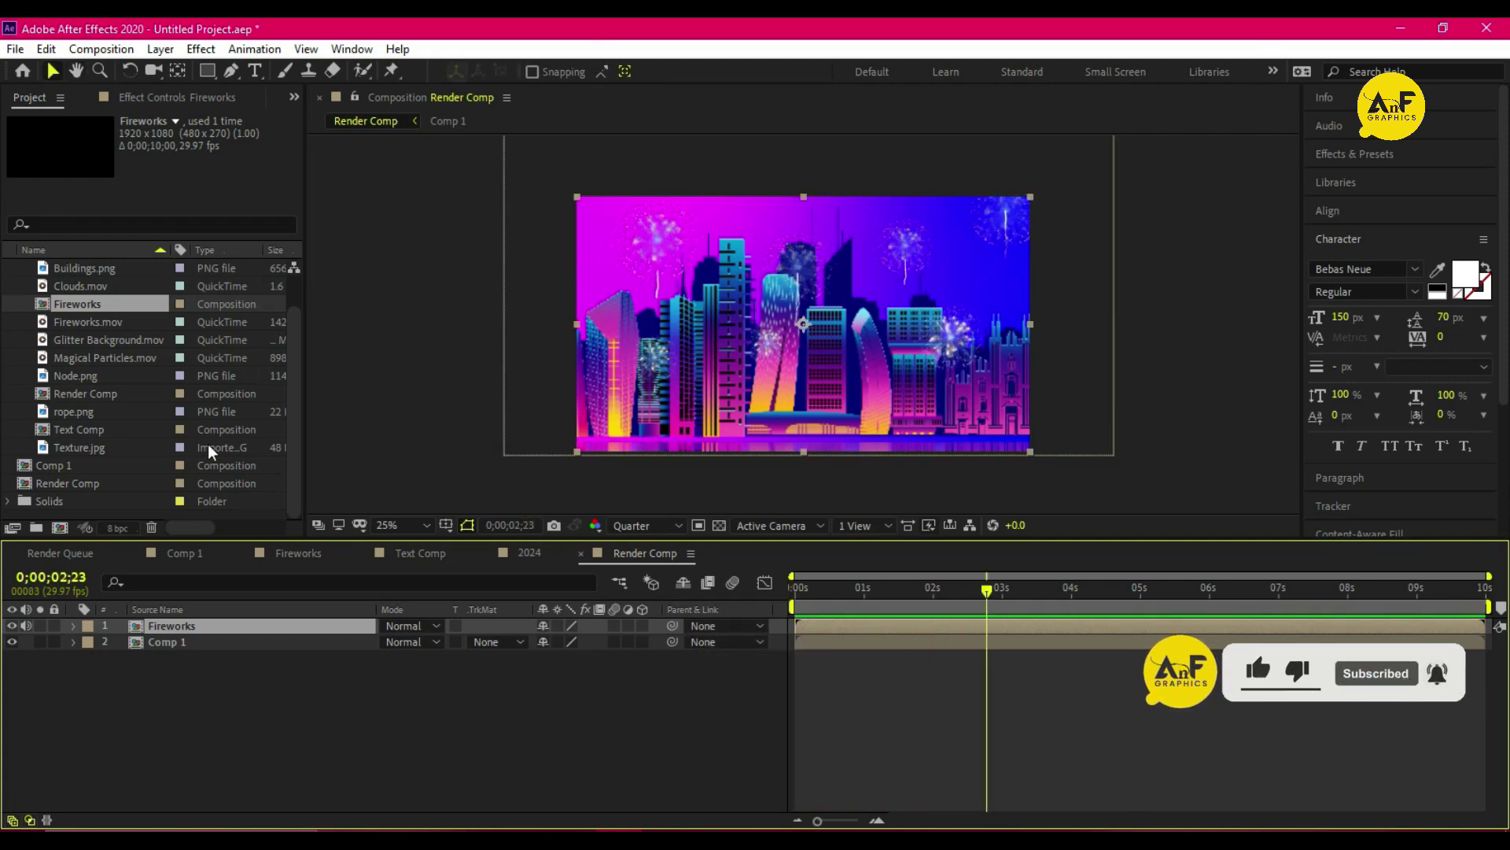
- Add Glitter Background.mov to Render Comp above the fireworks and preview the composition
{"action": "left_click", "coordinate": [88, 337]}
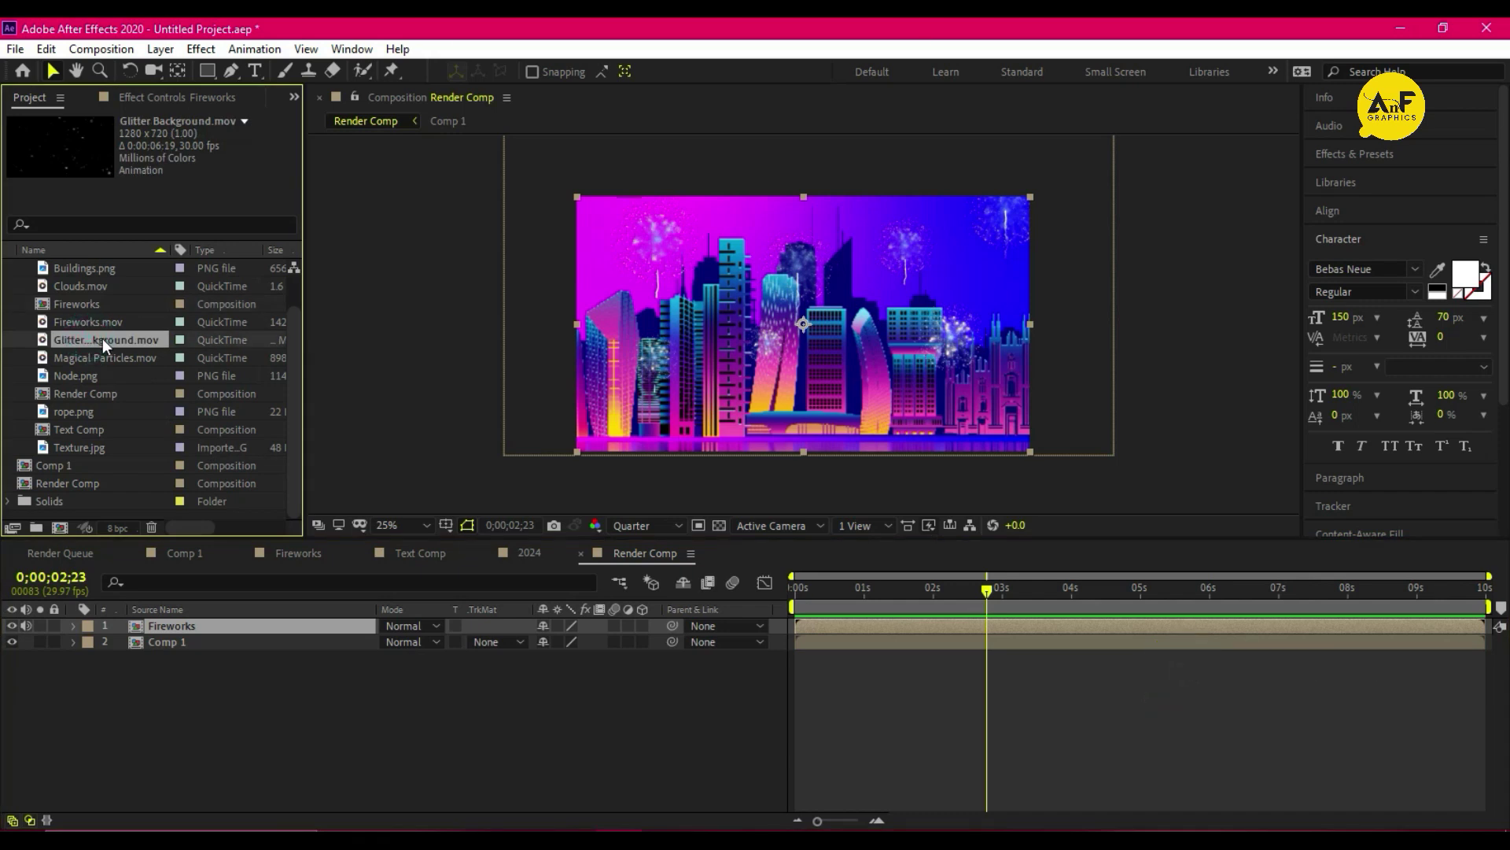
{"action": "left_click_drag", "start_coordinate": [103, 339], "coordinate": [231, 619]}
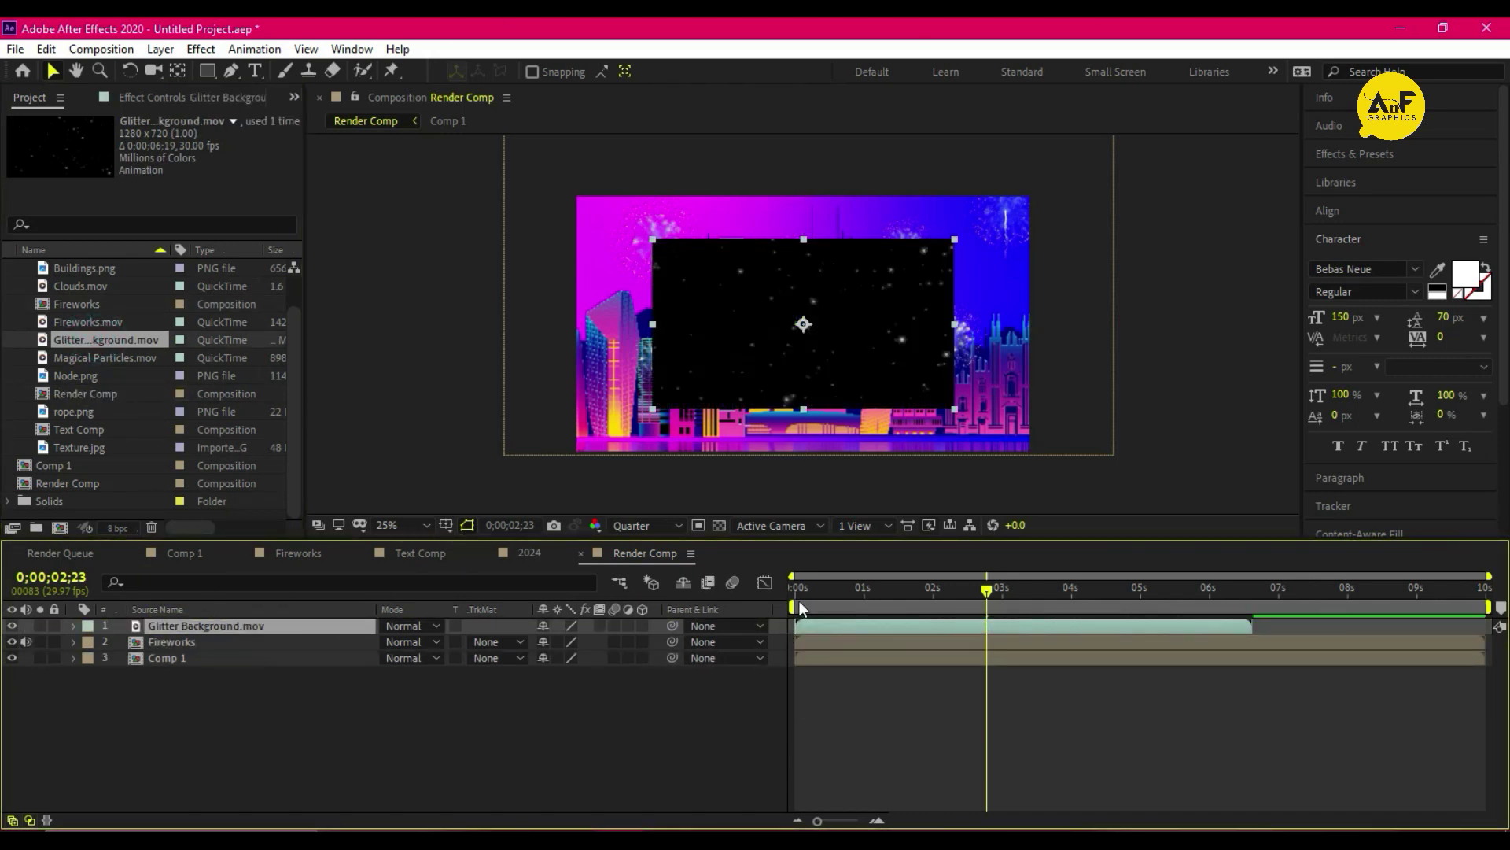
{"action": "left_click", "coordinate": [801, 590]}
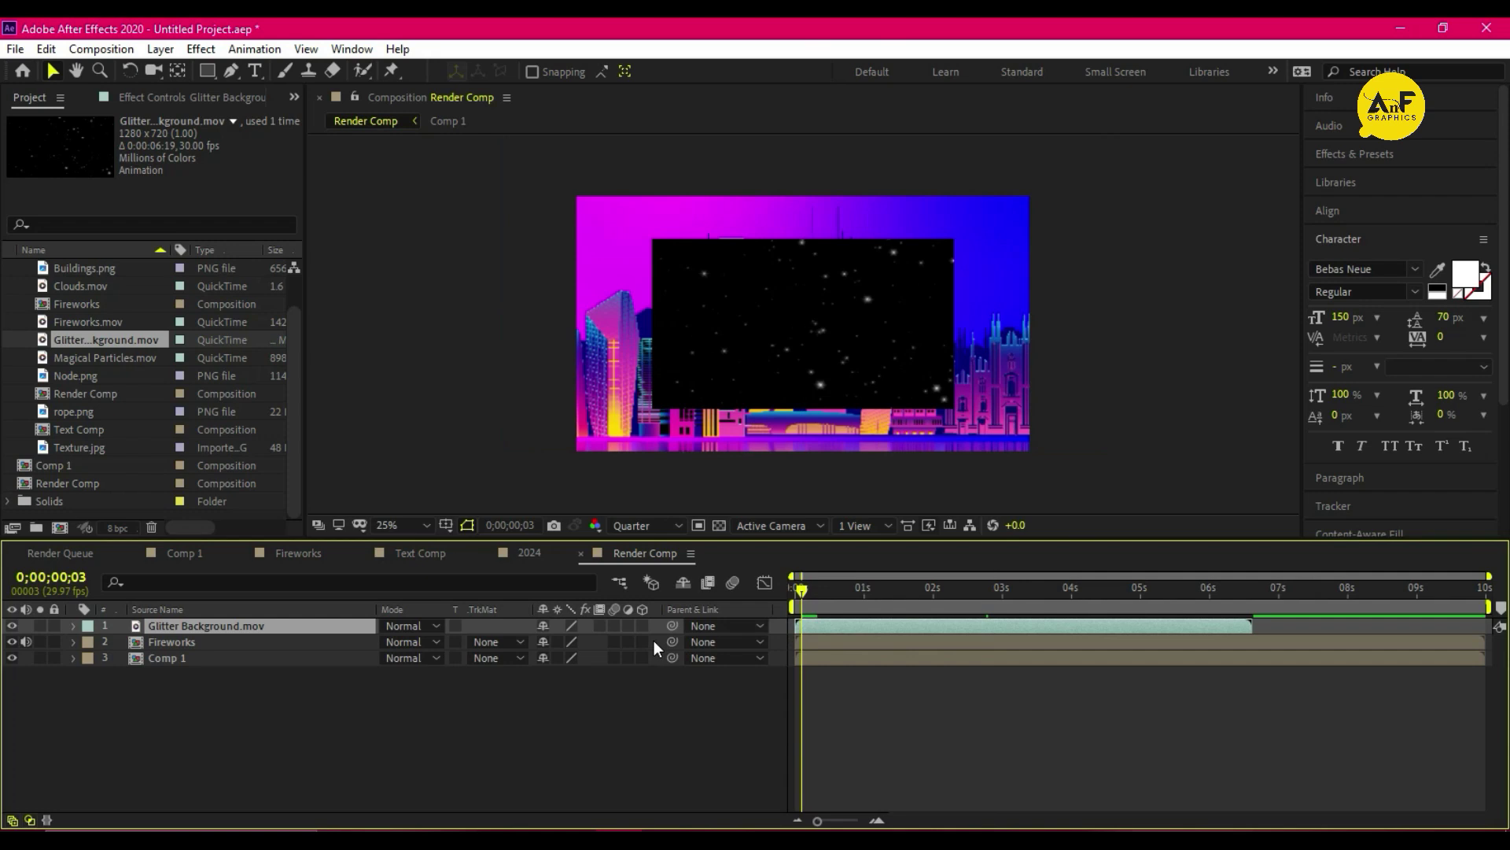
{"action": "key", "text": "space"}
{"action": "key", "text": "space"}
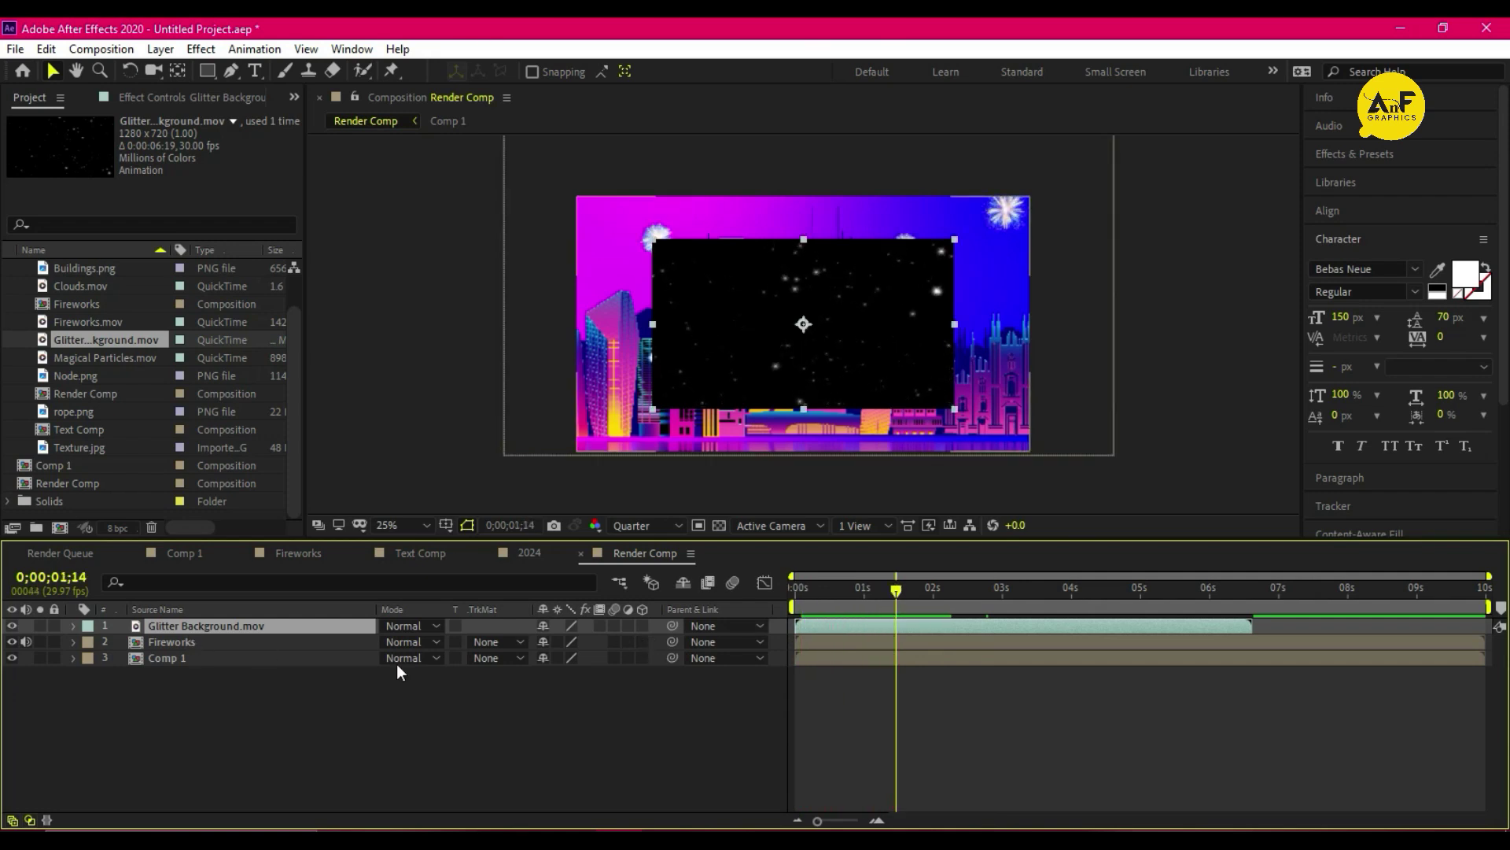
- Scale the glitter layer to 161% and blend it in Screen mode
{"action": "key", "text": "s"}
{"action": "left_click_drag", "start_coordinate": [567, 642], "coordinate": [633, 646]}
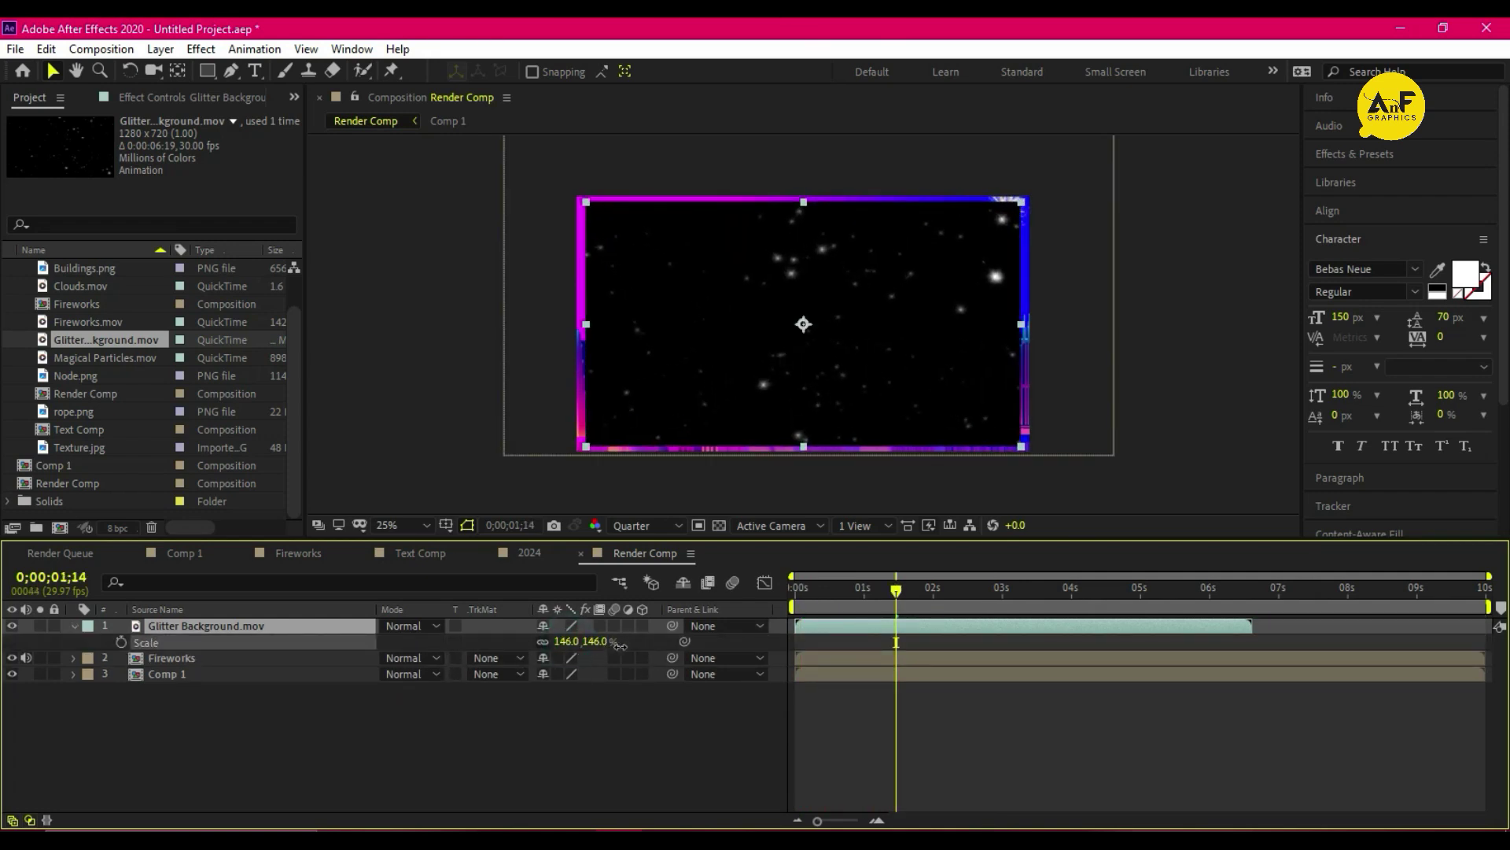
{"action": "left_click", "coordinate": [408, 625]}
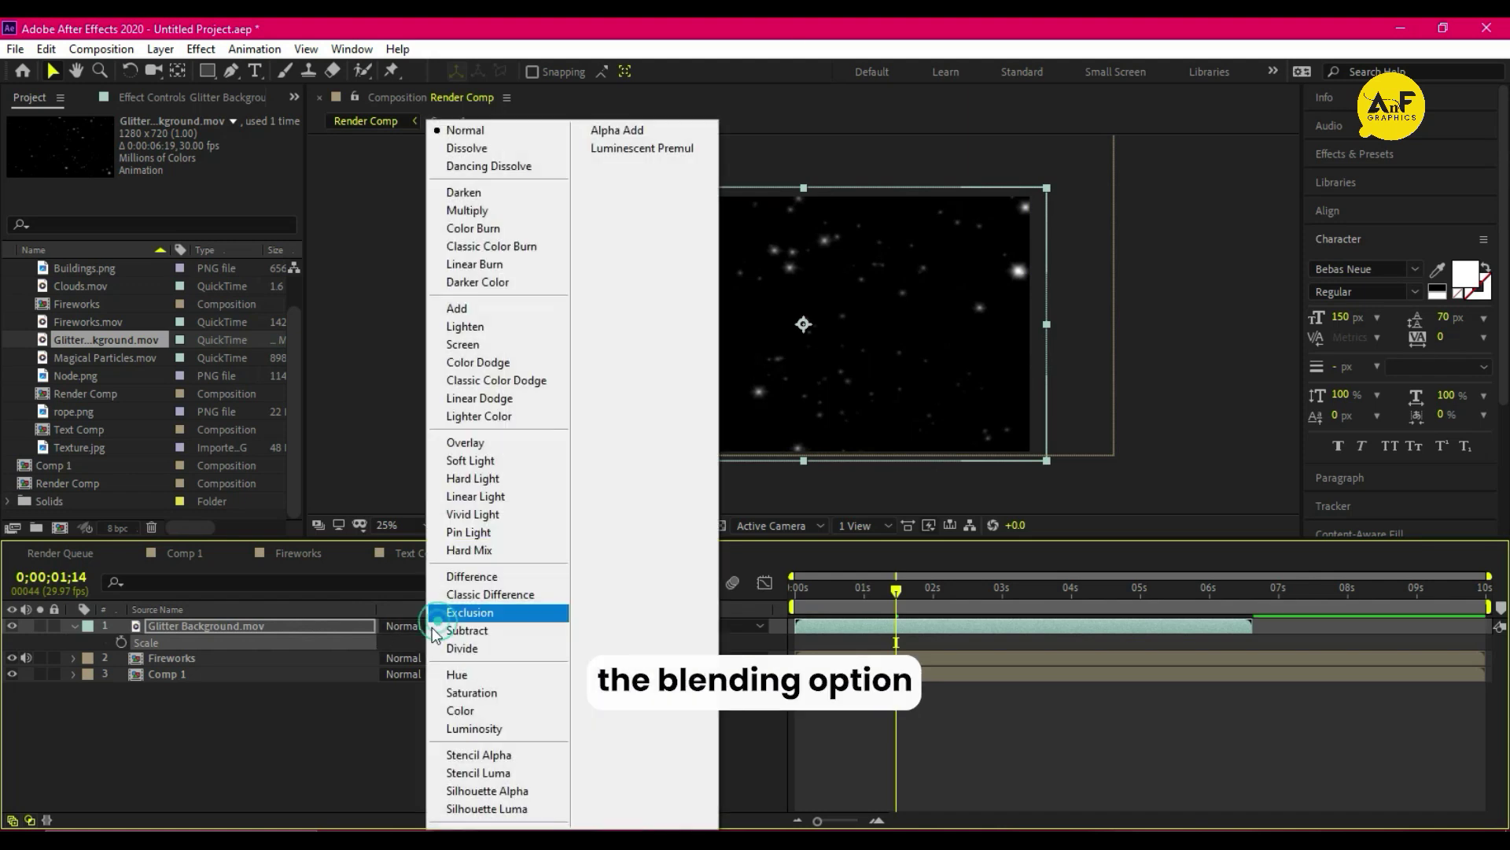
{"action": "left_click", "coordinate": [463, 345]}
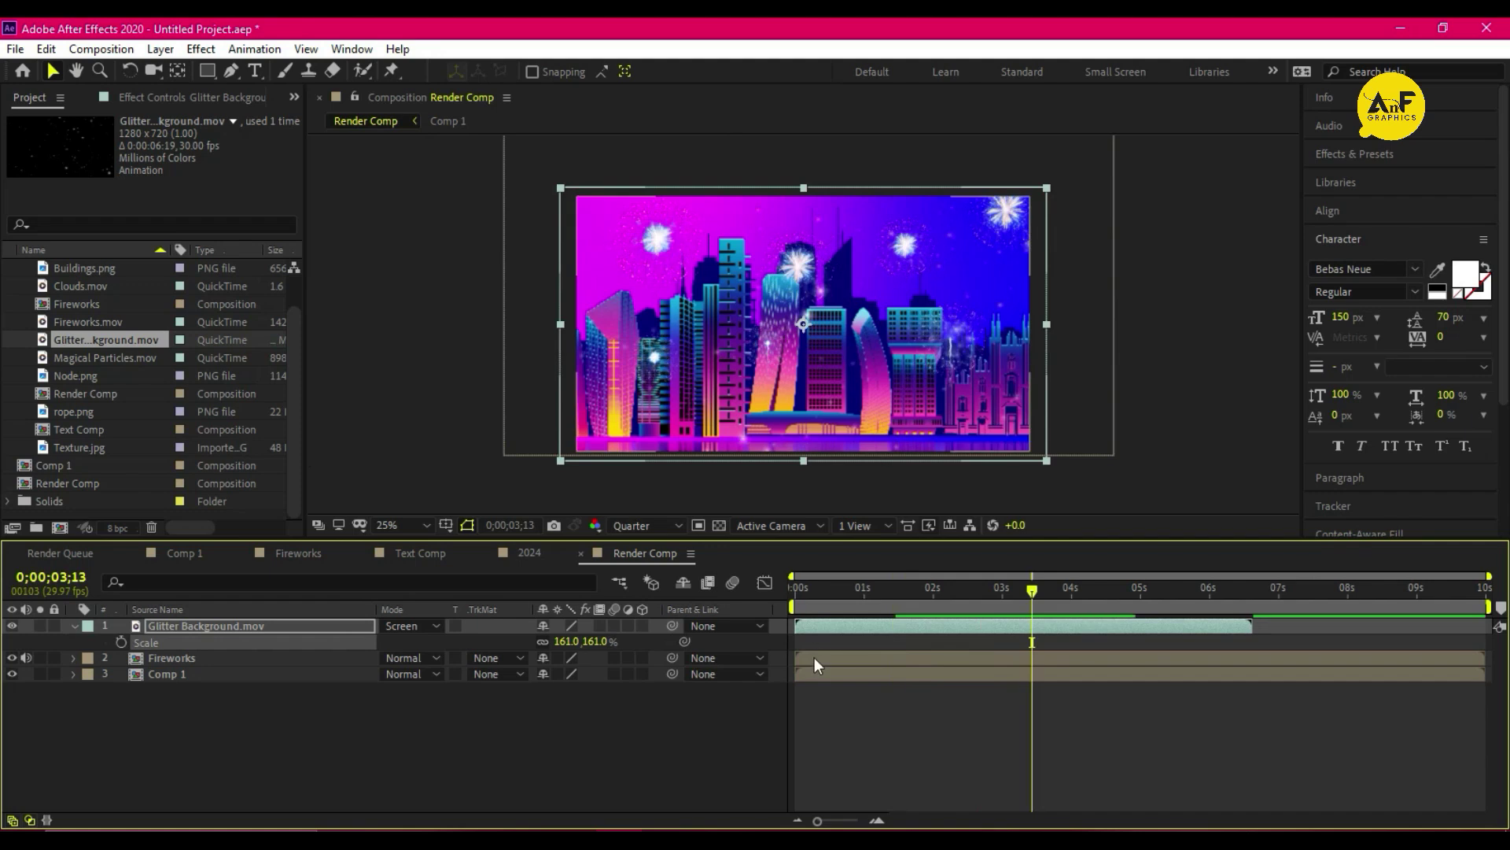
- Start Fireworks slightly later, then add Clouds.mov enlarged over the skyline and ready its blending
{"action": "left_click_drag", "start_coordinate": [814, 657], "coordinate": [840, 658]}
{"action": "key", "text": "space"}
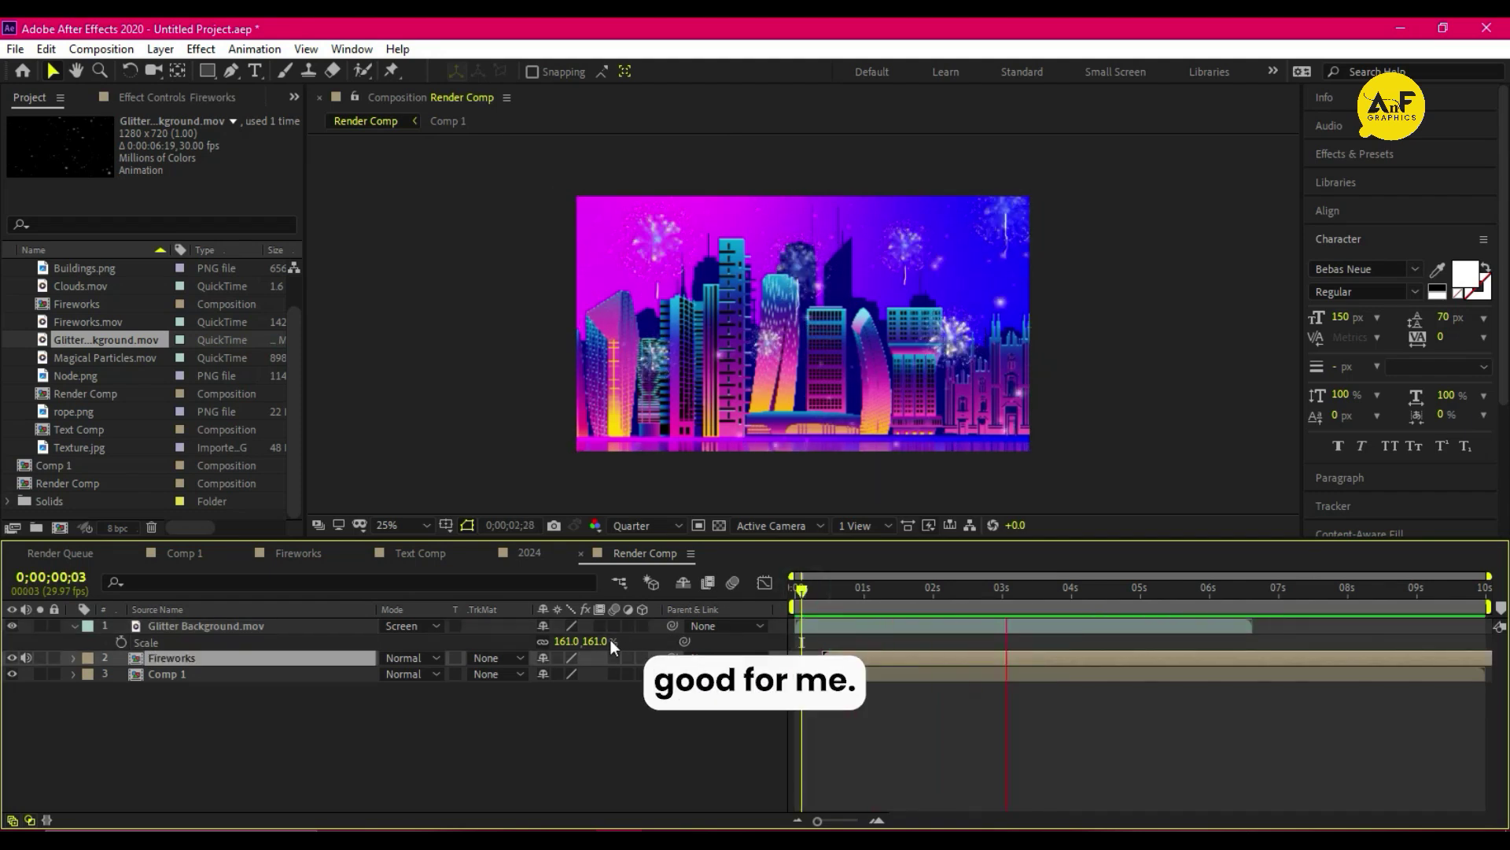
{"action": "left_click_drag", "start_coordinate": [82, 285], "coordinate": [166, 622]}
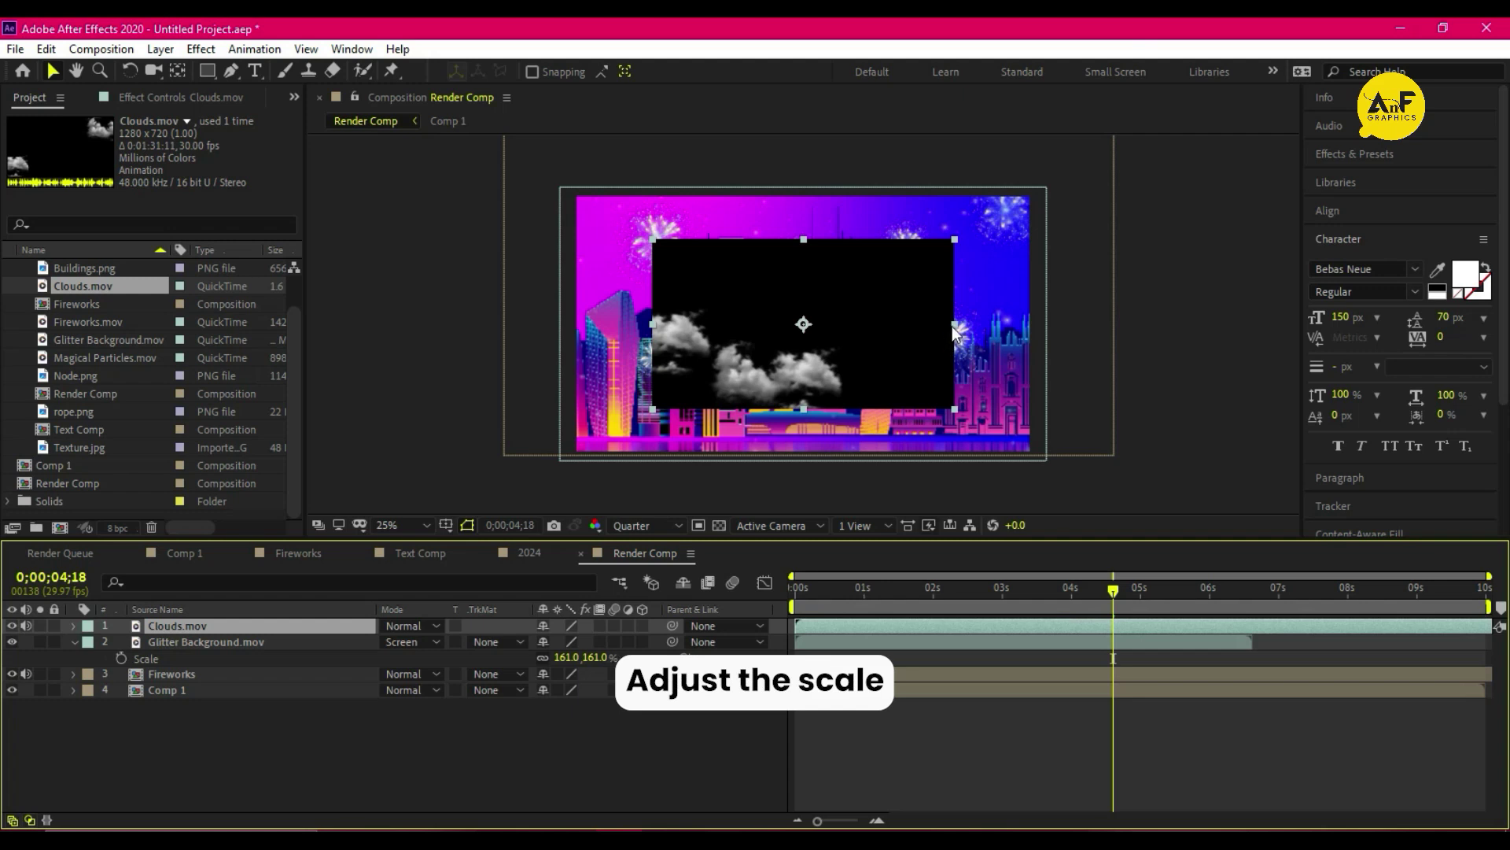
{"action": "mouse_move", "coordinate": [954, 327]}
{"action": "left_mouse_down"}
{"action": "mouse_move", "coordinate": [1037, 338]}
{"action": "mouse_move", "coordinate": [1030, 223]}
{"action": "left_mouse_up"}
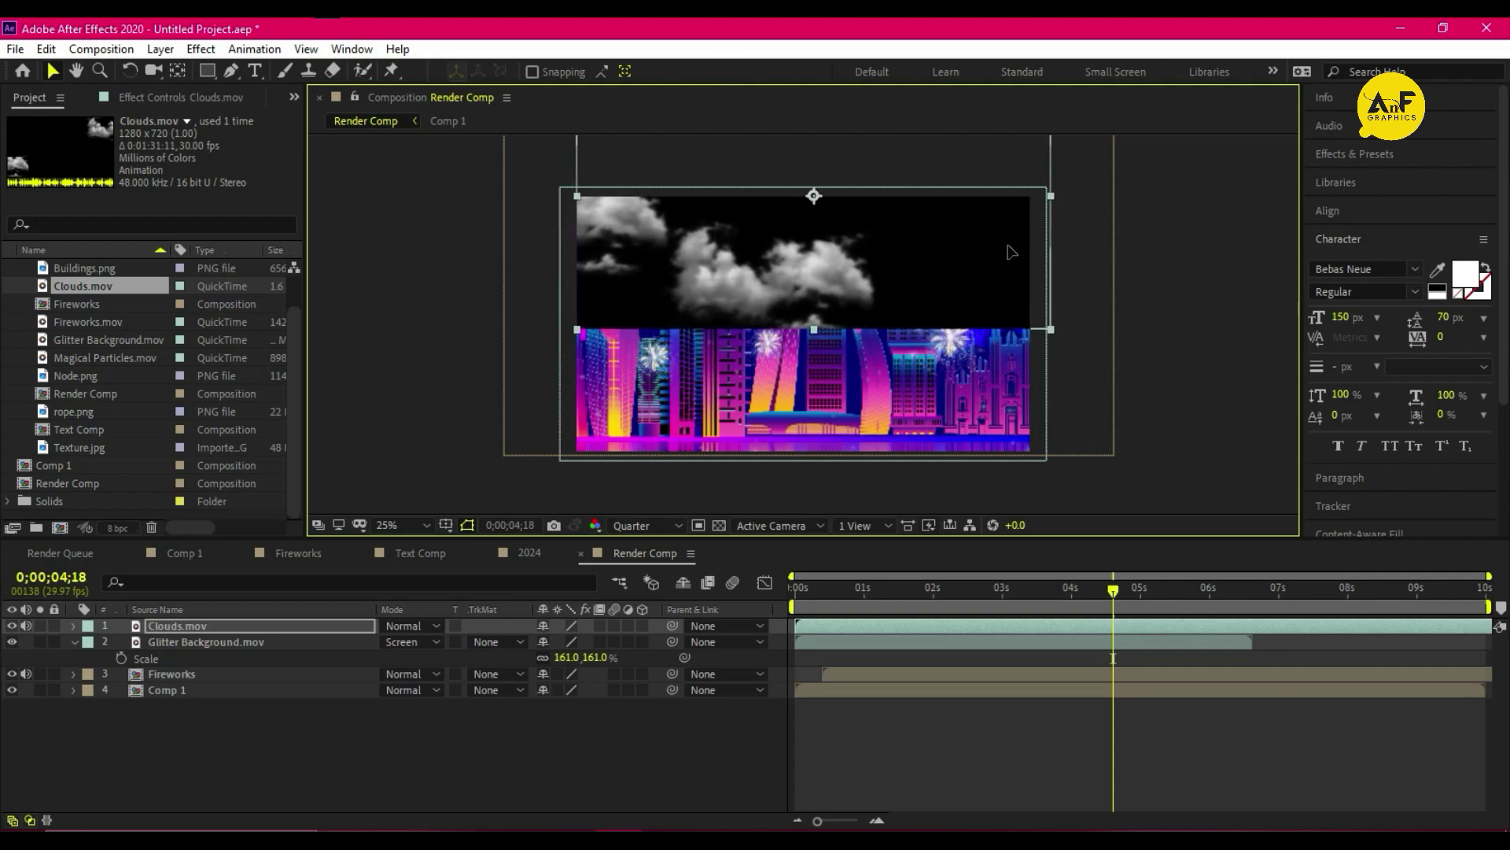
{"action": "left_click", "coordinate": [201, 626]}
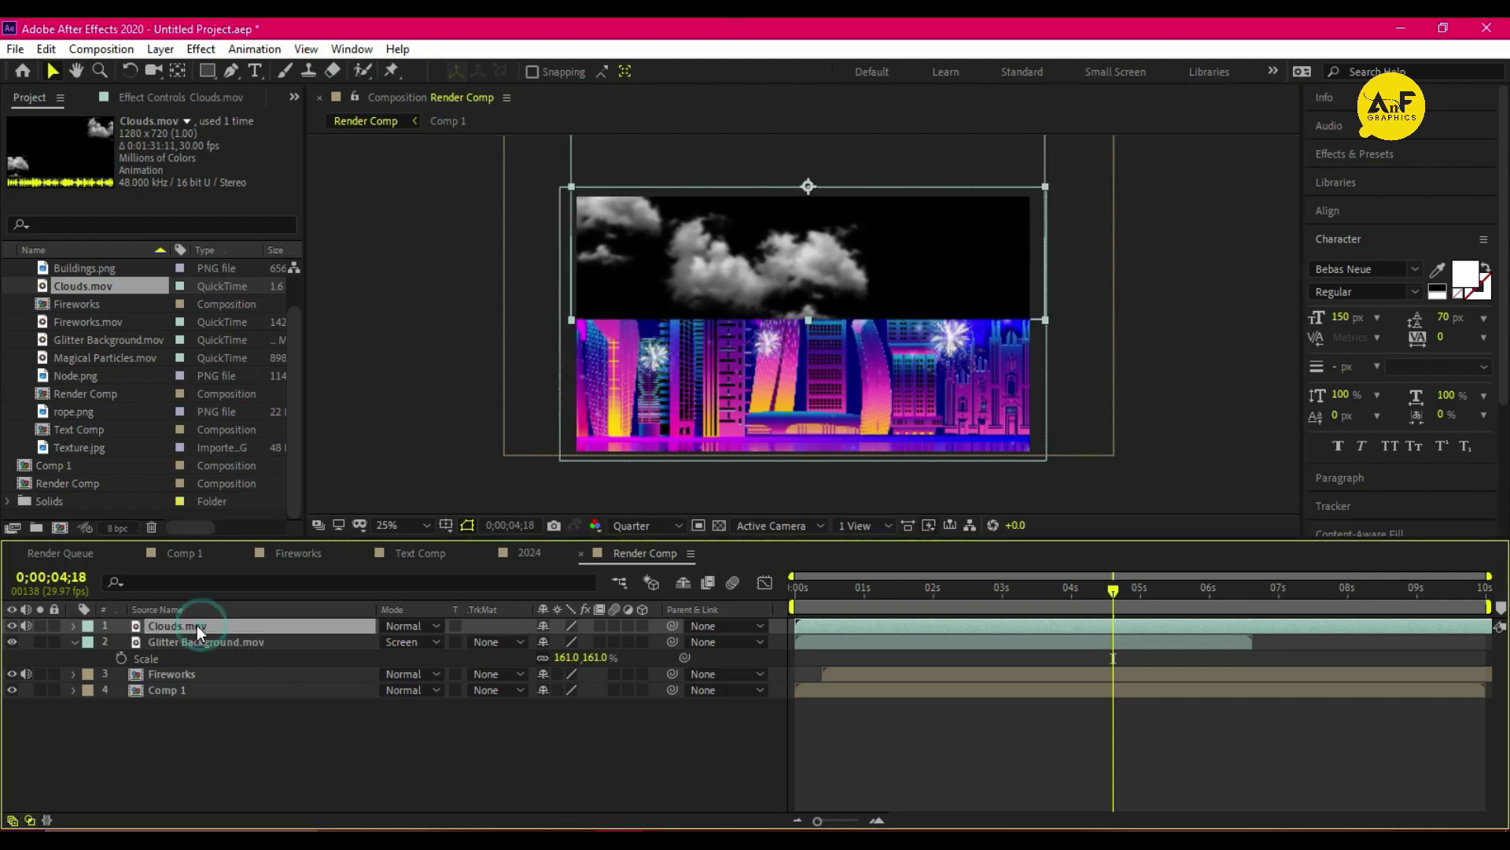
{"action": "left_click", "coordinate": [419, 625]}
- Screen-blend the clouds, then duplicate the layer and flip the copy horizontally
{"action": "left_click", "coordinate": [472, 344]}
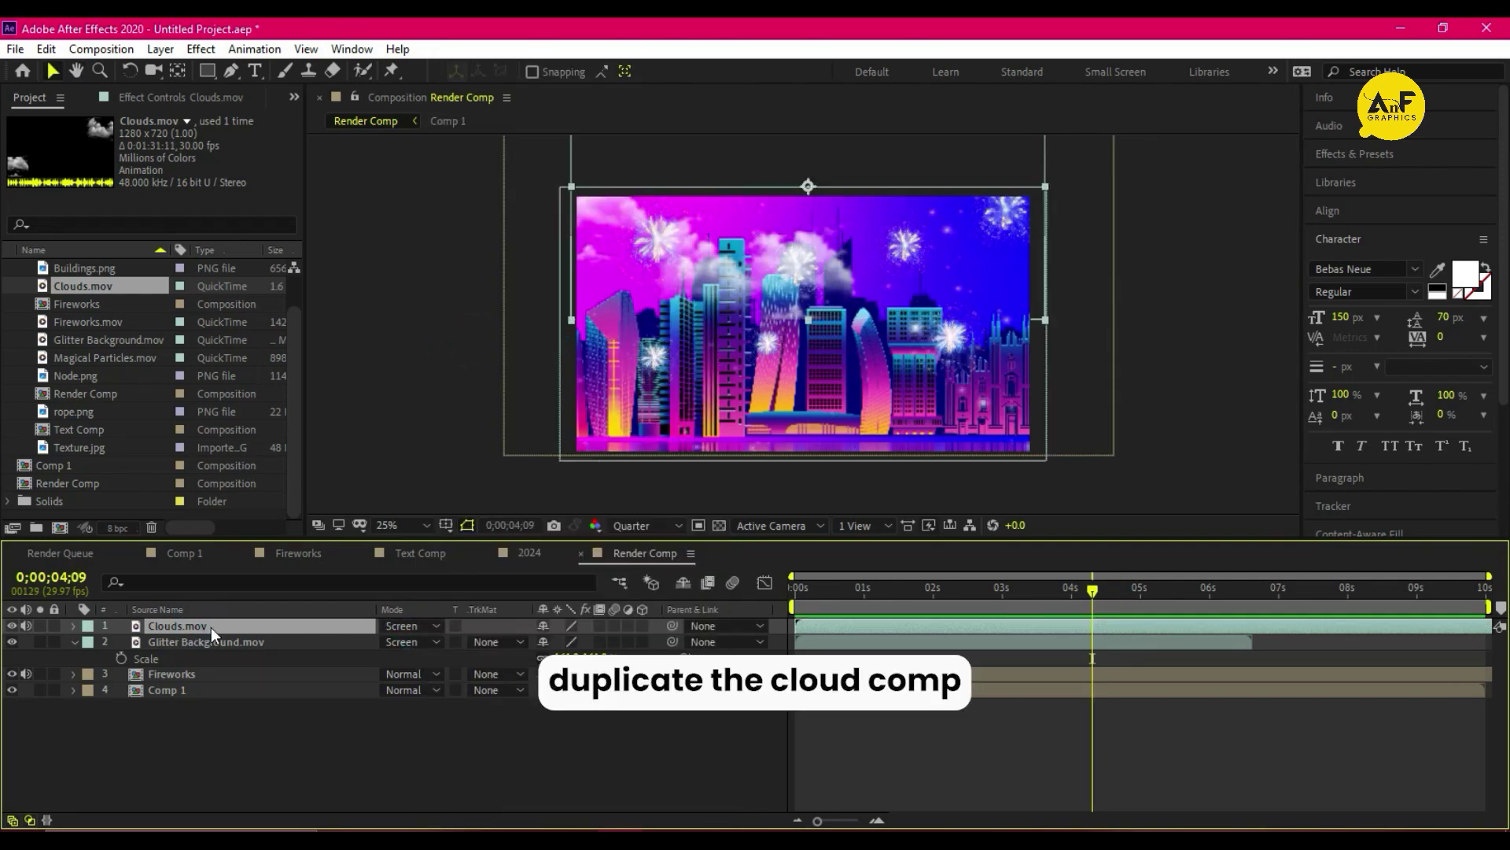
{"action": "key", "text": "ctrl+d"}
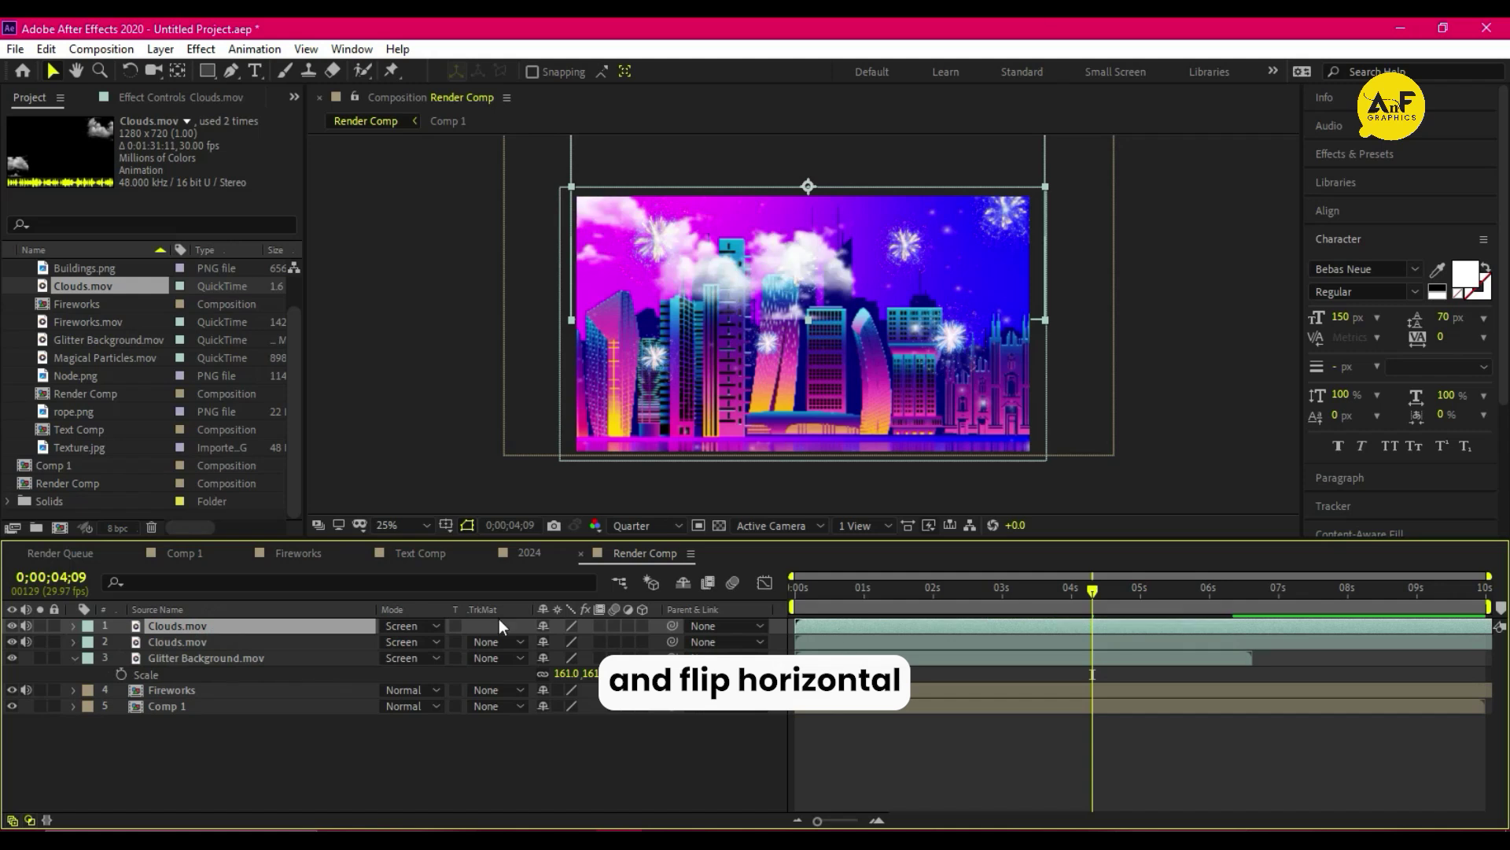
{"action": "right_click", "coordinate": [249, 626]}
{"action": "mouse_move", "coordinate": [339, 190]}
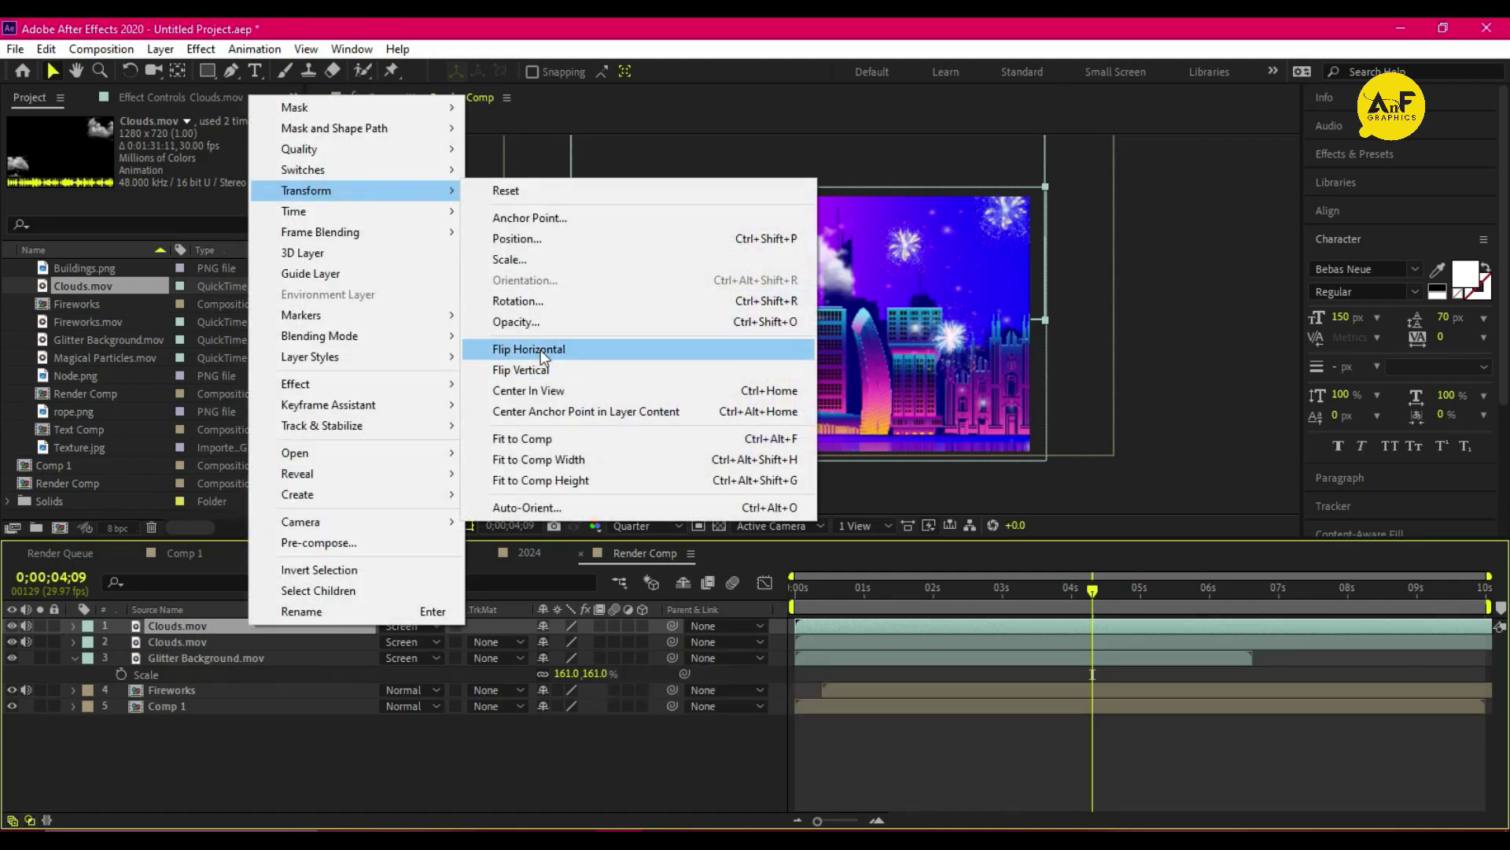
{"action": "left_click", "coordinate": [523, 343]}
{"action": "left_click", "coordinate": [1101, 209]}
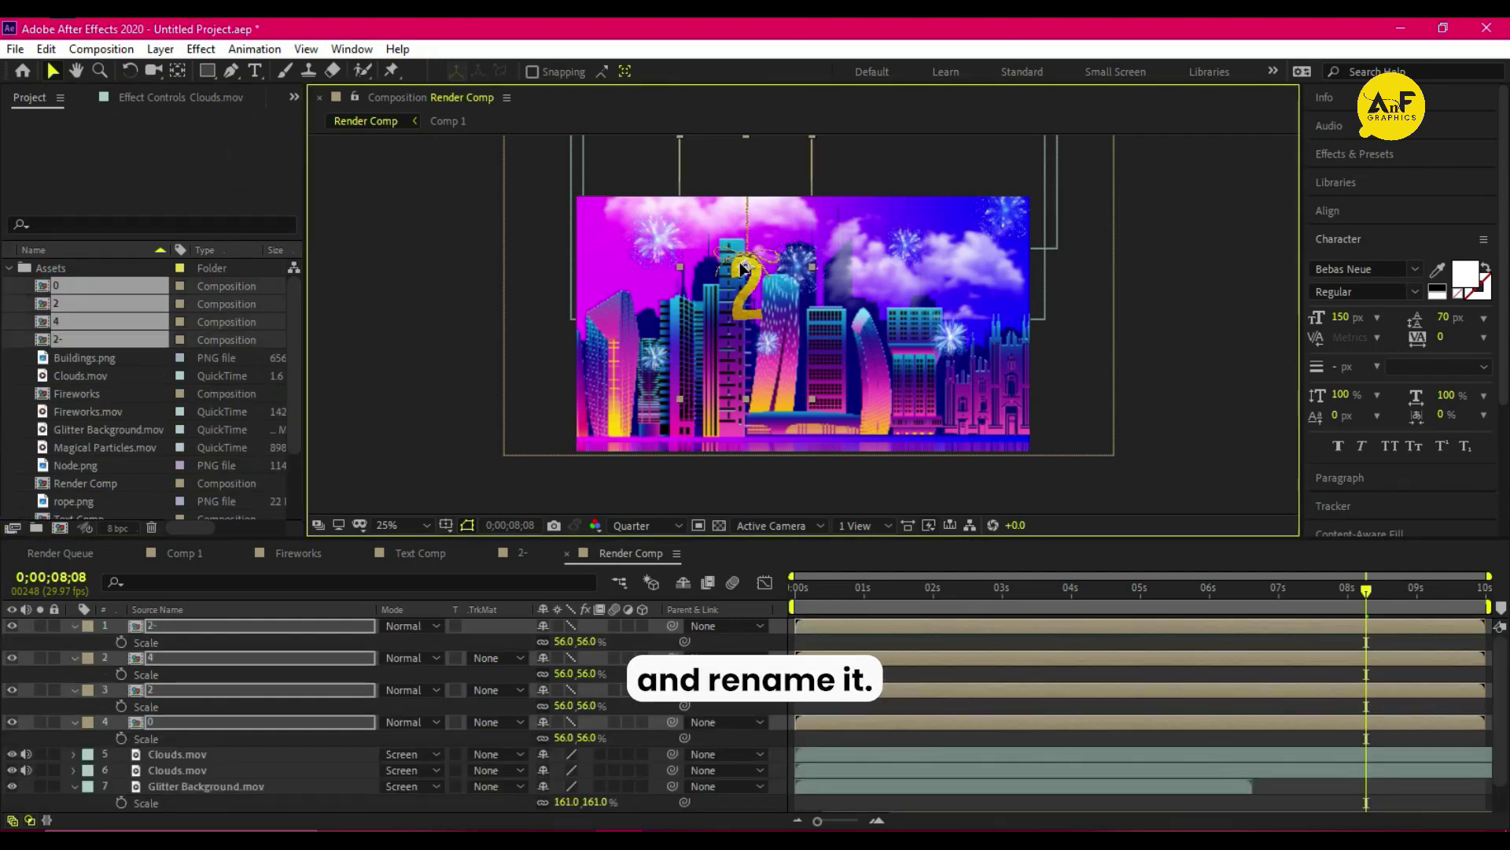
- Place another numeral tag beside the first, then select the digit text inside the 4 precomp
{"action": "mouse_move", "coordinate": [745, 269]}
{"action": "left_mouse_down"}
{"action": "mouse_move", "coordinate": [801, 286]}
{"action": "mouse_move", "coordinate": [873, 277]}
{"action": "left_mouse_up"}
{"action": "left_click", "coordinate": [755, 274]}
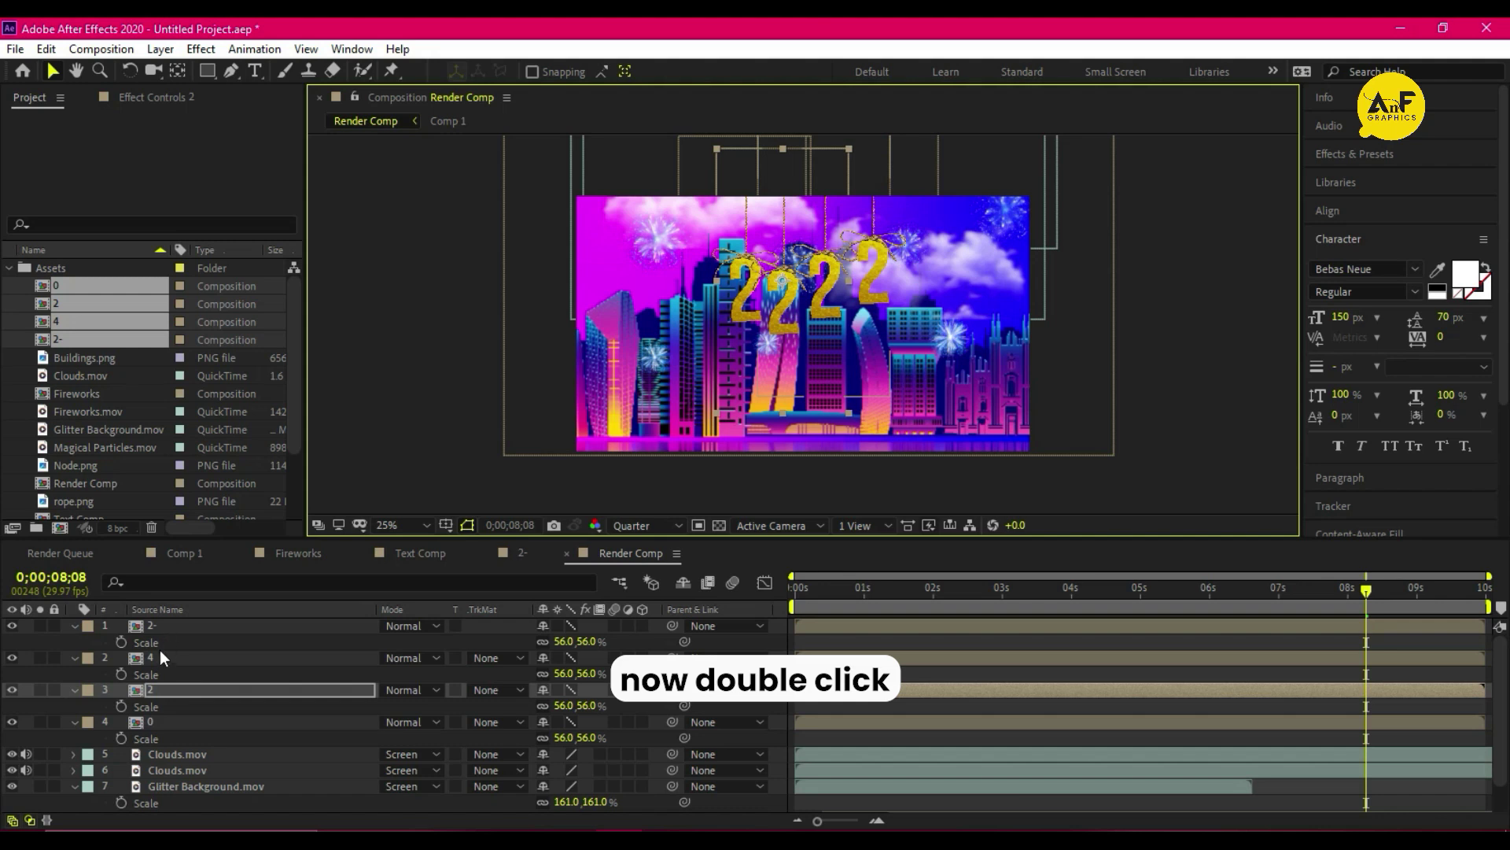
{"action": "double_click", "coordinate": [159, 657]}
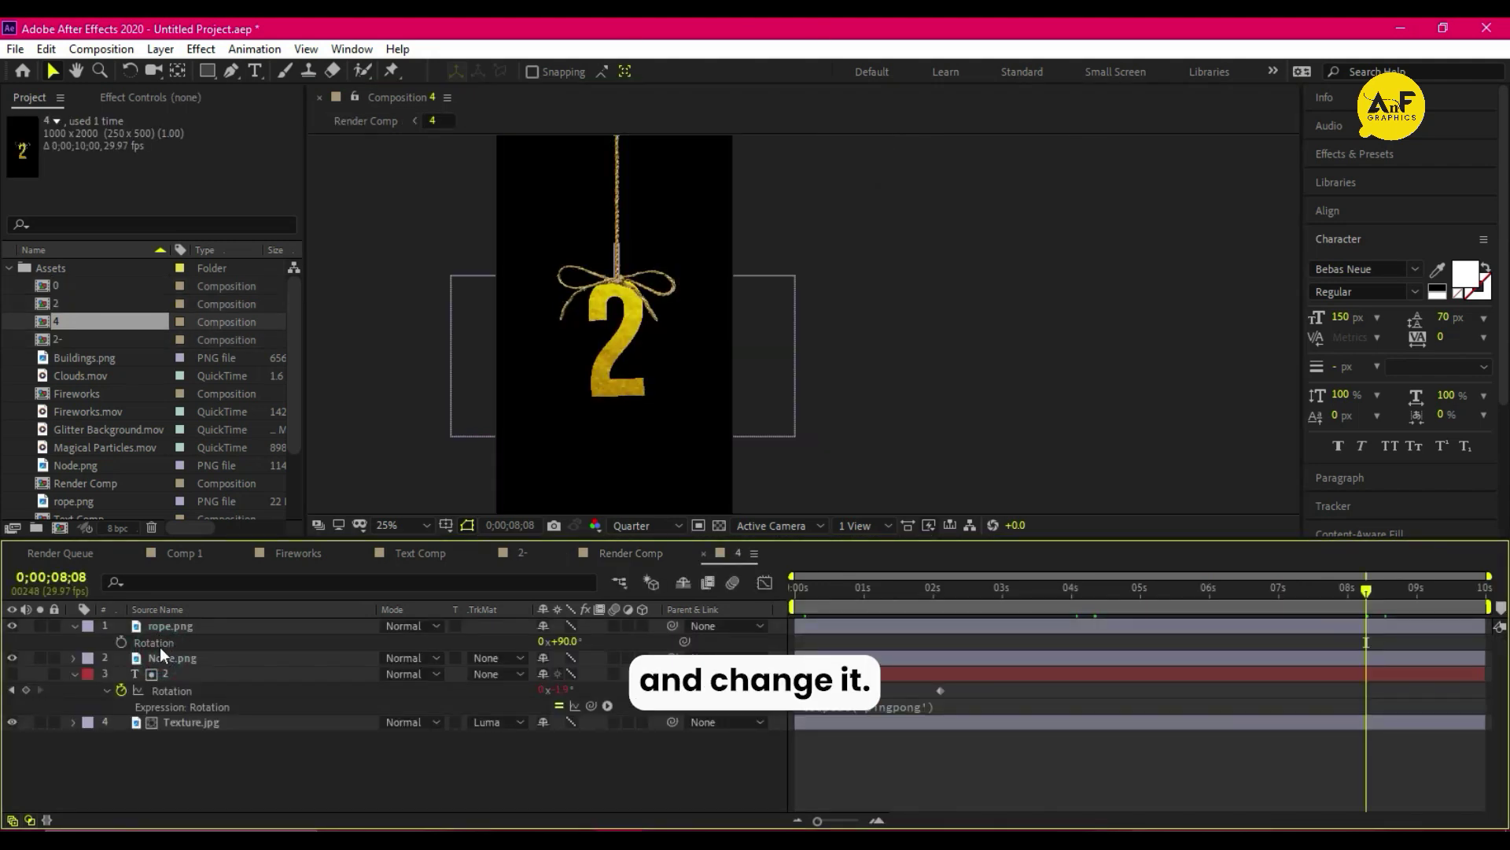
{"action": "left_click", "coordinate": [181, 671]}
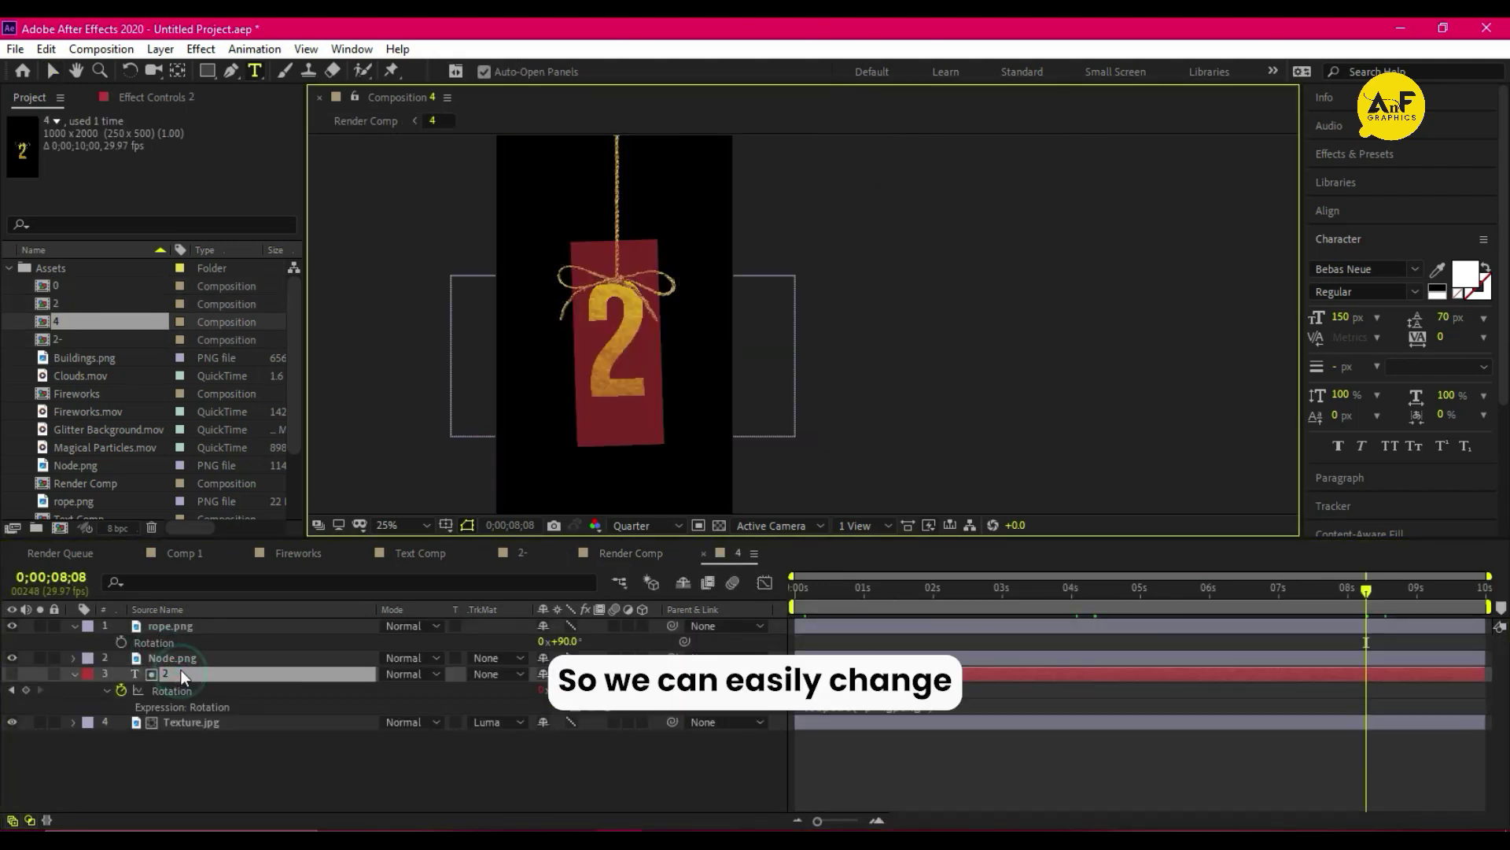
{"action": "type", "text": "4"}
{"action": "scroll", "coordinate": [675, 445], "scroll_direction": "up", "scroll_amount": 3}
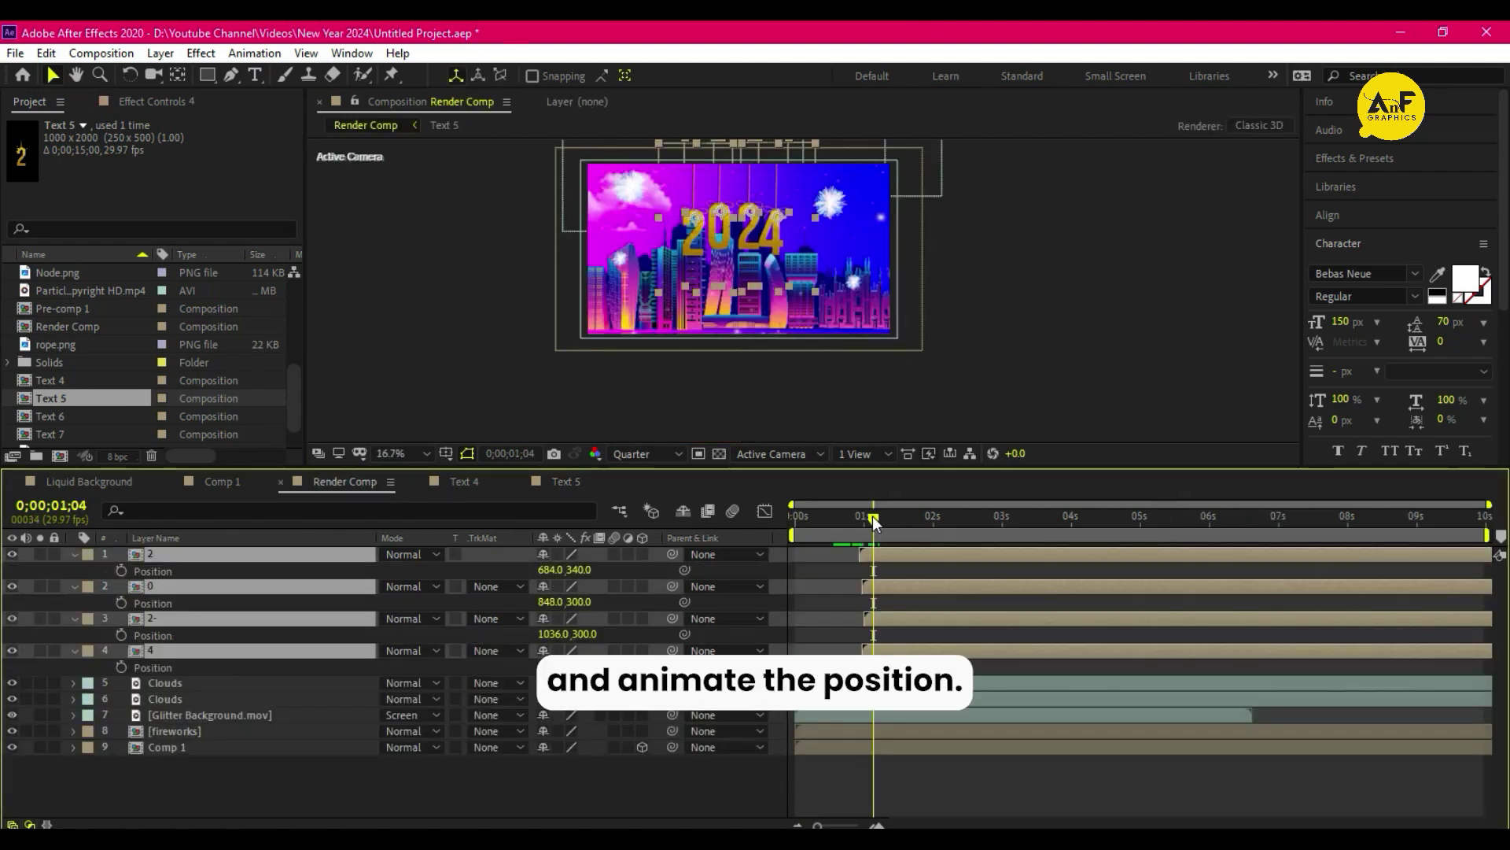
- Keyframe the numerals' Position at about 1s, starting them above the frame
{"action": "left_click_drag", "start_coordinate": [872, 515], "coordinate": [885, 519]}
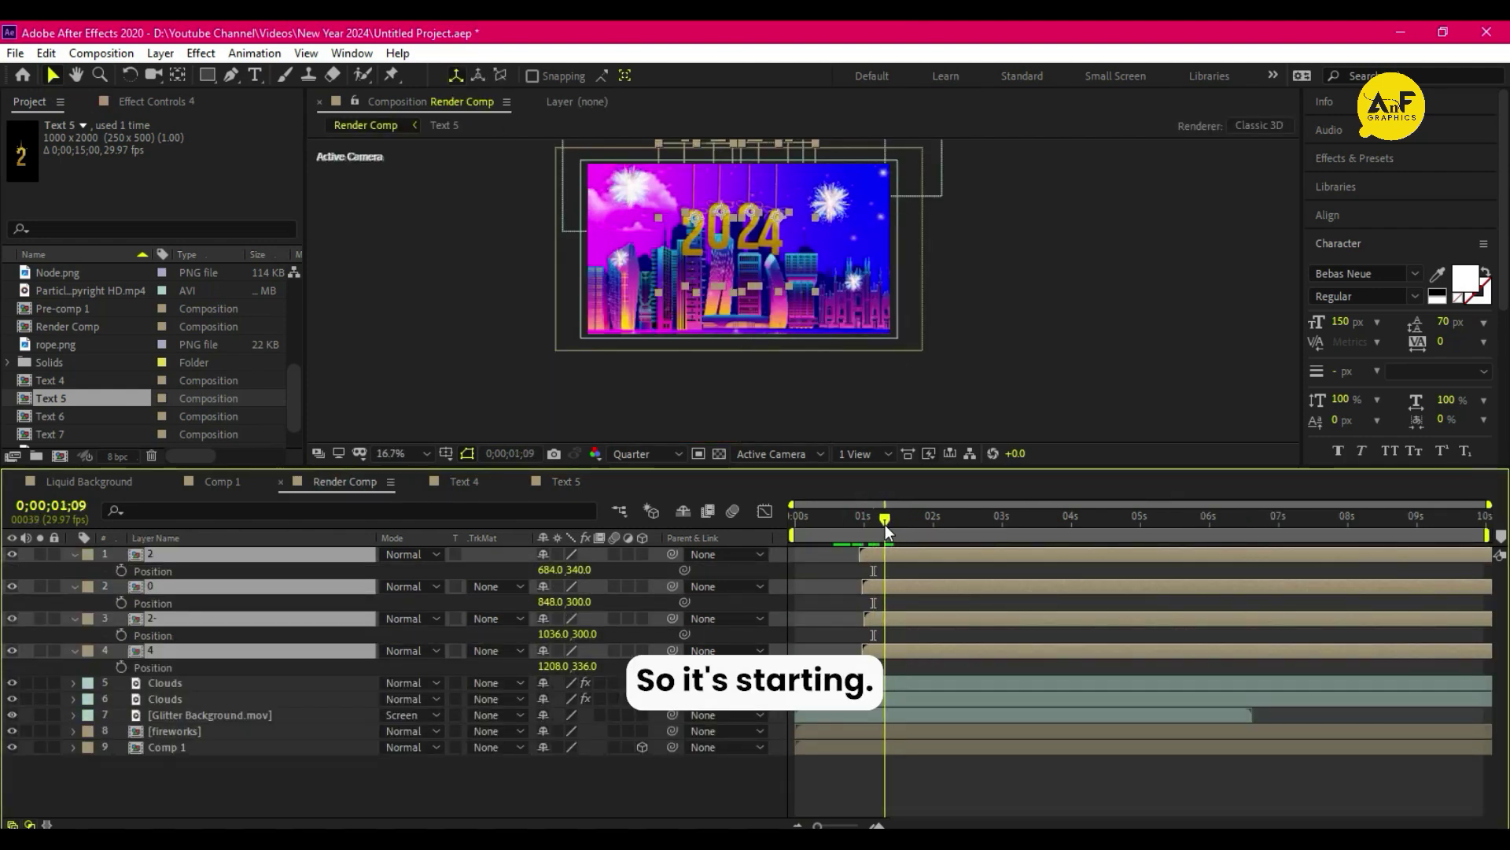
{"action": "left_click", "coordinate": [122, 570]}
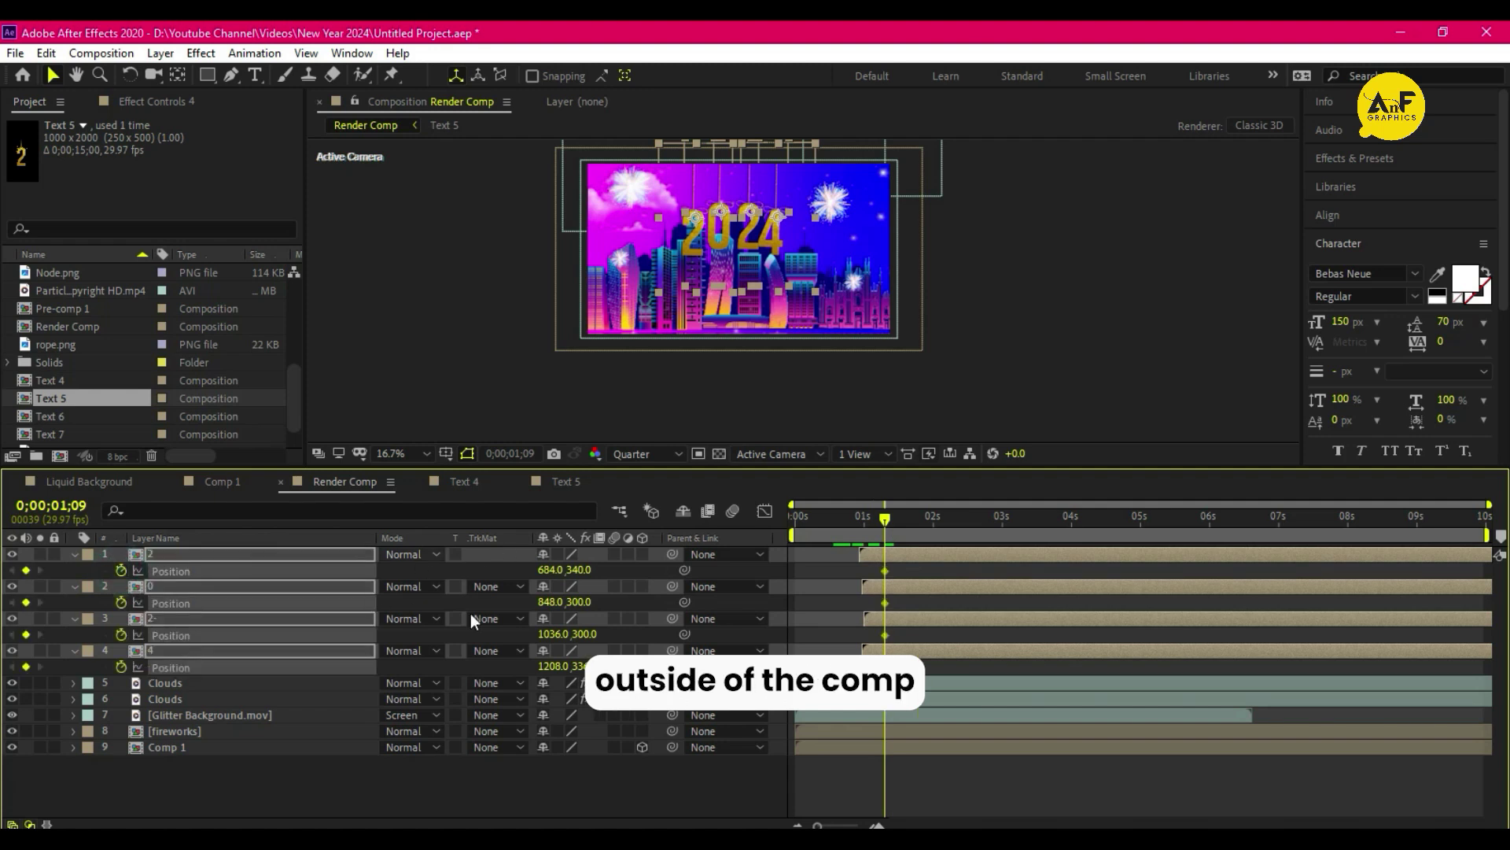
{"action": "left_click_drag", "start_coordinate": [886, 516], "coordinate": [865, 516]}
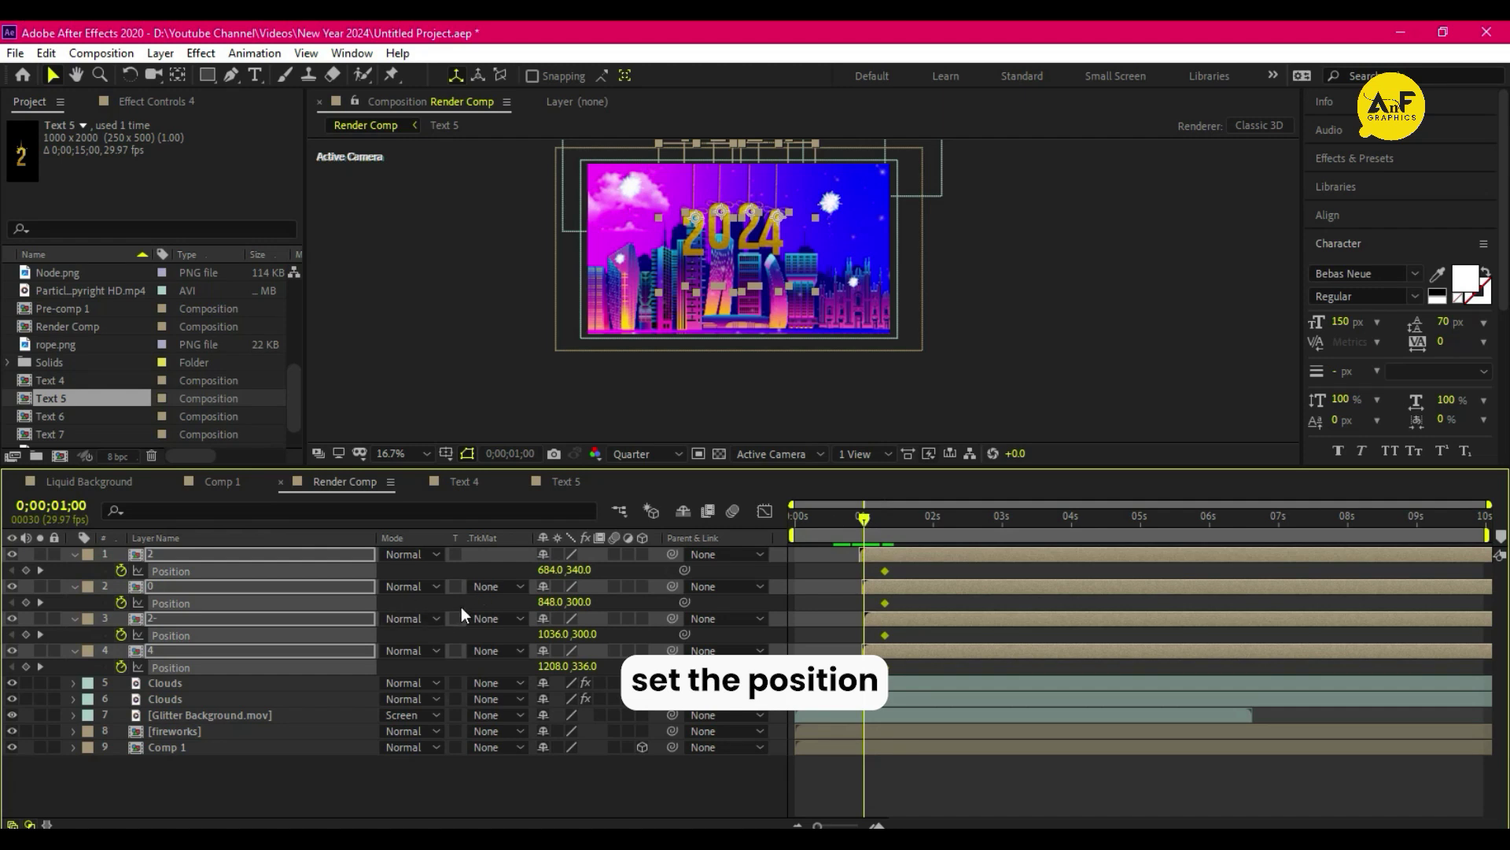
{"action": "left_click_drag", "start_coordinate": [580, 601], "coordinate": [580, 449]}
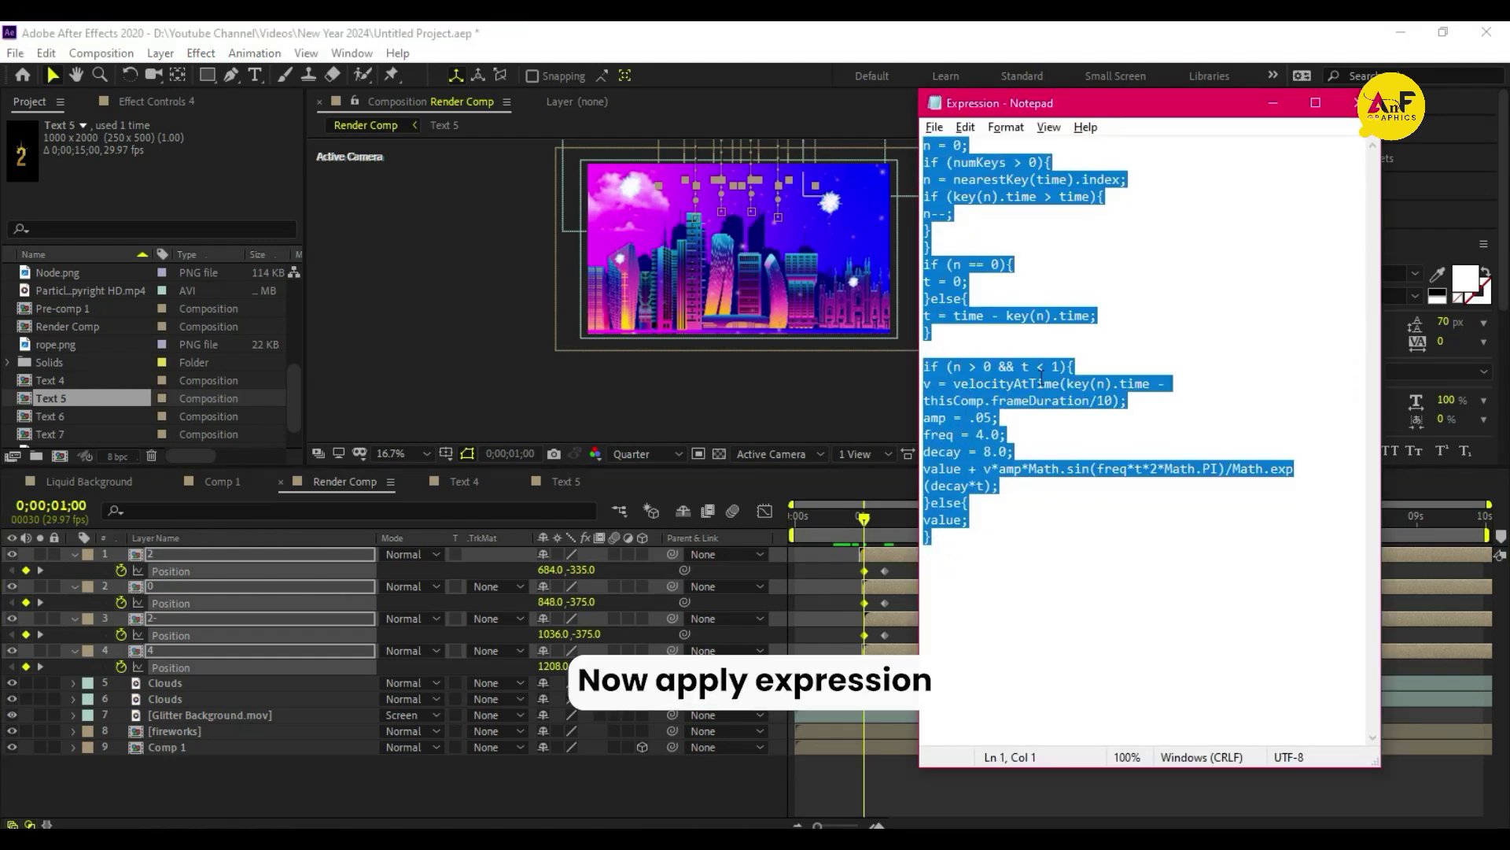
- Paste the bounce expression onto the numerals' Position property
{"action": "left_click", "coordinate": [514, 599]}
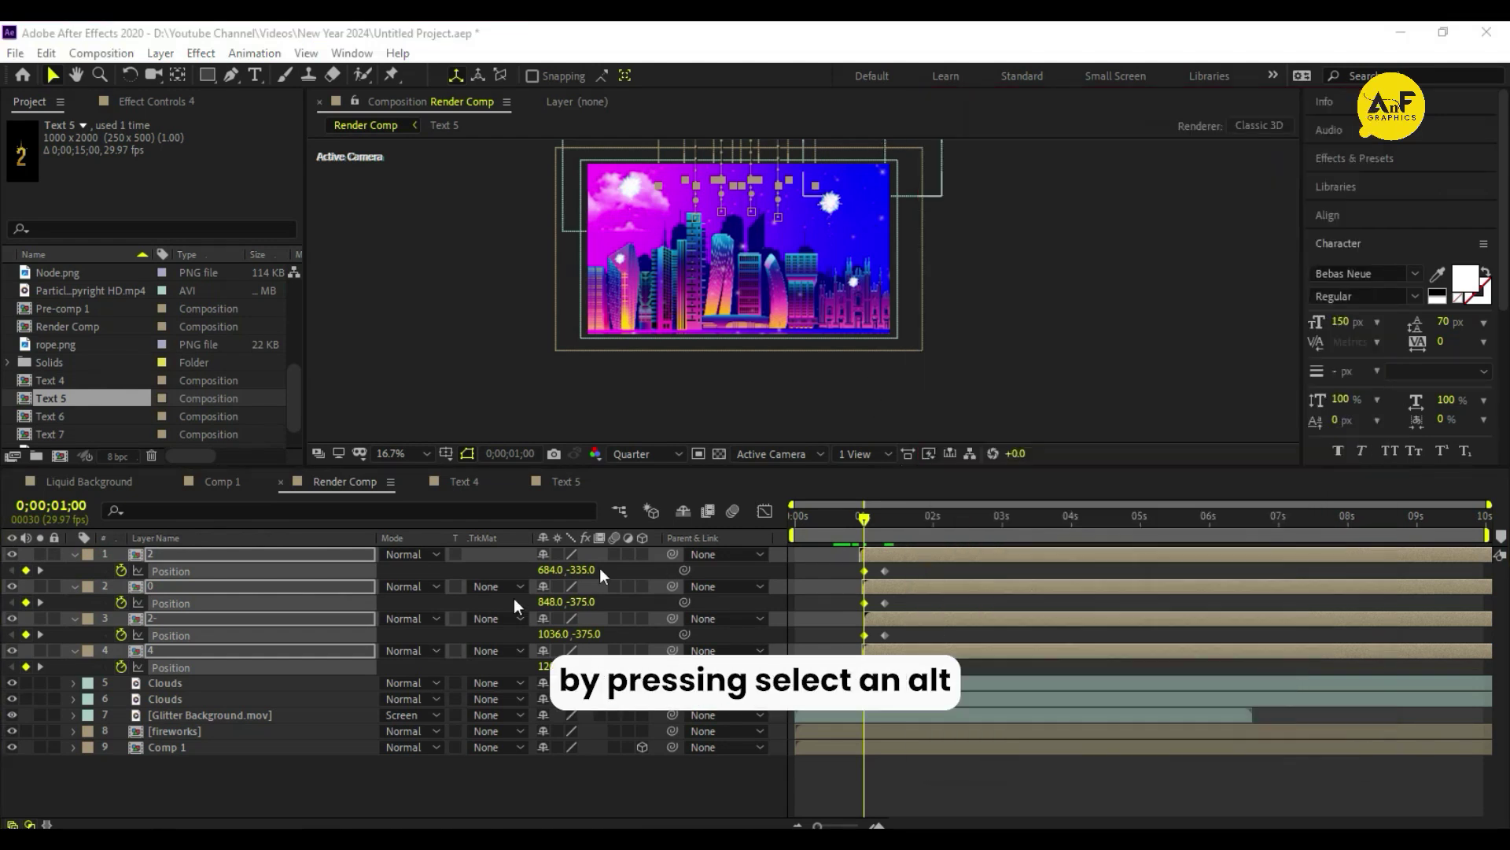
{"action": "left_click", "coordinate": [120, 572], "text": "alt"}
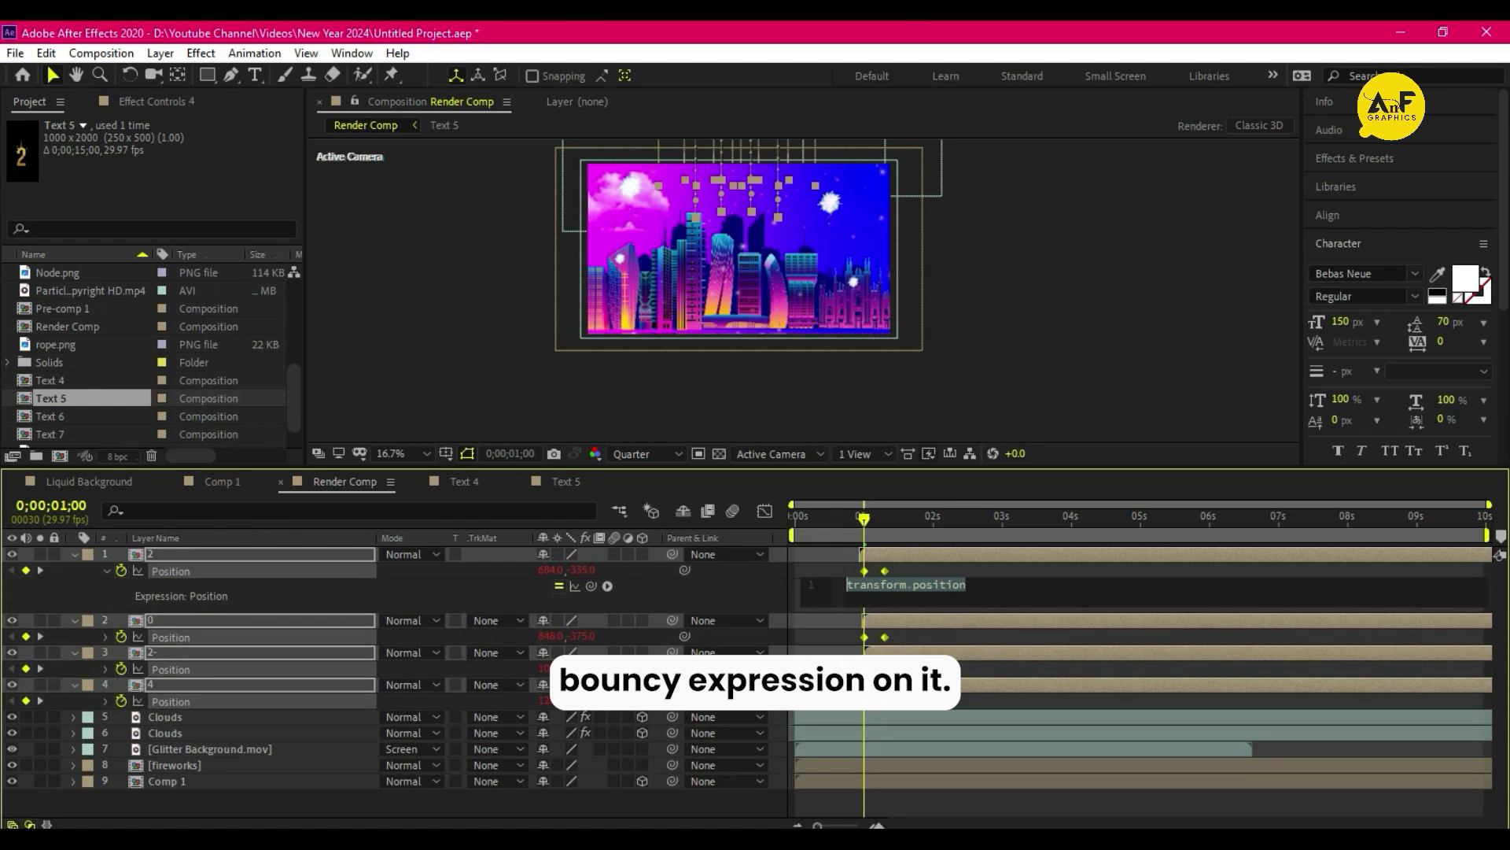
{"action": "key", "text": "ctrl+v"}
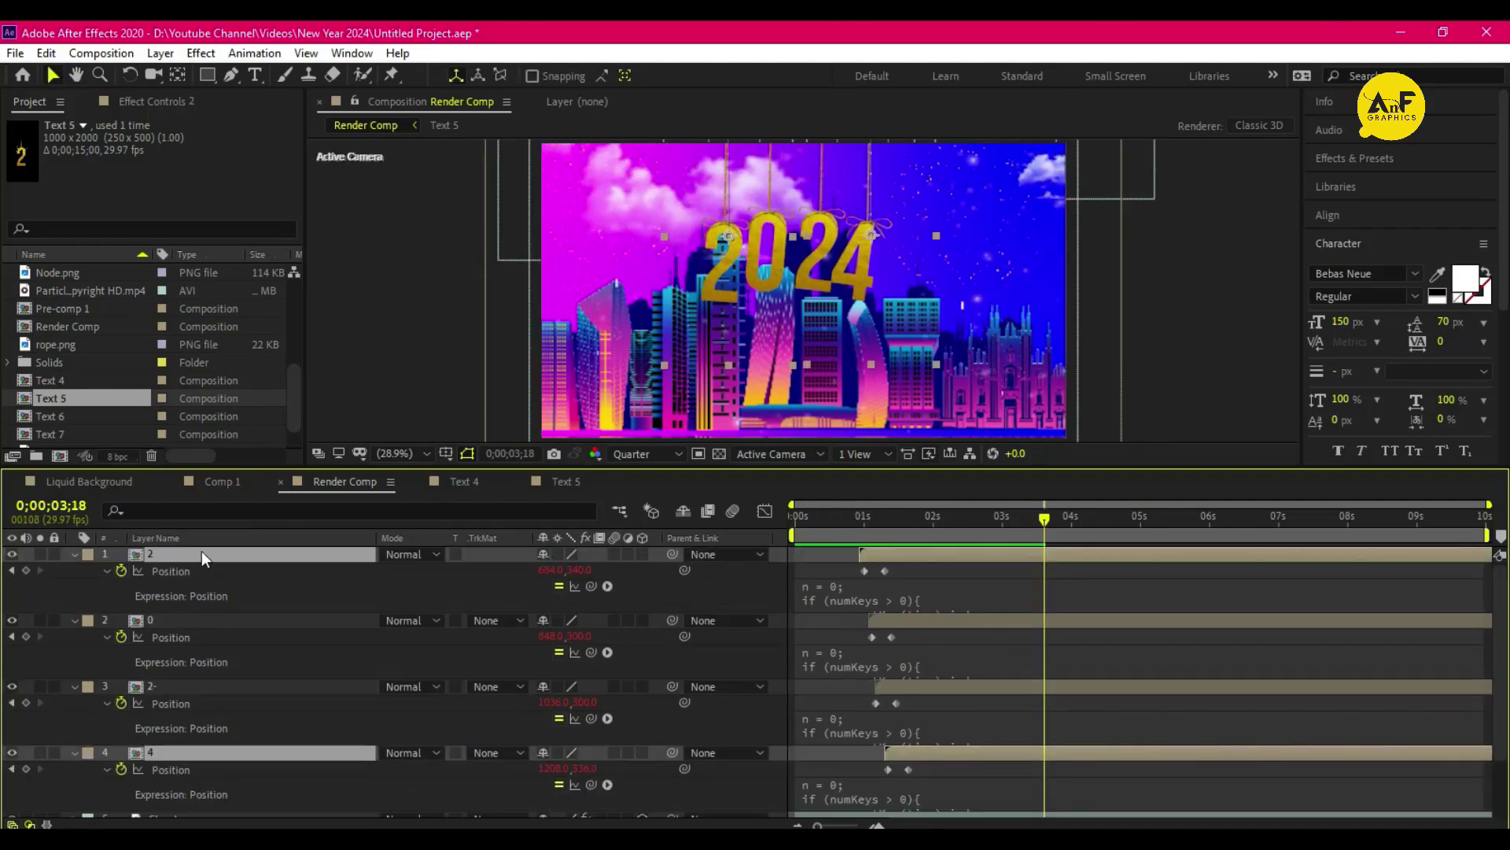
- Pre-compose the four numeral layers as Text 2024 and begin a new composition
{"action": "key", "text": "u"}
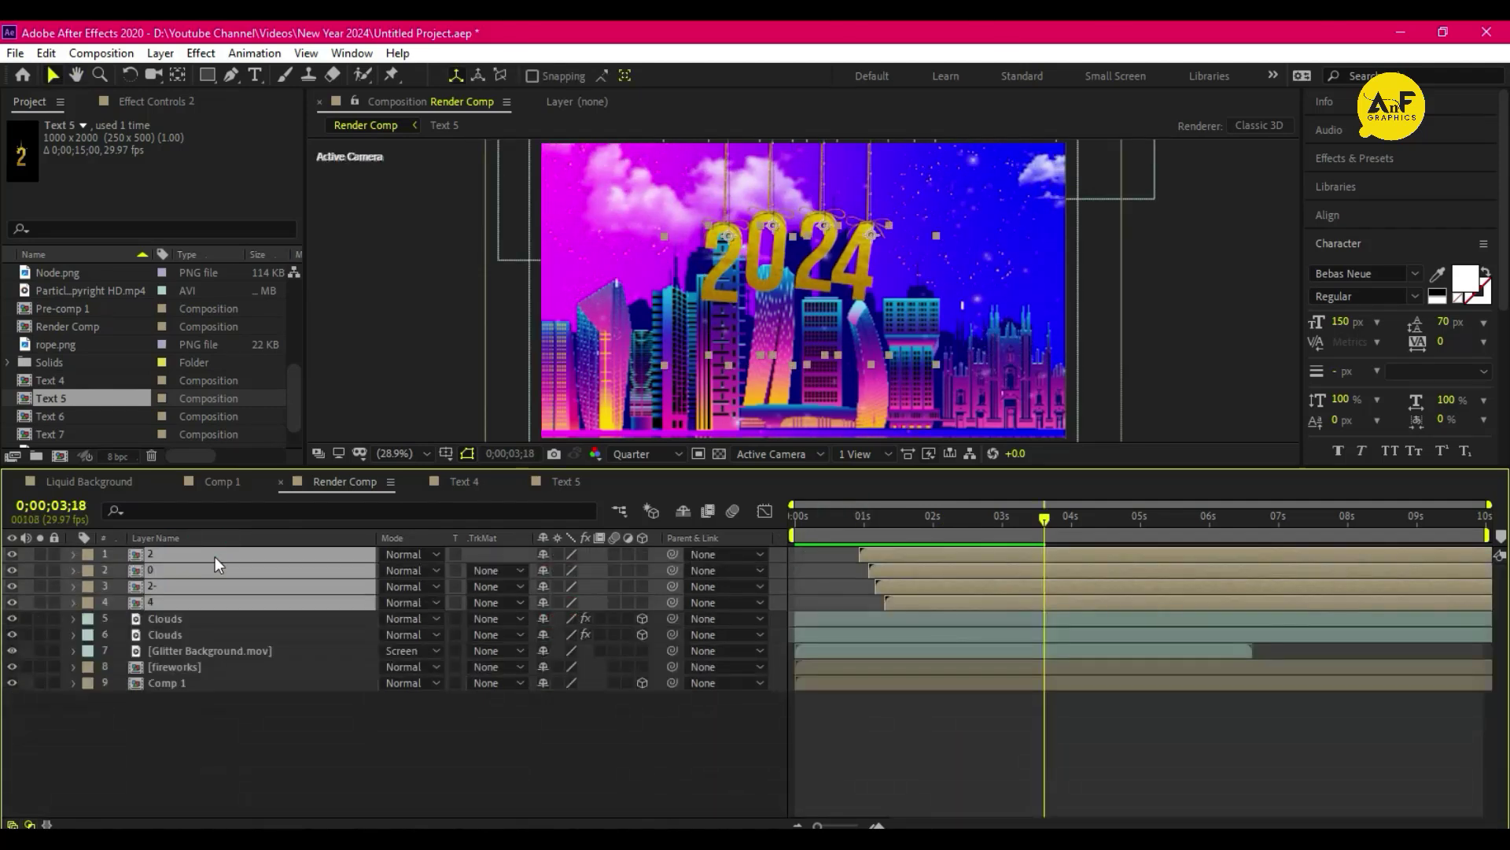
{"action": "right_click", "coordinate": [216, 555]}
{"action": "left_click", "coordinate": [270, 477]}
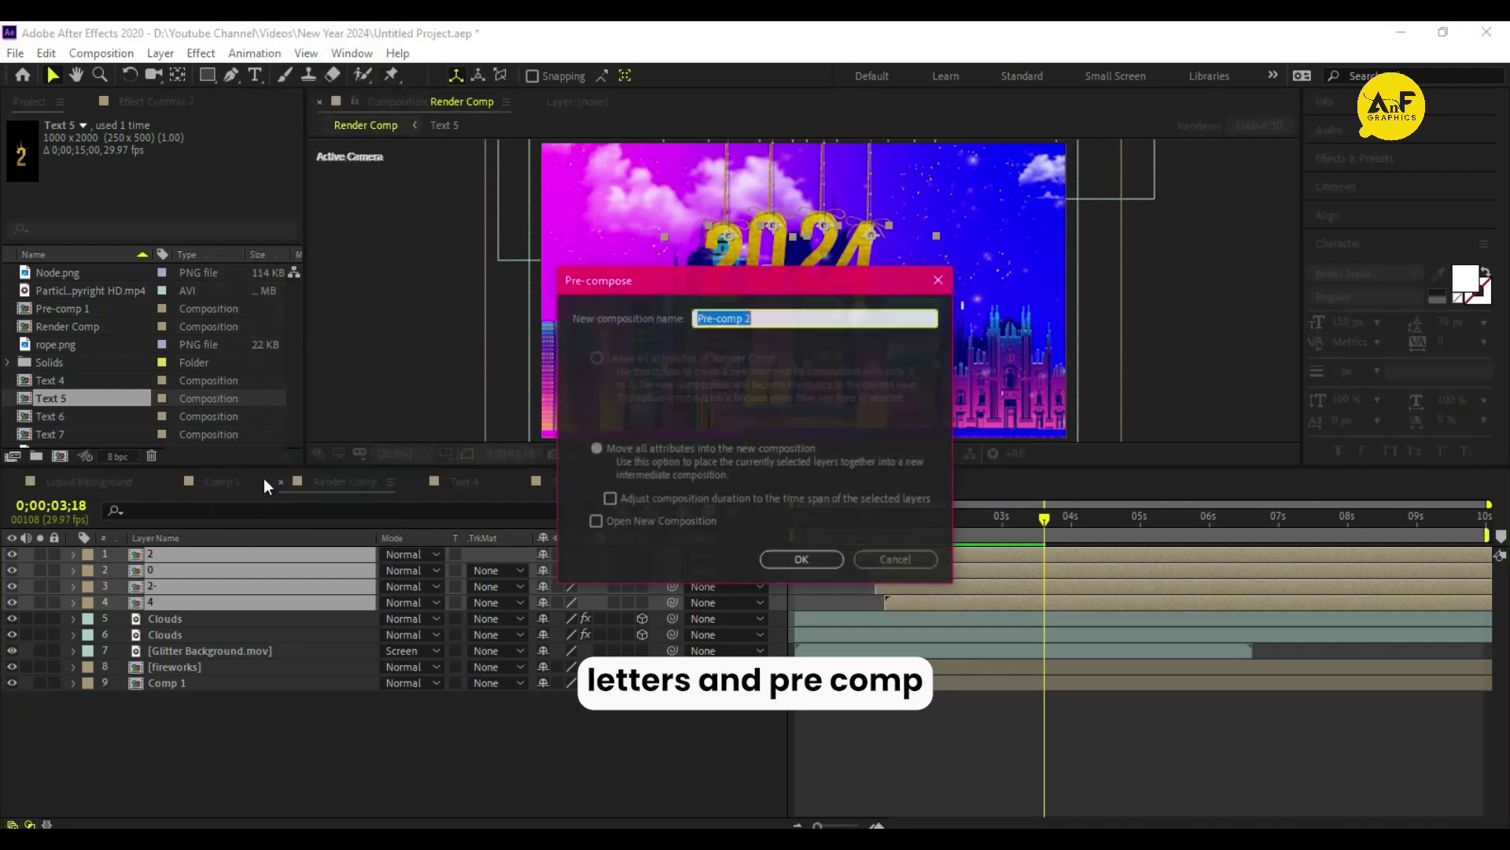
{"action": "type", "text": "Text 2024"}
{"action": "key", "text": "Return"}
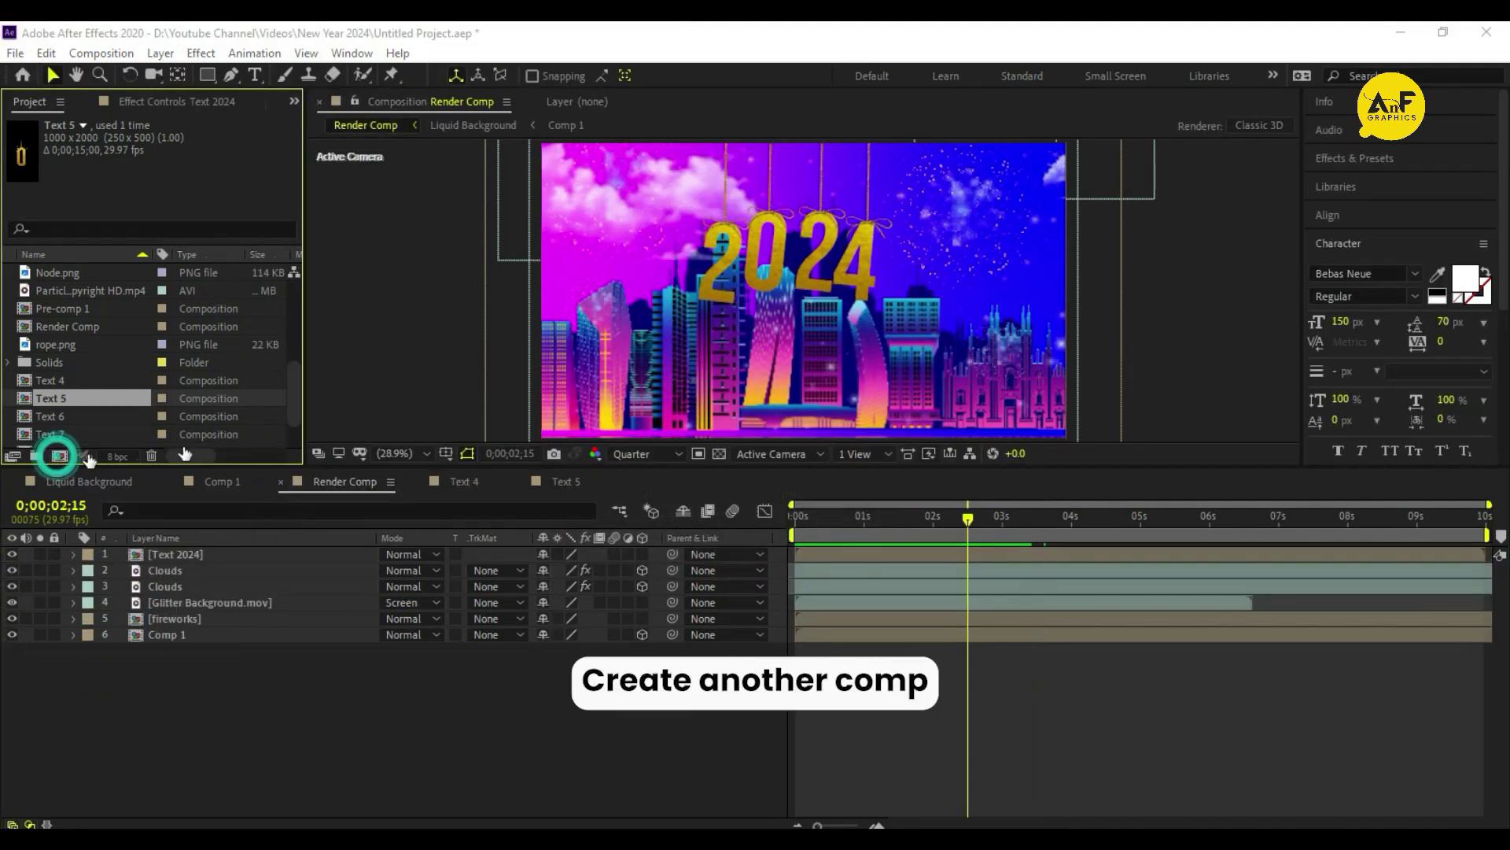
{"action": "left_click", "coordinate": [60, 456]}
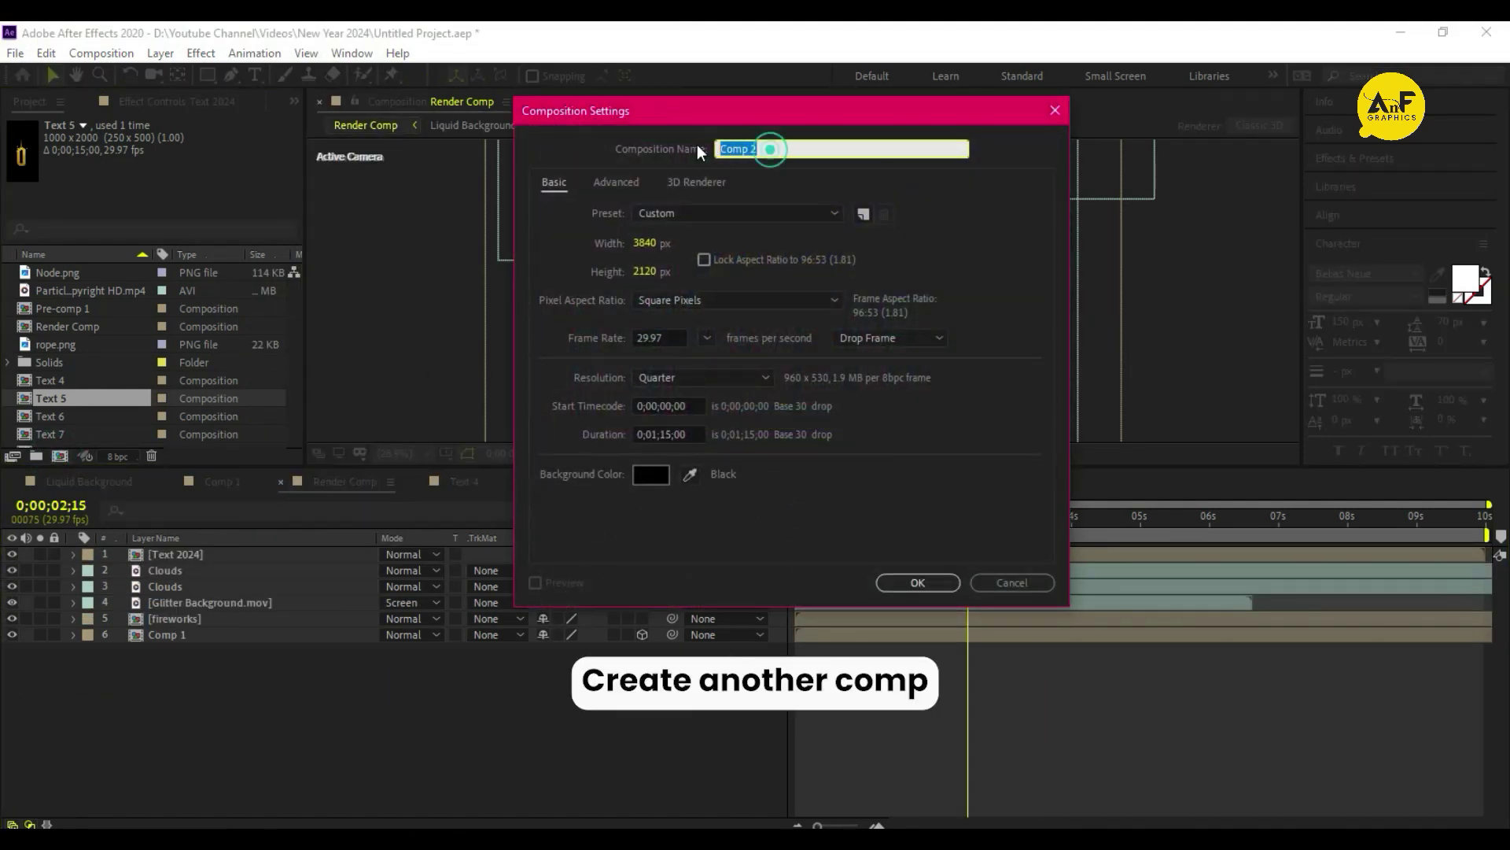
{"action": "type", "text": "Text Ed"}
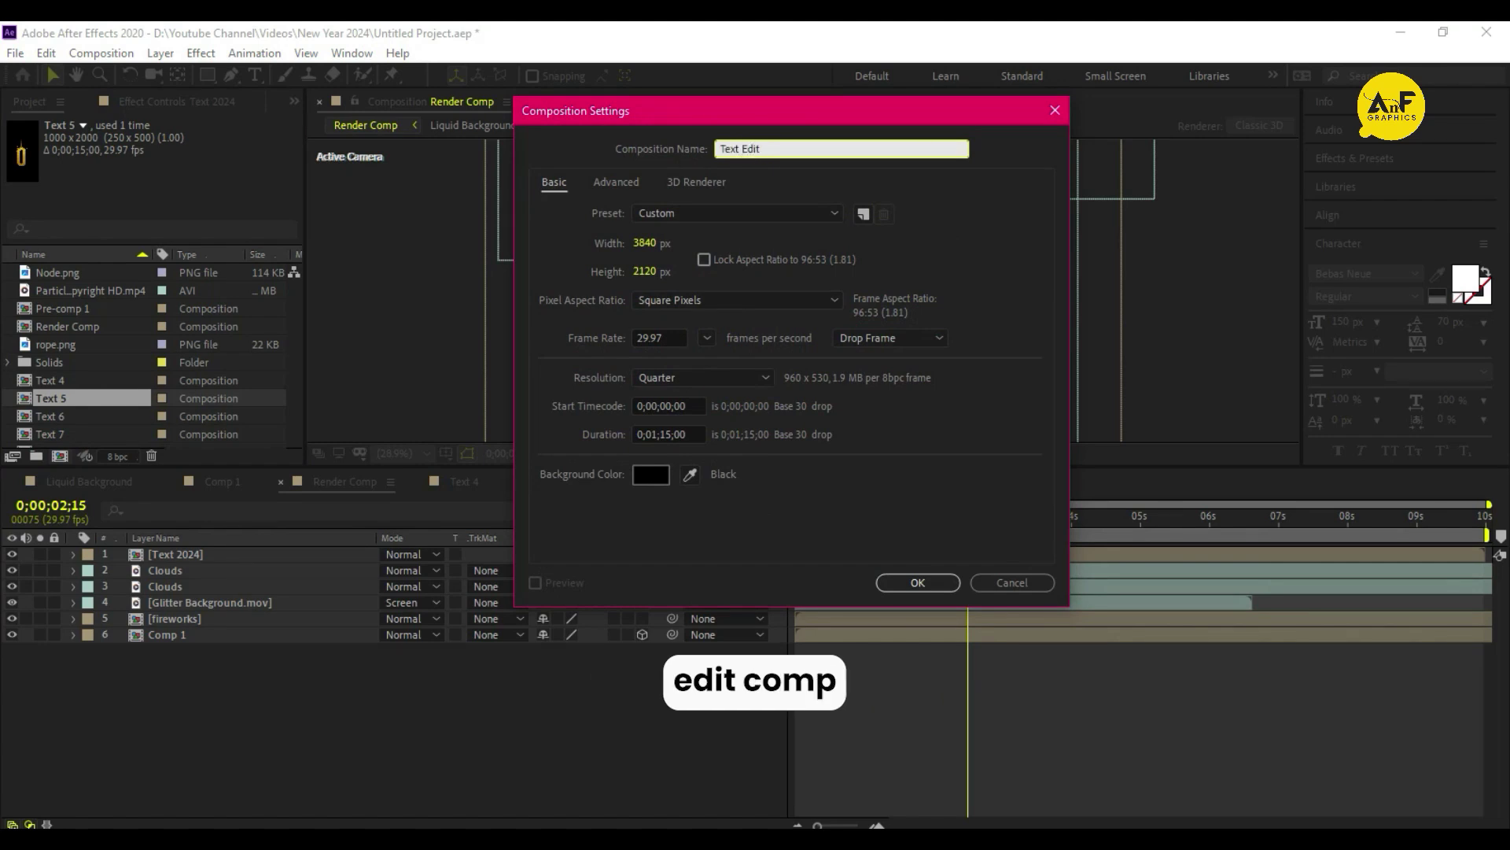
{"action": "type", "text": "it"}
- Confirm the Text Edit composition and write the HAPPY NEW YEAR headline in it
{"action": "key", "text": "Return"}
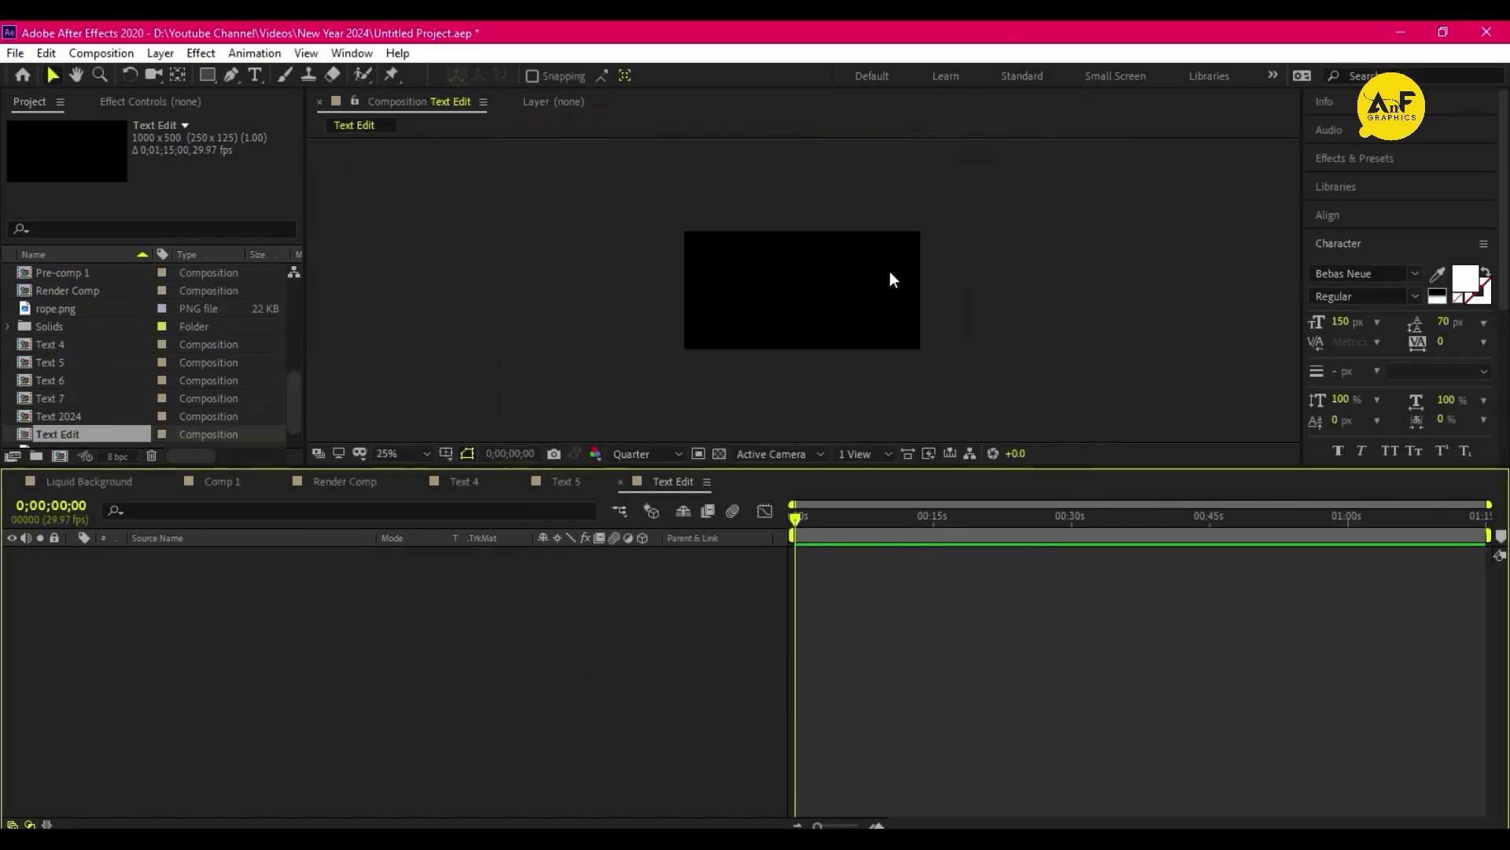
{"action": "key", "text": "ctrl+t"}
{"action": "left_click", "coordinate": [716, 311]}
{"action": "type", "text": "Happy "}
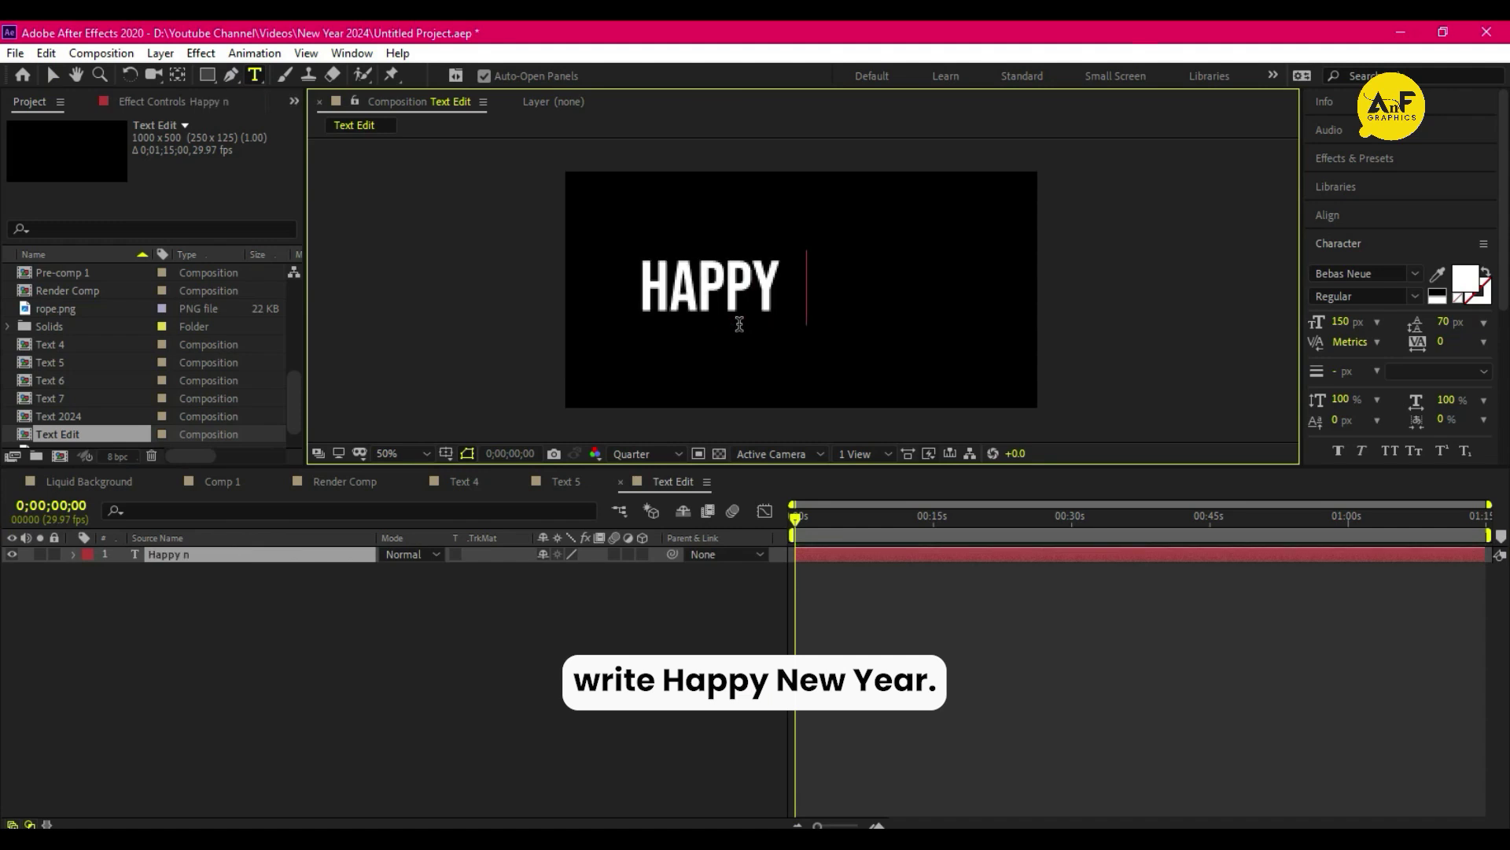
{"action": "type", "text": "new year"}
{"action": "key", "text": "ctrl+Return"}
- Align the text to horizontal and vertical center and reveal its layer properties
{"action": "left_click", "coordinate": [1328, 214]}
{"action": "left_click", "coordinate": [1354, 263]}
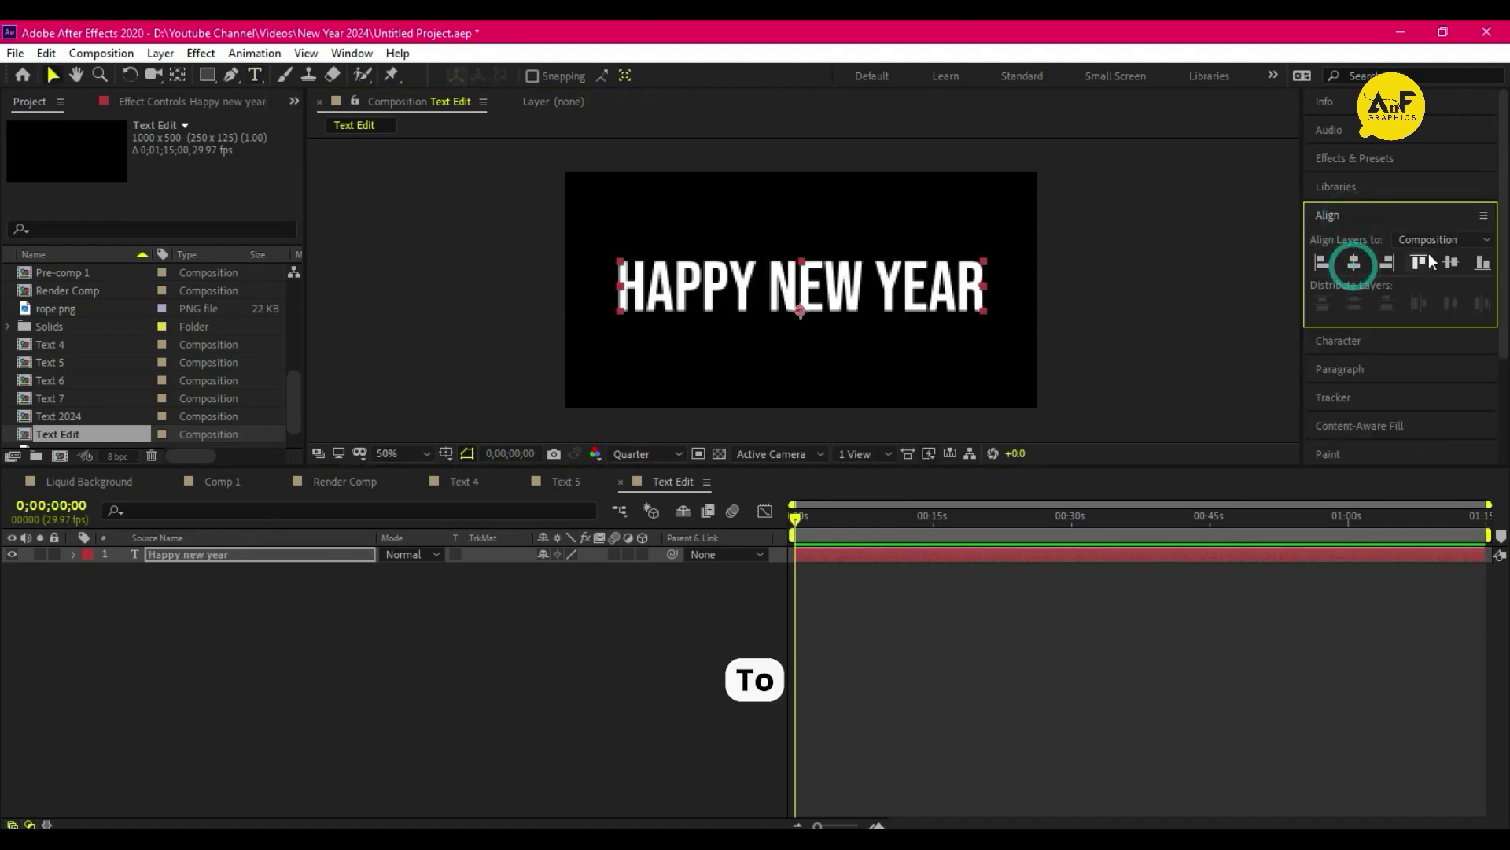
{"action": "left_click", "coordinate": [1451, 263]}
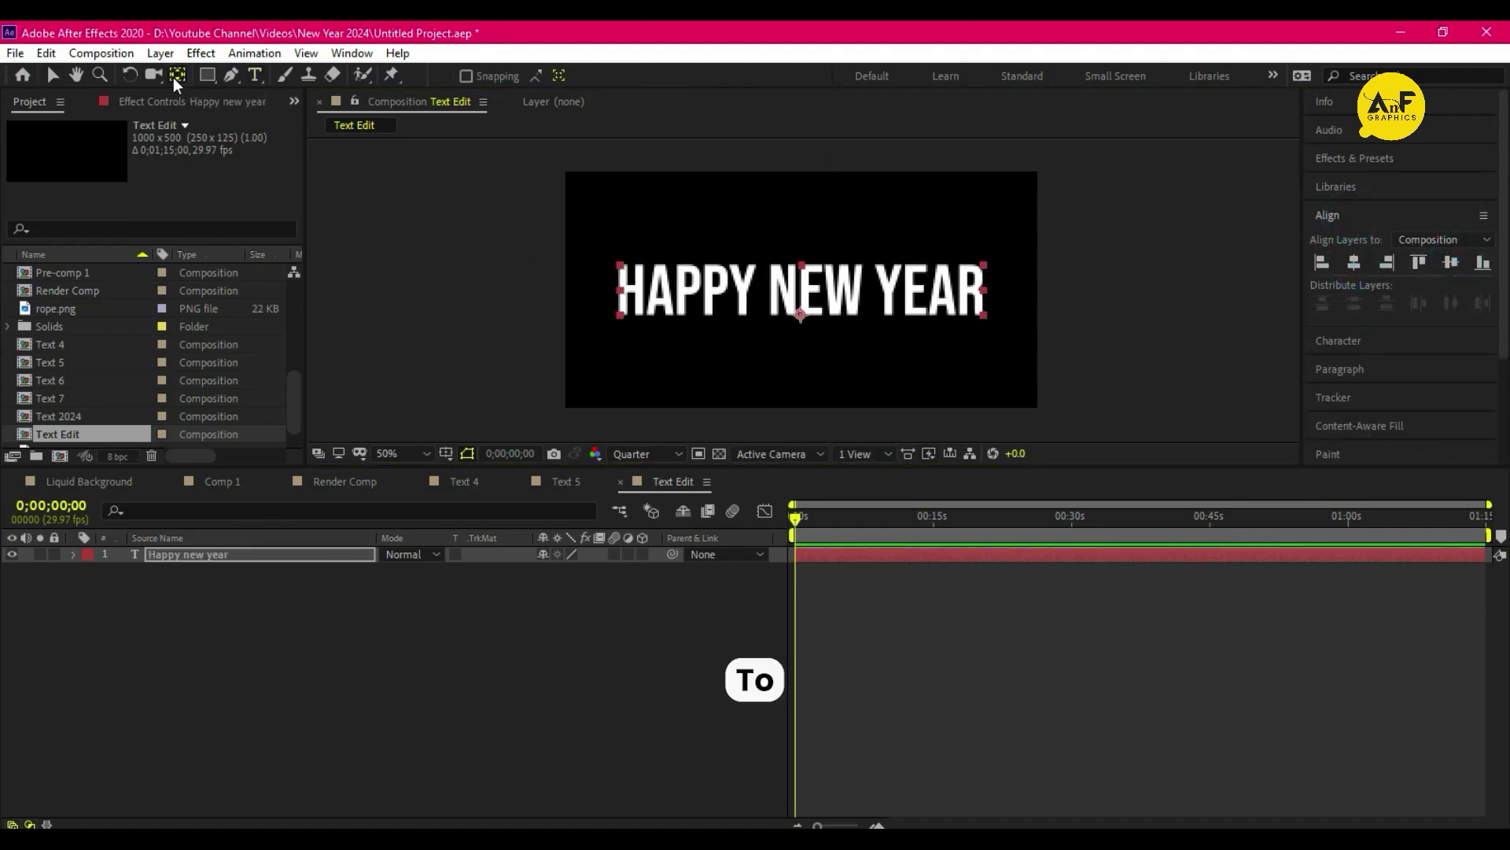
{"action": "left_click", "coordinate": [55, 76]}
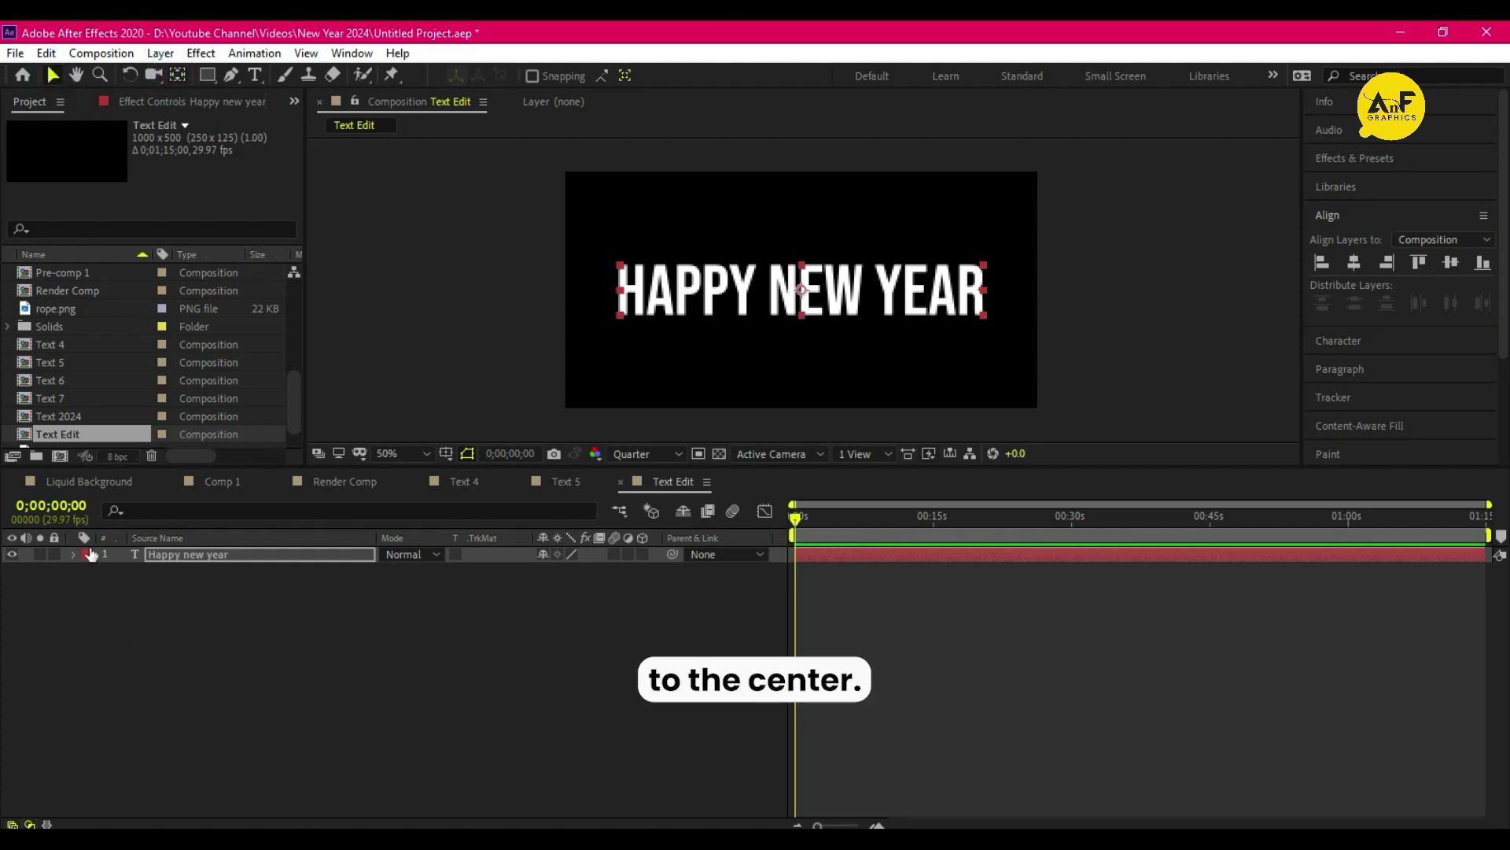
{"action": "left_click", "coordinate": [75, 554]}
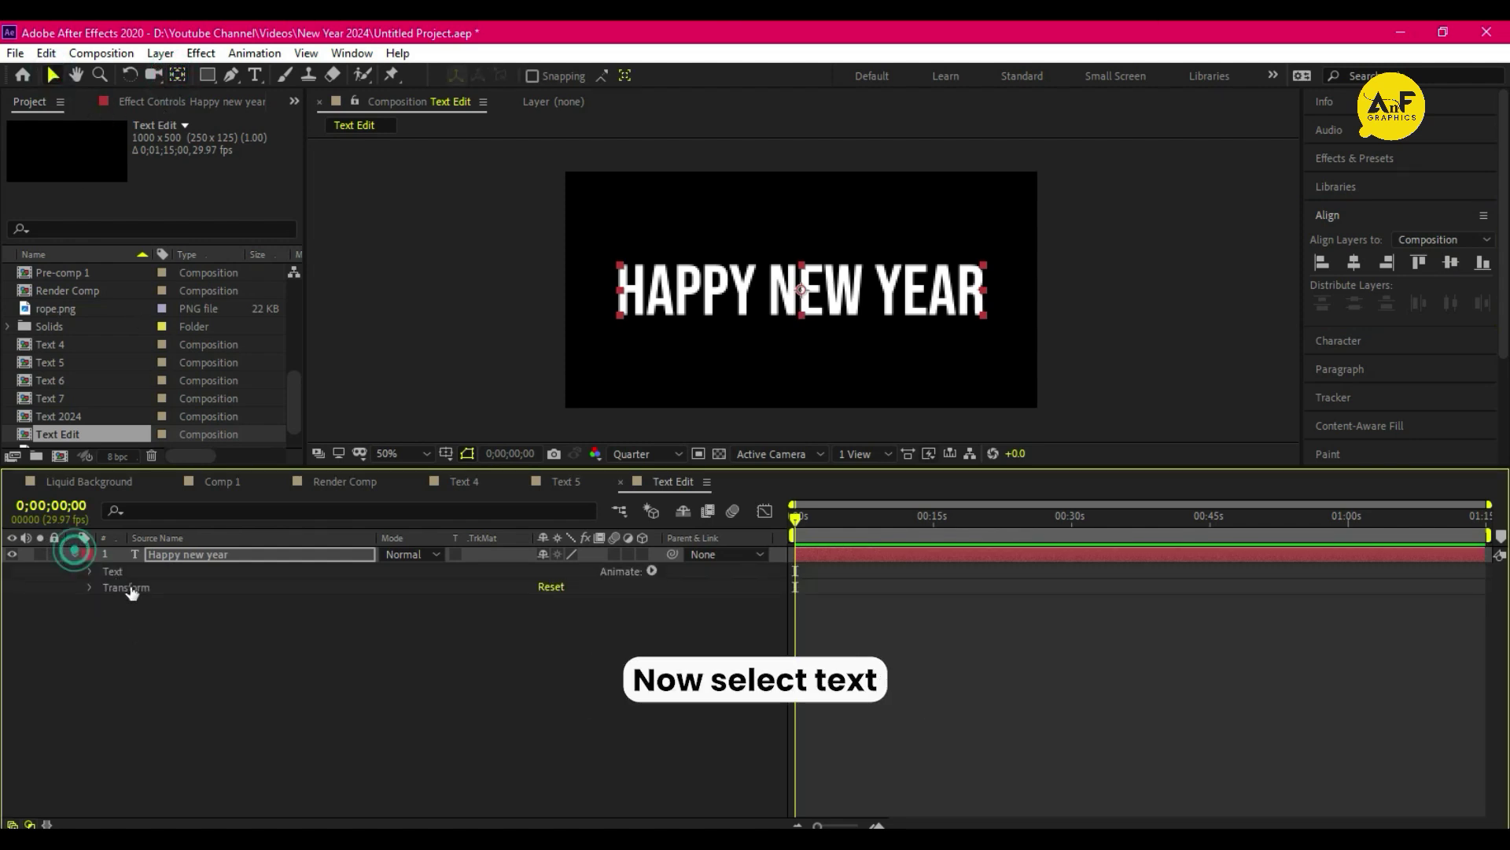
- Add a Scale animator to the text with Scale set to 0%
{"action": "left_click", "coordinate": [652, 571]}
{"action": "left_click", "coordinate": [708, 251]}
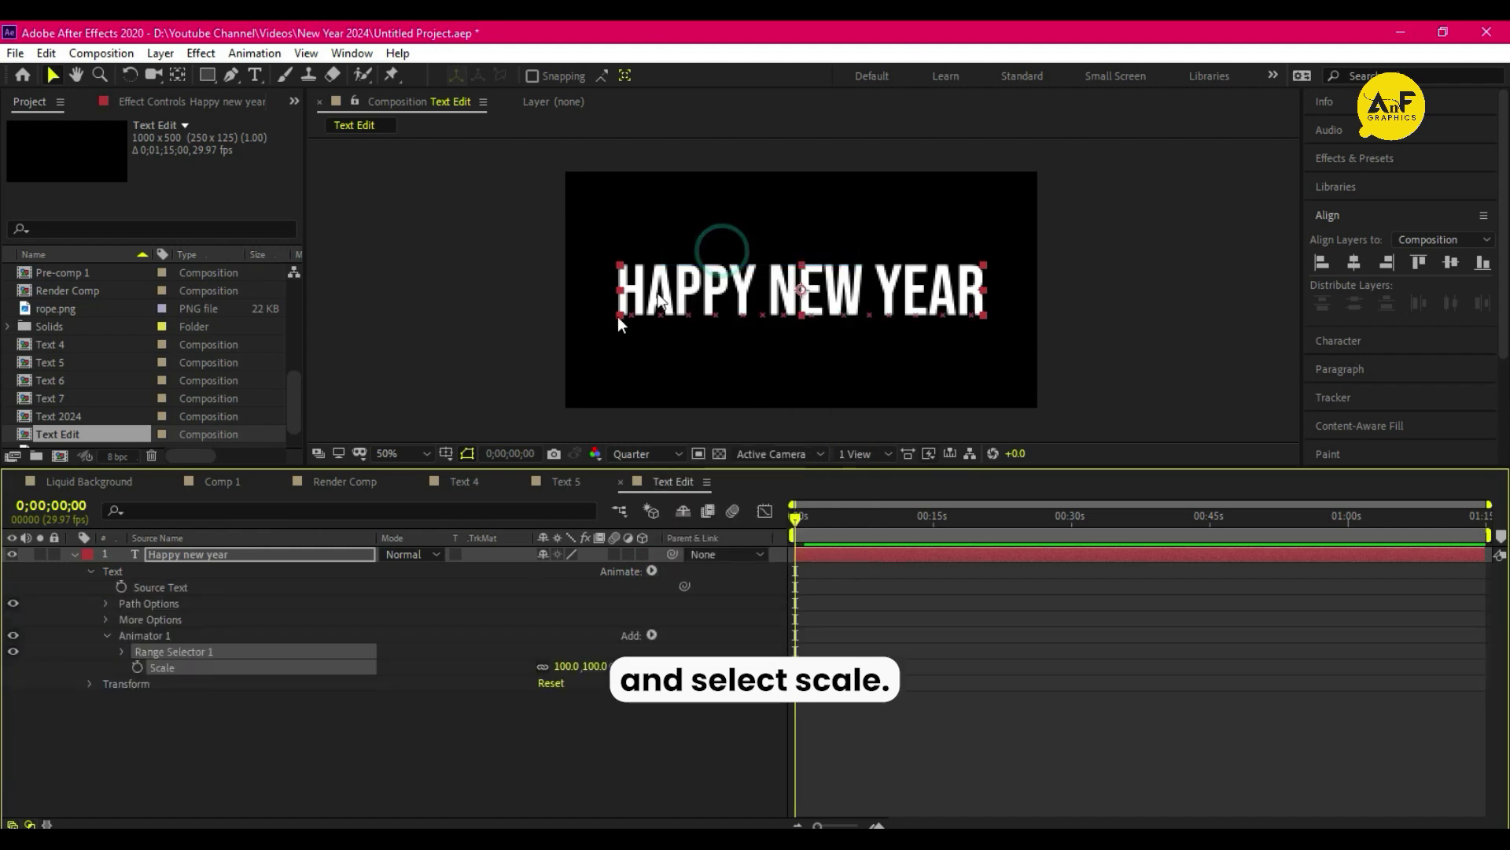
{"action": "left_click_drag", "start_coordinate": [566, 667], "coordinate": [468, 633]}
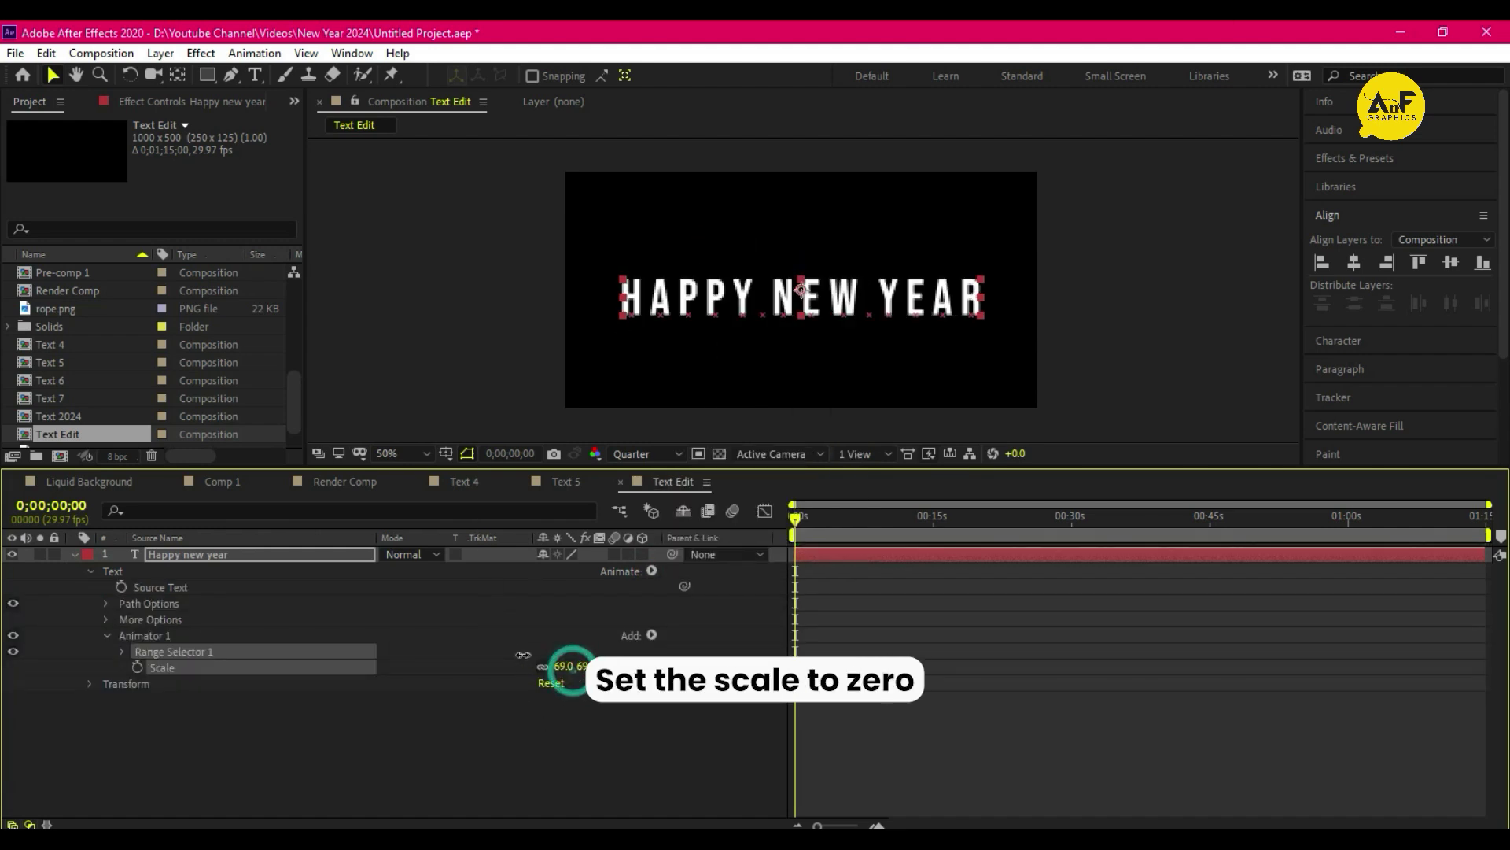
{"action": "left_click", "coordinate": [556, 664]}
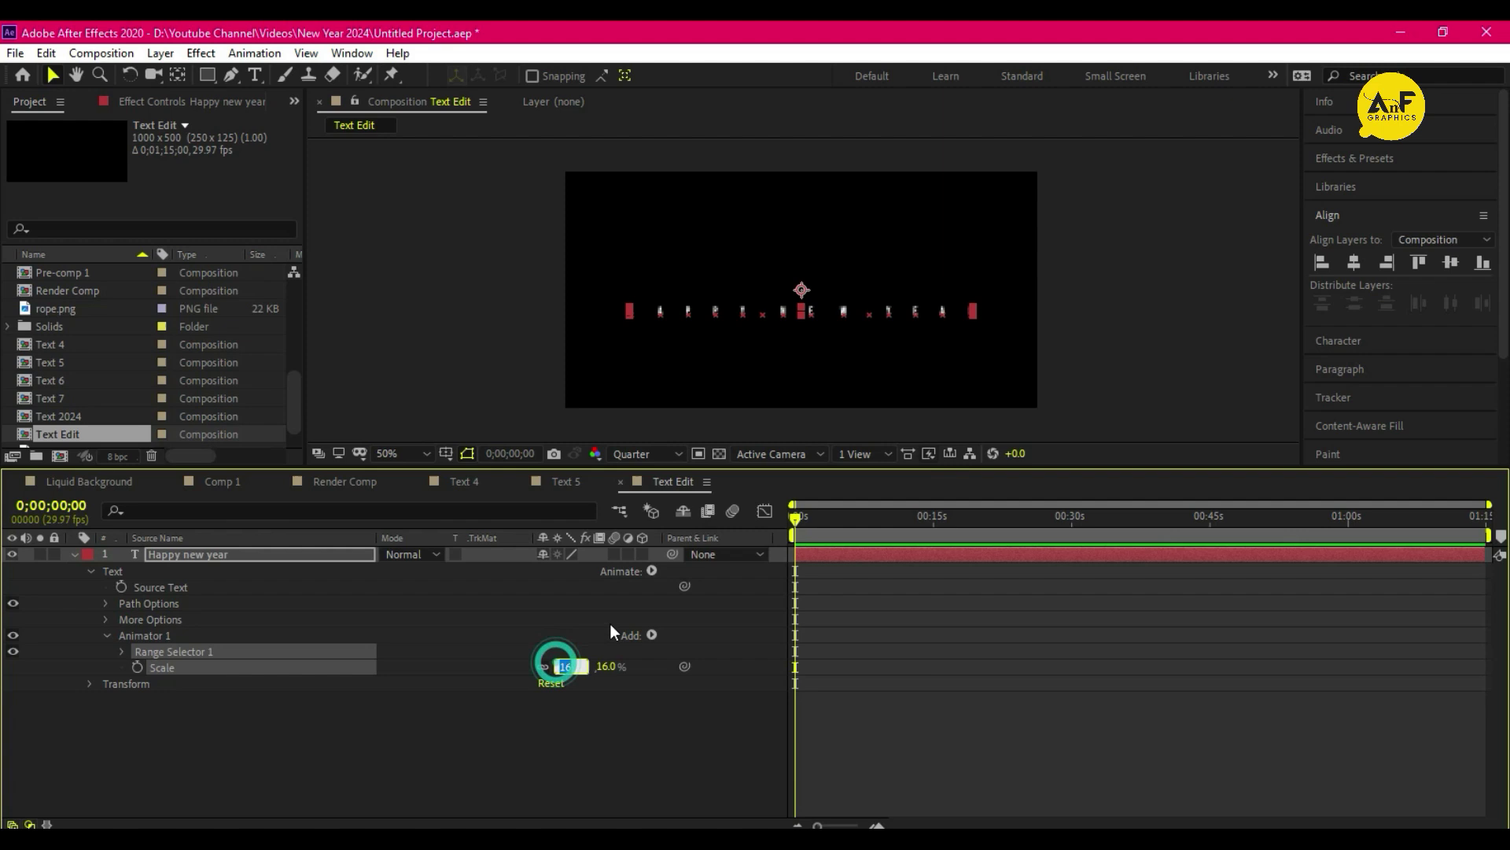
{"action": "type", "text": "0"}
{"action": "key", "text": "Return"}
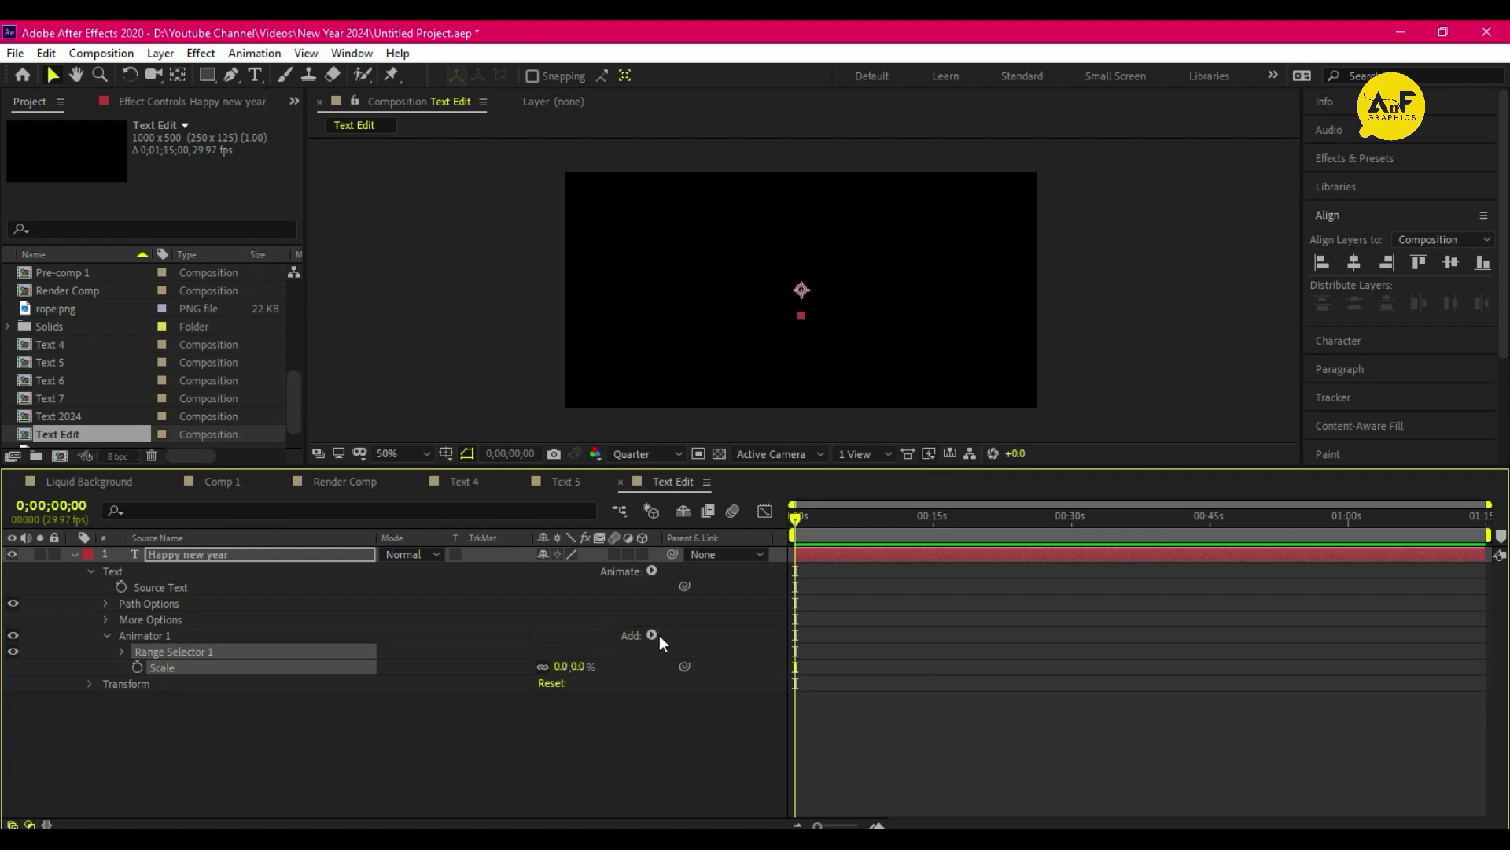
- Add an Expression selector to the Scale animator and preview the letters popping in
{"action": "left_click", "coordinate": [653, 635]}
{"action": "mouse_move", "coordinate": [709, 643]}
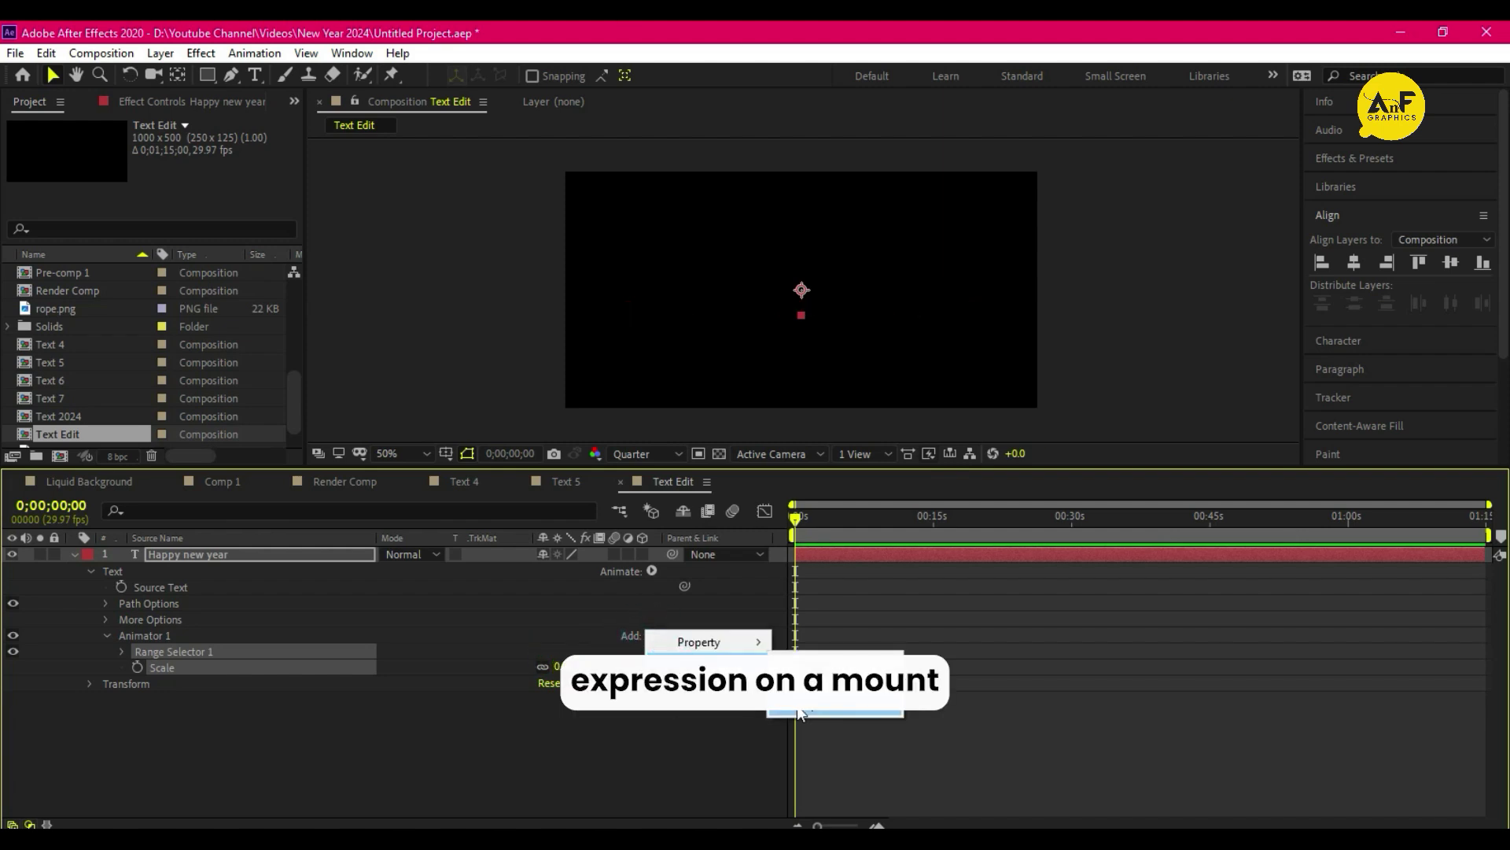
{"action": "left_click", "coordinate": [803, 713]}
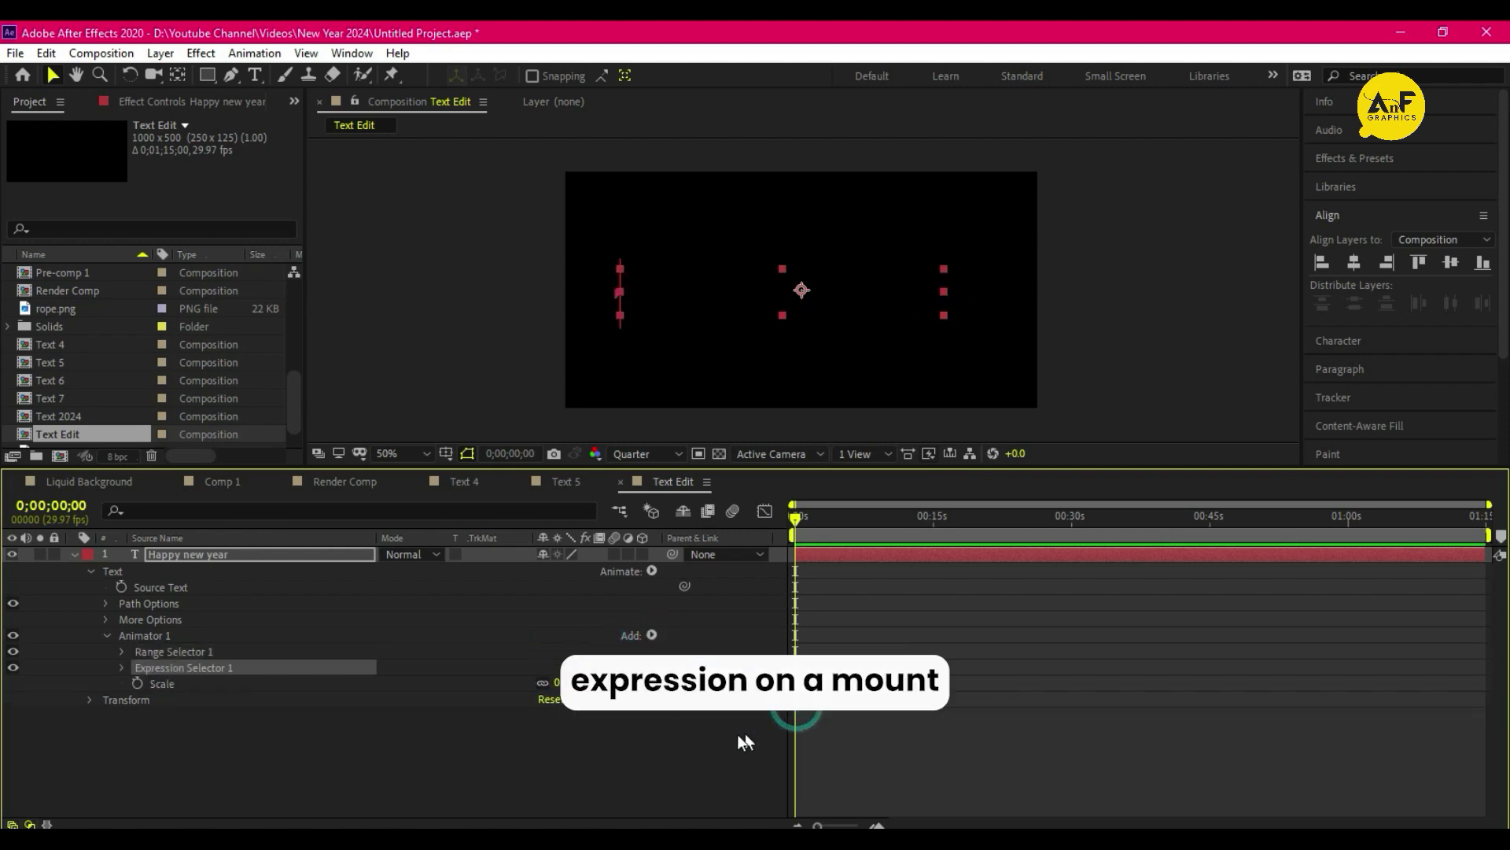
{"action": "left_click", "coordinate": [123, 667]}
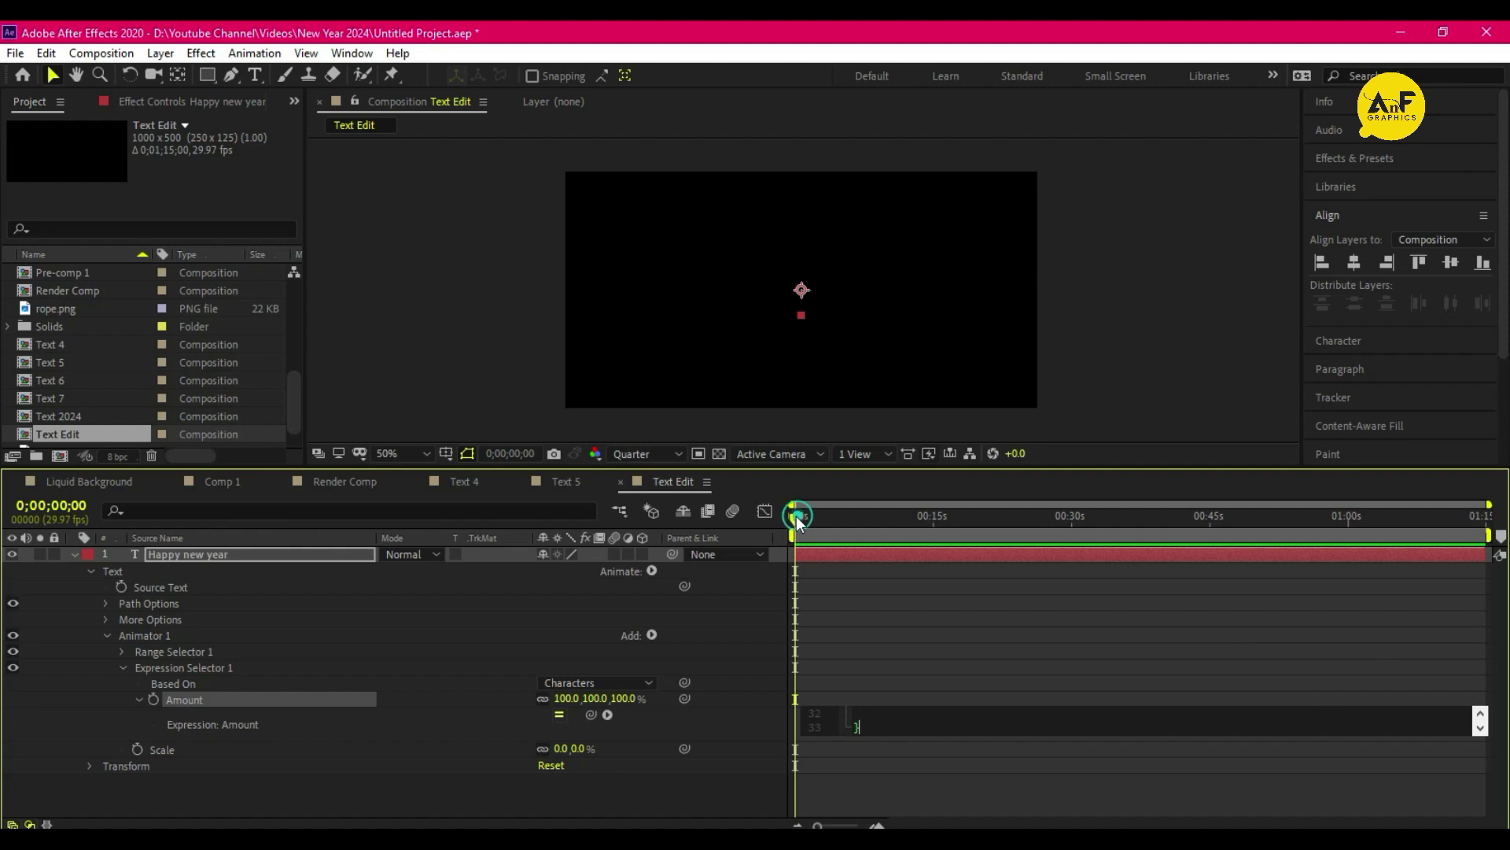
{"action": "key", "text": "space"}
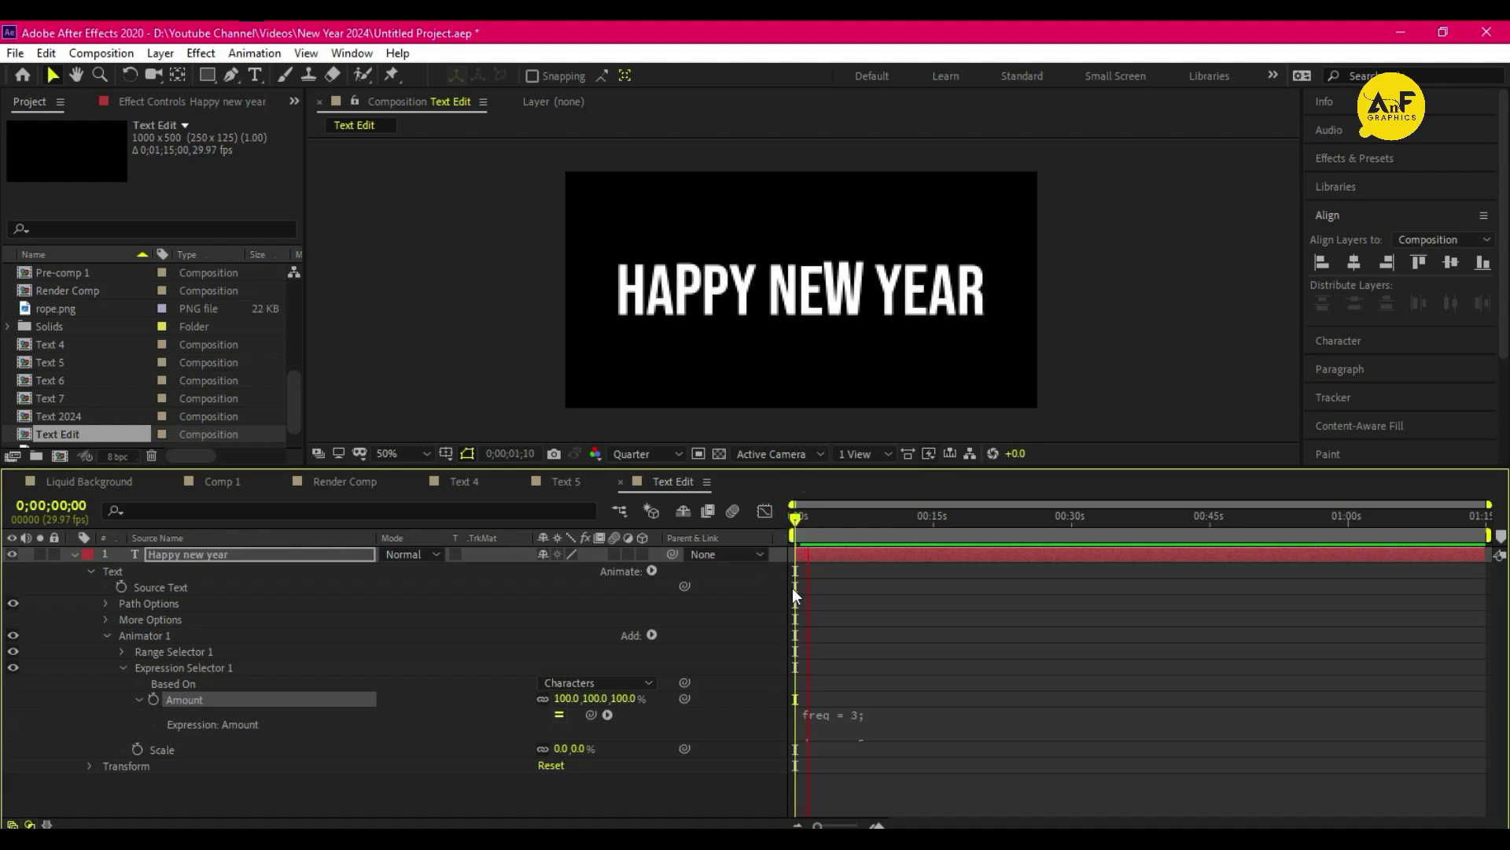
{"action": "left_click", "coordinate": [793, 520]}
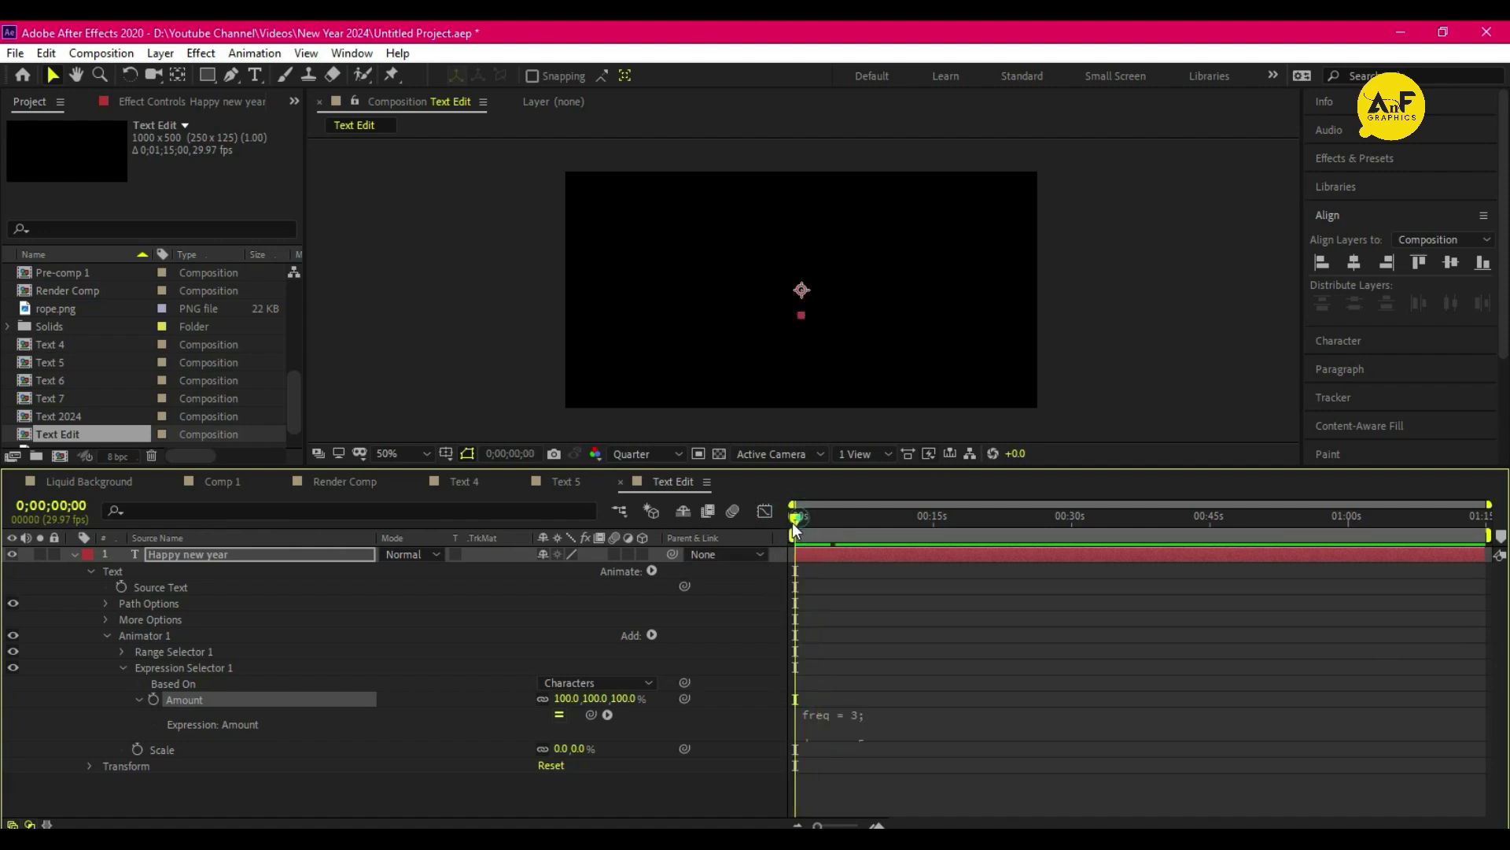
{"action": "key", "text": "space"}
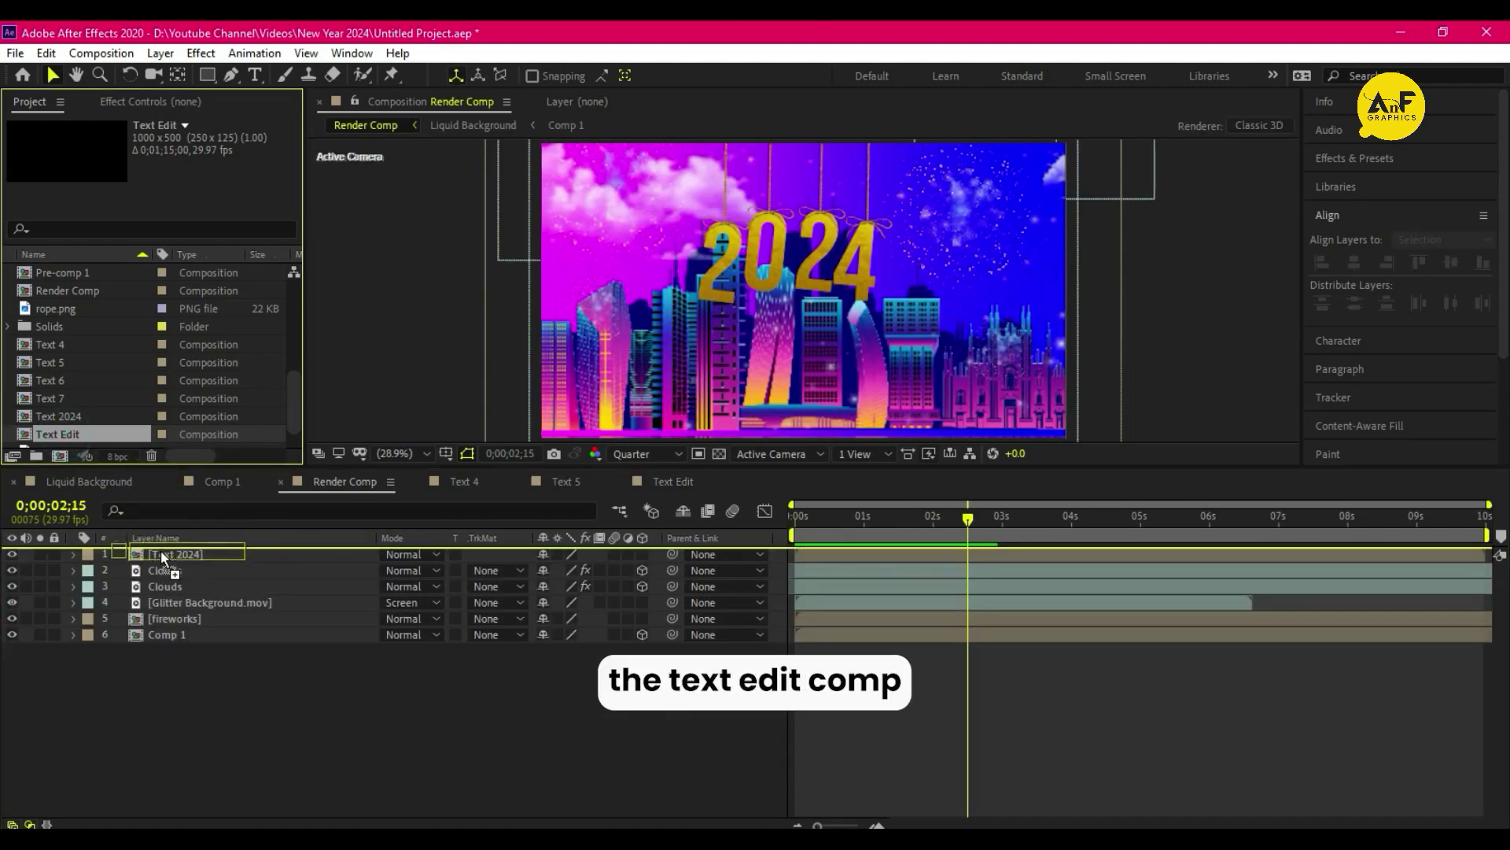
- Place the Text Edit comp below 2024 and center it with Text 2024 horizontally
{"action": "left_click_drag", "start_coordinate": [56, 434], "coordinate": [164, 554]}
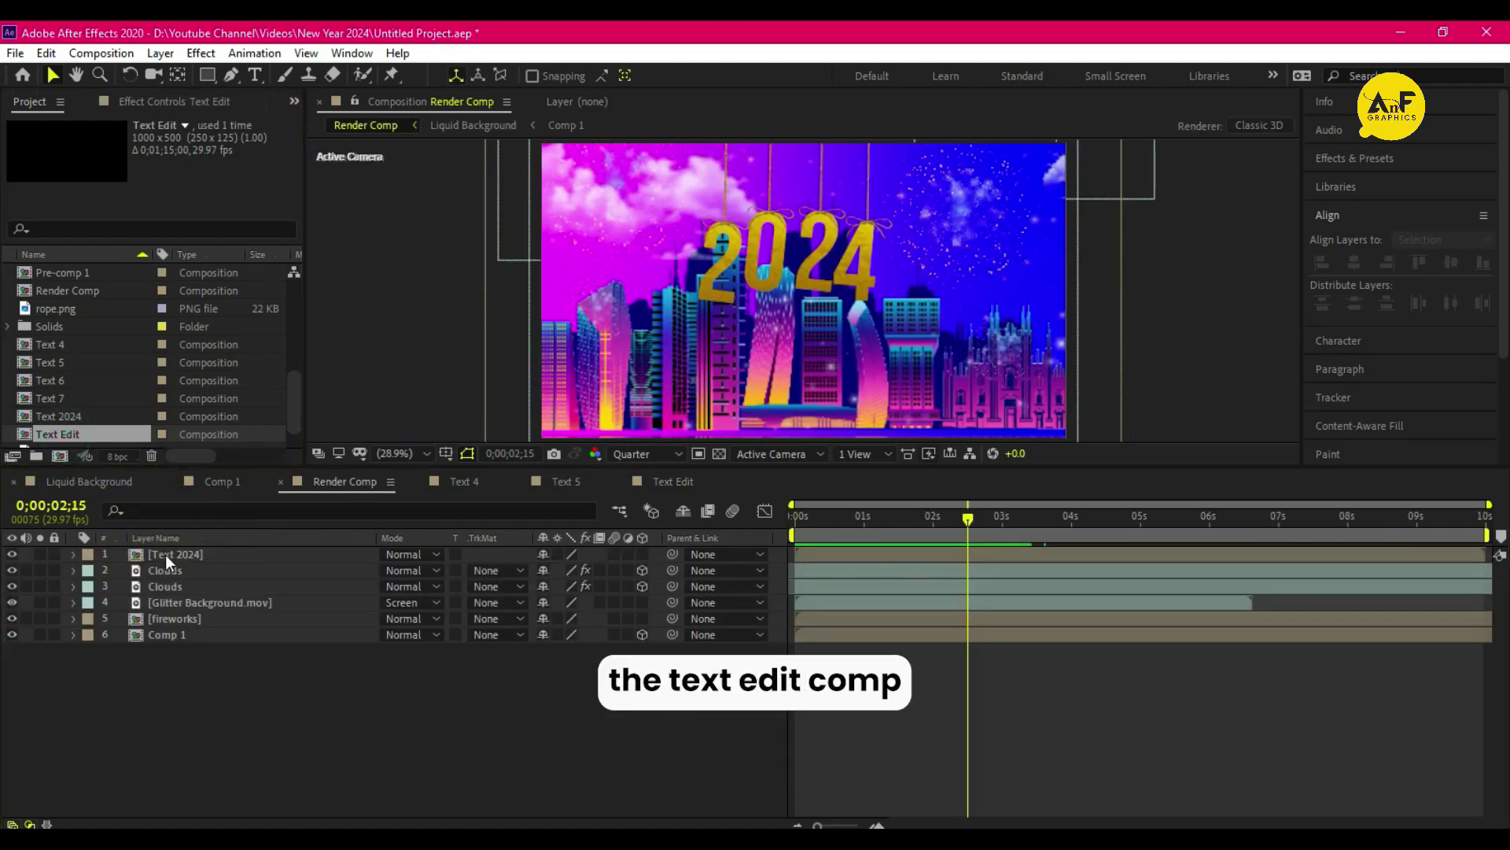
{"action": "mouse_move", "coordinate": [825, 298]}
{"action": "left_mouse_down"}
{"action": "mouse_move", "coordinate": [815, 345]}
{"action": "mouse_move", "coordinate": [854, 336]}
{"action": "left_mouse_up"}
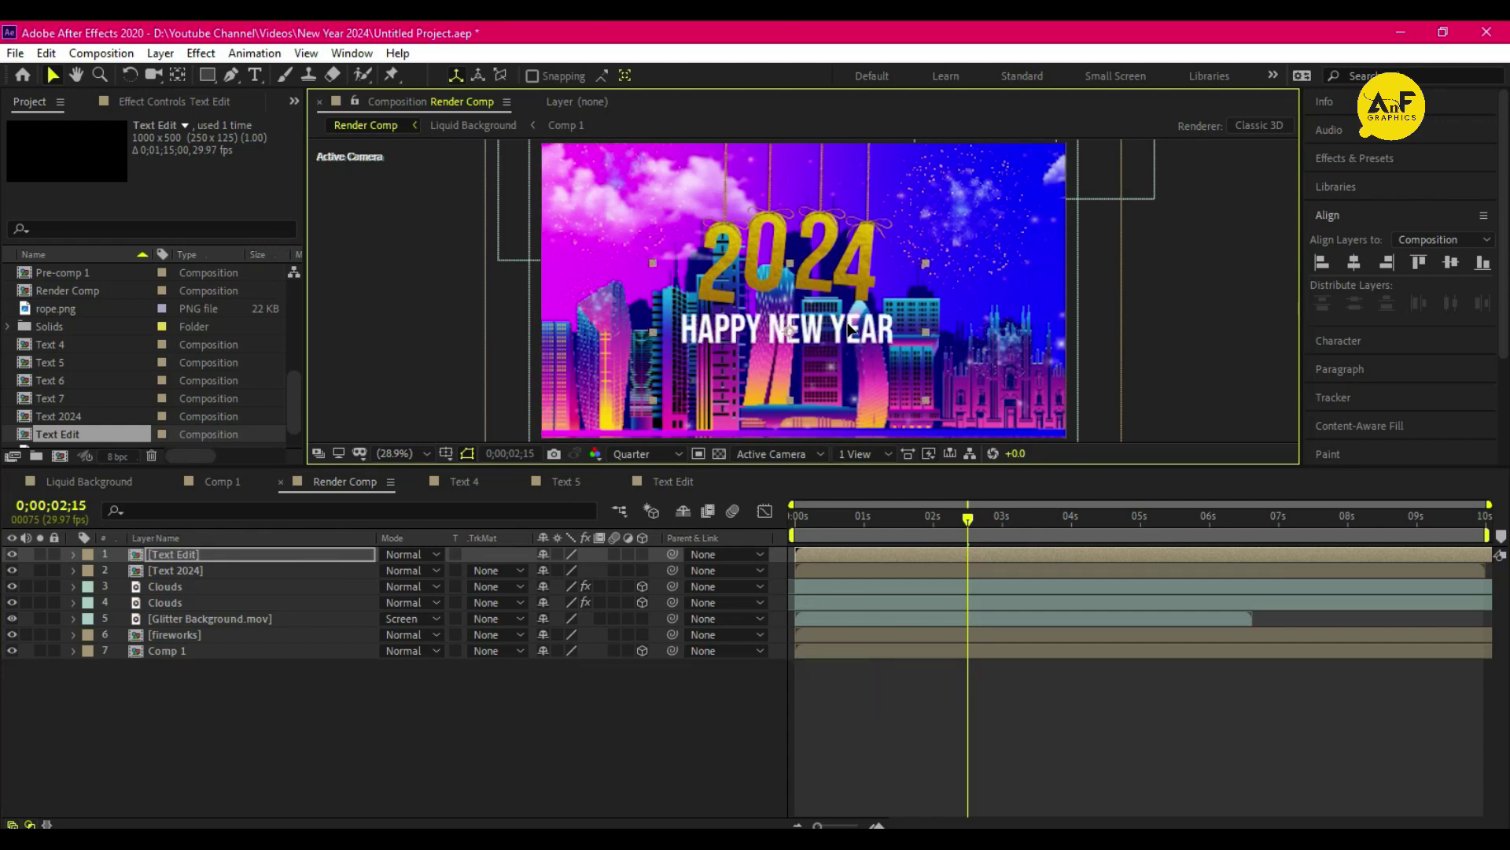
{"action": "left_click", "coordinate": [182, 573]}
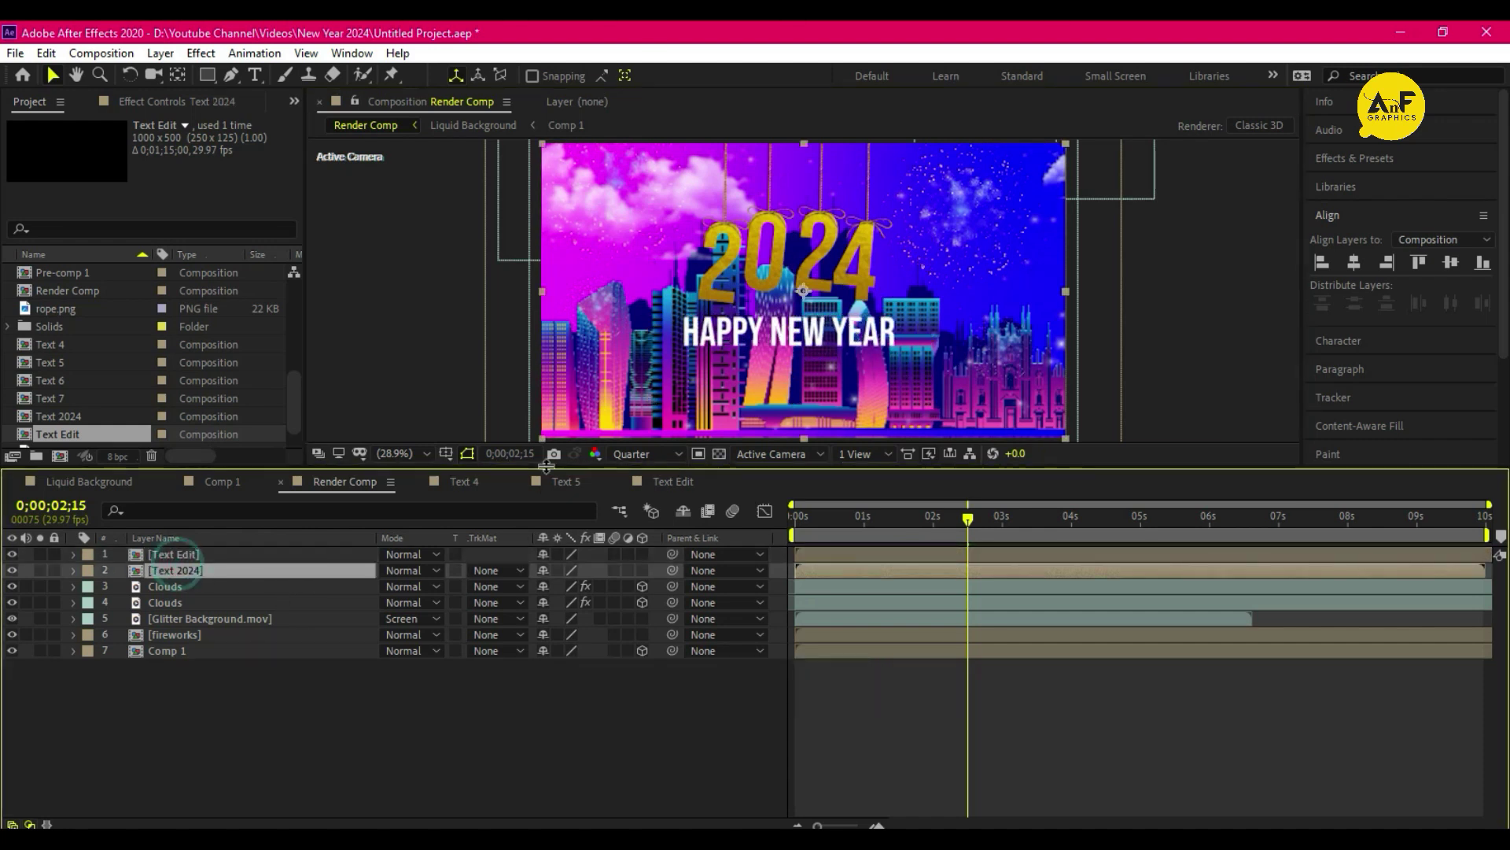
{"action": "left_click", "coordinate": [1354, 264]}
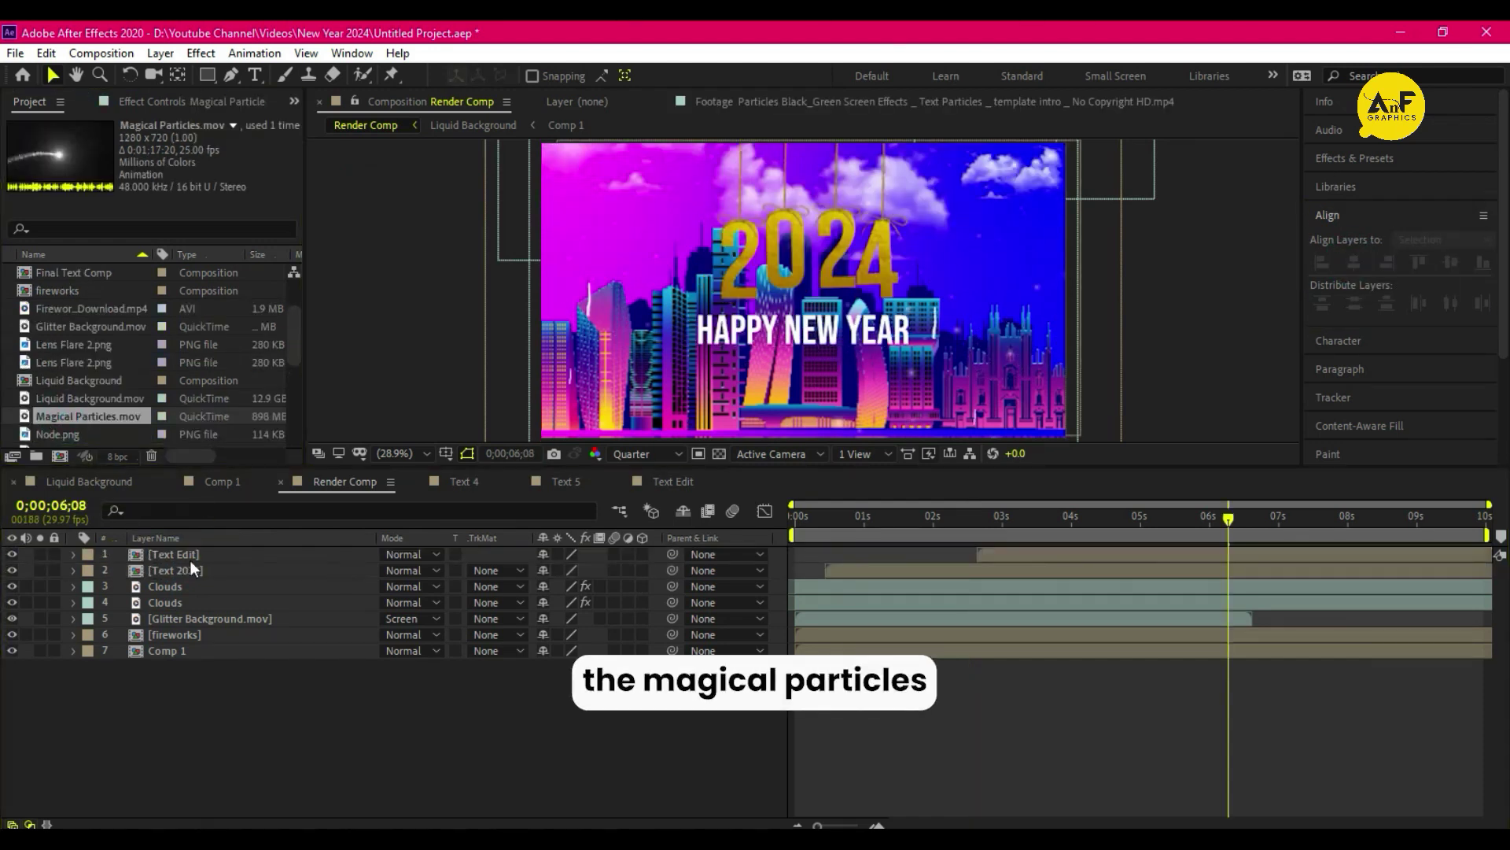
- Add Magical Particles.mov to Render Comp, enlarge it, and blend it in Screen mode
{"action": "key", "text": "ctrl+slash"}
{"action": "left_click_drag", "start_coordinate": [987, 294], "coordinate": [1050, 302]}
{"action": "left_click", "coordinate": [195, 555]}
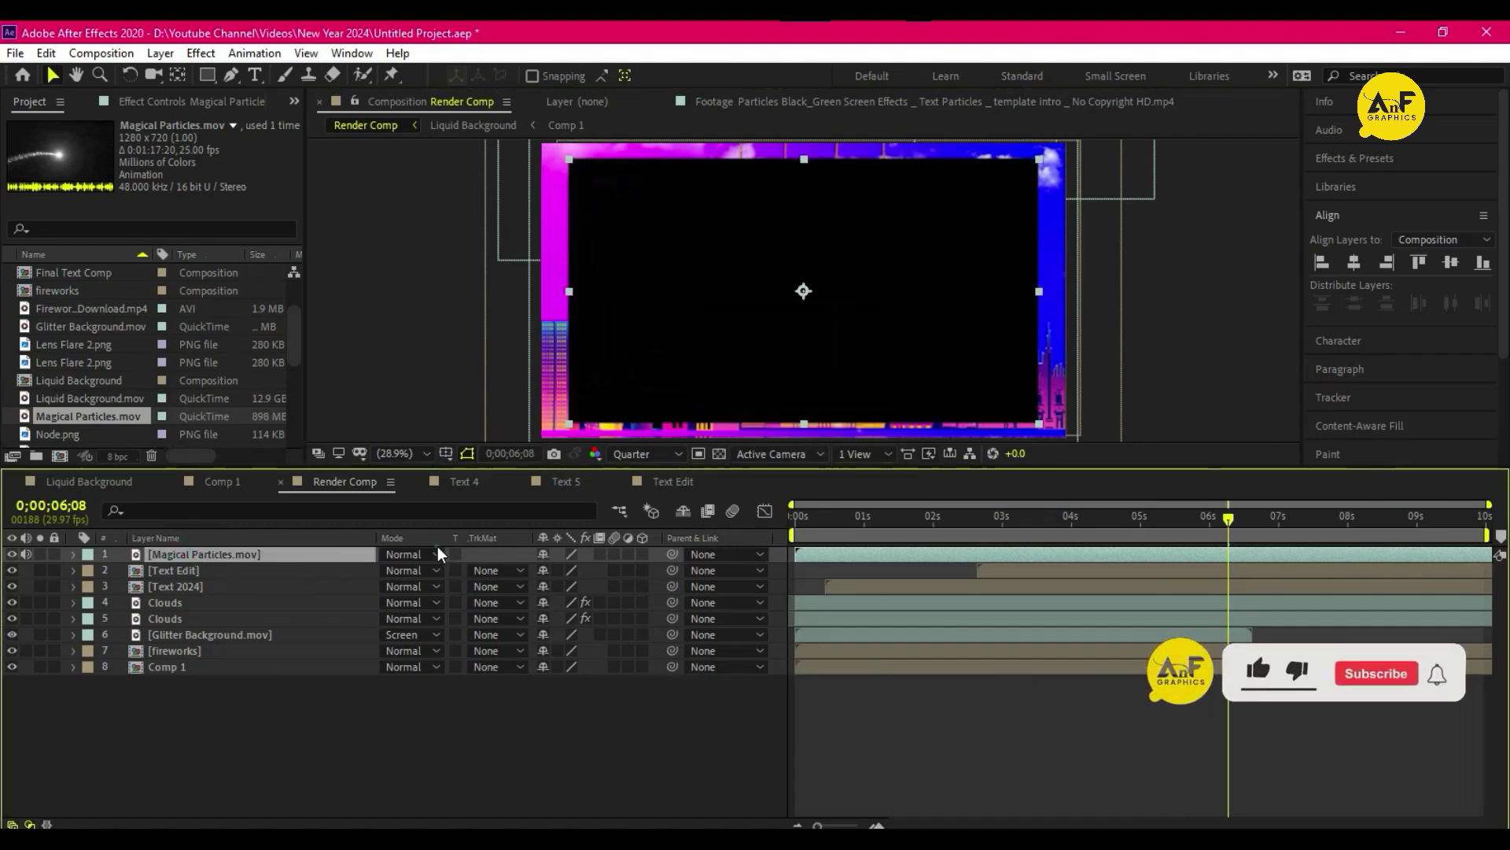
{"action": "left_click", "coordinate": [433, 553]}
{"action": "left_click", "coordinate": [473, 362]}
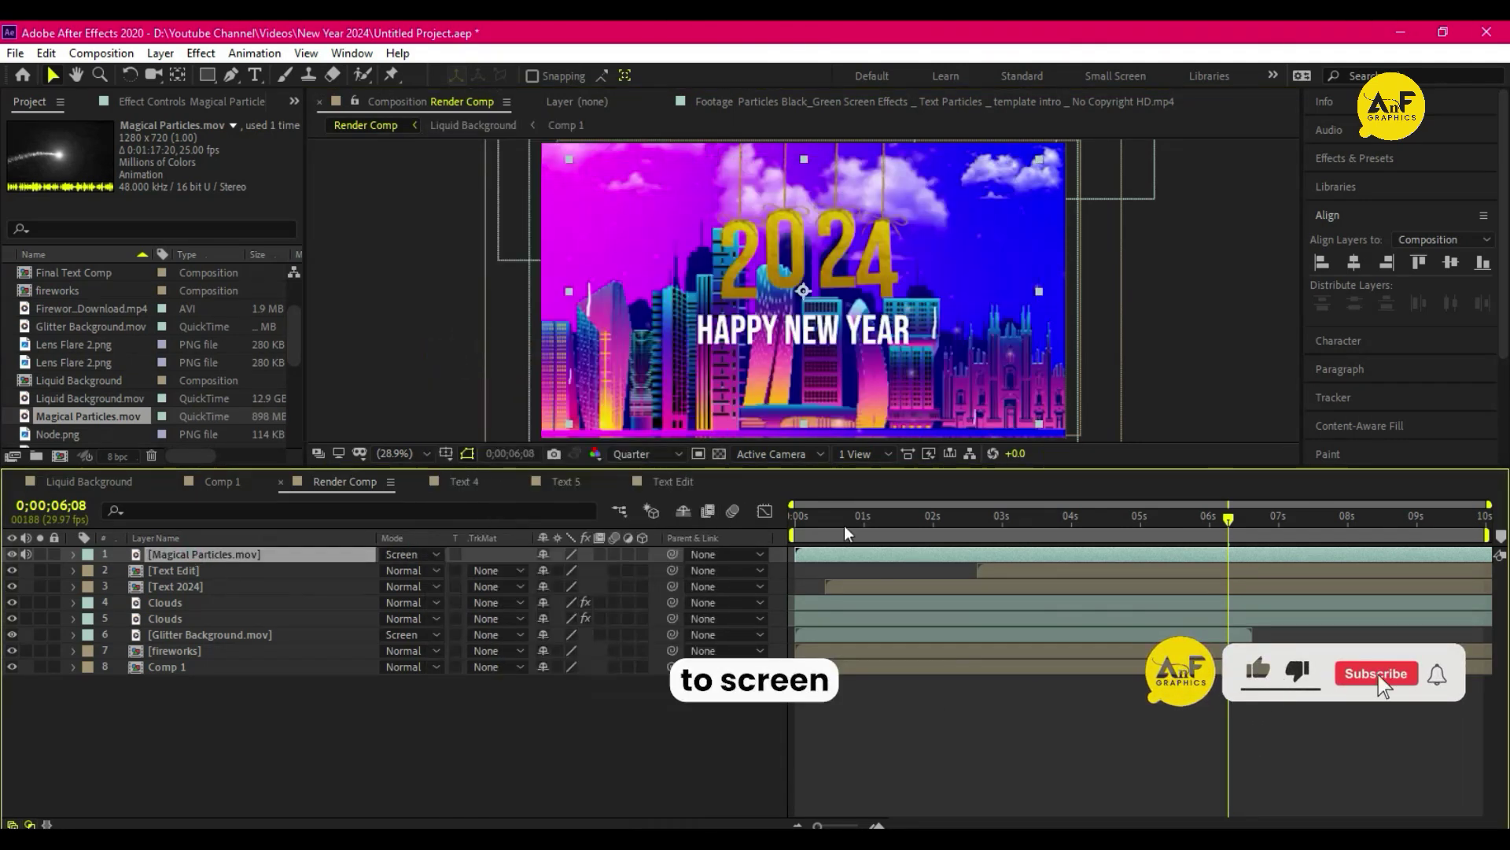
- Delay the particles layer's start and preview the result
{"action": "left_click", "coordinate": [800, 516]}
{"action": "key", "text": "space"}
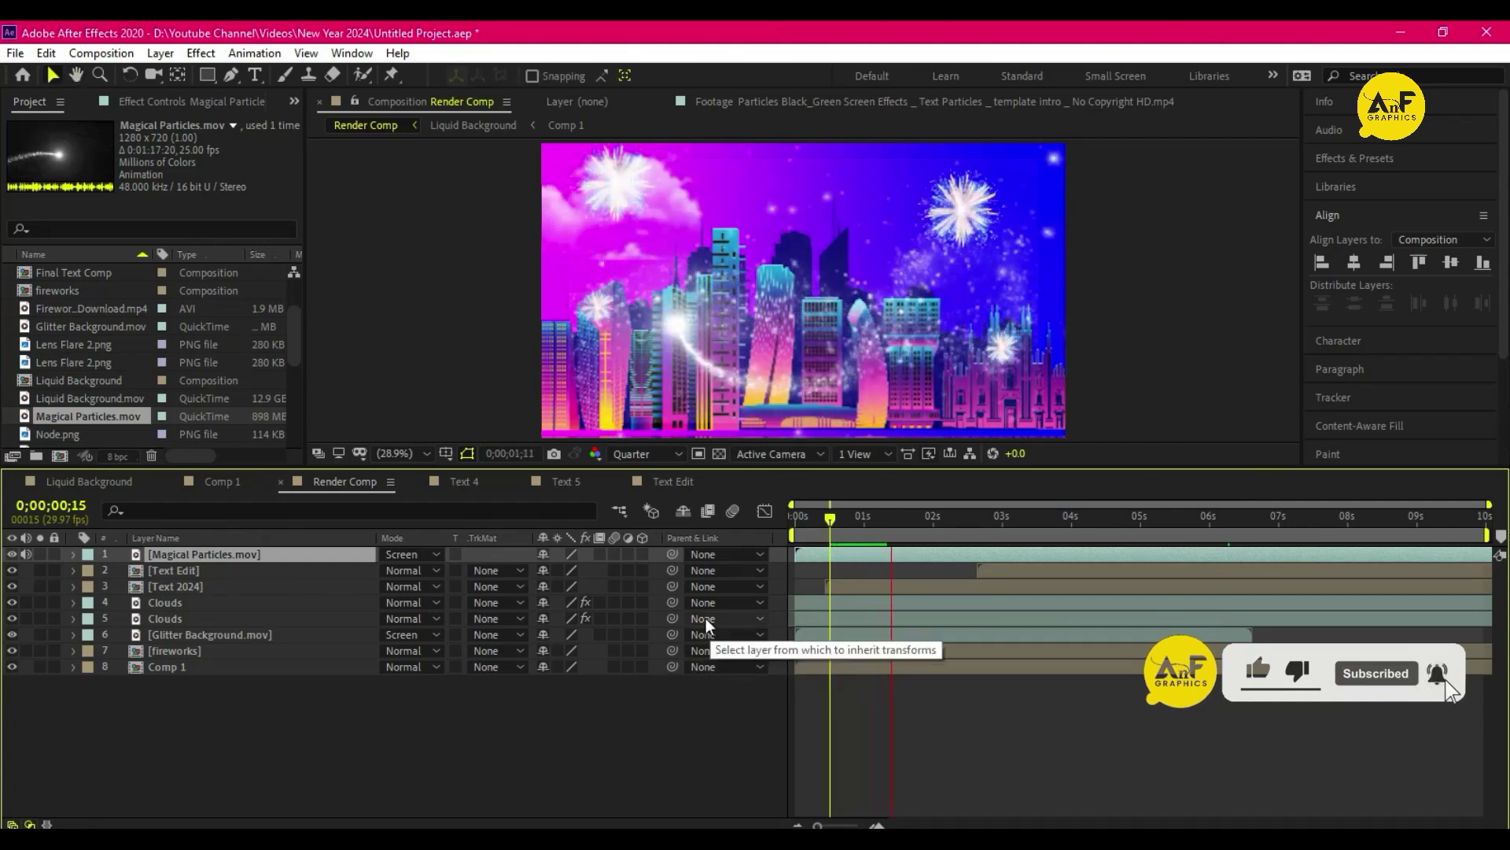
{"action": "left_click_drag", "start_coordinate": [851, 561], "coordinate": [962, 553]}
{"action": "left_click", "coordinate": [847, 515]}
{"action": "key", "text": "space"}
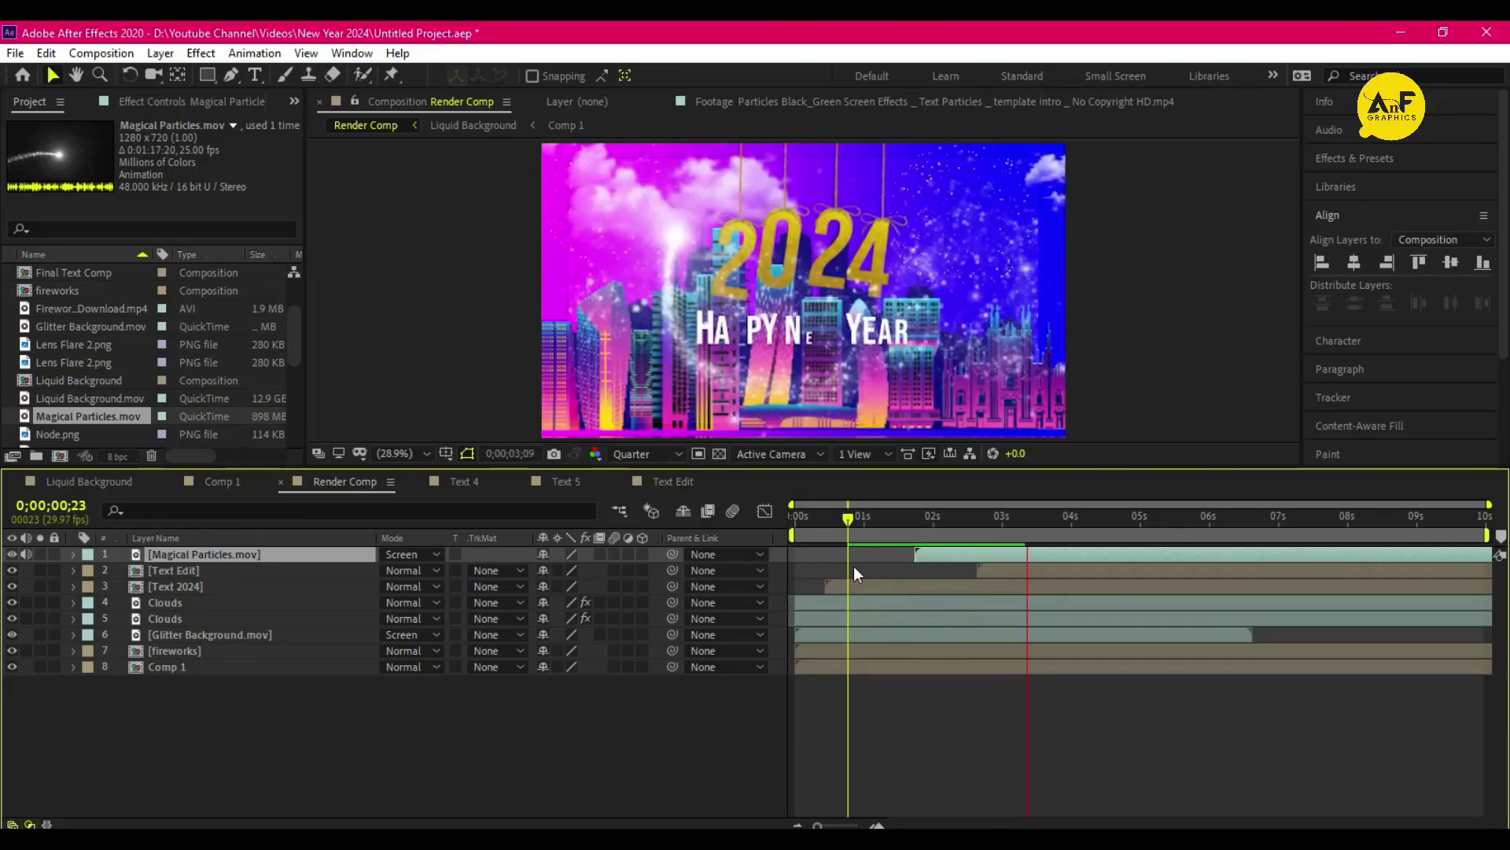
{"action": "key", "text": "space"}
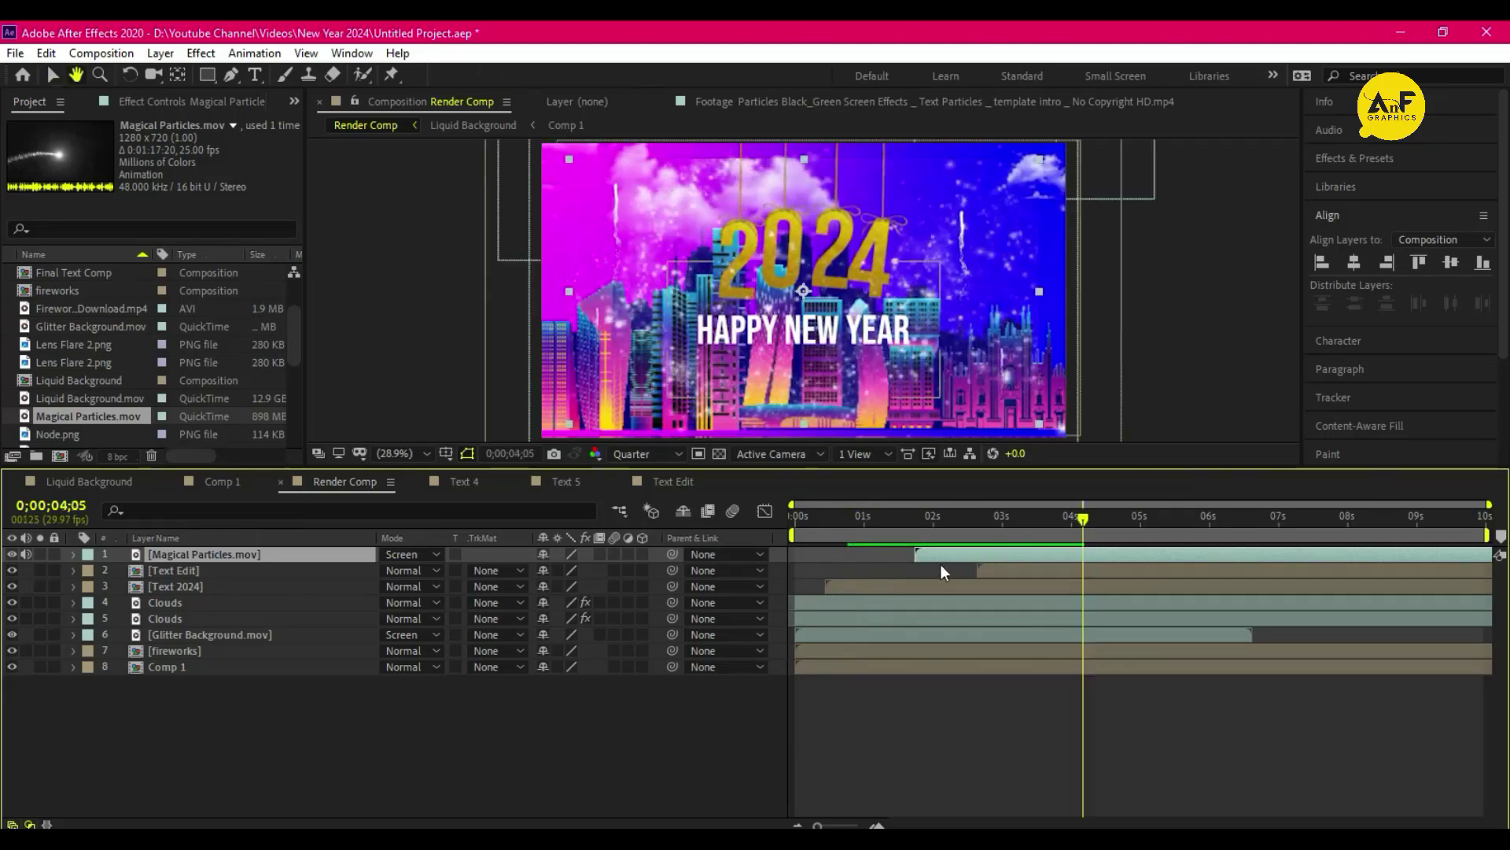
- Stretch the particles layer taller and out to the frame sides
{"action": "key", "text": "v"}
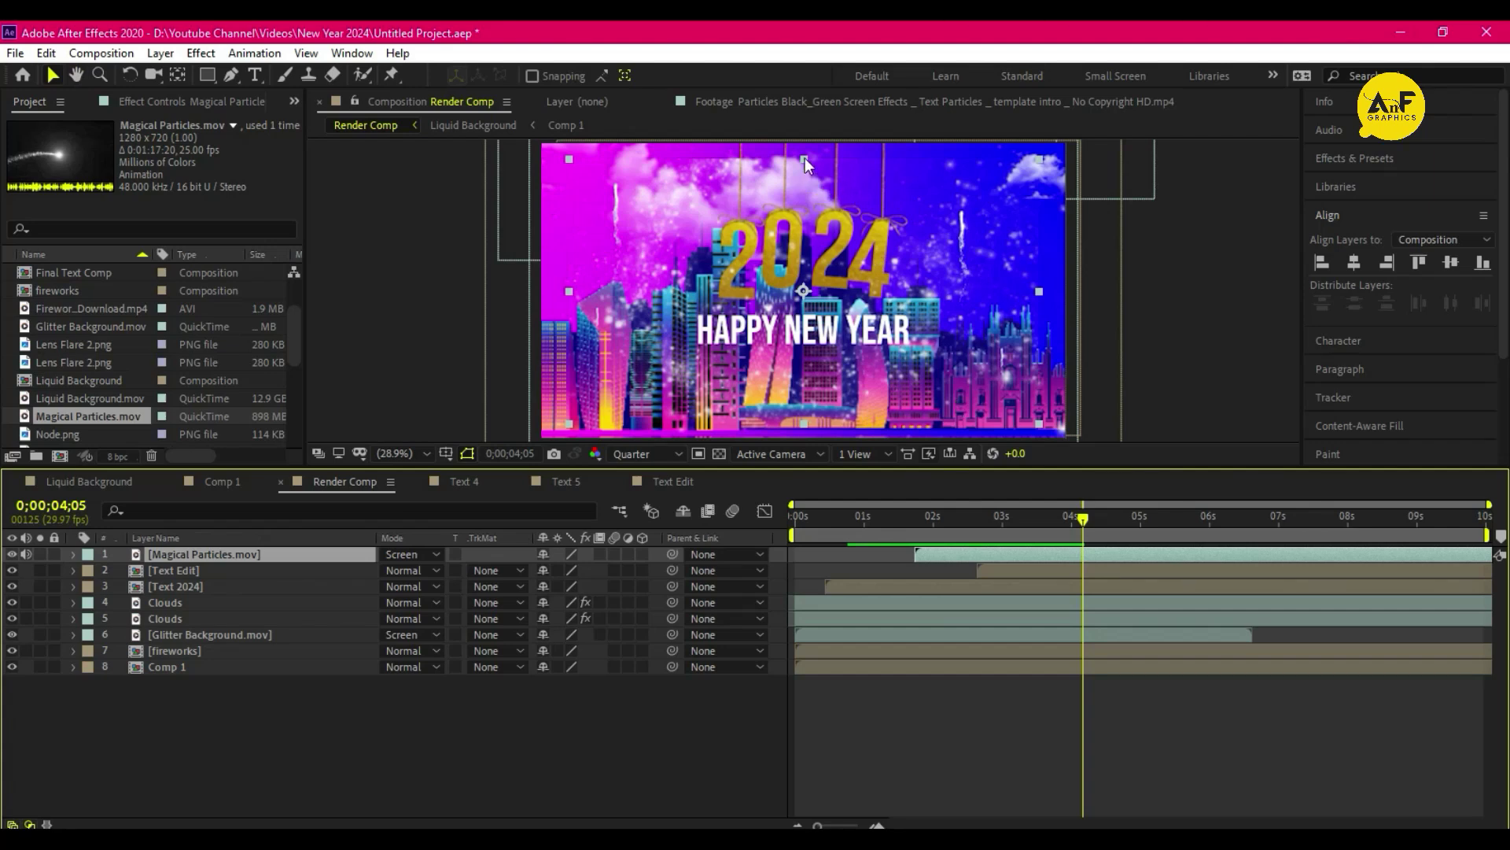
{"action": "left_click_drag", "start_coordinate": [806, 161], "coordinate": [800, 141]}
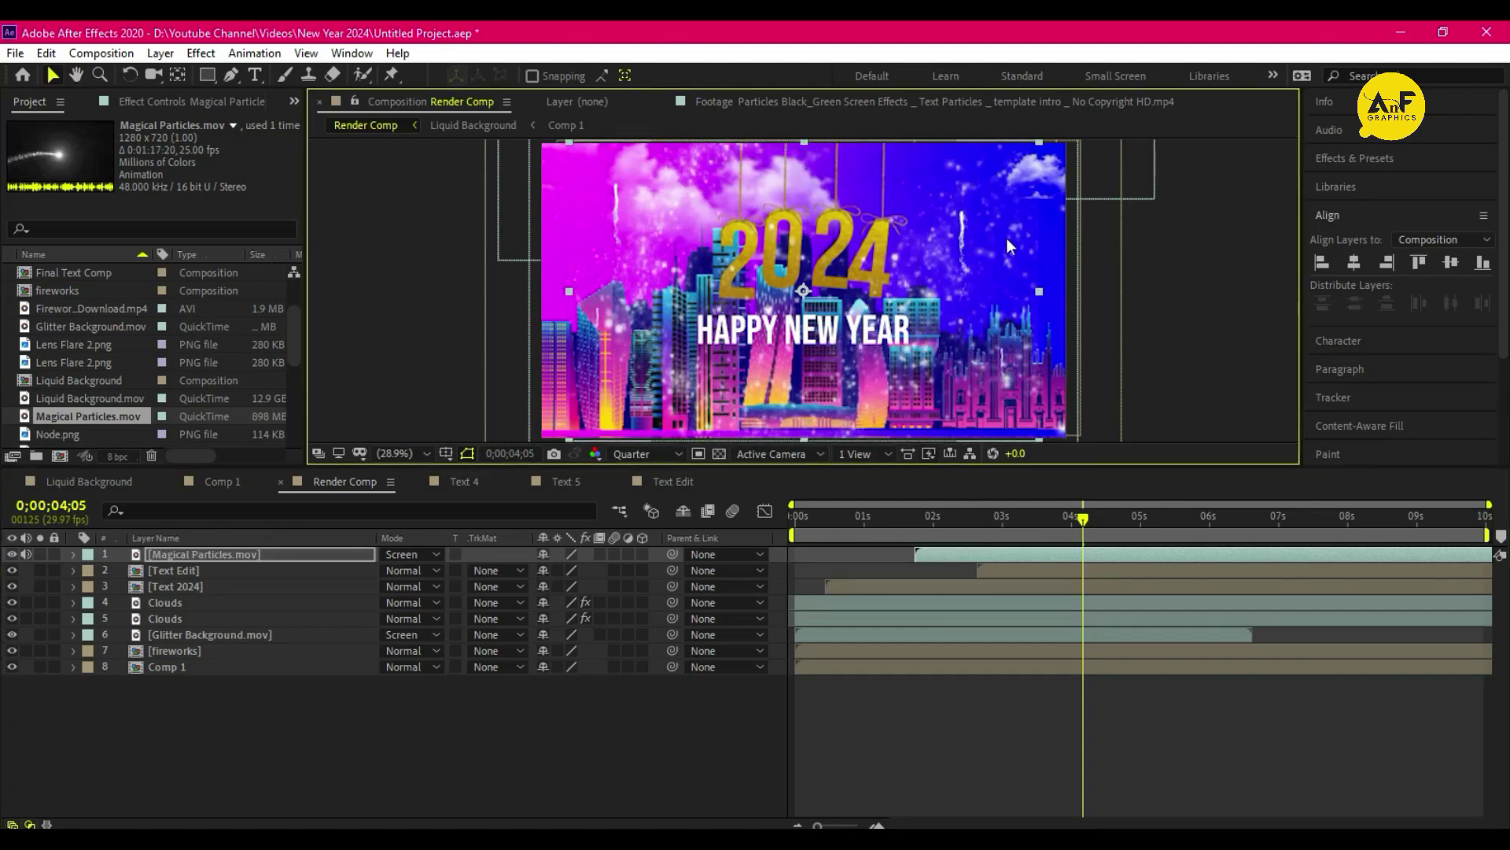
{"action": "left_click_drag", "start_coordinate": [1040, 293], "coordinate": [1074, 284]}
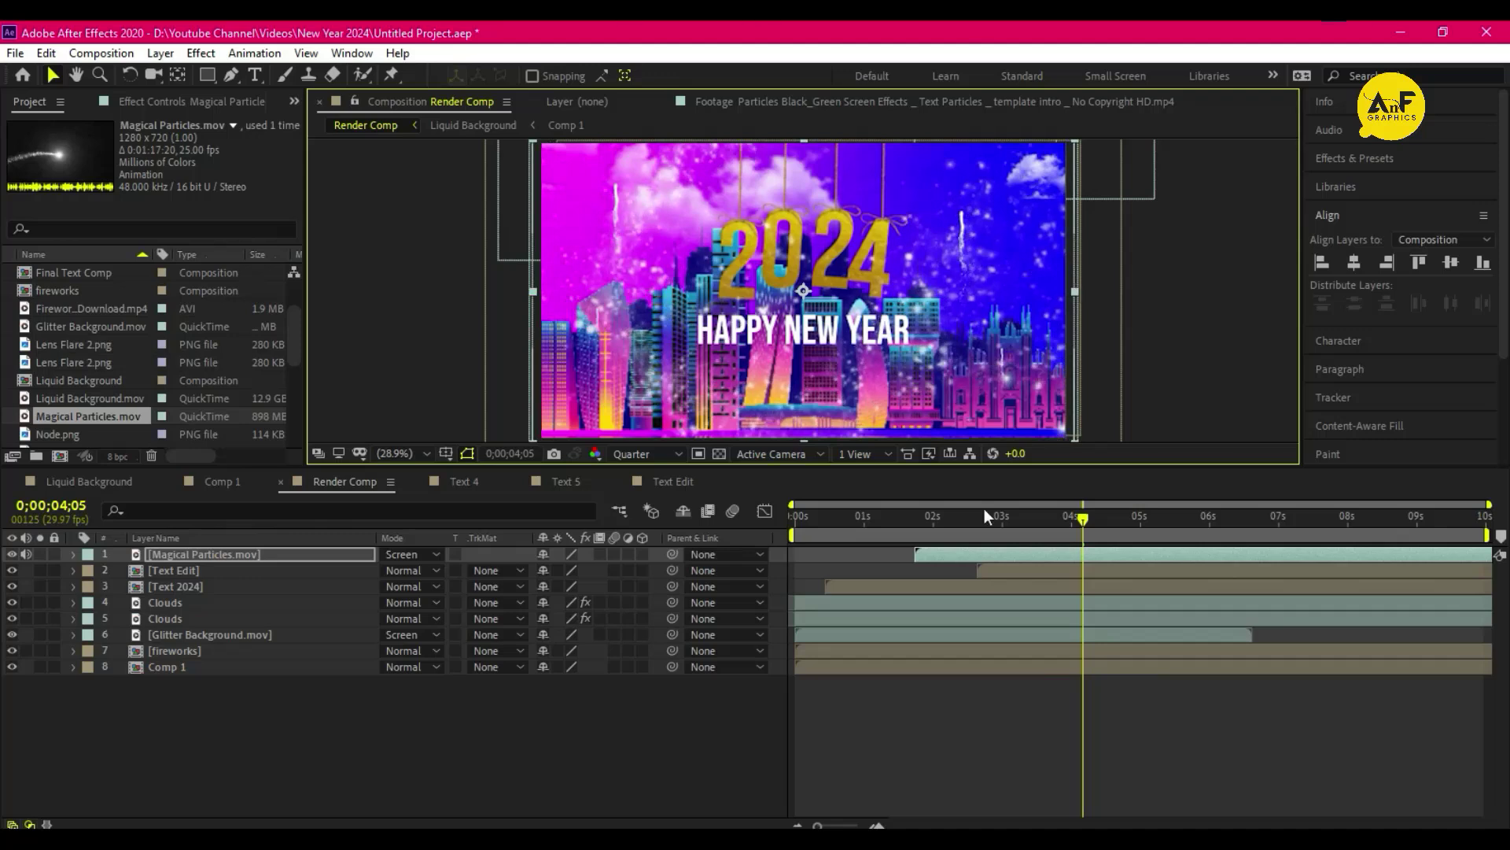
{"action": "left_click", "coordinate": [874, 522]}
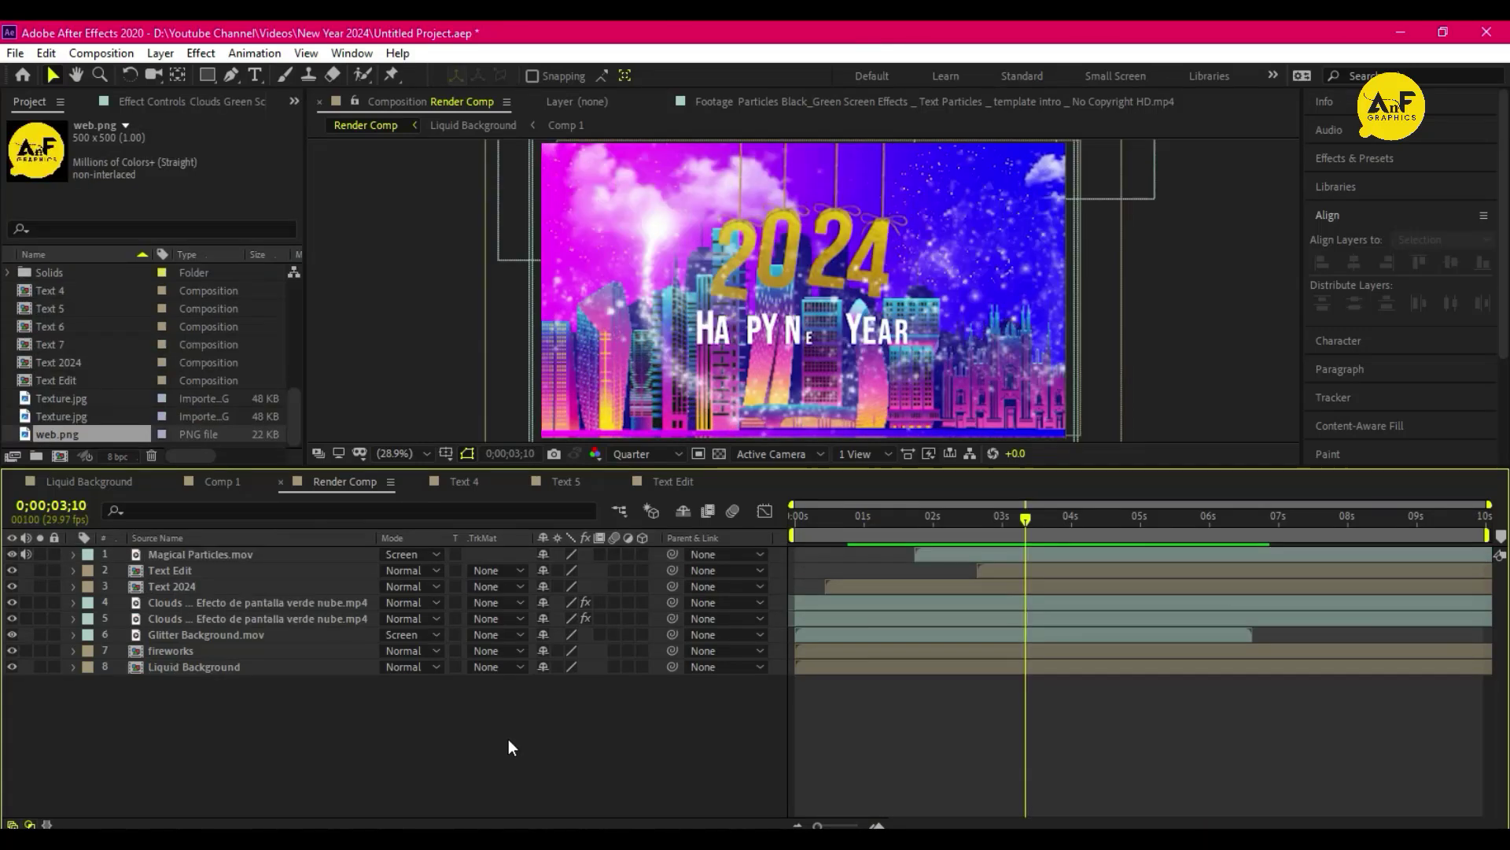
- Add Camera 1 to Render Comp with default settings and dismiss the 2D layers warning
{"action": "right_click", "coordinate": [509, 738]}
{"action": "mouse_move", "coordinate": [625, 532]}
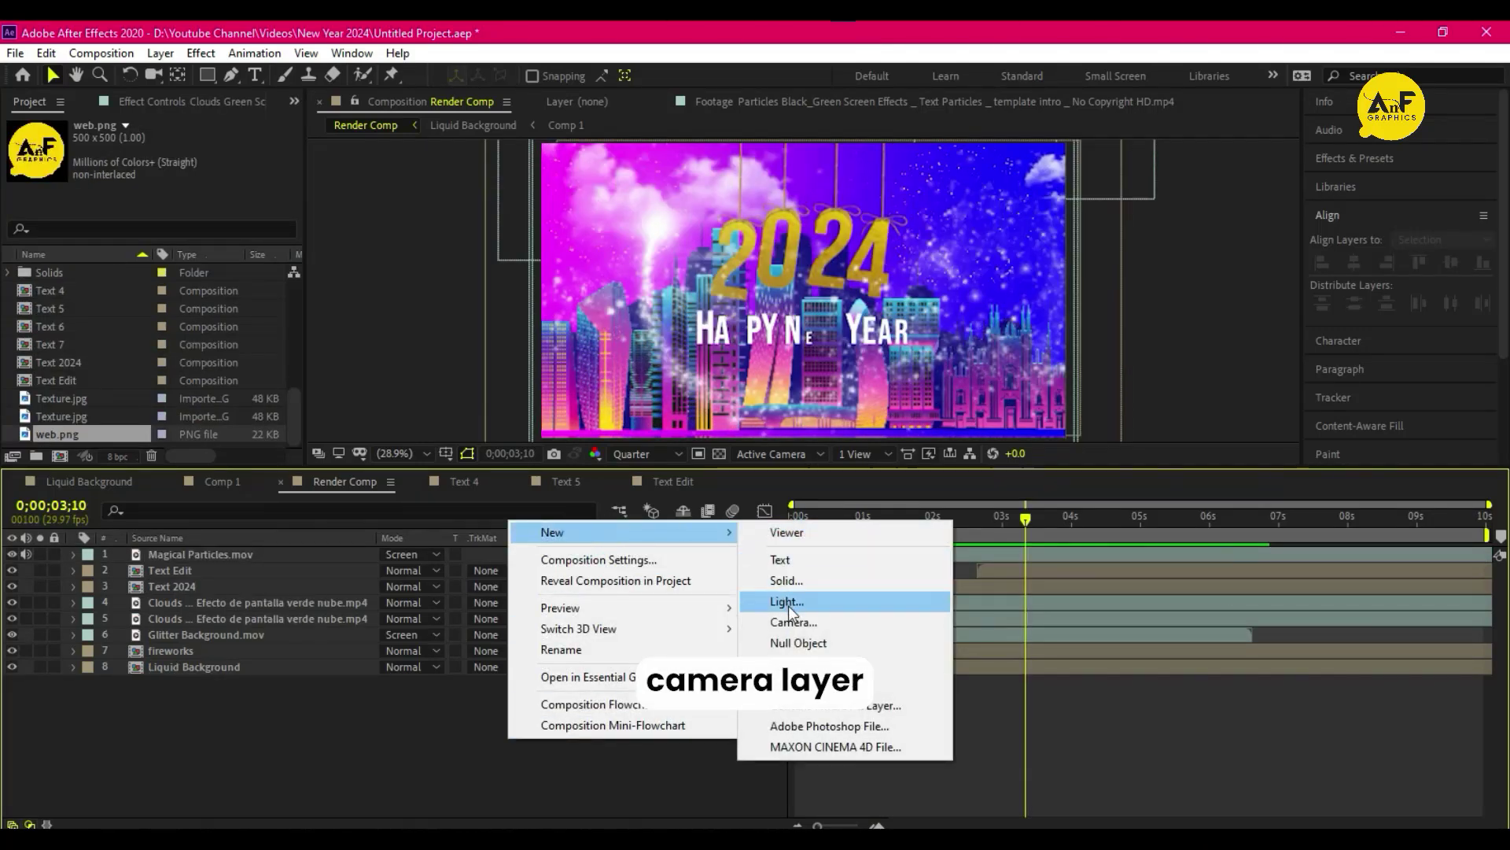
{"action": "left_click", "coordinate": [794, 621]}
{"action": "key", "text": "Return"}
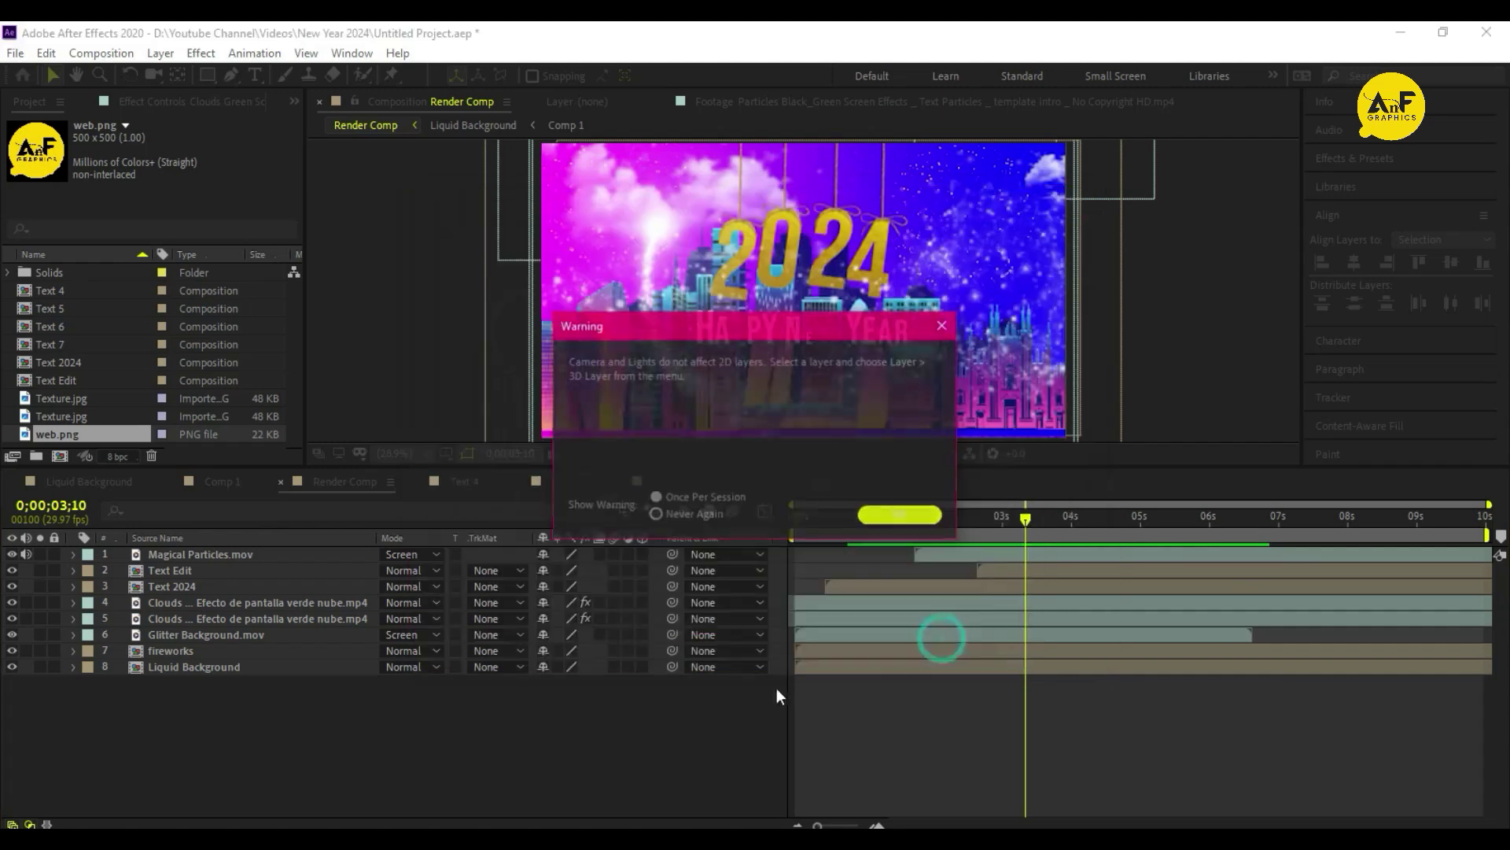
{"action": "left_click", "coordinate": [899, 516]}
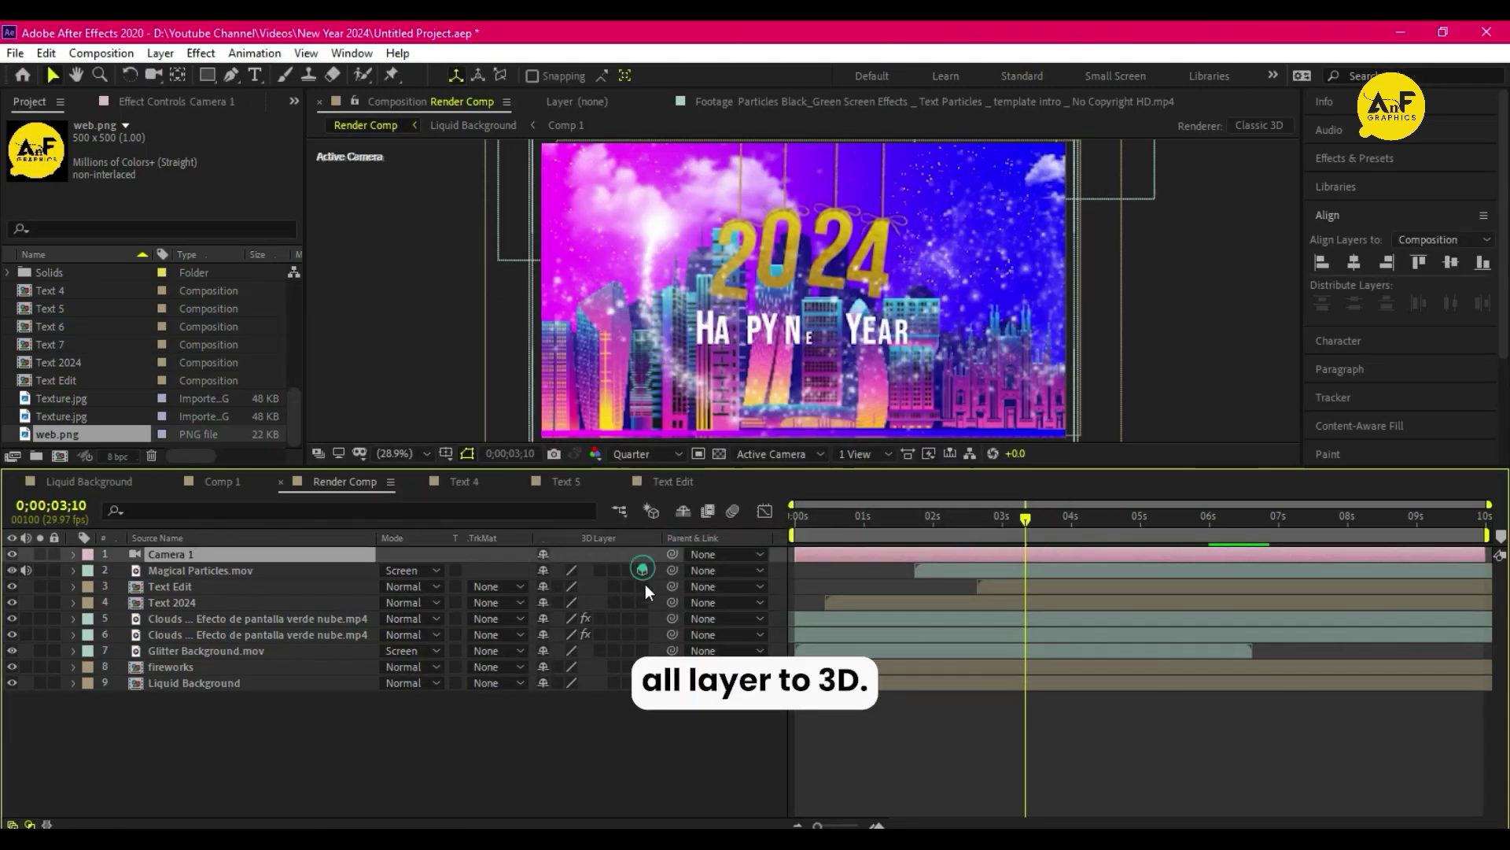
- Add Null 4, parent Camera 1 to it, and turn on motion blur
{"action": "right_click", "coordinate": [644, 578]}
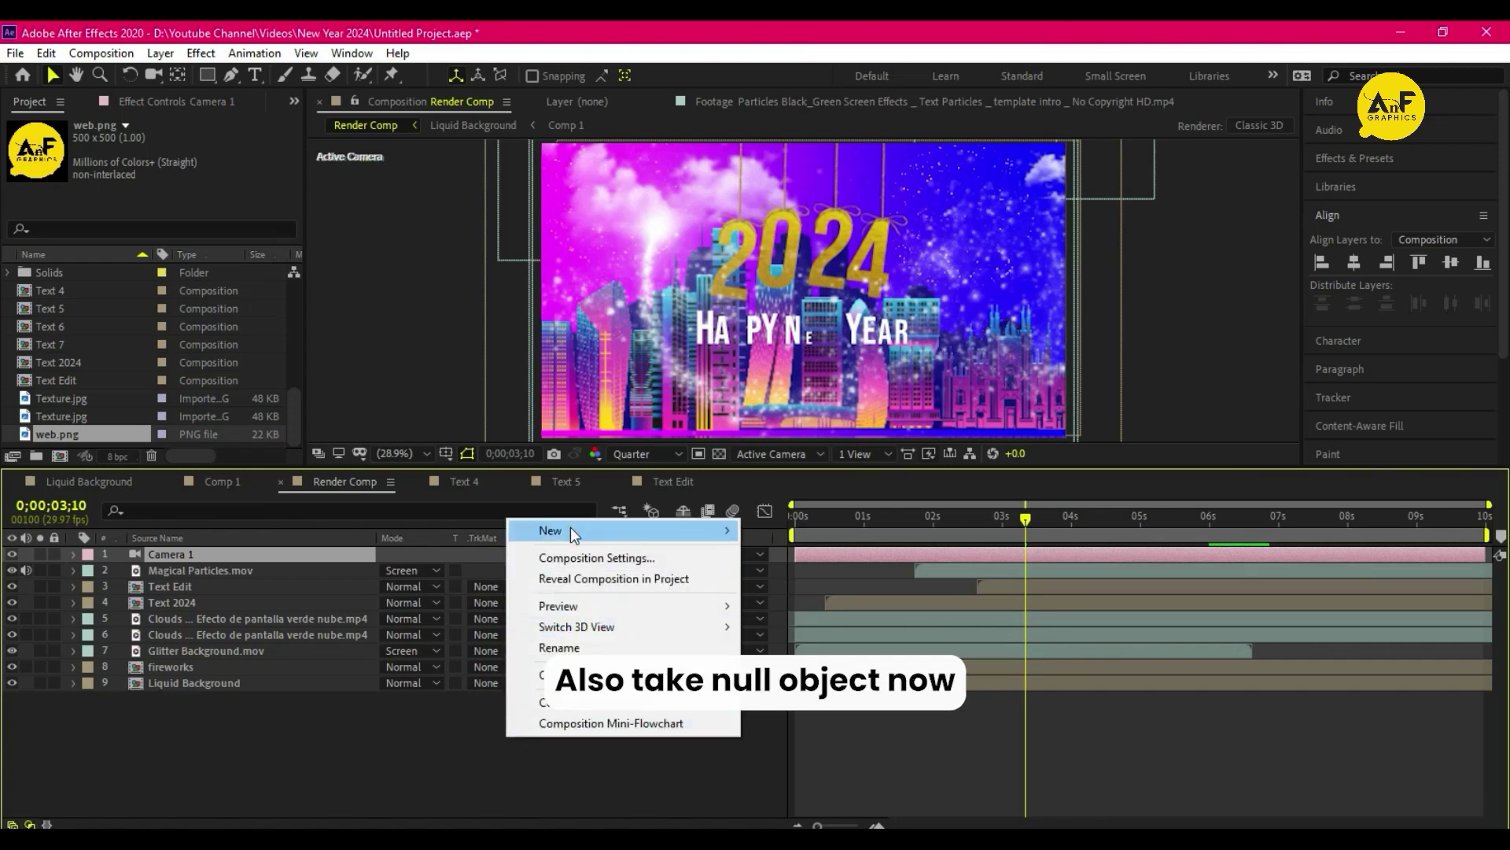
{"action": "left_click", "coordinate": [779, 649]}
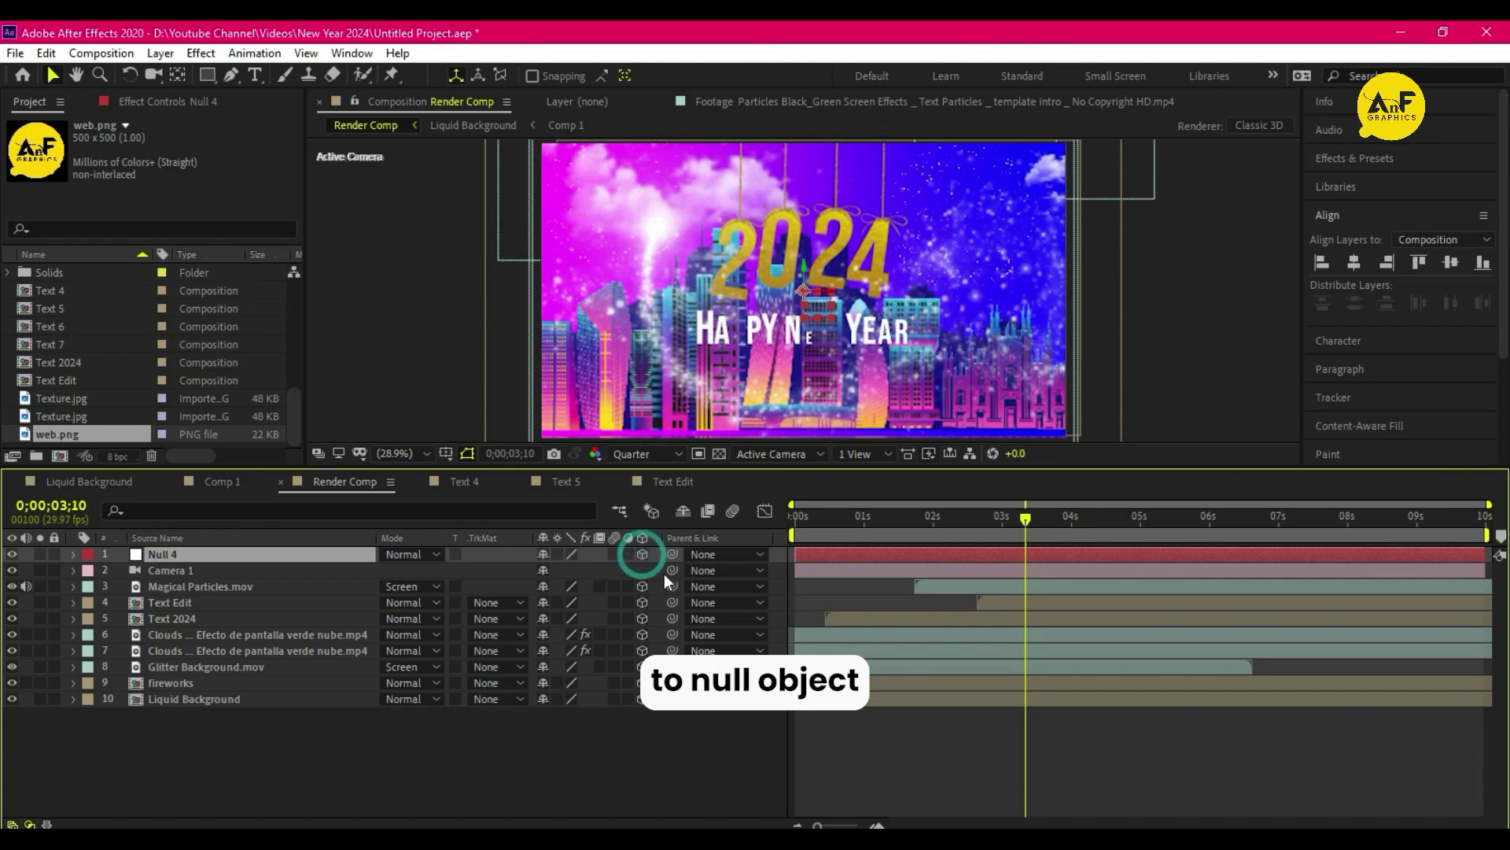
{"action": "left_click_drag", "start_coordinate": [672, 571], "coordinate": [298, 555]}
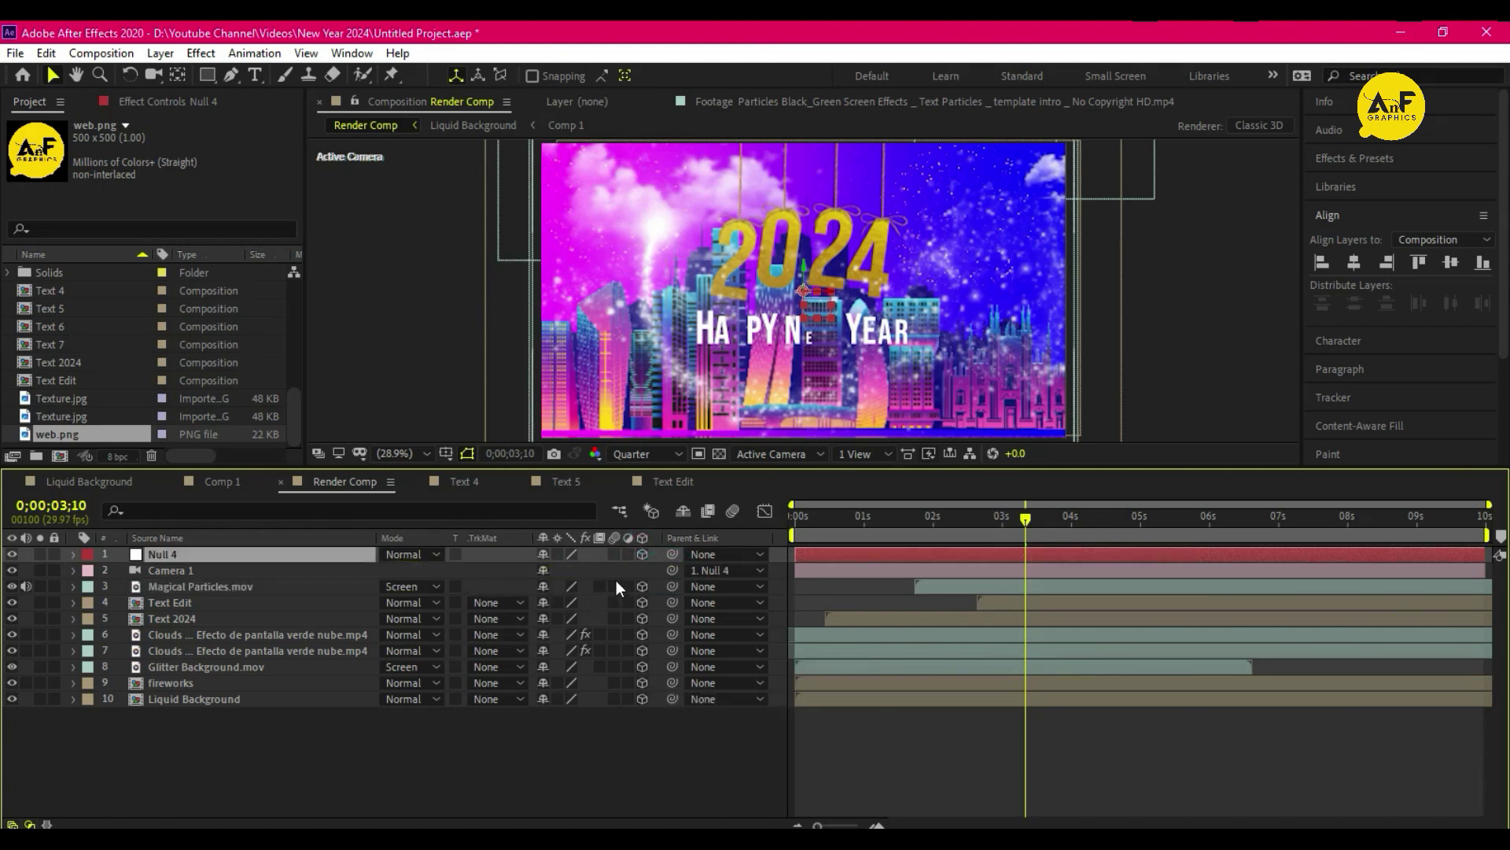
{"action": "left_click", "coordinate": [622, 555]}
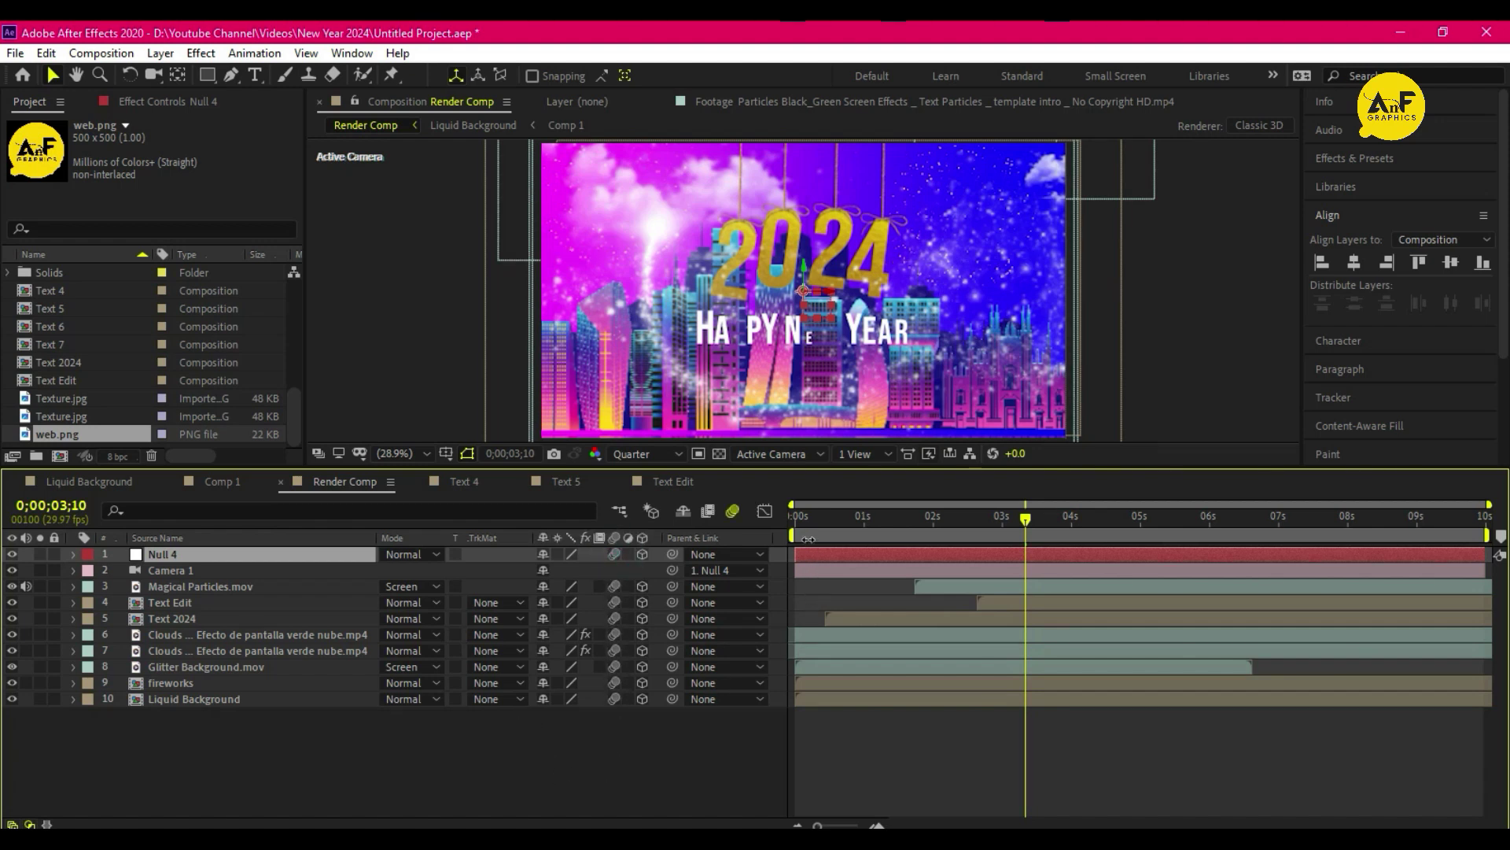
- Keyframe Null 4's Scale from 67% at frame 0 to 100% at frame 23
{"action": "key", "text": "Home"}
{"action": "key", "text": "s"}
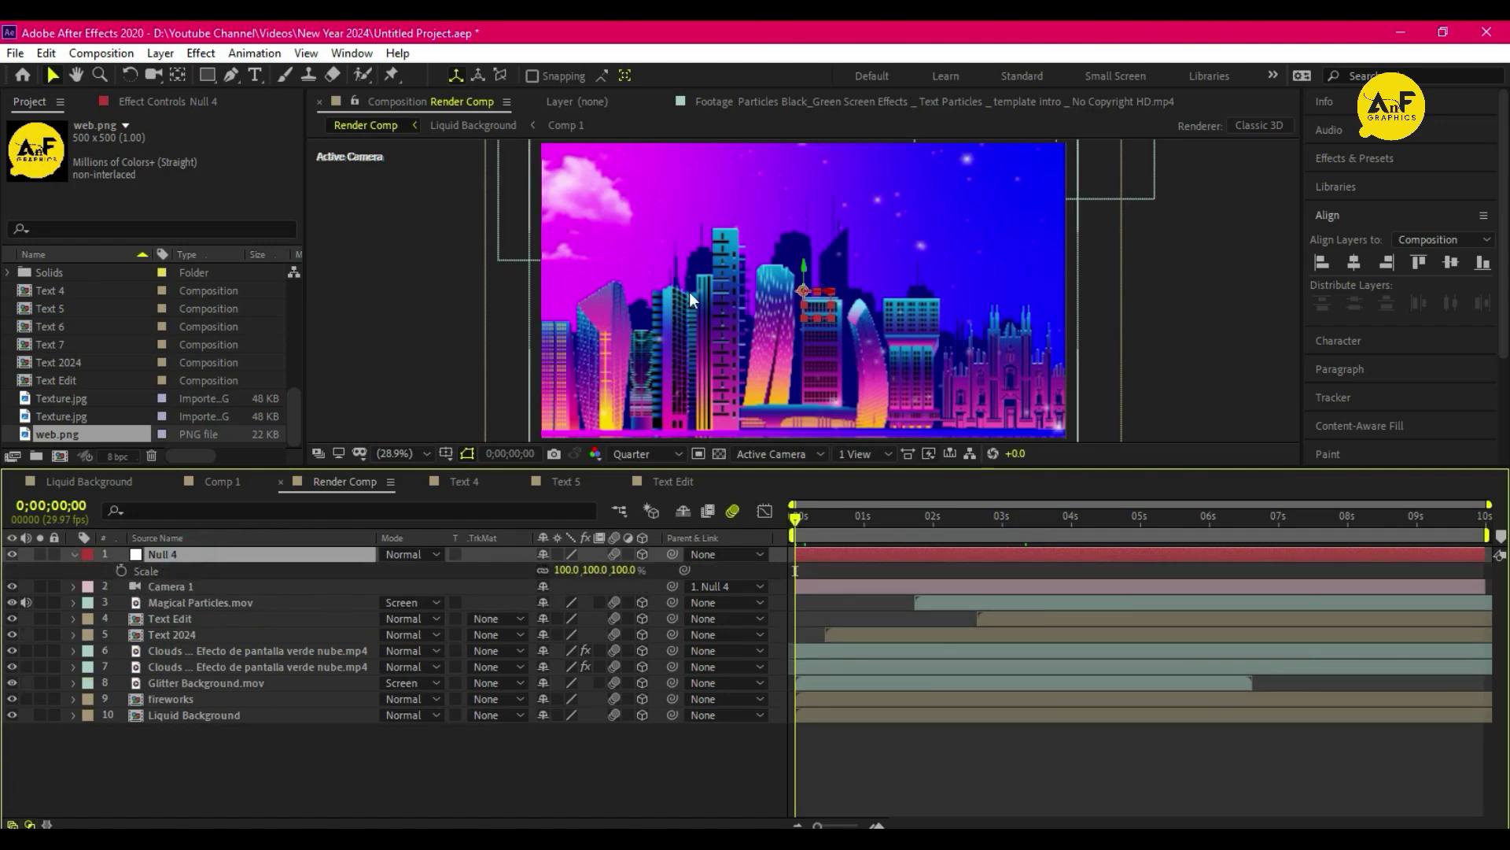
{"action": "scroll", "coordinate": [690, 298], "scroll_direction": "down", "scroll_amount": 2}
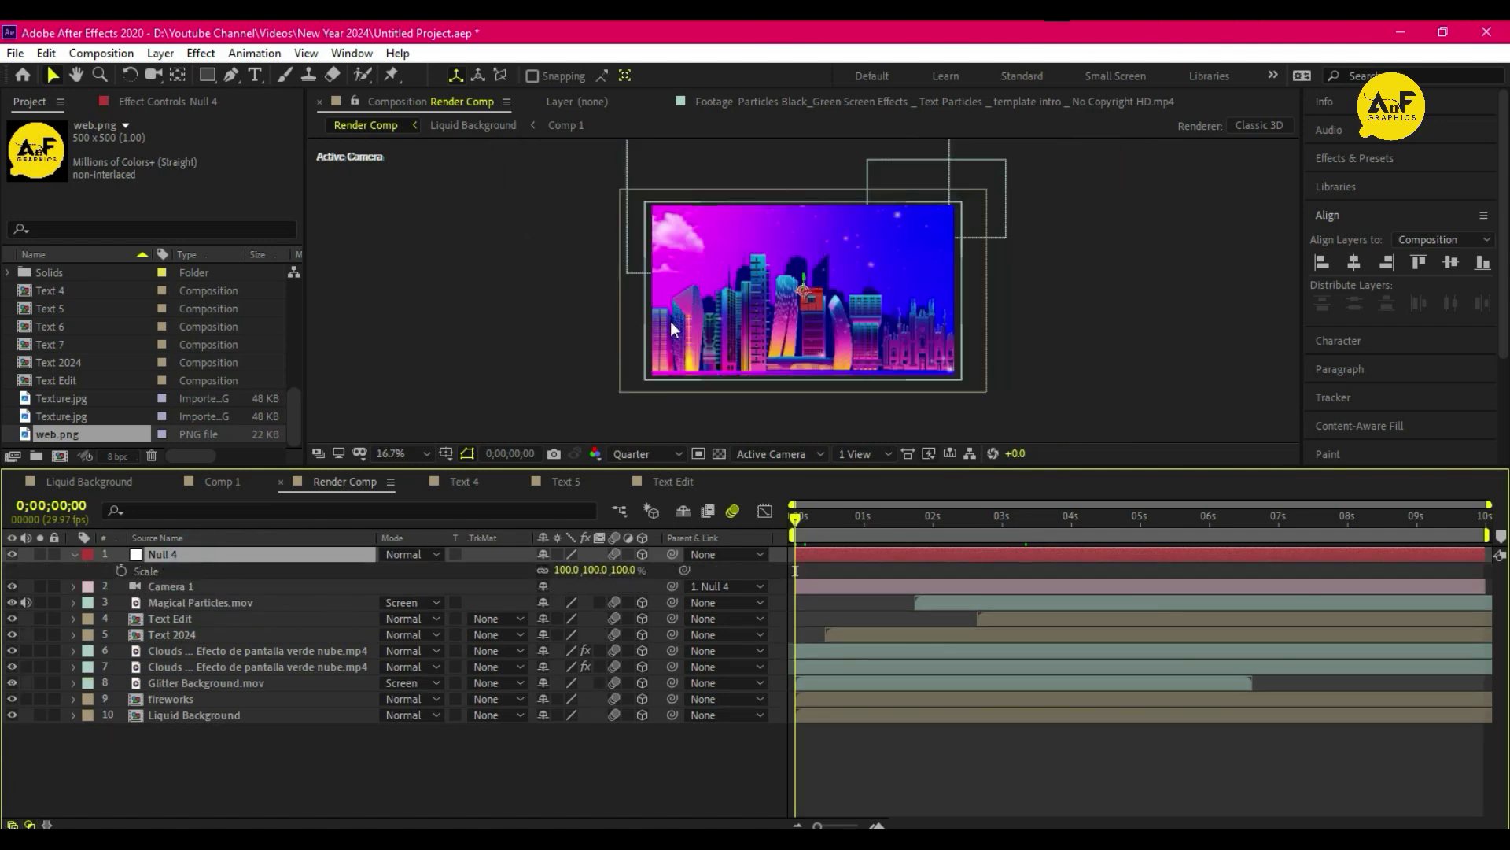
{"action": "left_click", "coordinate": [122, 572]}
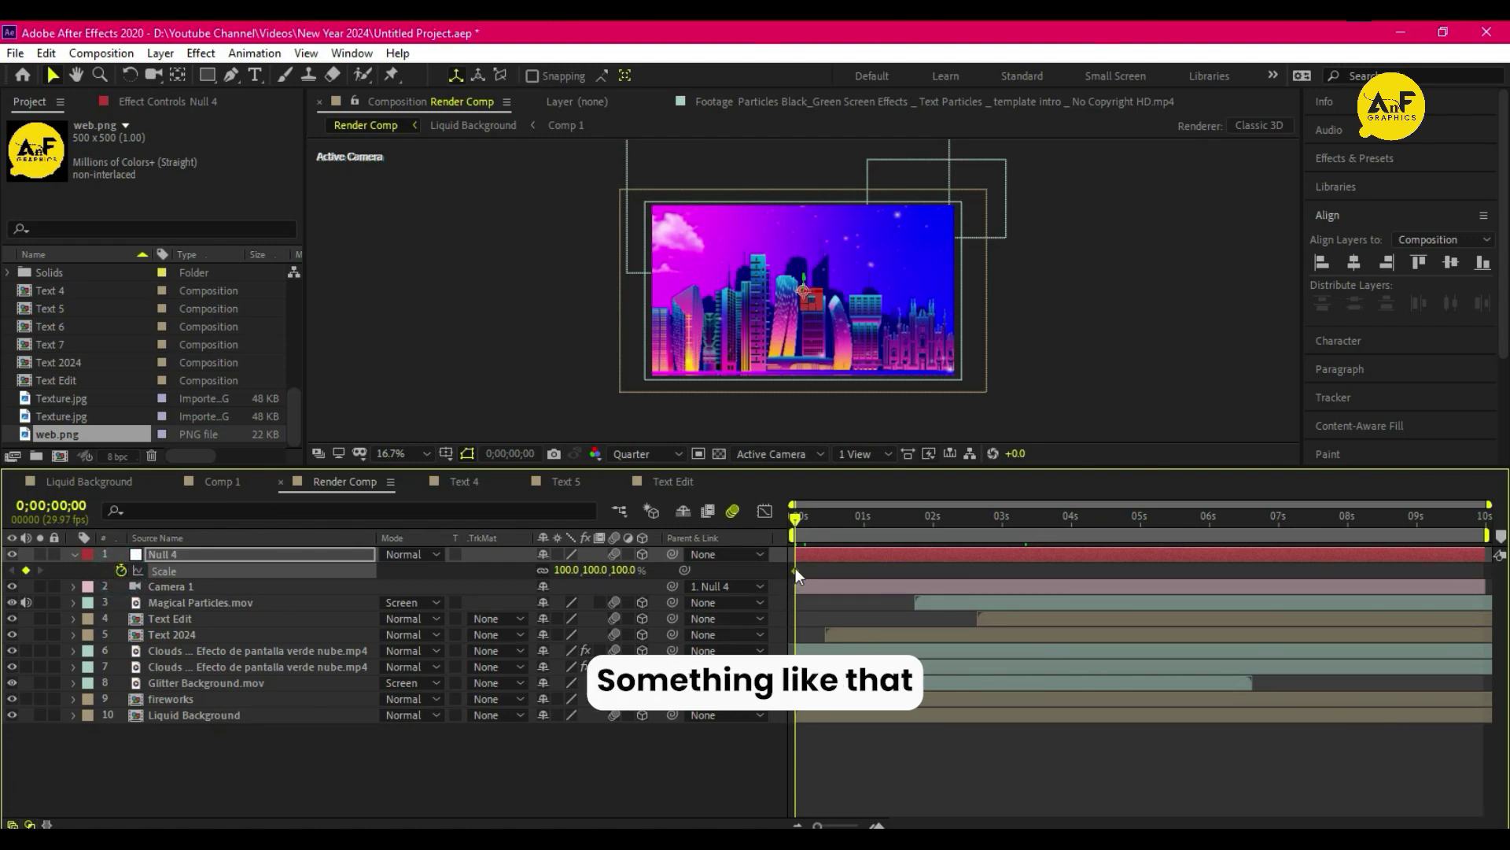
{"action": "left_click_drag", "start_coordinate": [795, 571], "coordinate": [847, 572]}
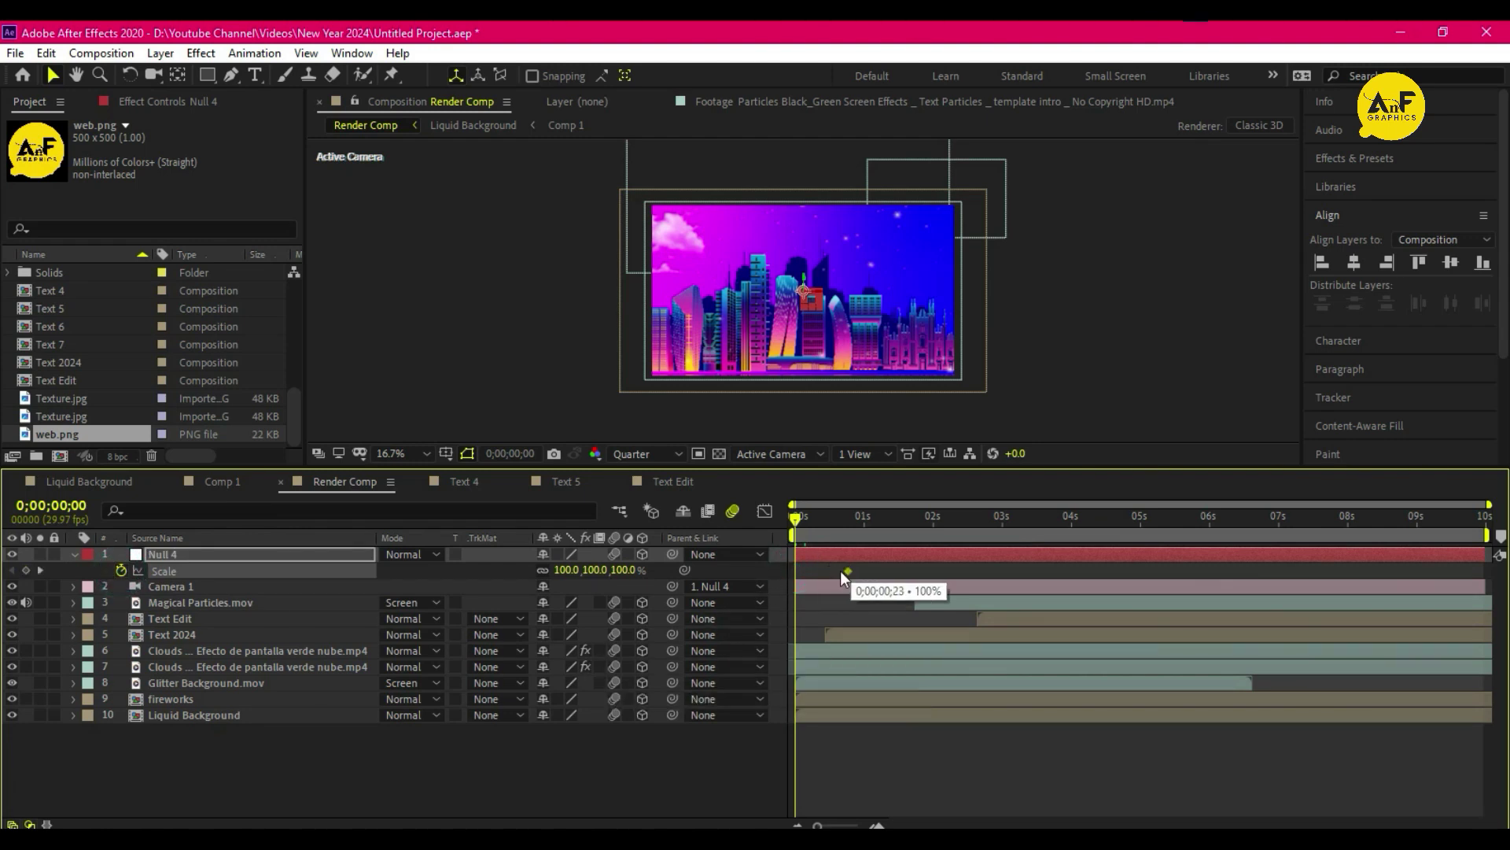
{"action": "left_click_drag", "start_coordinate": [565, 571], "coordinate": [537, 578]}
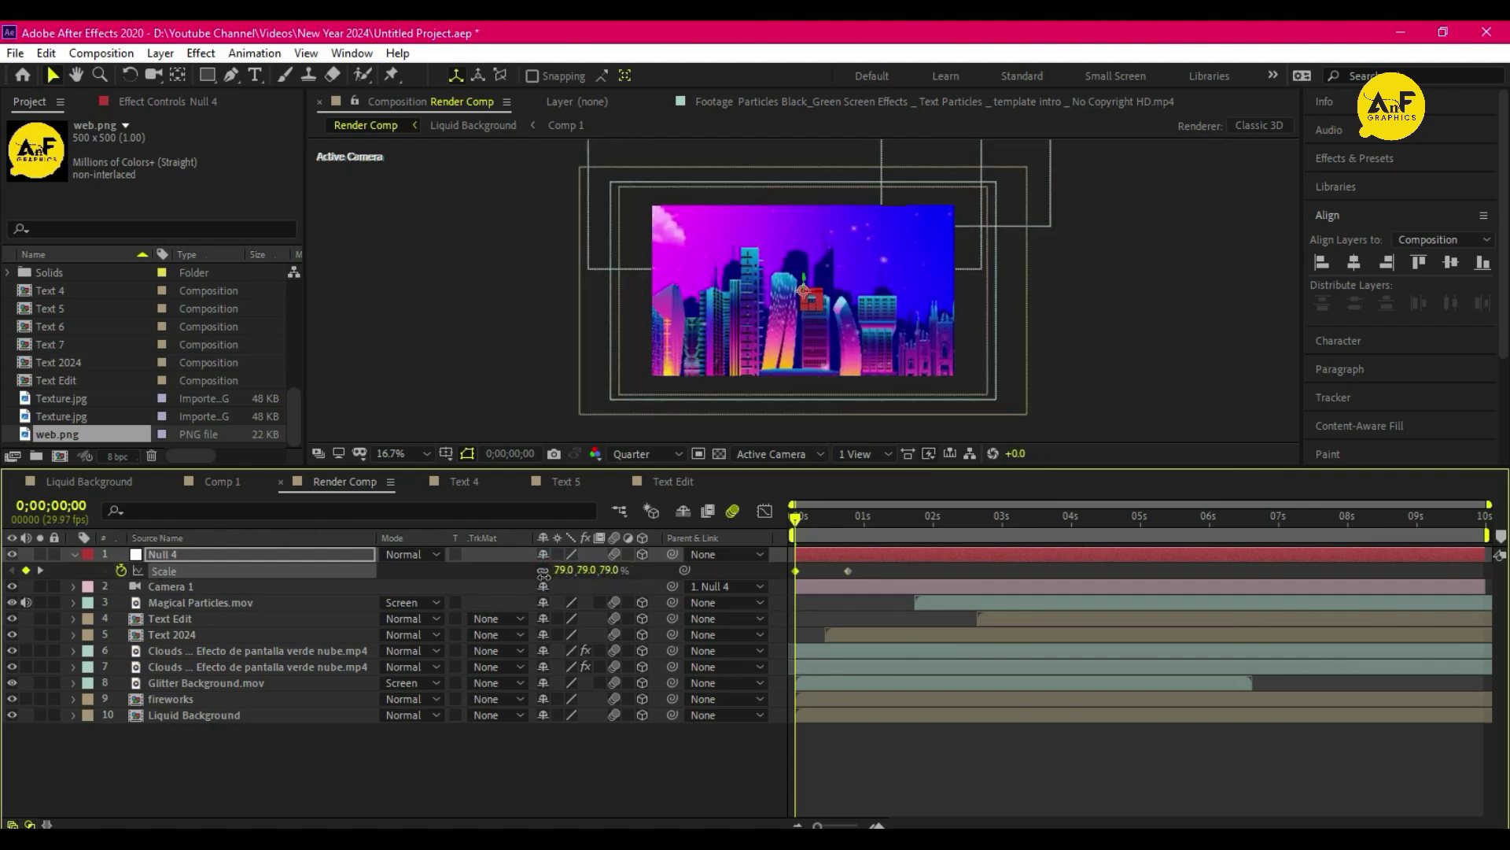
- Preview the camera push-in and apply Easy Ease to both Scale keyframes
{"action": "key", "text": "space"}
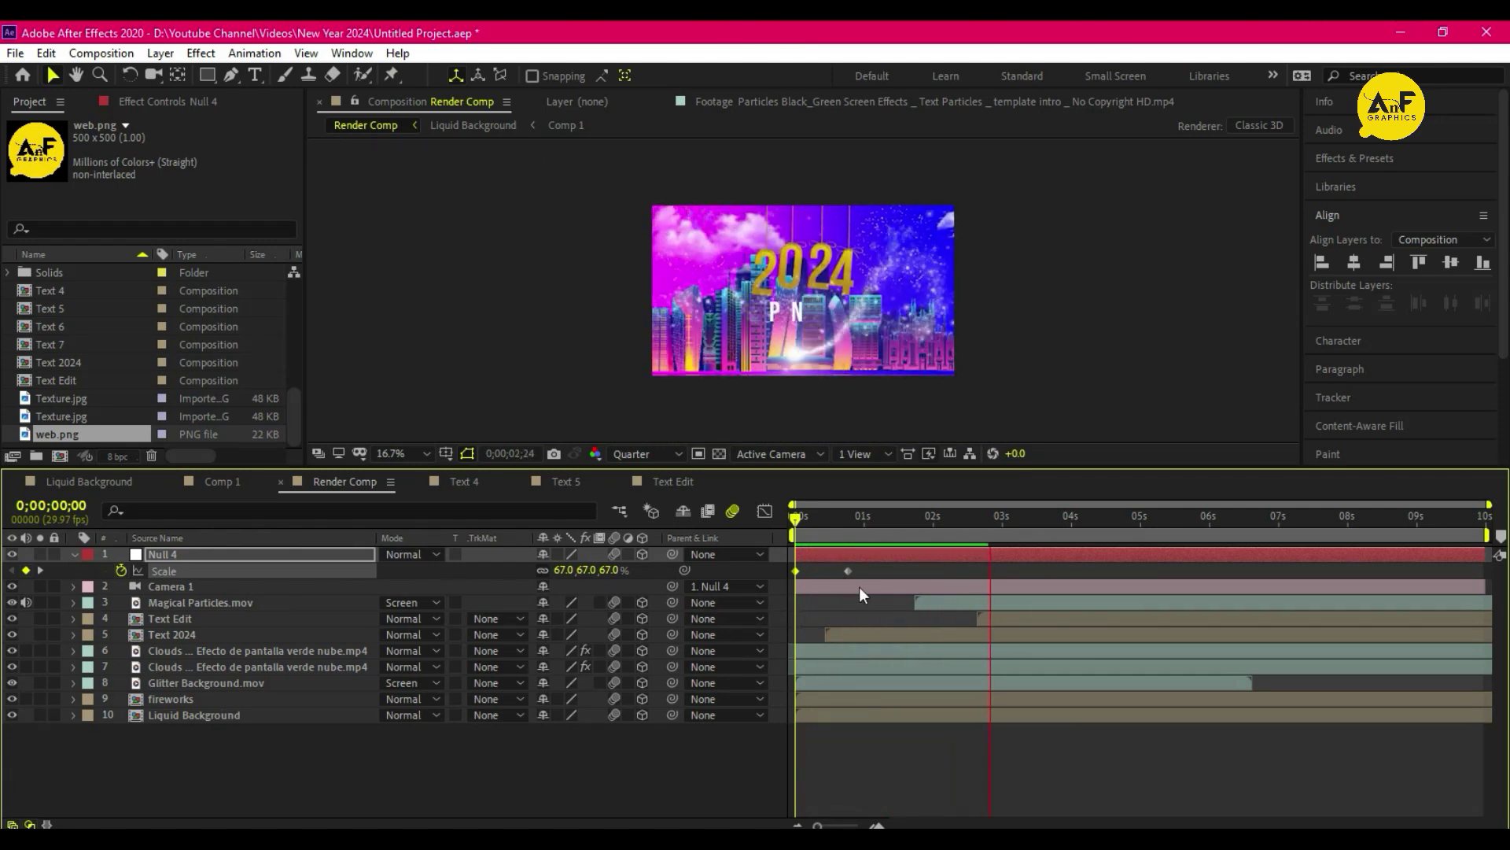
{"action": "key", "text": "space"}
{"action": "left_click_drag", "start_coordinate": [867, 584], "coordinate": [771, 566]}
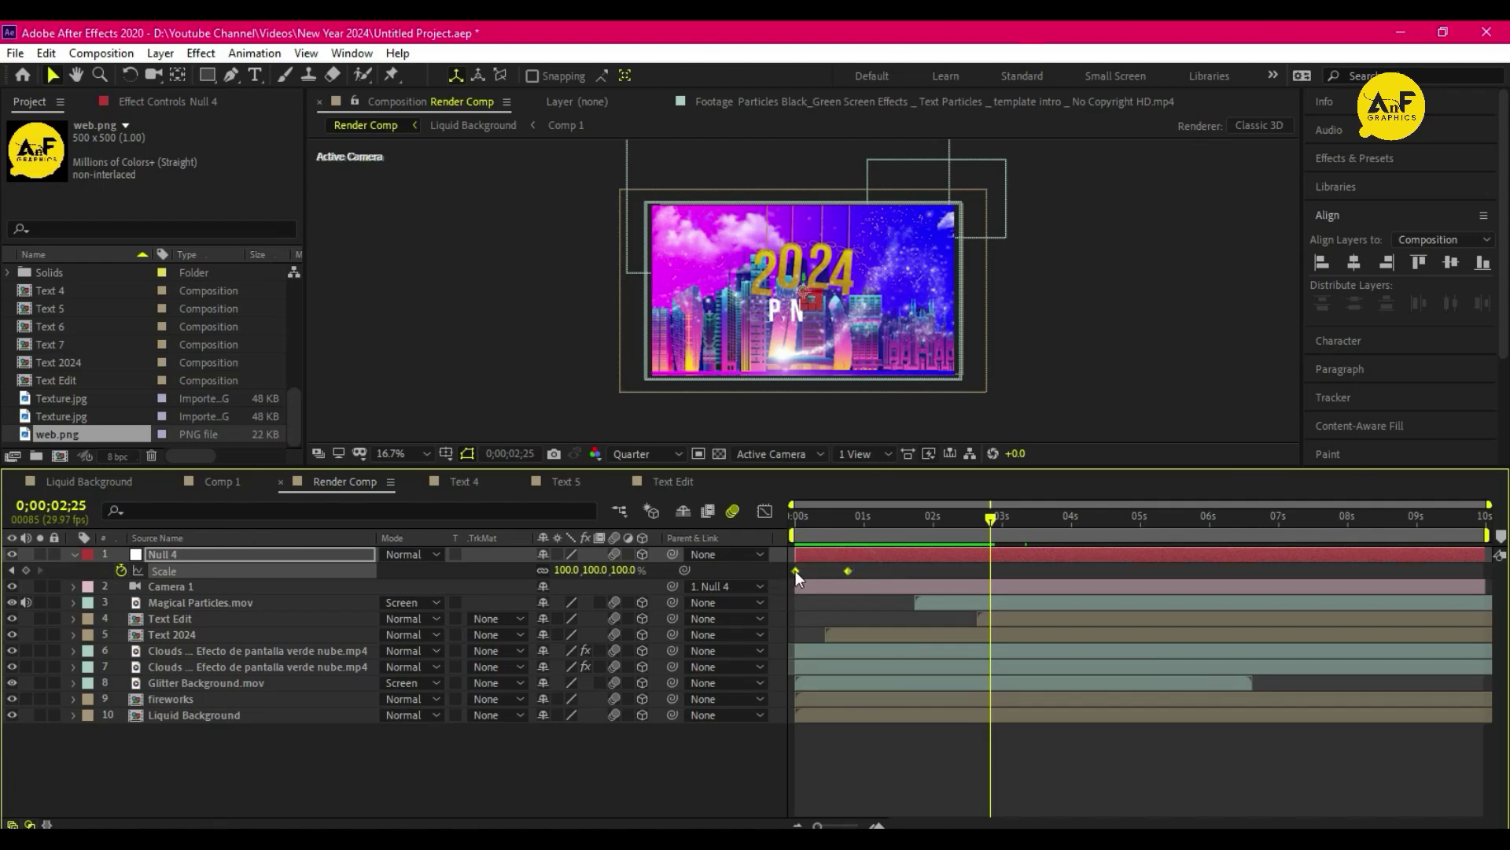
{"action": "right_click", "coordinate": [796, 570]}
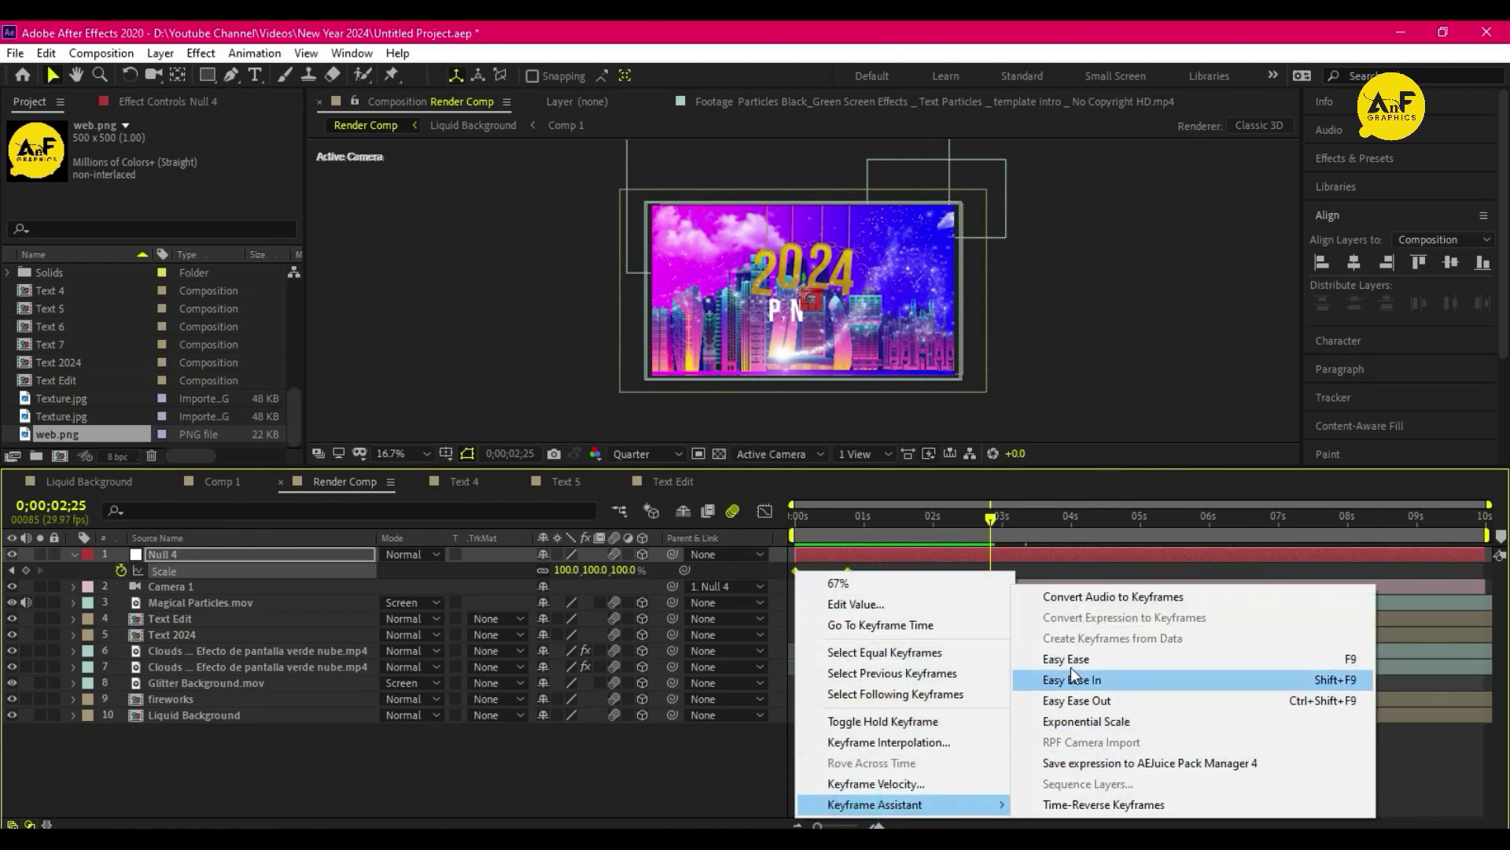
{"action": "left_click", "coordinate": [1067, 658]}
- Create a black full-frame solid and rename it Fade
{"action": "right_click", "coordinate": [409, 732]}
{"action": "mouse_move", "coordinate": [443, 543]}
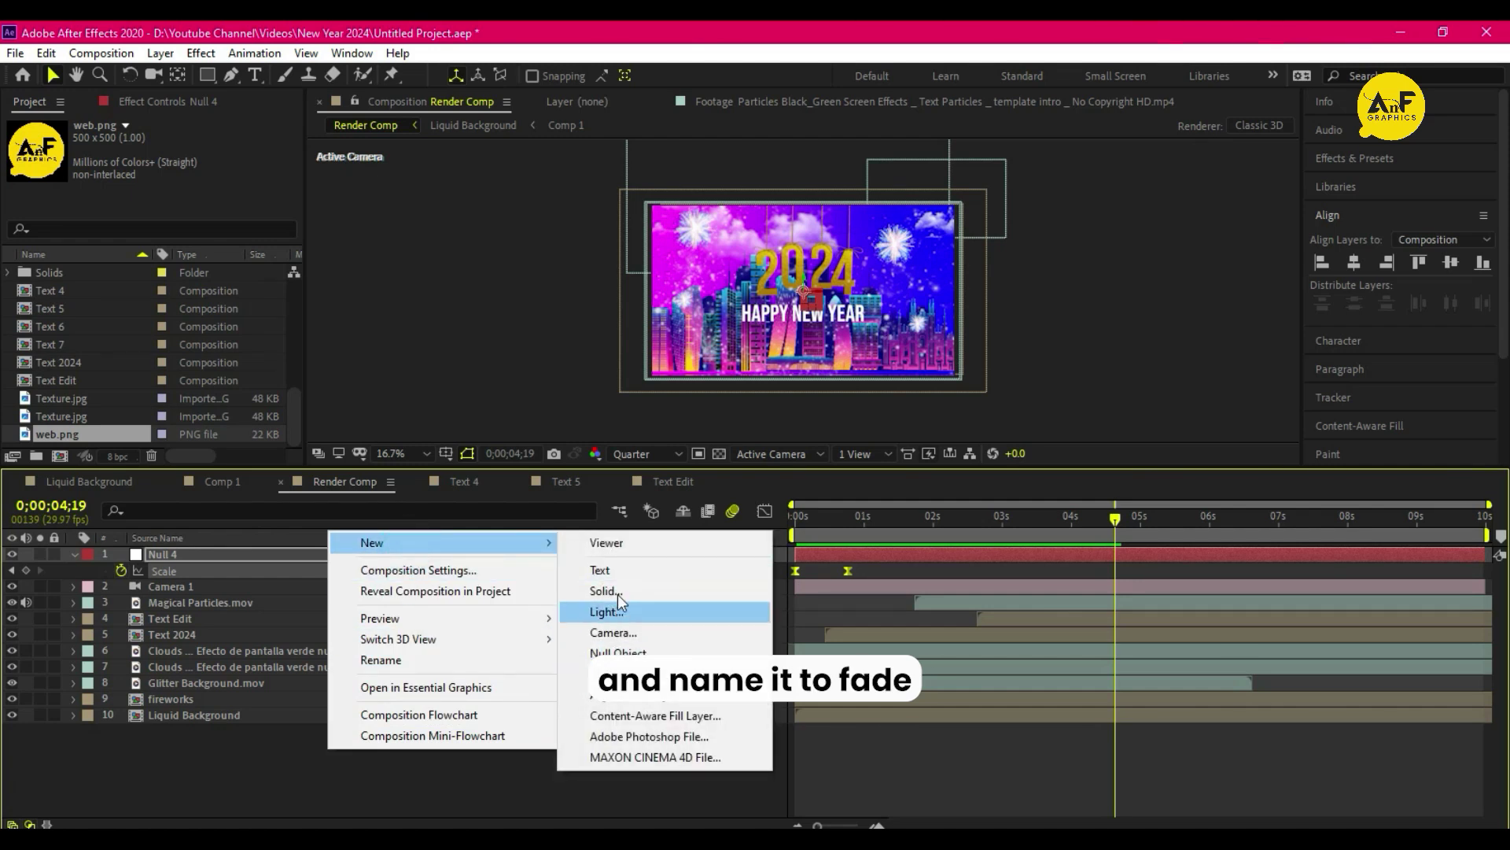
{"action": "left_click", "coordinate": [617, 591]}
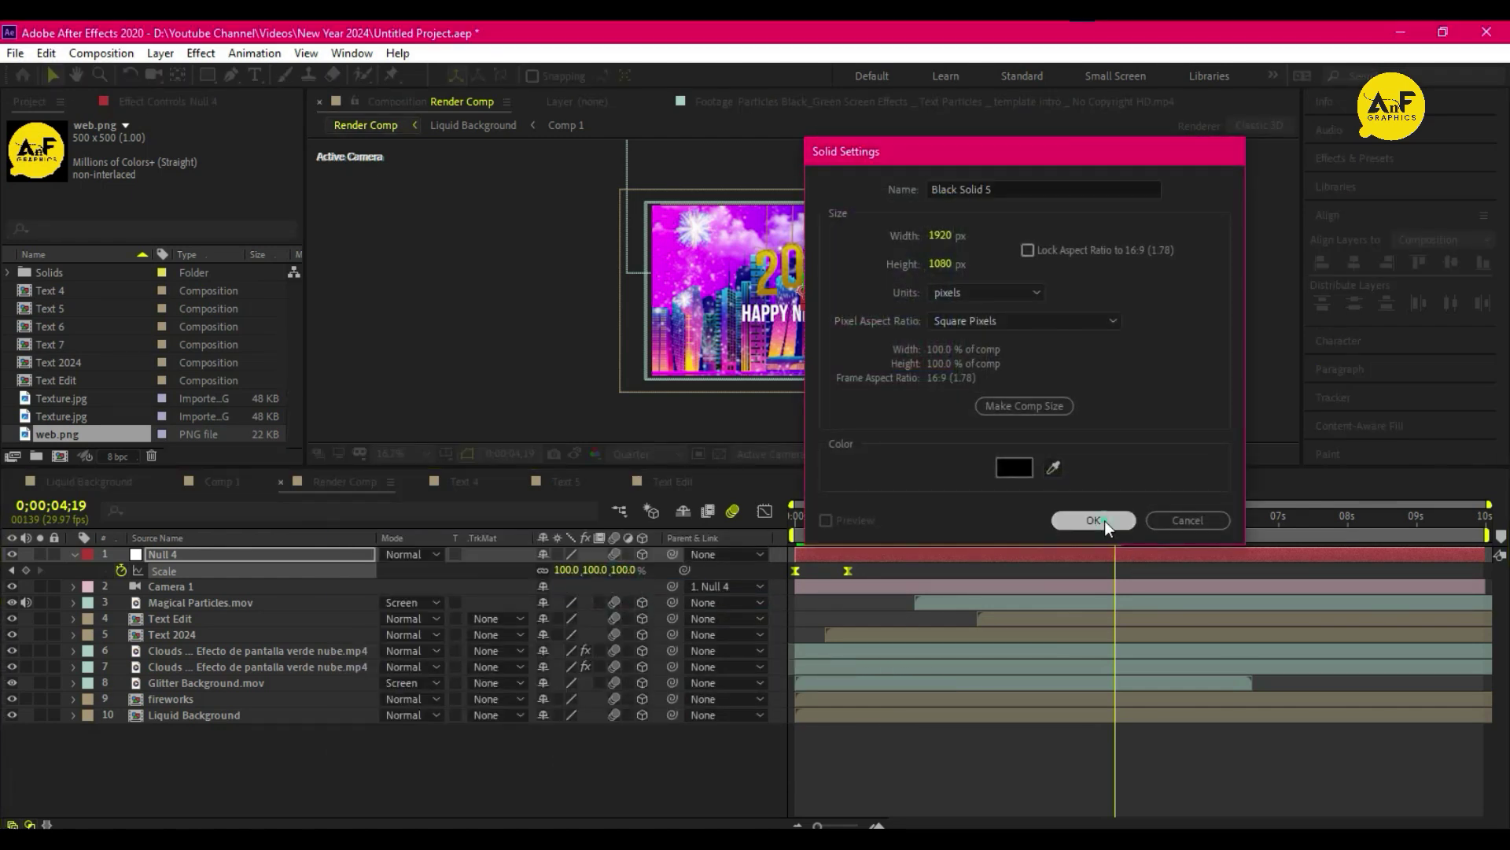
{"action": "left_click", "coordinate": [1108, 520]}
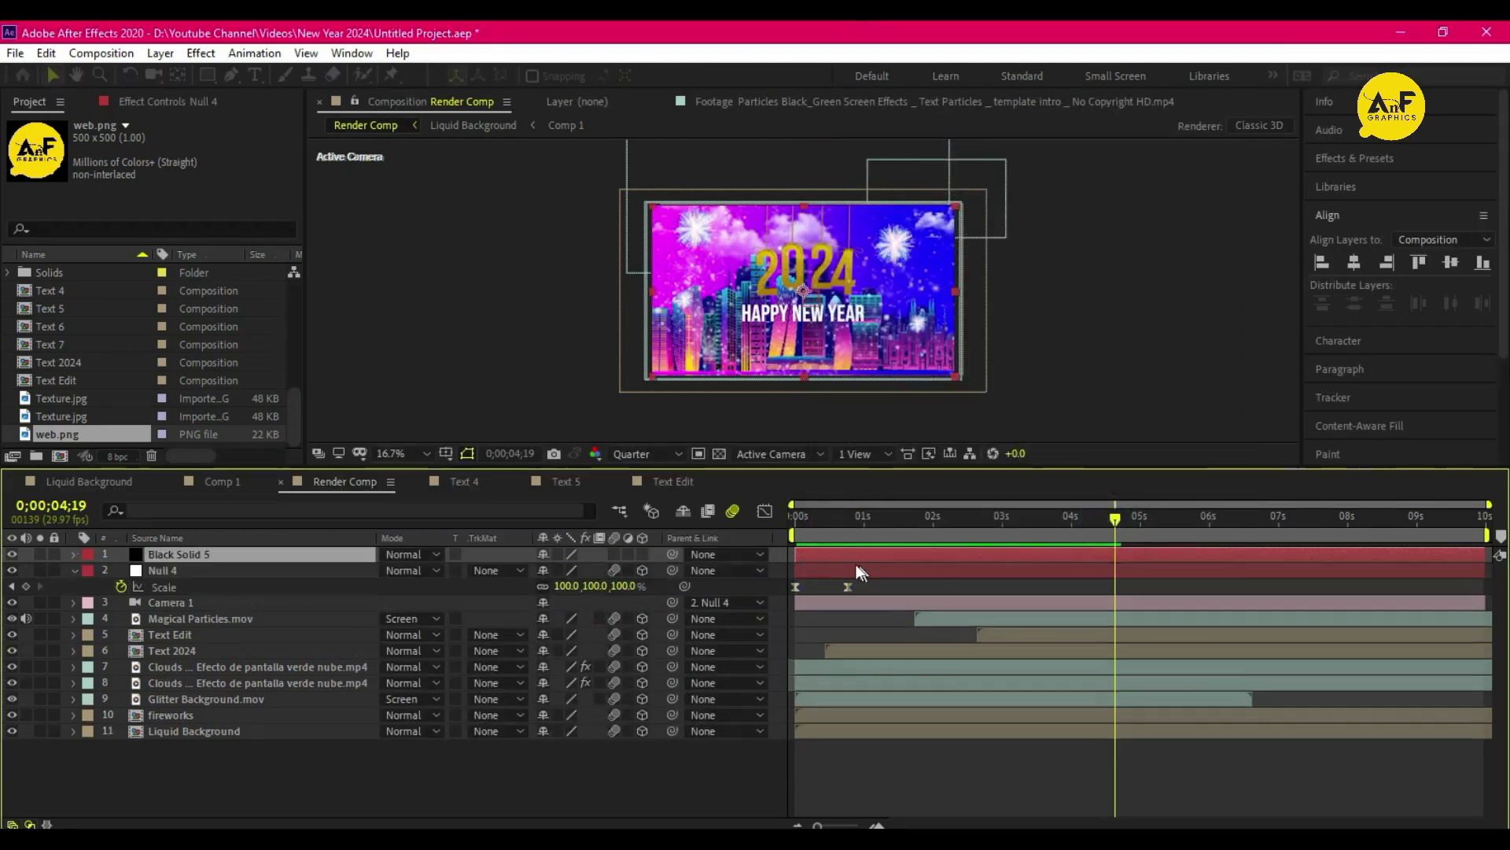
{"action": "right_click", "coordinate": [197, 555]}
{"action": "left_click", "coordinate": [249, 542]}
{"action": "type", "text": "Fade"}
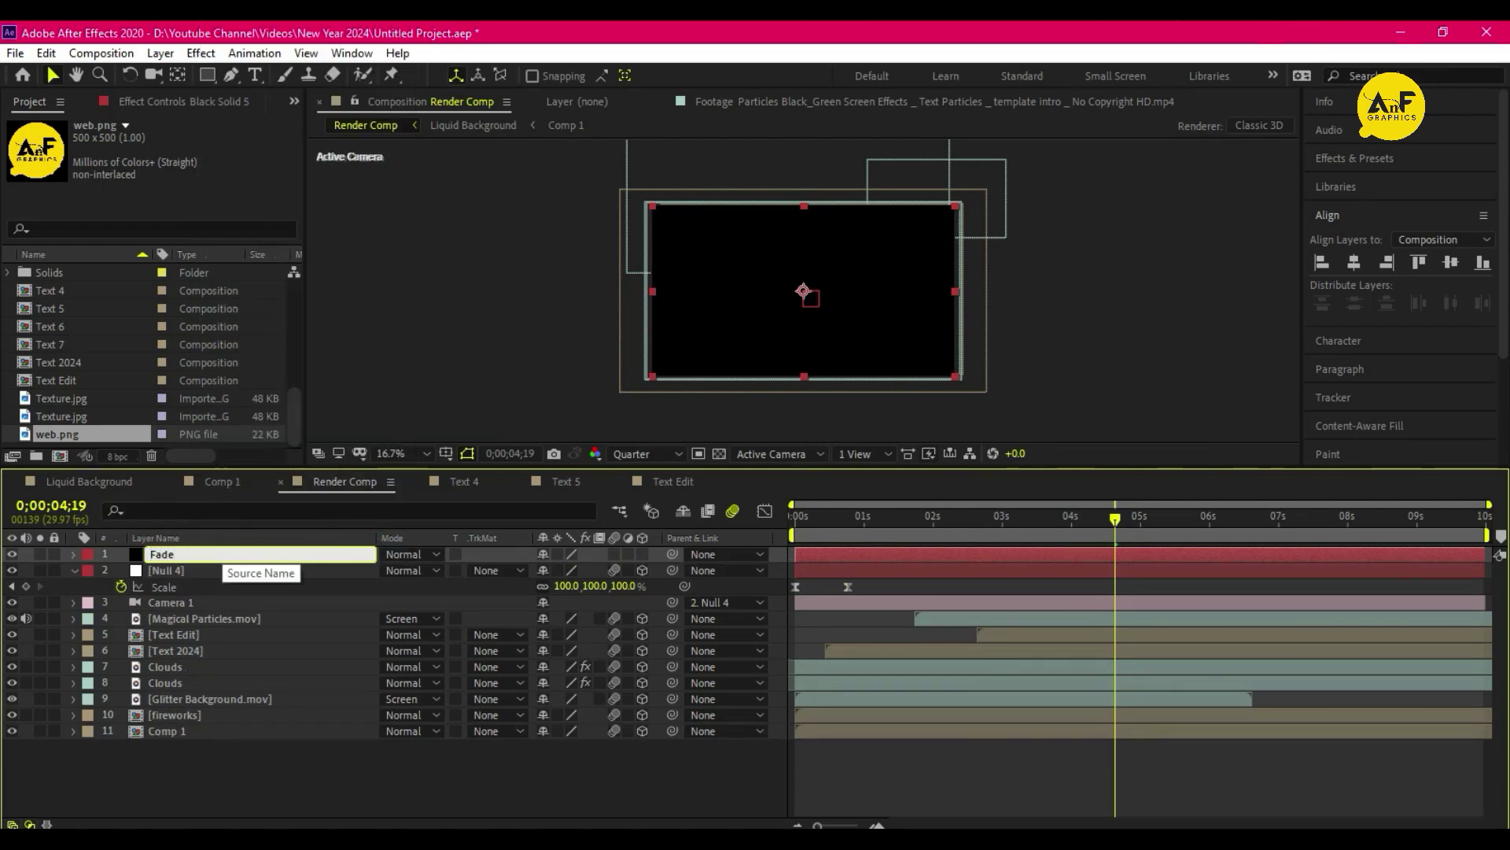
- Keyframe Fade's opacity from 100% to 0% by frame 10, fit the viewer, and preview
{"action": "left_click", "coordinate": [798, 515]}
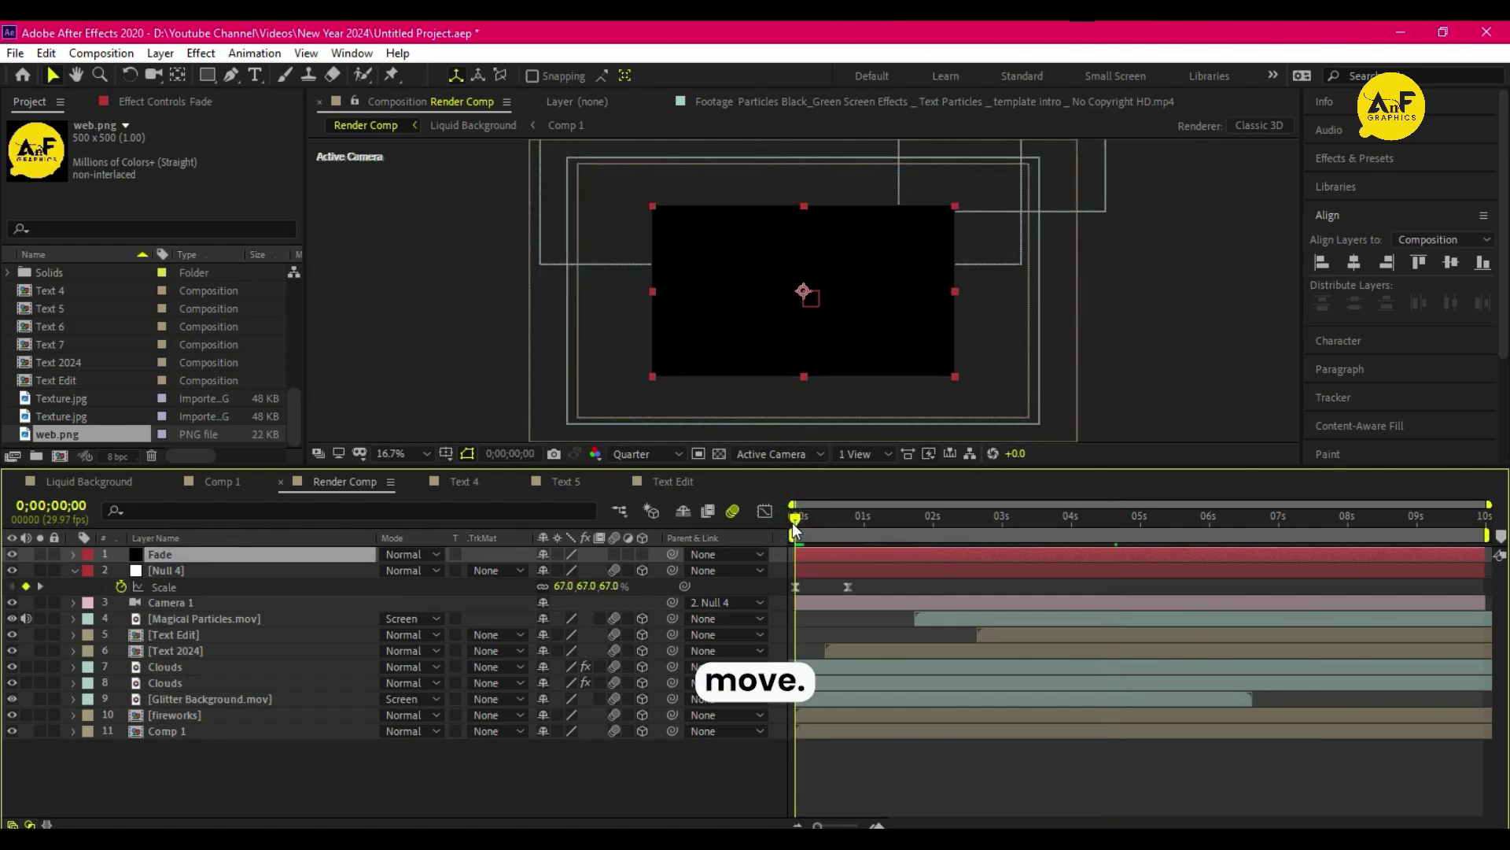
{"action": "key", "text": "t"}
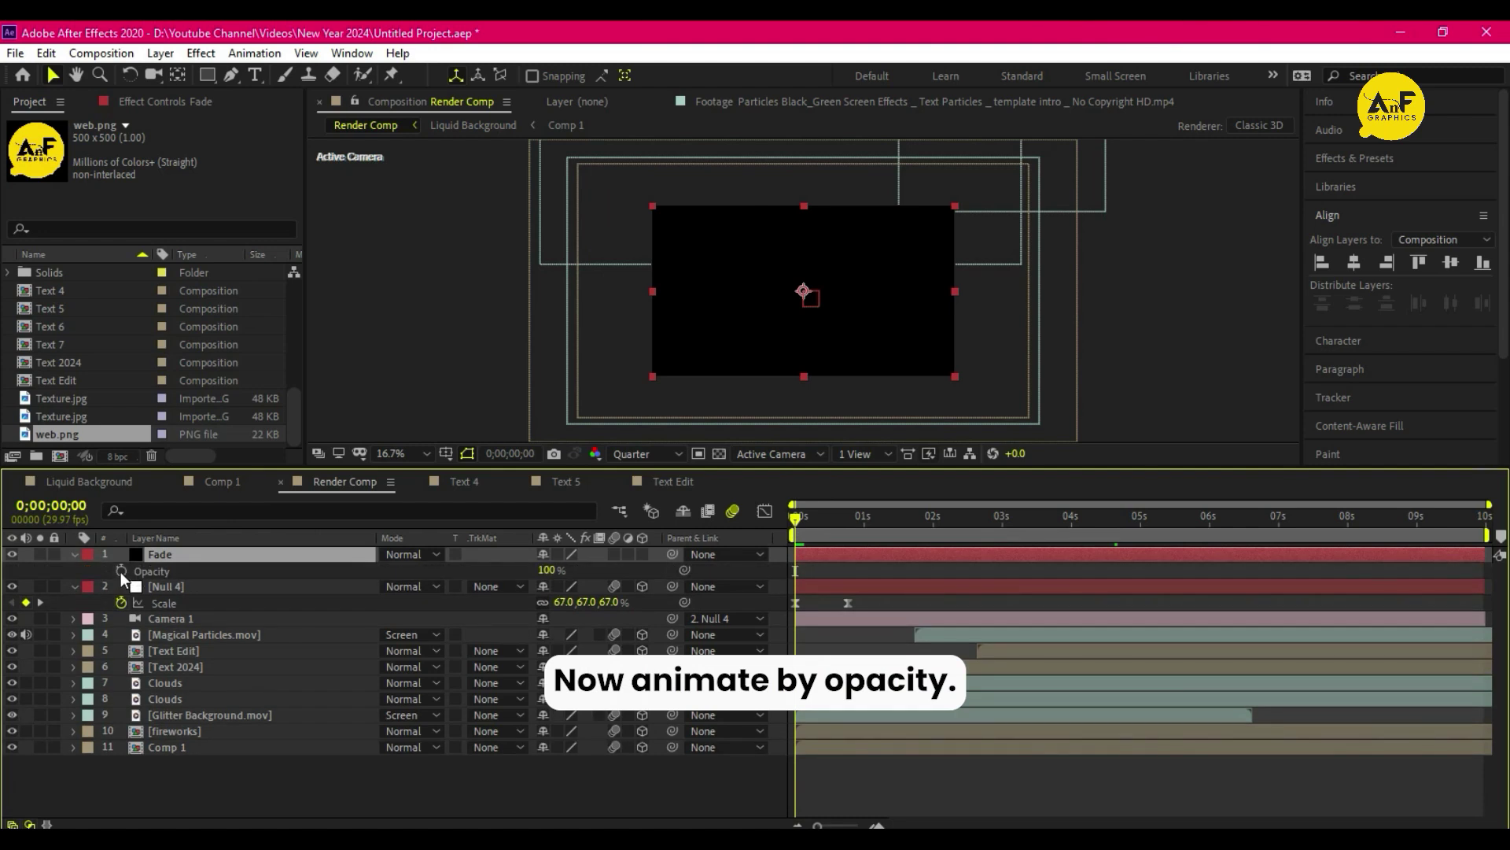
{"action": "left_click_drag", "start_coordinate": [798, 519], "coordinate": [819, 519]}
{"action": "left_click_drag", "start_coordinate": [550, 570], "coordinate": [383, 571]}
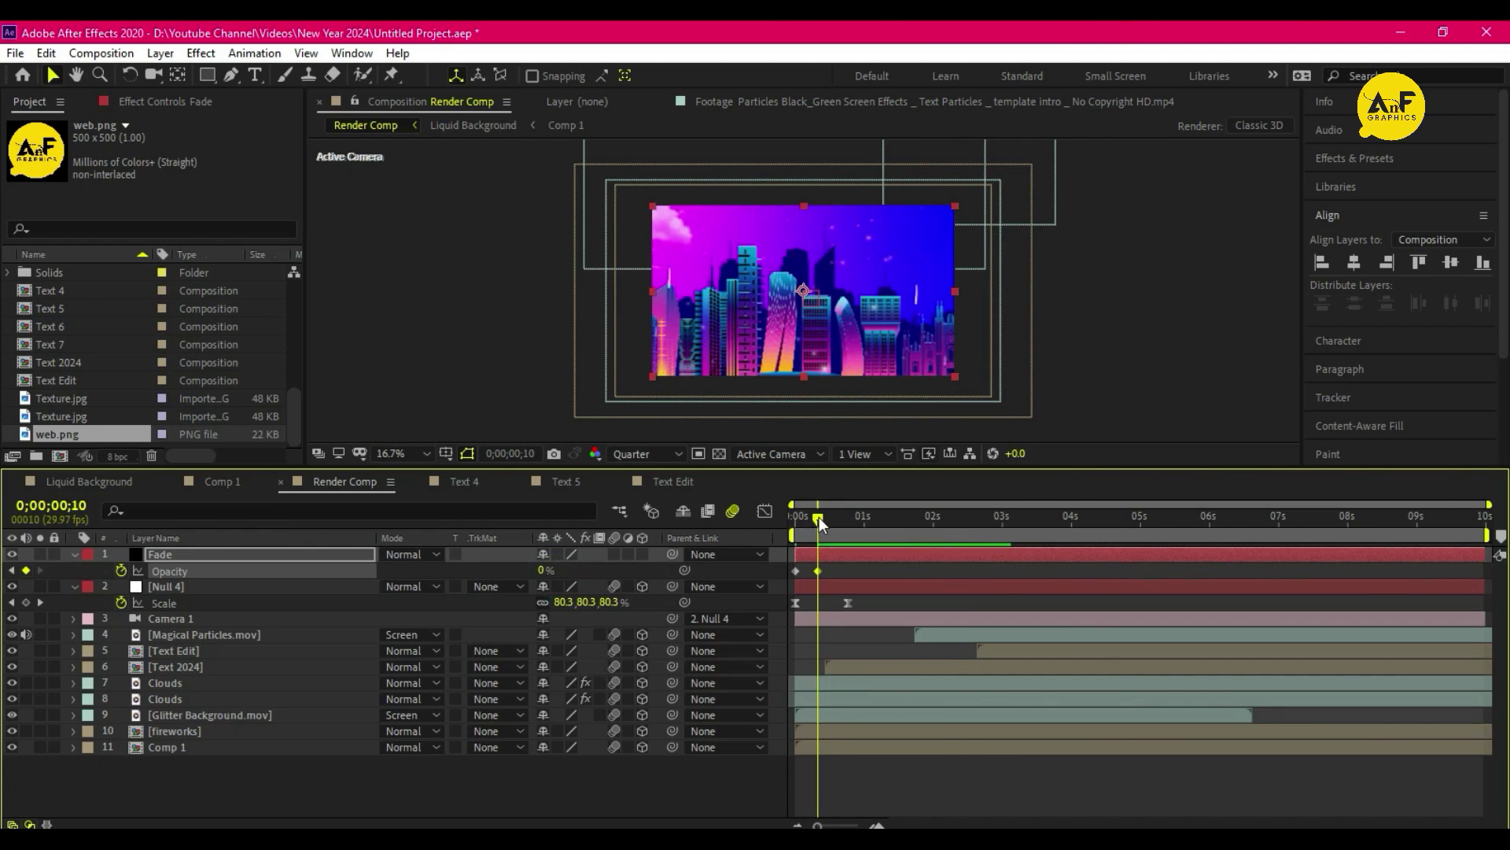
{"action": "left_click_drag", "start_coordinate": [819, 517], "coordinate": [796, 517]}
{"action": "left_click", "coordinate": [390, 454]}
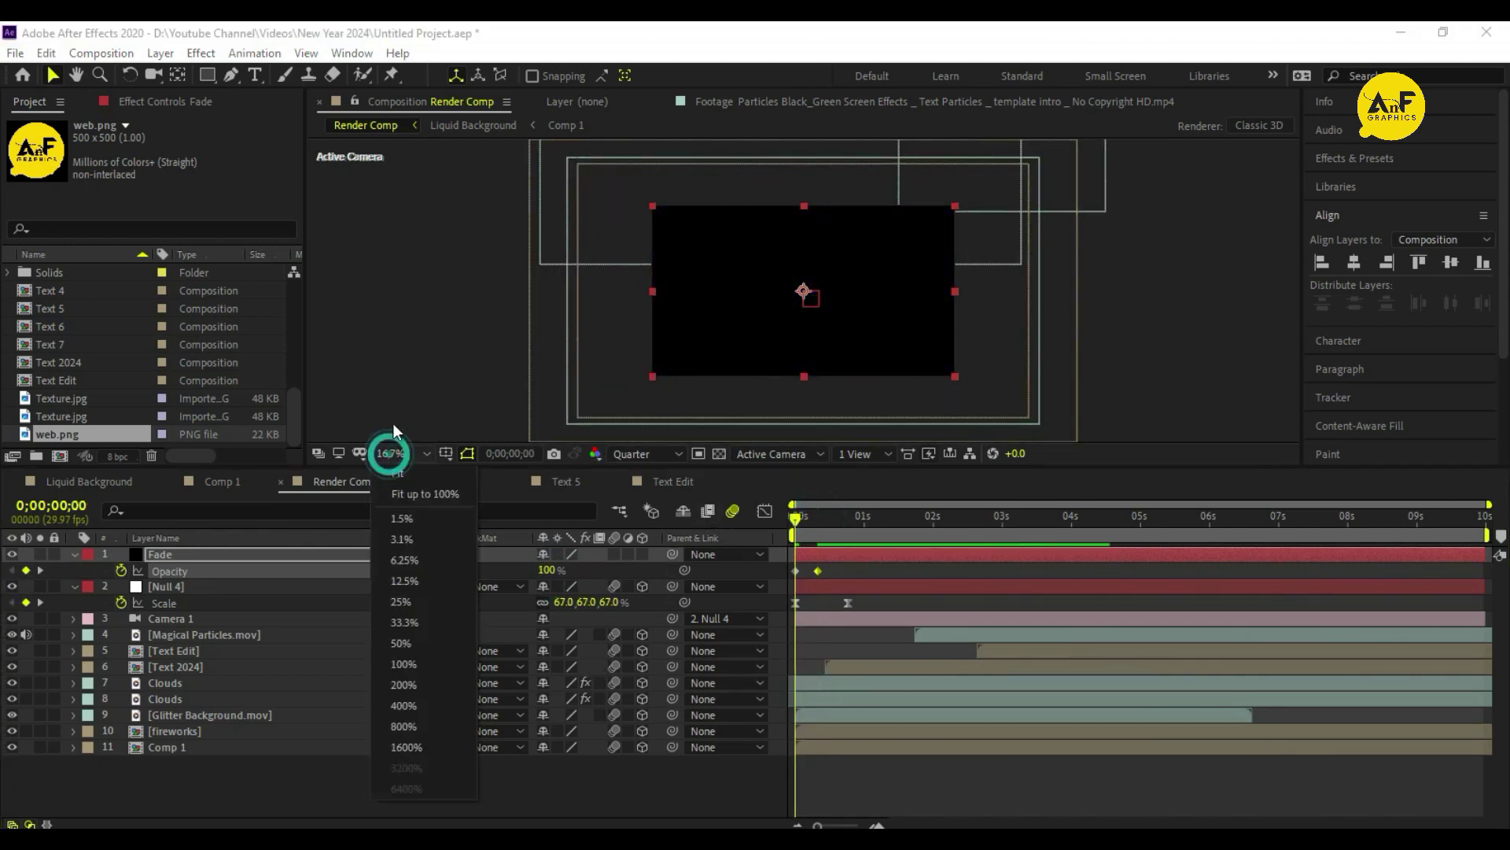
{"action": "left_click", "coordinate": [402, 476]}
{"action": "key", "text": "space"}
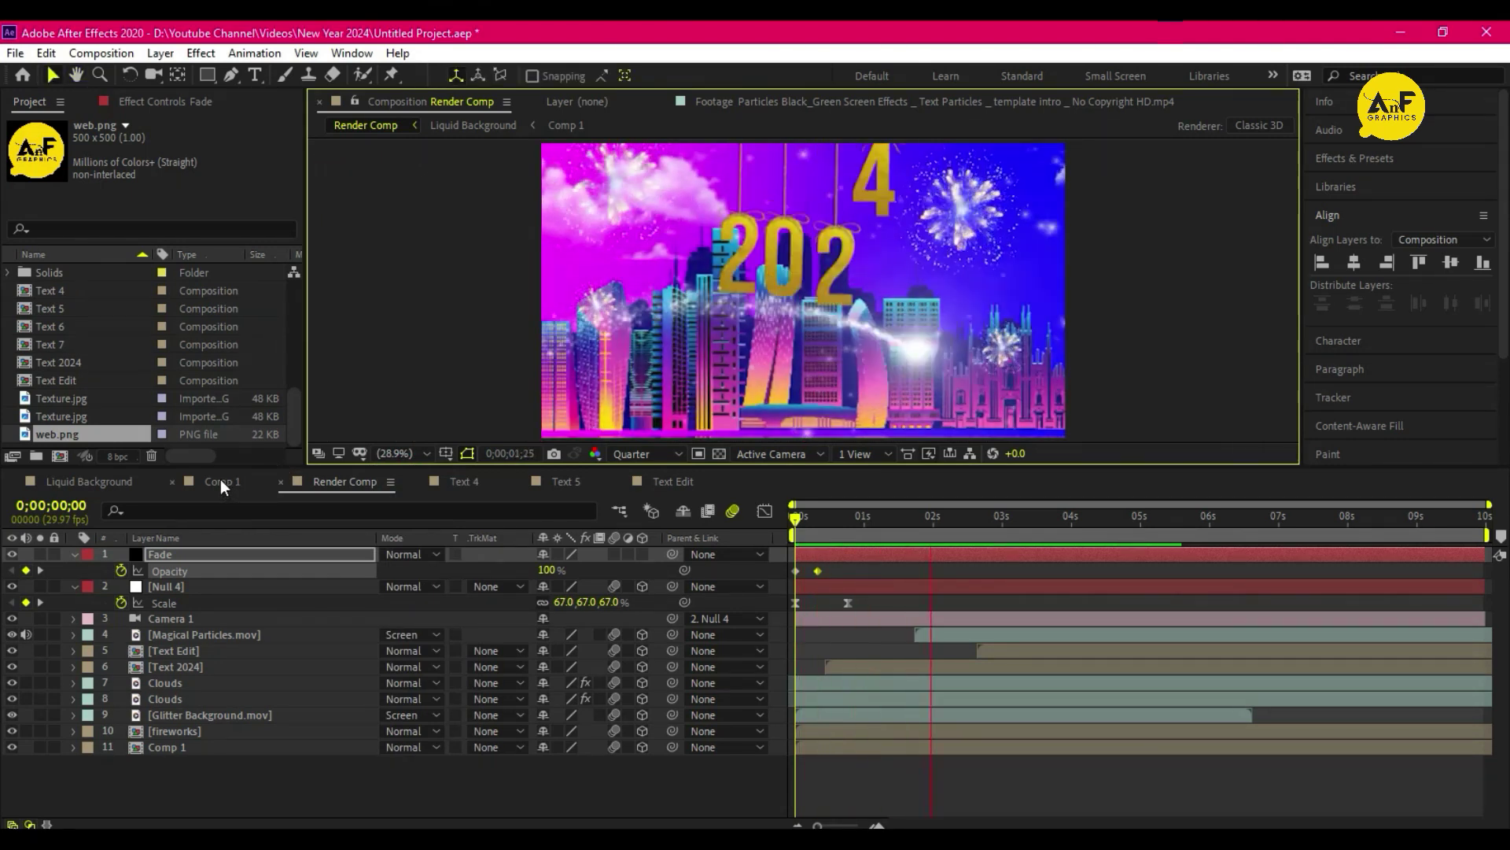
- Stop the preview near 0;00;06;15 and trim Render Comp to that work area
{"action": "left_click", "coordinate": [1245, 516]}
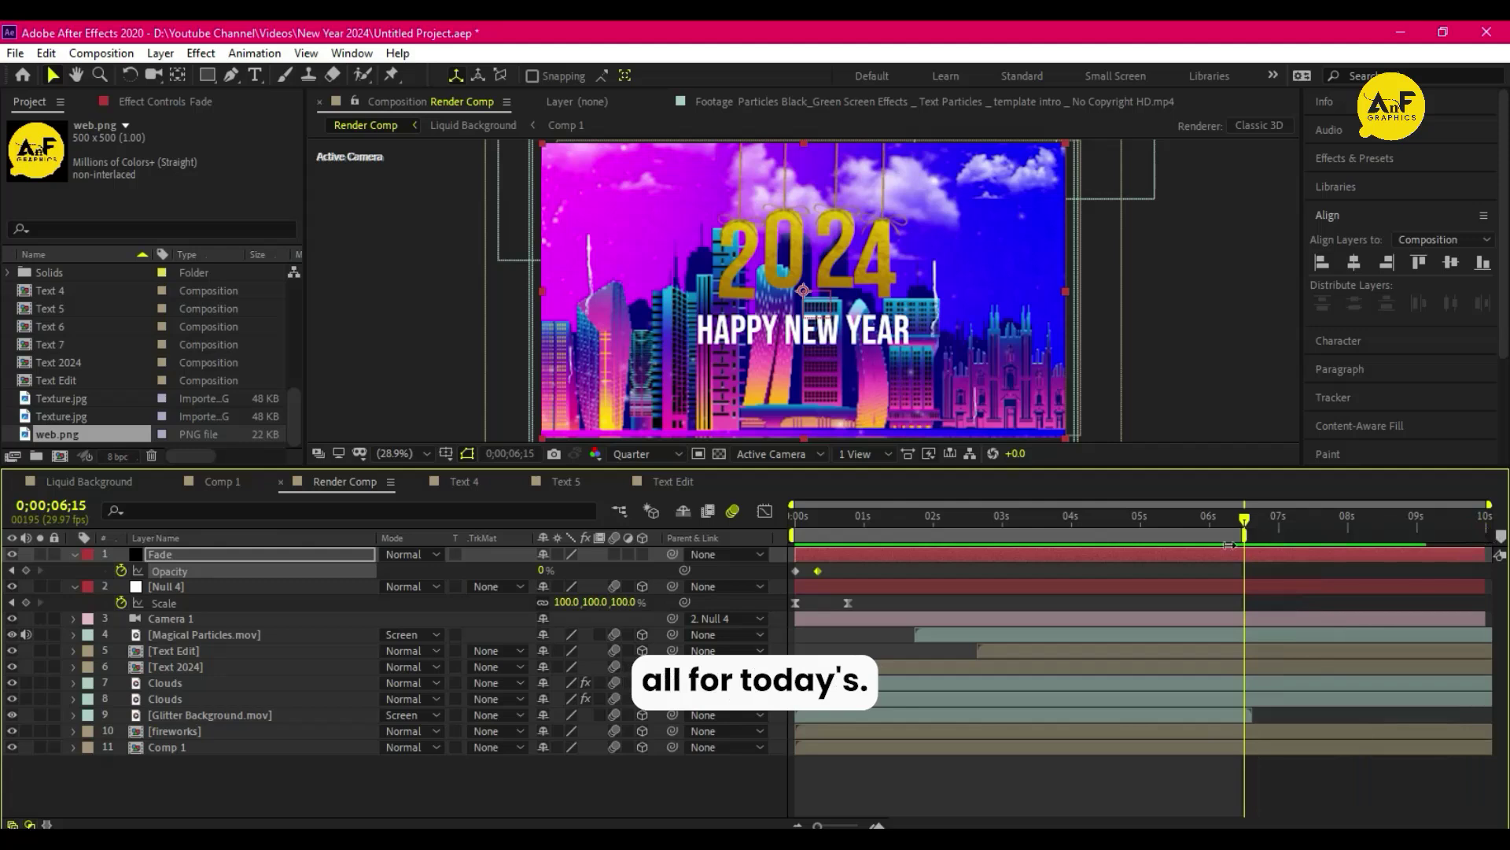
{"action": "right_click", "coordinate": [1246, 533]}
{"action": "left_click", "coordinate": [1246, 590]}
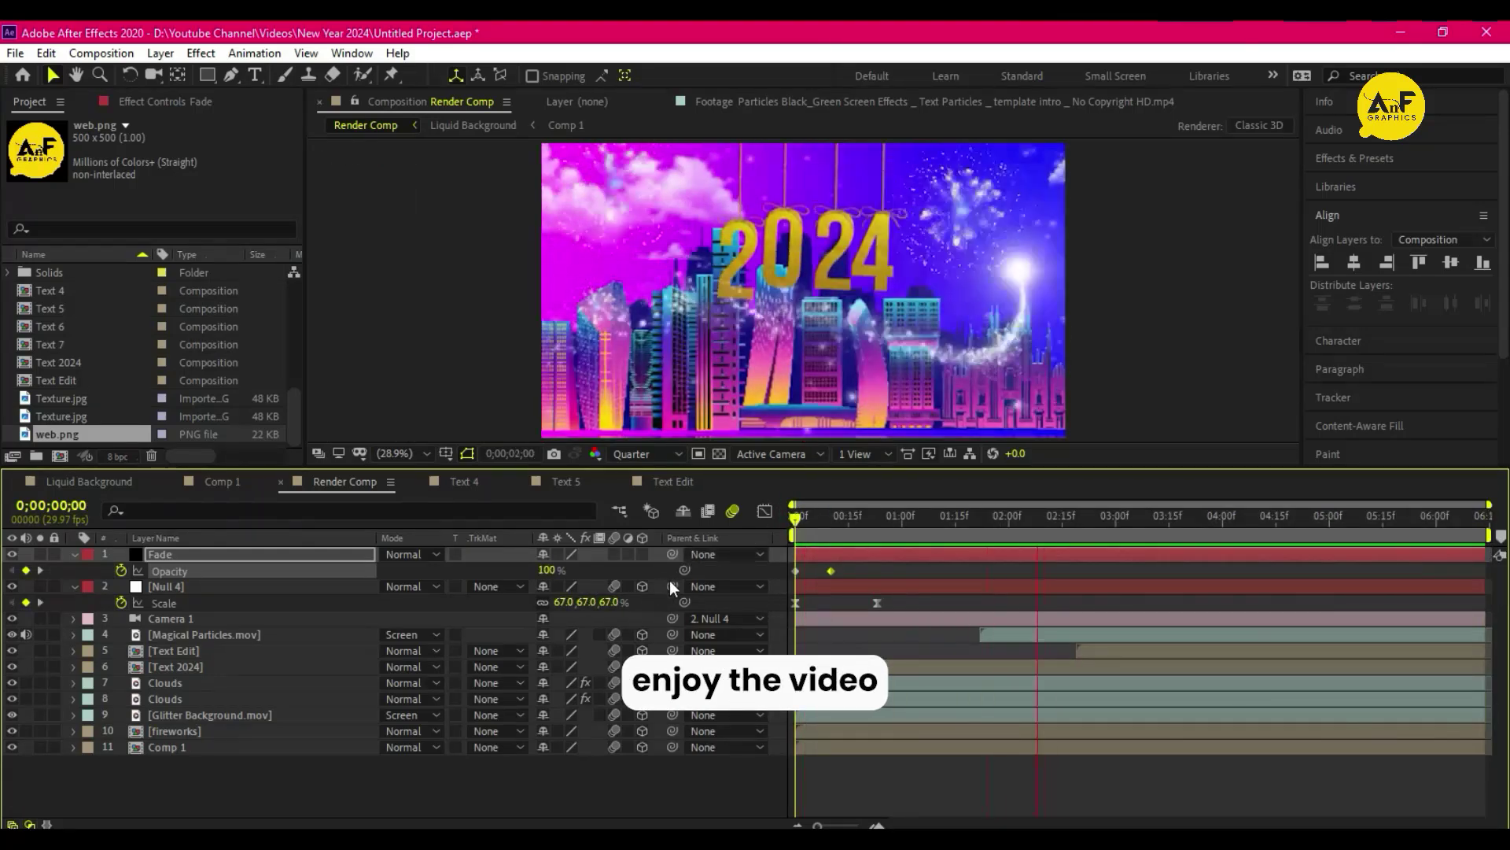